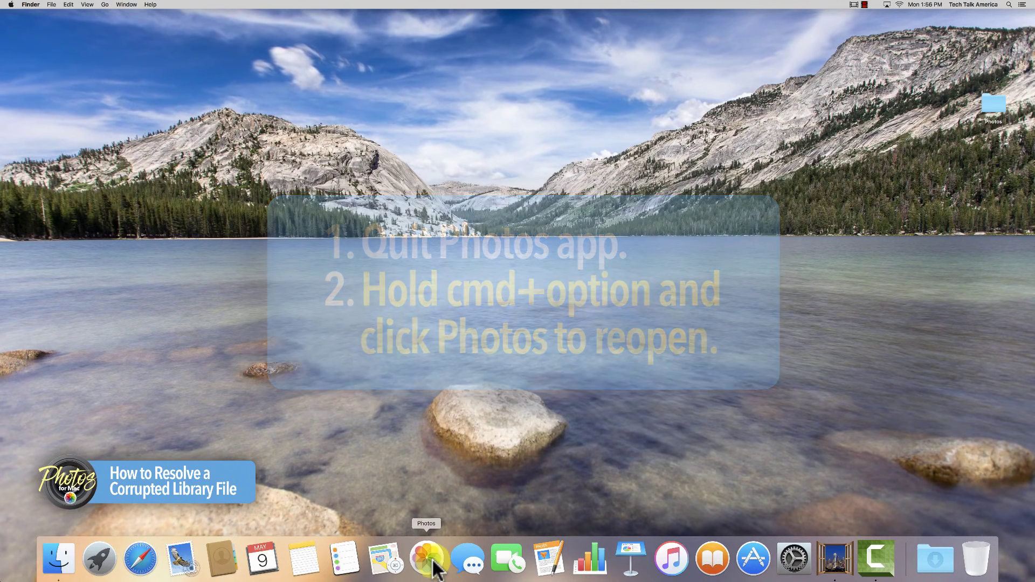
# Step: Reopen Photos in its library repair mode, repair the Photos Library, and close the app once the library loads
pyautogui.keyDown('alt'); pyautogui.keyDown('super'); pyautogui.click(434, 566); pyautogui.keyUp('super'); pyautogui.keyUp('alt')
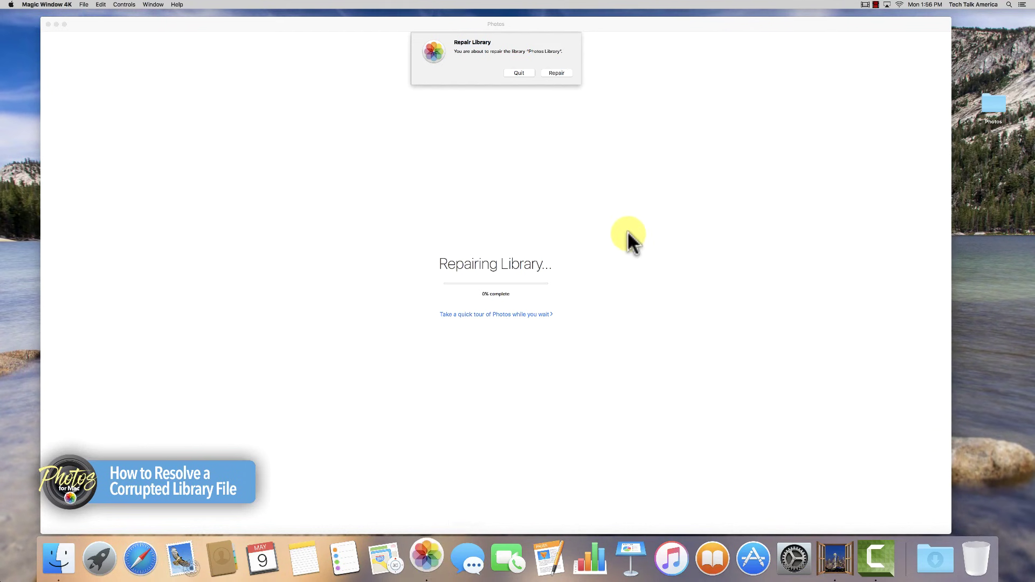
pyautogui.click(558, 70)
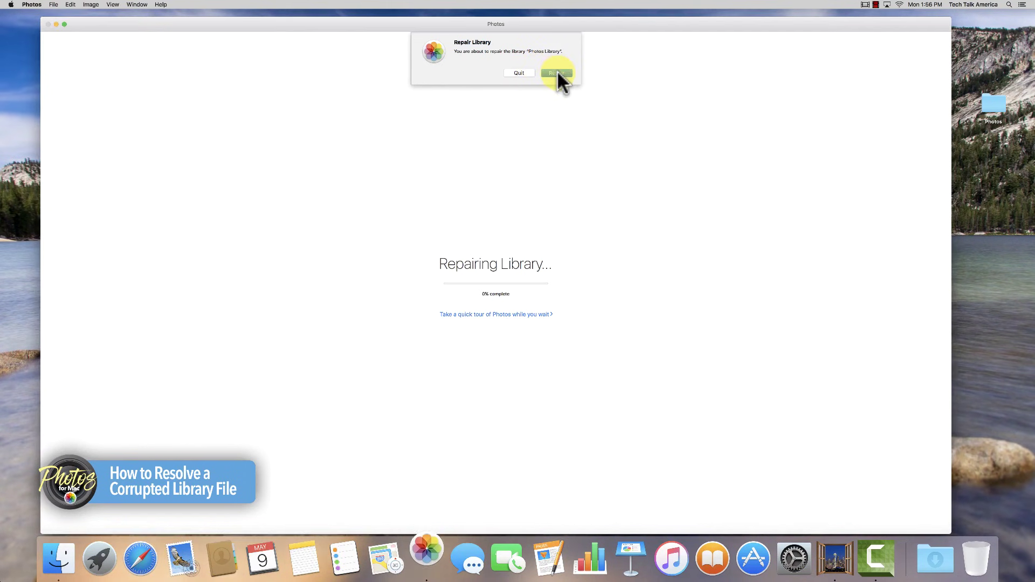
pyautogui.click(581, 195)
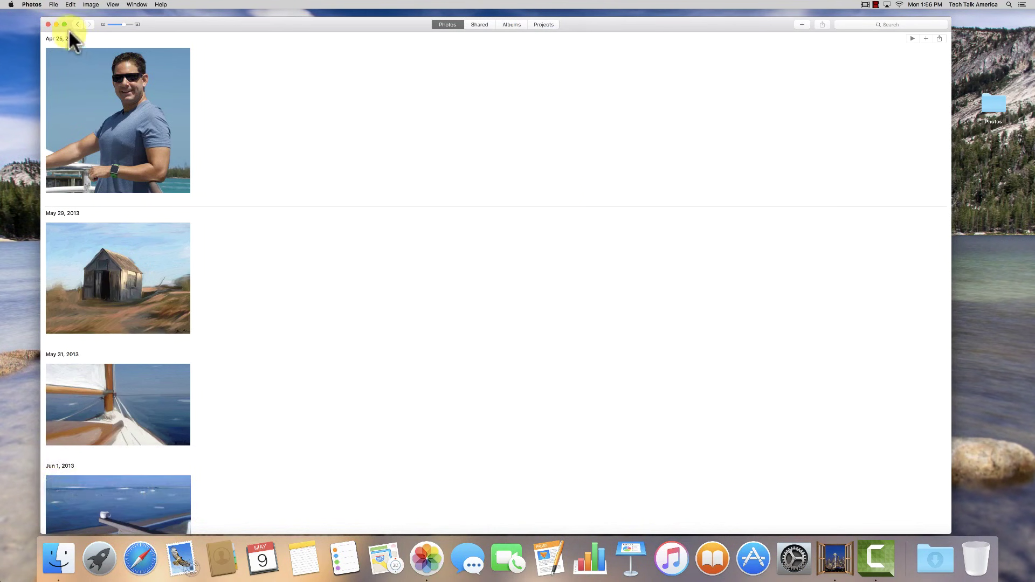
pyautogui.click(48, 24)
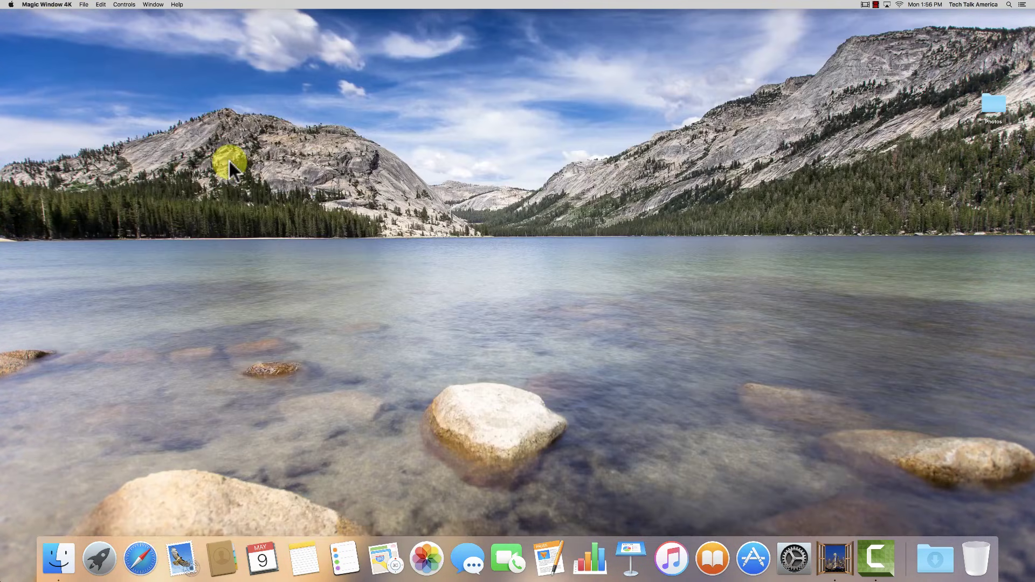
pyautogui.click(253, 183)
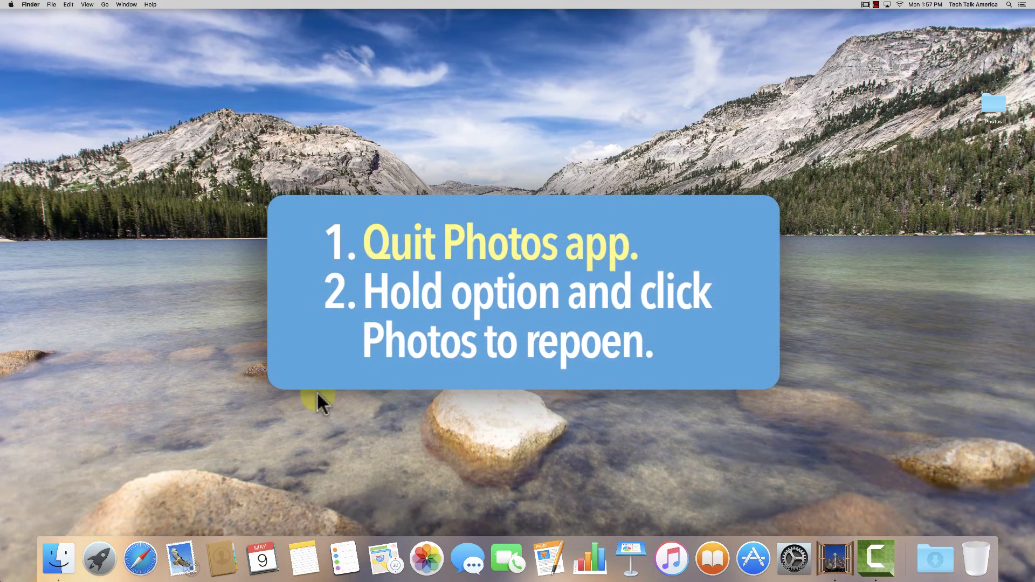
# Step: Launch Photos with its library chooser and open the Photos Library marked as the System Photo Library
pyautogui.keyDown('alt'); pyautogui.click(426, 560); pyautogui.keyUp('alt')
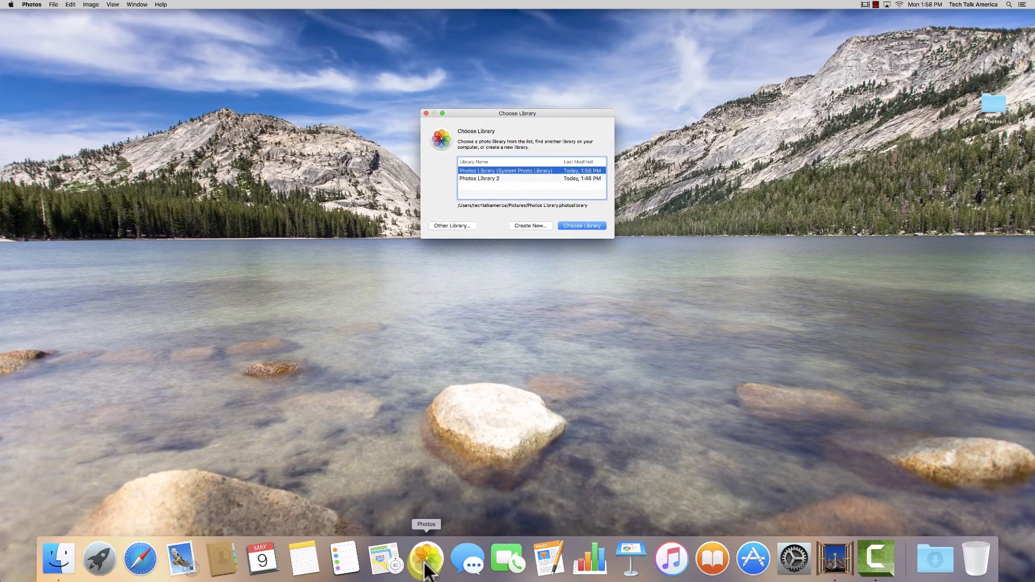
pyautogui.press('Return')
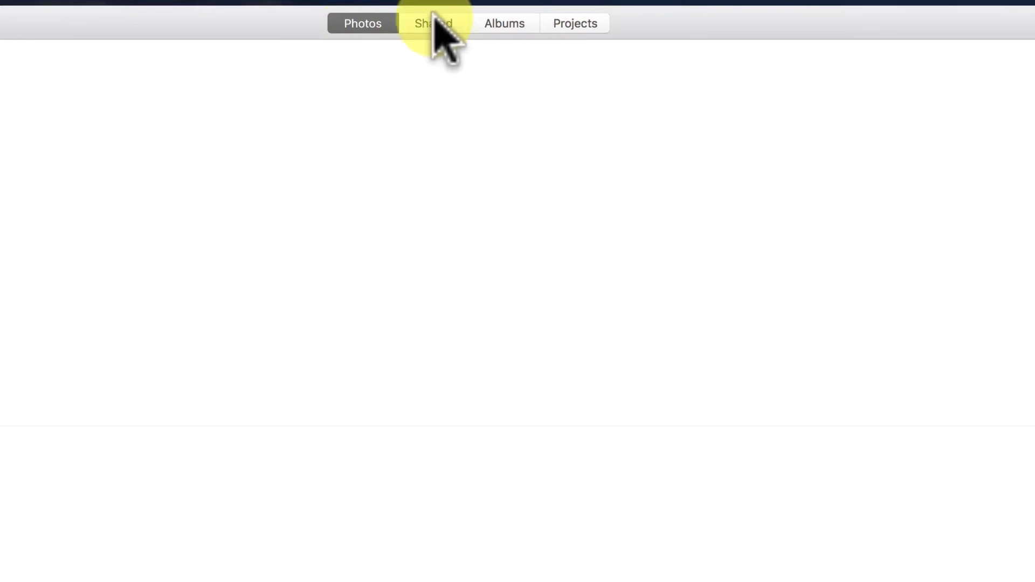
# Step: Look through the Shared, Albums and Projects views, return to the Photos view, and show the sidebar
pyautogui.click(456, 26)
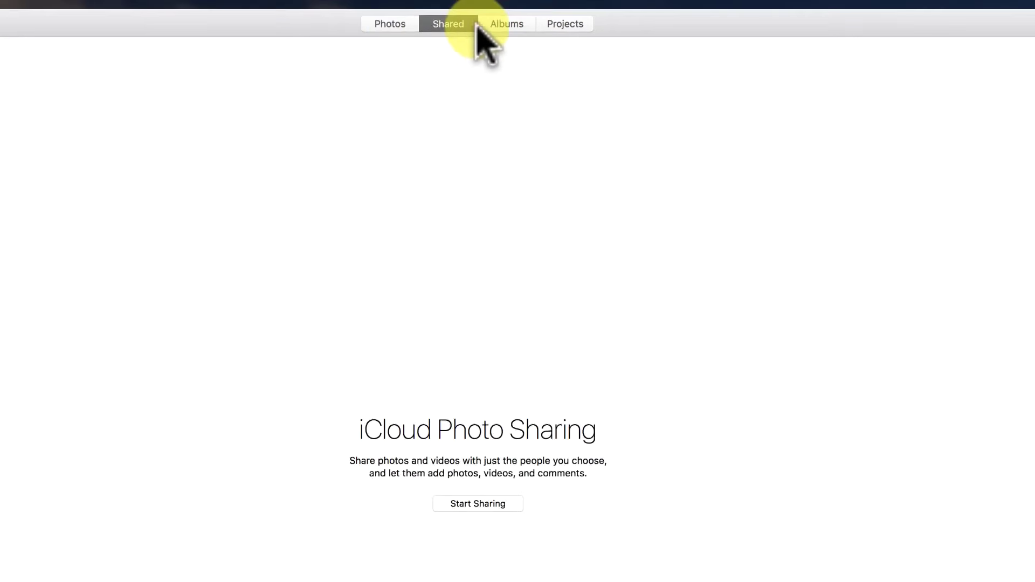
pyautogui.click(506, 23)
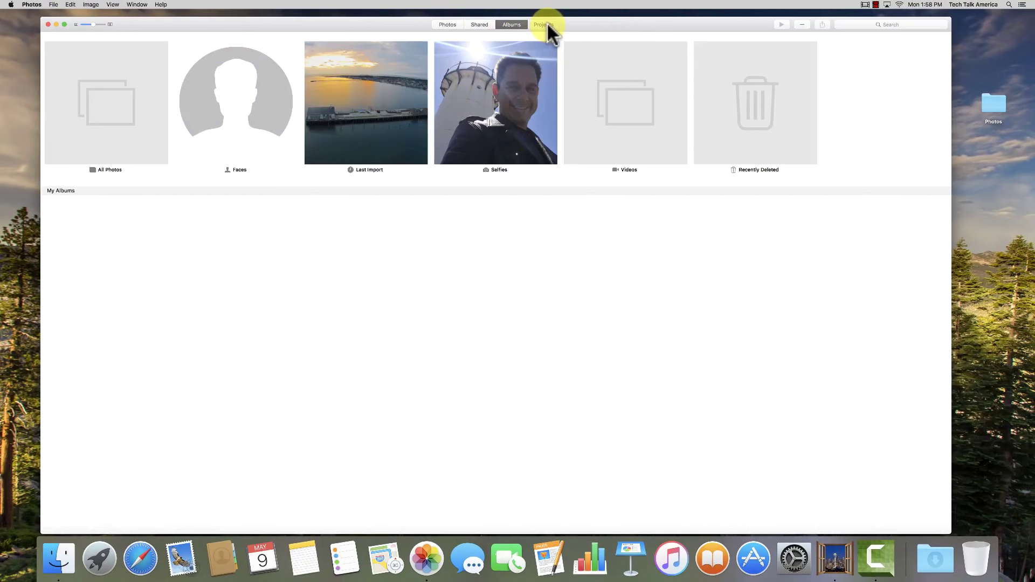
pyautogui.click(570, 24)
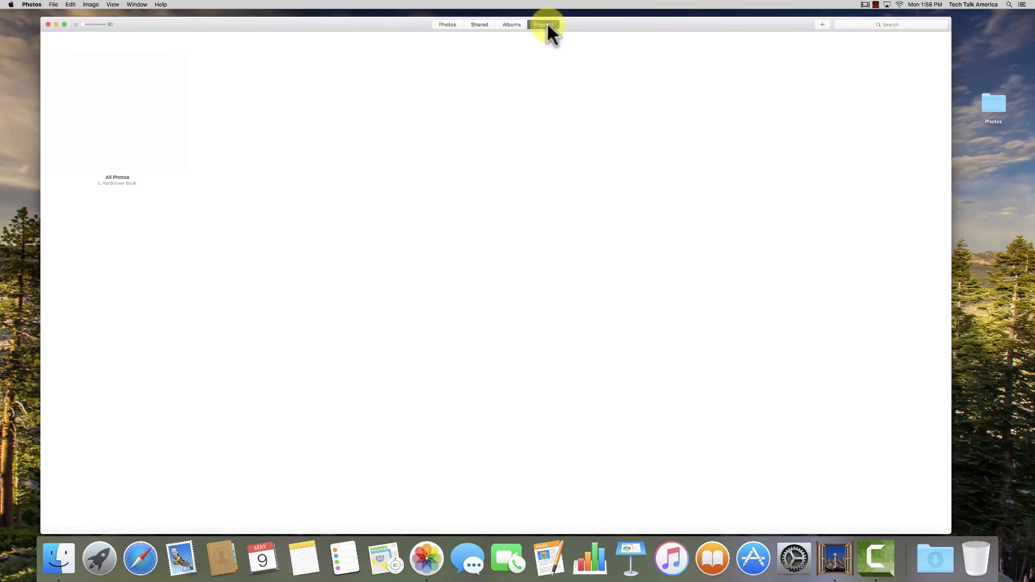
pyautogui.click(443, 24)
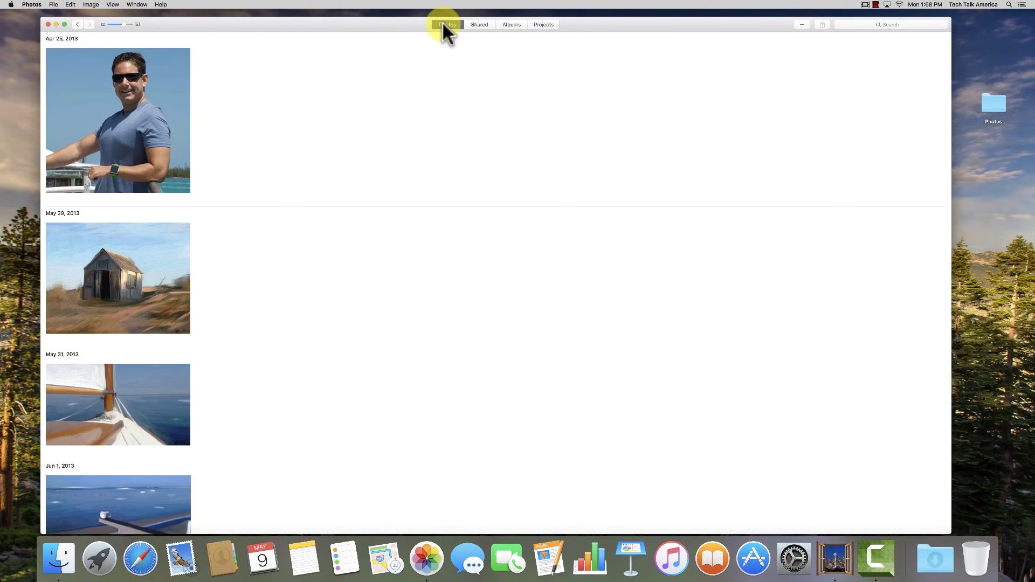
pyautogui.click(115, 5)
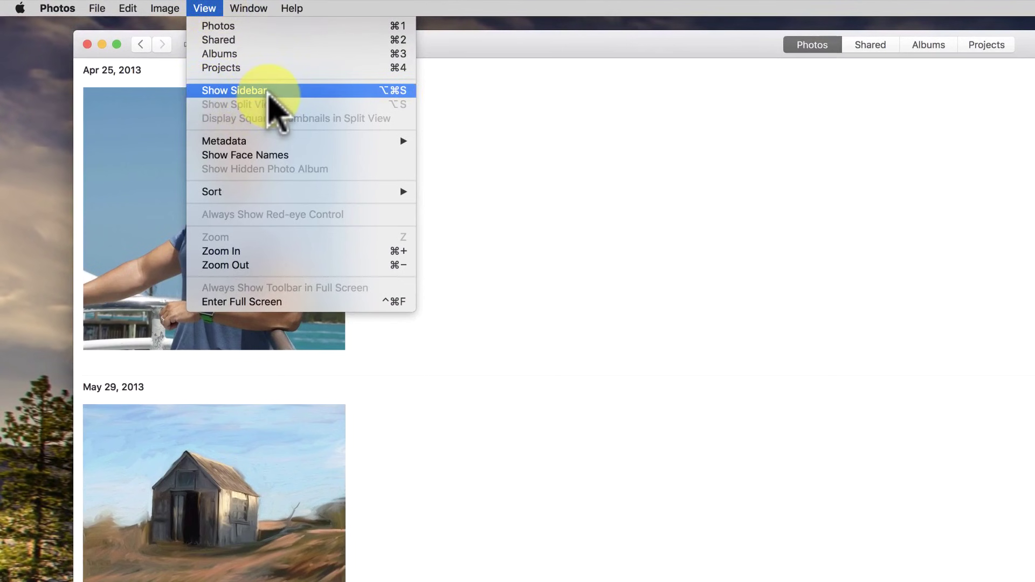
pyautogui.click(267, 93)
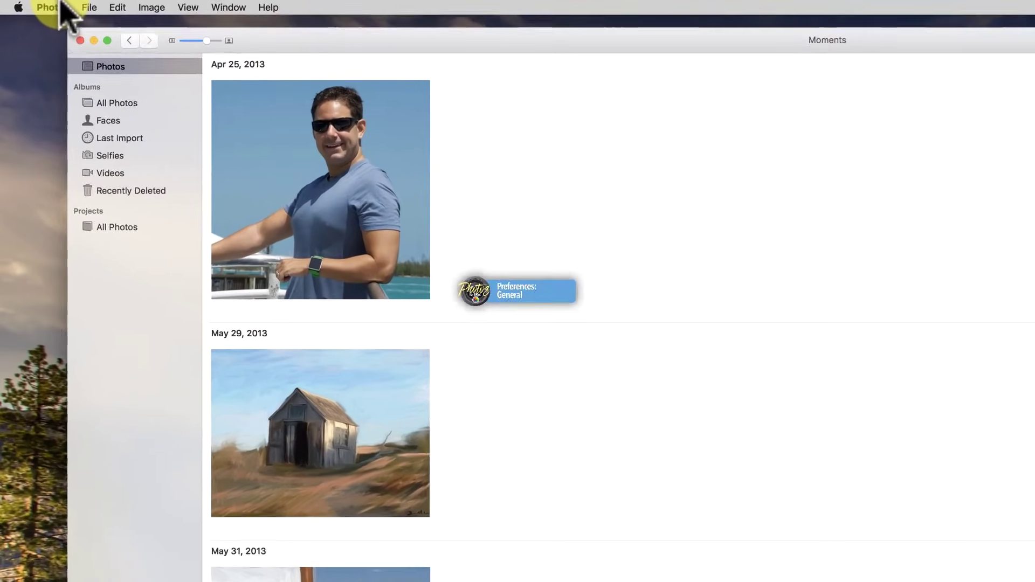
# Step: Open the General preferences of Photos and turn the Reduce motion option off and back on
pyautogui.click(61, 5)
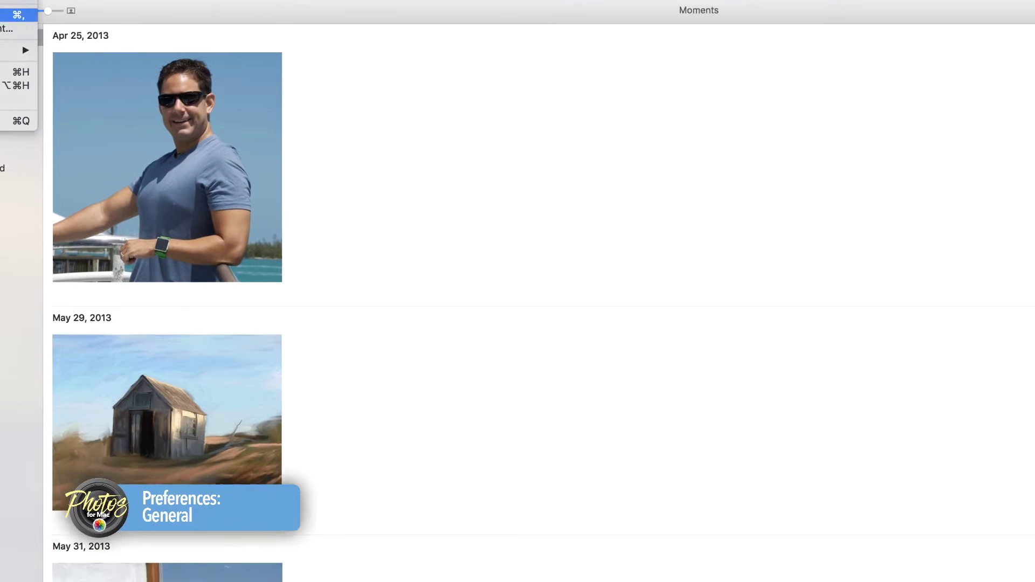
pyautogui.click(75, 48)
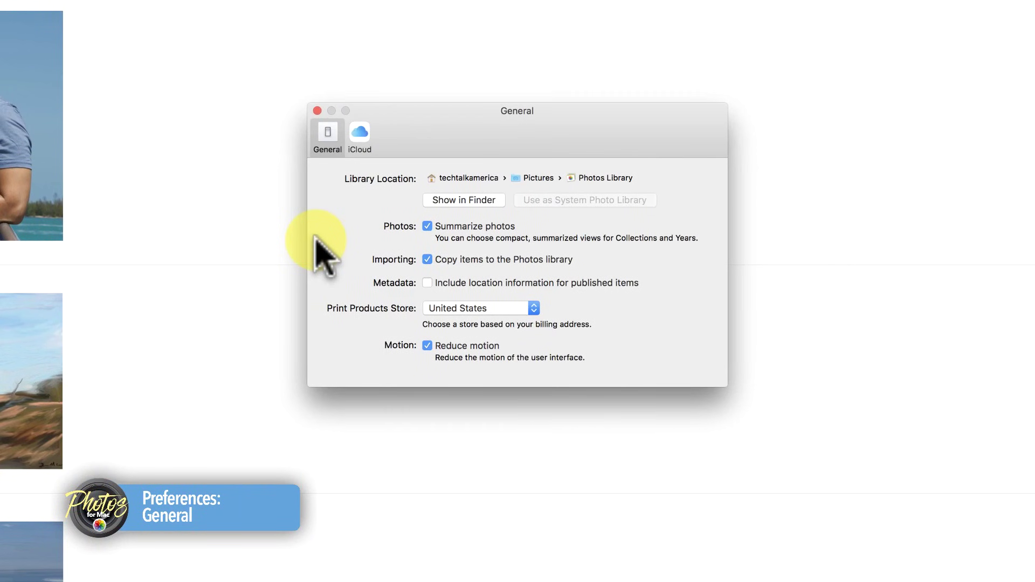
pyautogui.click(425, 344)
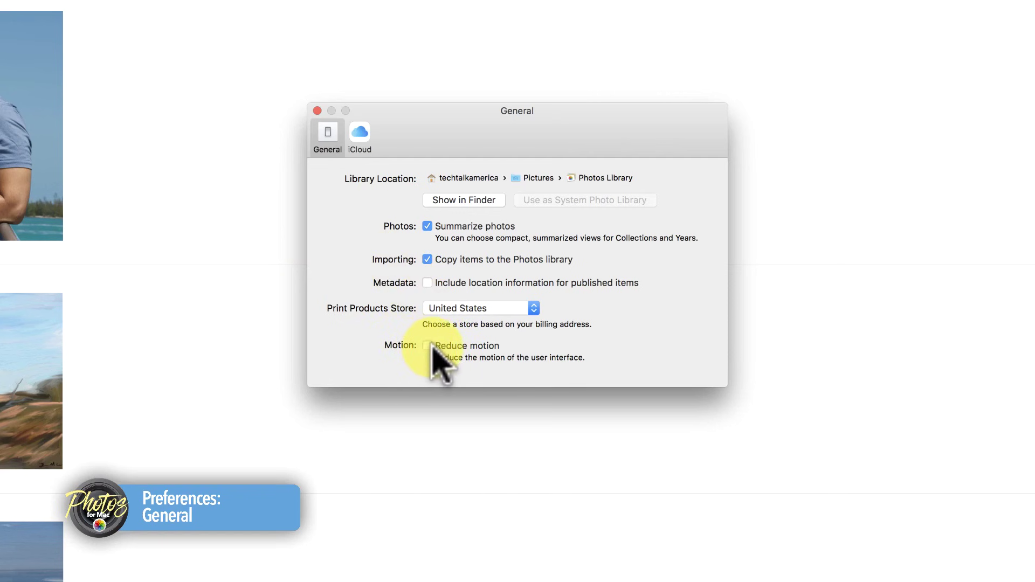
pyautogui.click(430, 347)
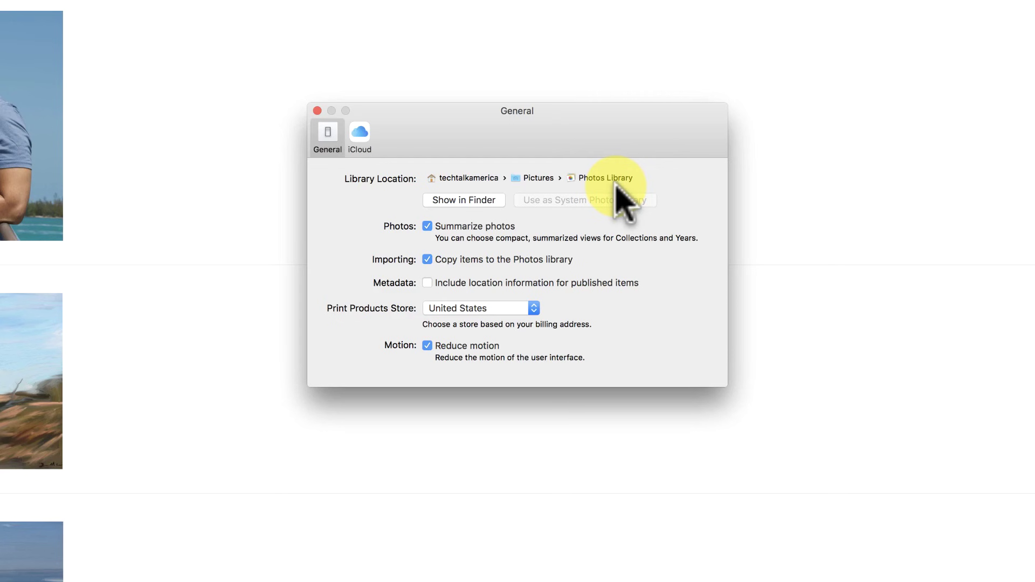
# Step: Show the iCloud preferences, check the Mac's disk storage in About This Mac, and close that information window
pyautogui.click(359, 133)
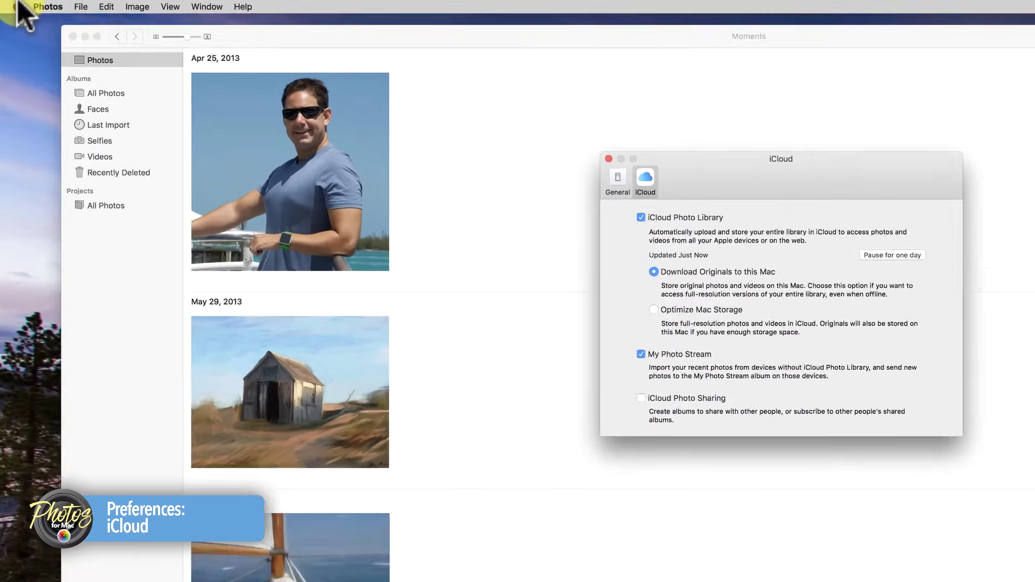
pyautogui.click(11, 4)
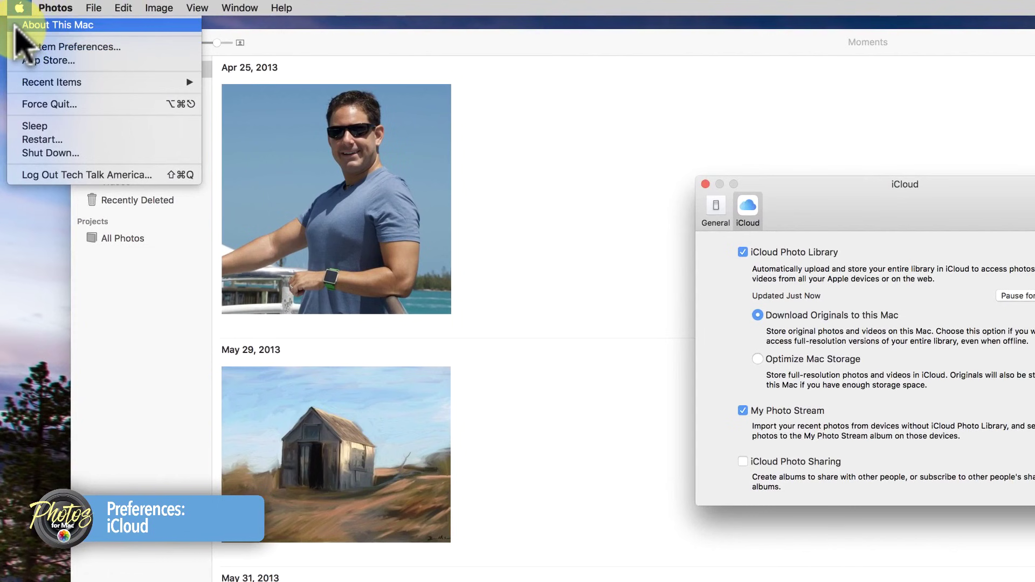
pyautogui.click(16, 27)
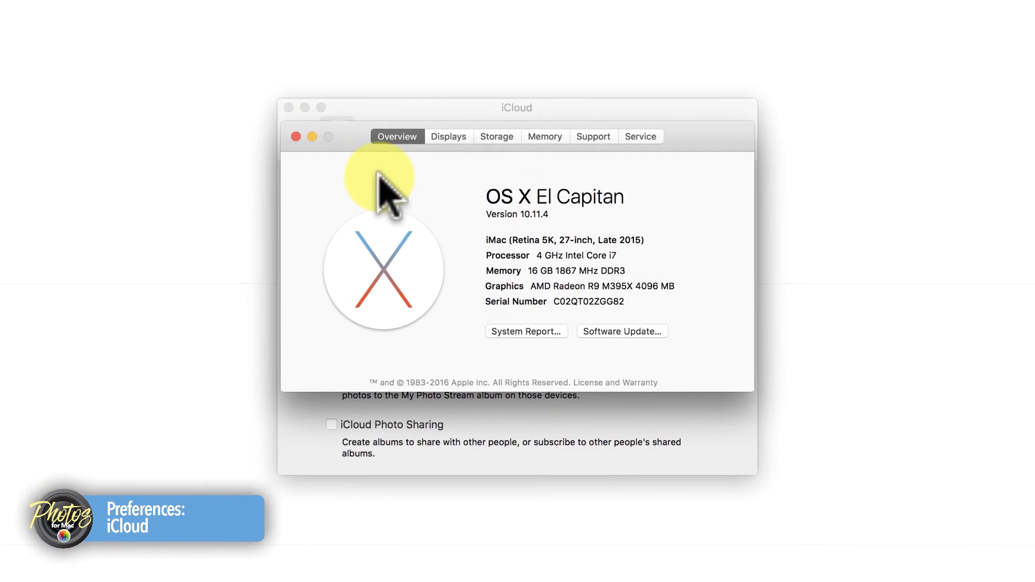
pyautogui.click(493, 141)
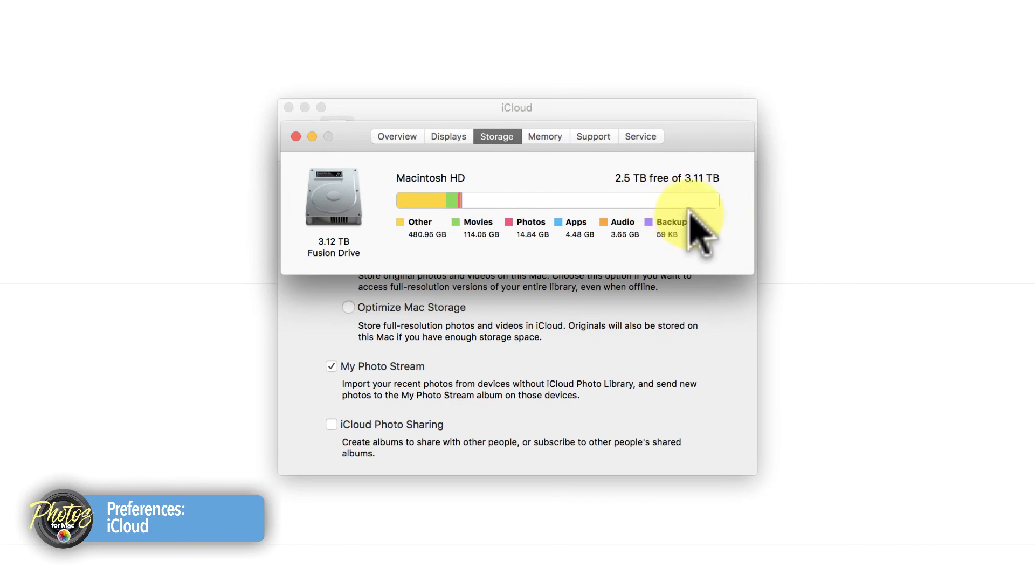
pyautogui.click(296, 136)
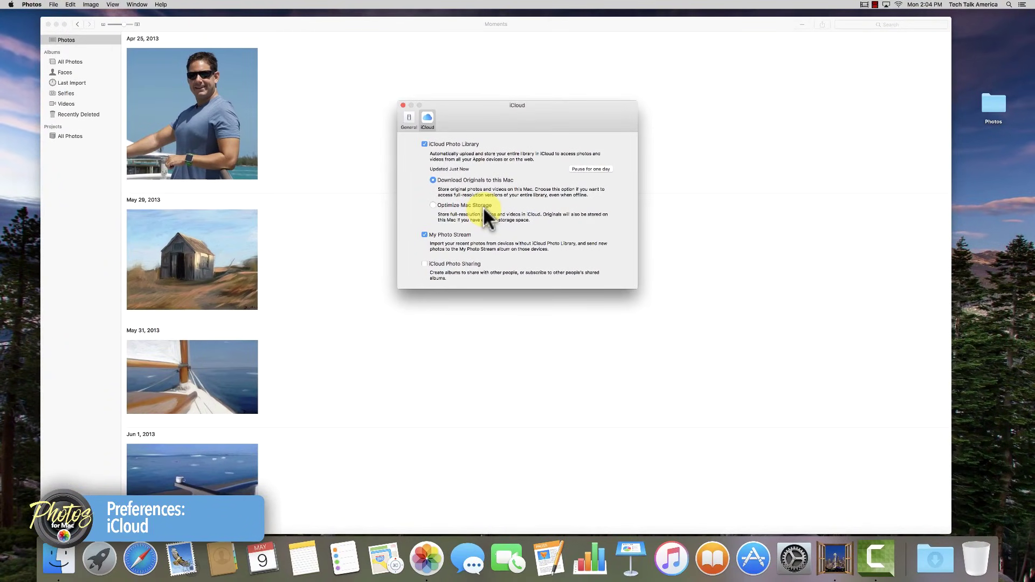
# Step: Switch to Pages, create a blank document and close it, and return to the iCloud preferences window of Photos
pyautogui.click(549, 558)
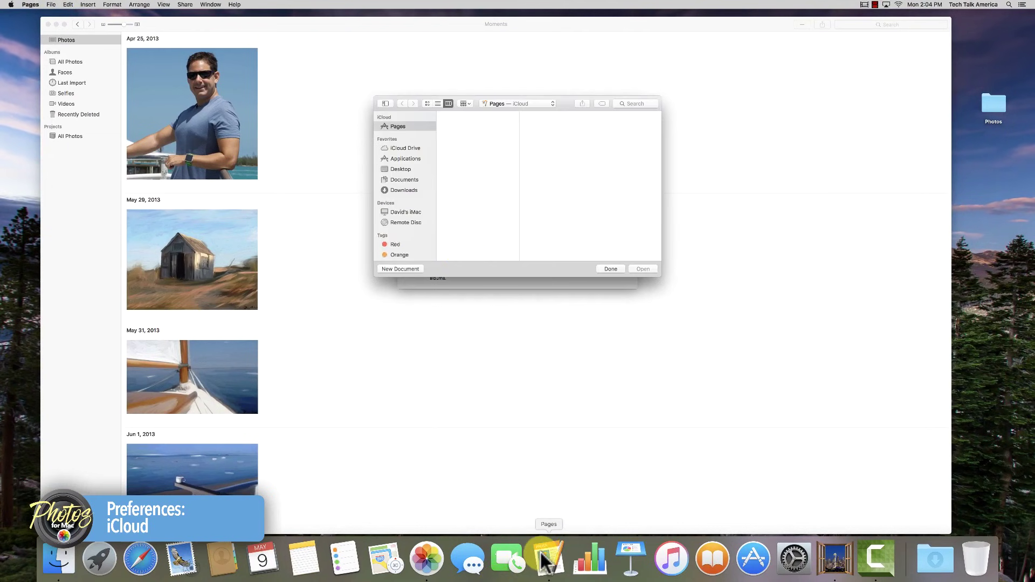
pyautogui.click(412, 269)
pyautogui.doubleClick(426, 222)
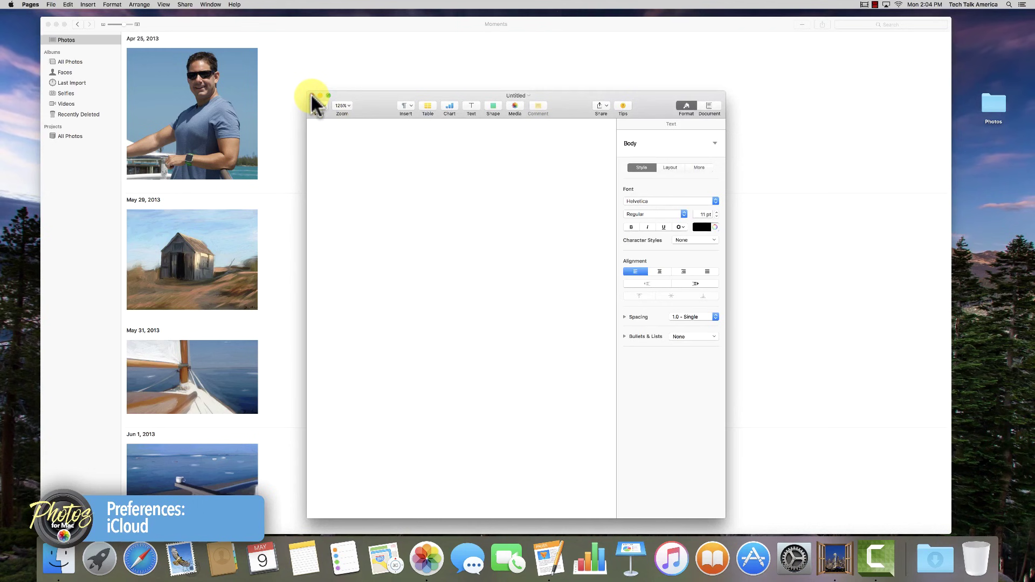
pyautogui.click(312, 96)
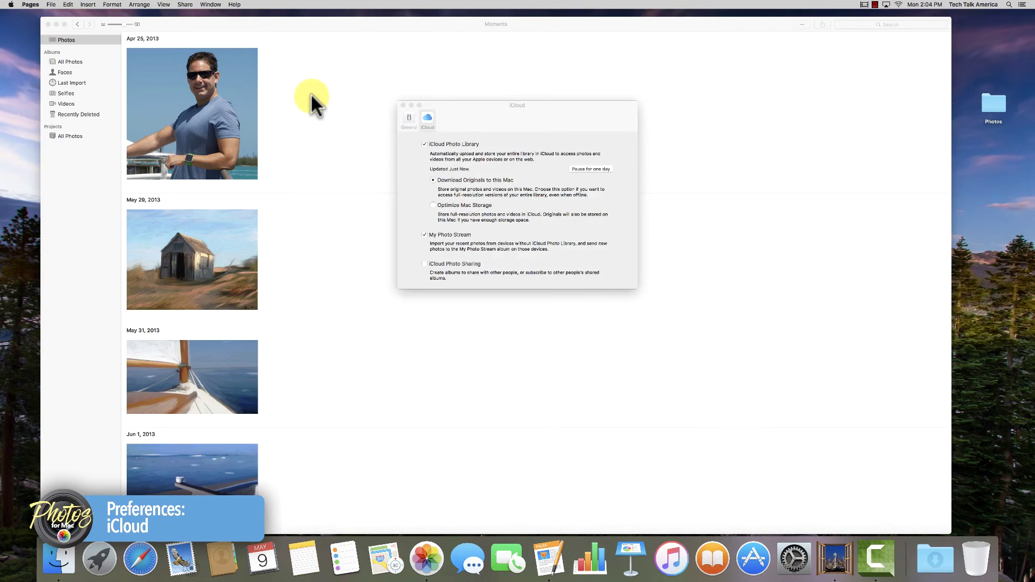
pyautogui.click(46, 4)
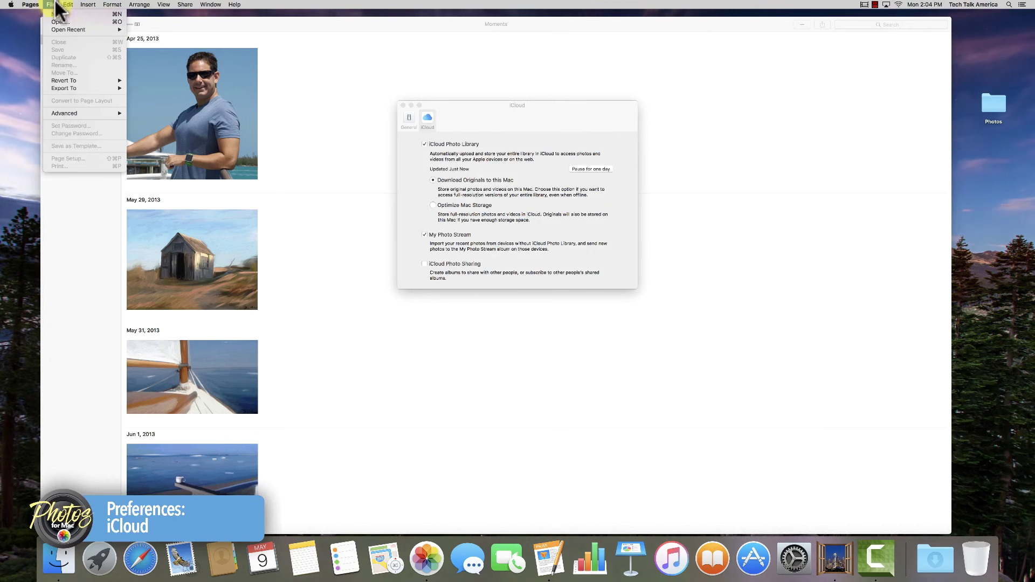
pyautogui.click(47, 5)
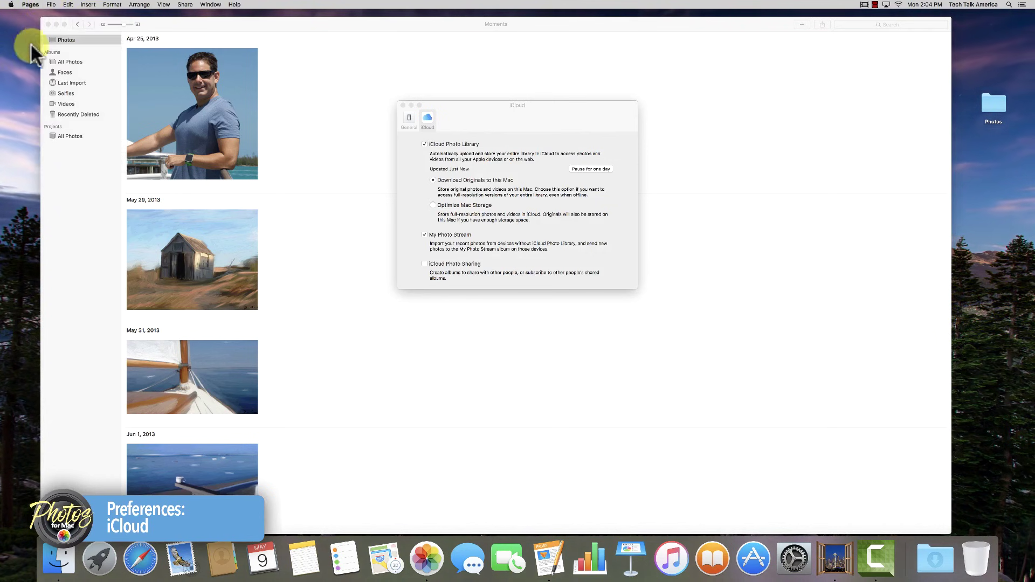
pyautogui.click(507, 118)
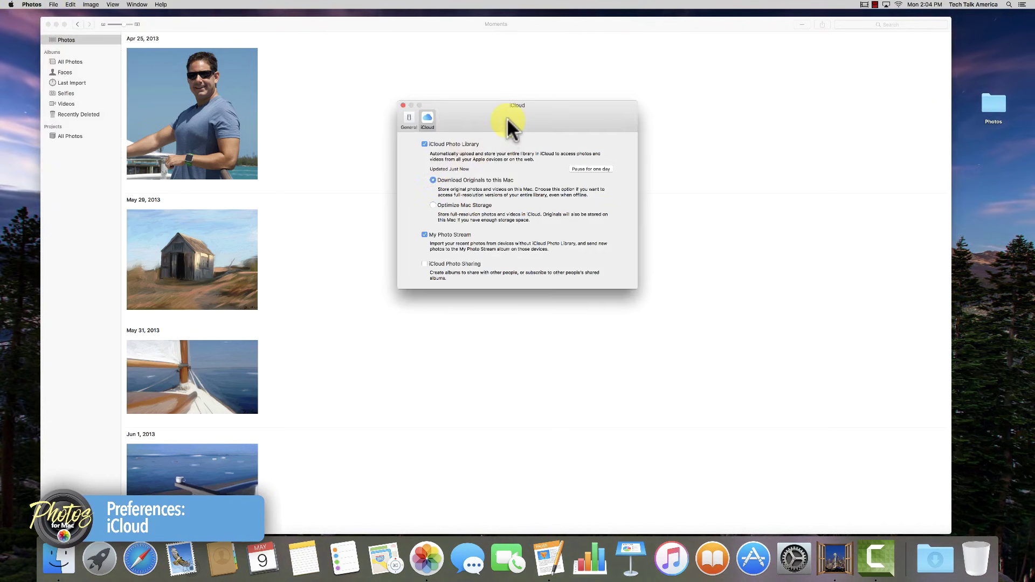
# Step: Close the iCloud preferences and the Photos window, and launch Photos again
pyautogui.click(402, 104)
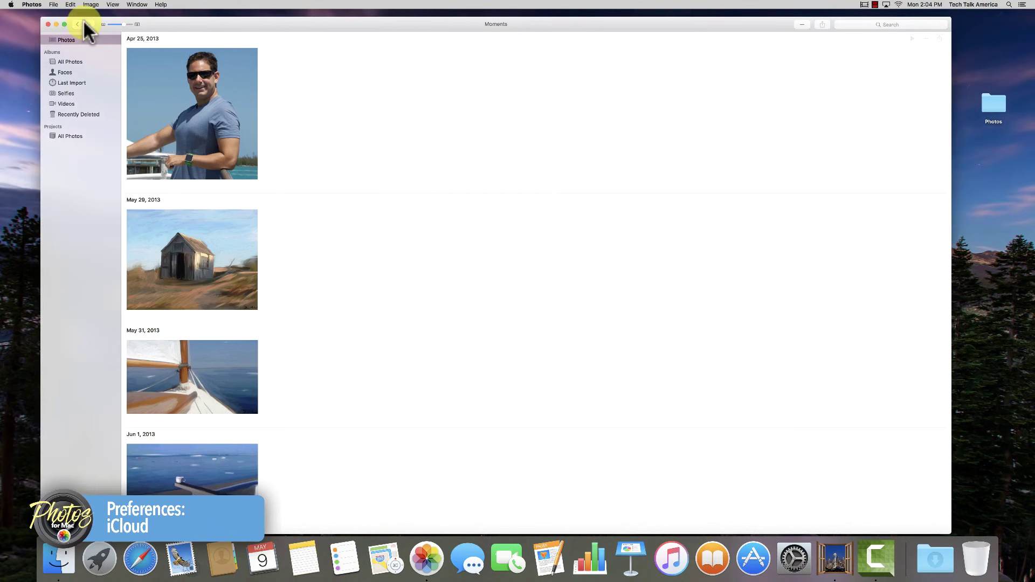
pyautogui.click(48, 24)
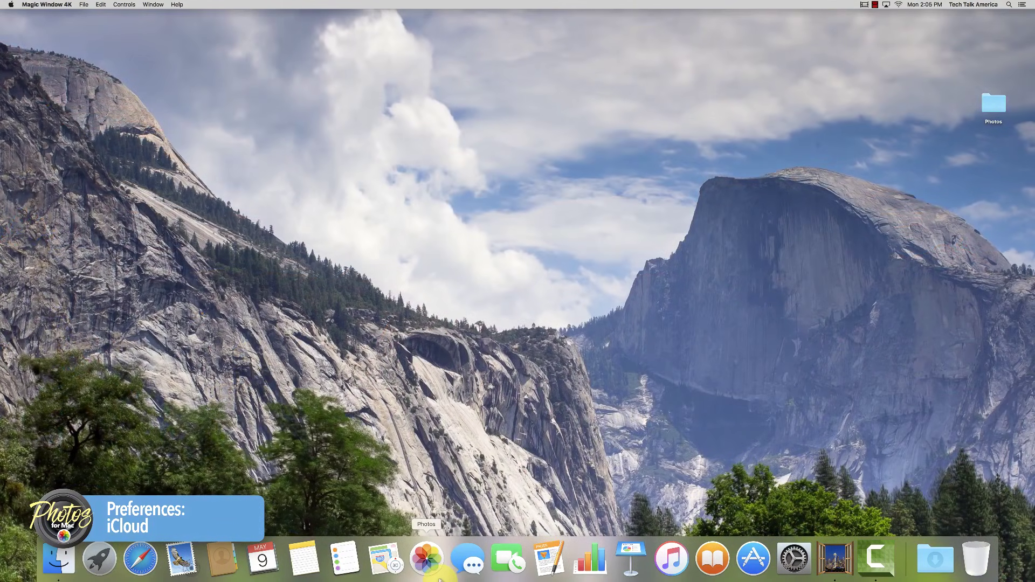
pyautogui.click(438, 576)
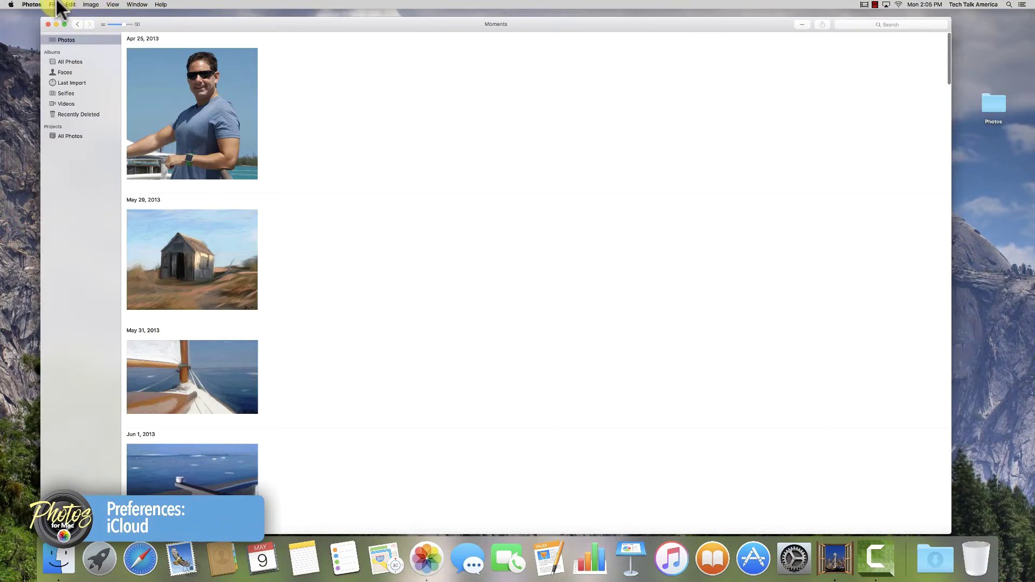
# Step: Review the iCloud Photo Library and My Photo Stream options in the Photos preferences, and close the preferences window
pyautogui.click(35, 4)
pyautogui.click(43, 26)
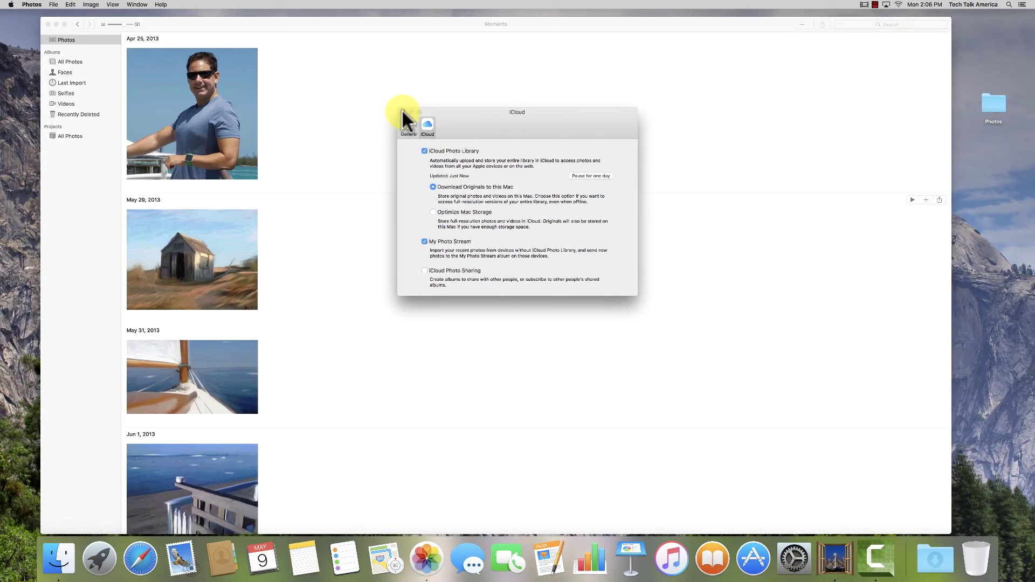
pyautogui.click(293, 80)
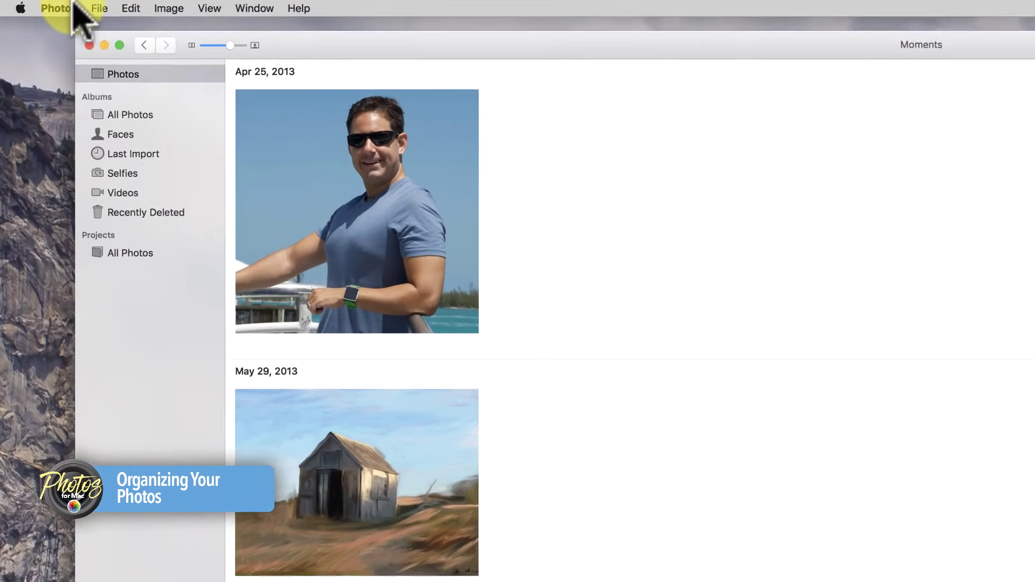
# Step: Start a new smart album named 2013 with the condition that the date is in a range
pyautogui.click(53, 5)
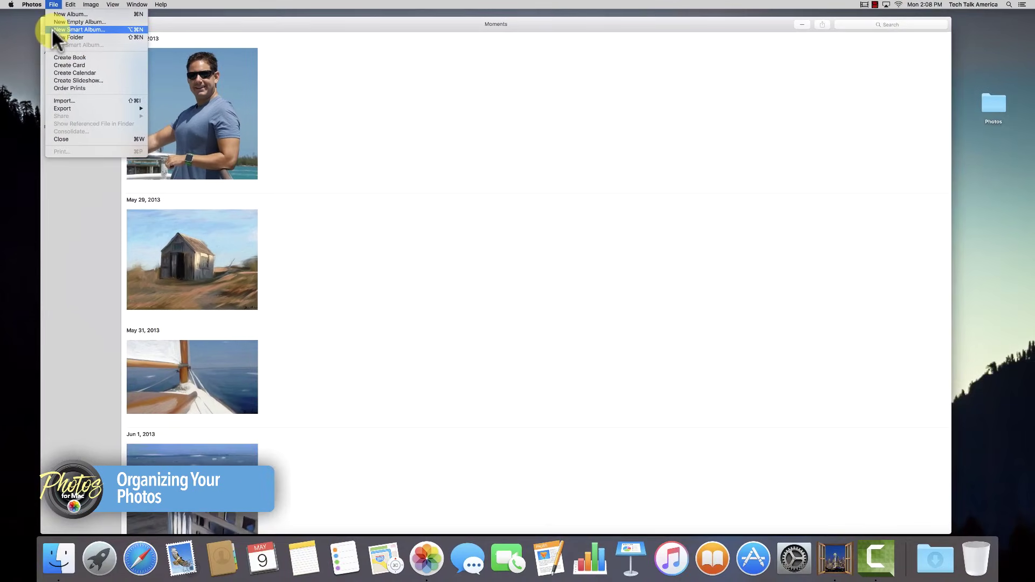
pyautogui.click(54, 30)
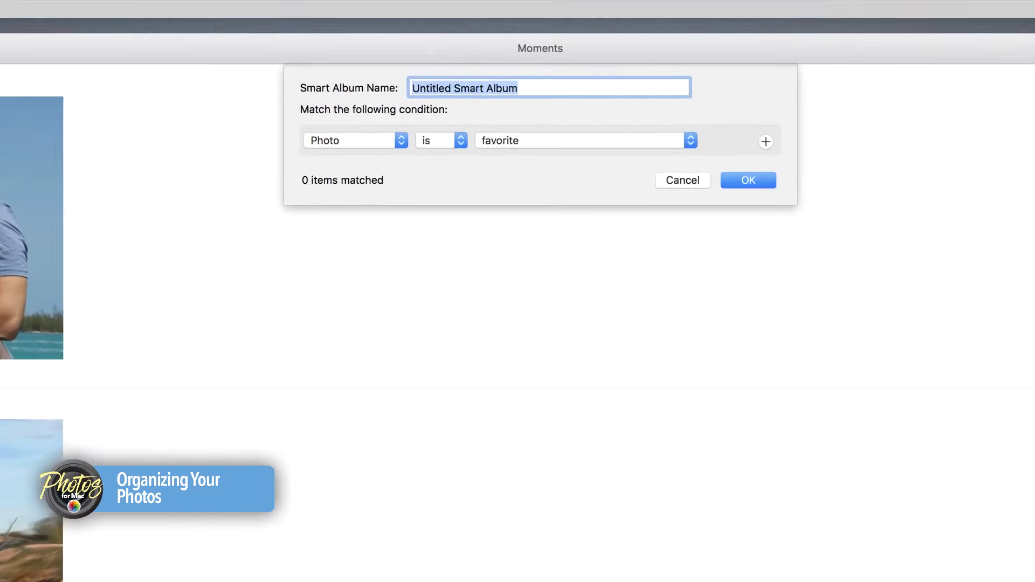
pyautogui.write('2013')
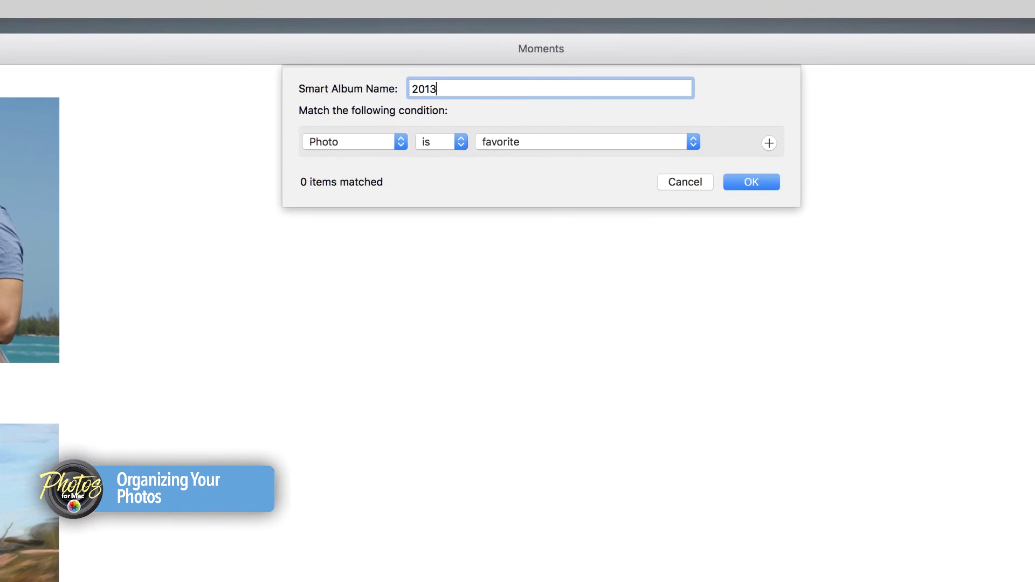
pyautogui.click(351, 141)
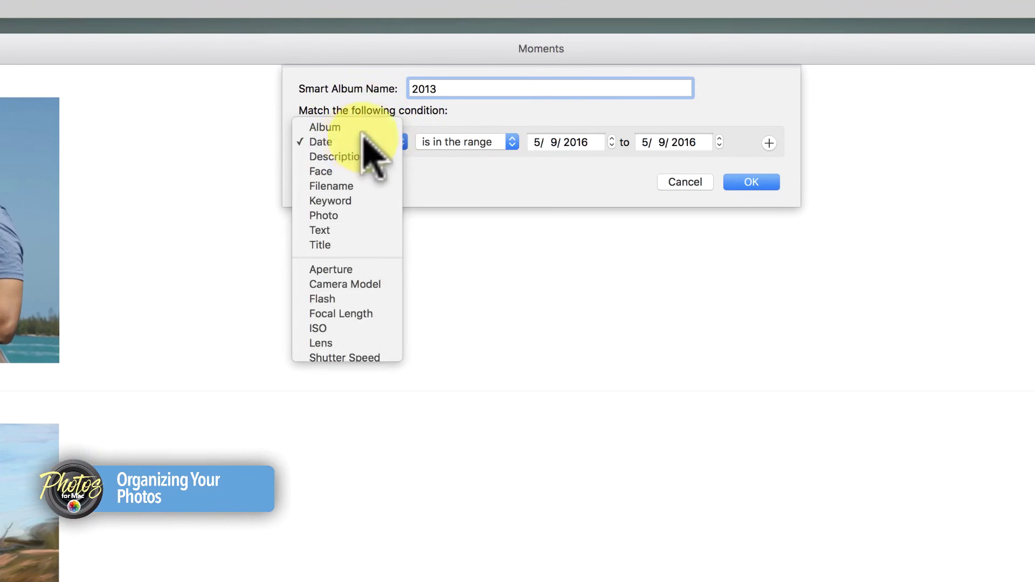
pyautogui.click(448, 141)
# Step: Set the start date of the smart album's range to 1/1/2013
pyautogui.click(538, 142)
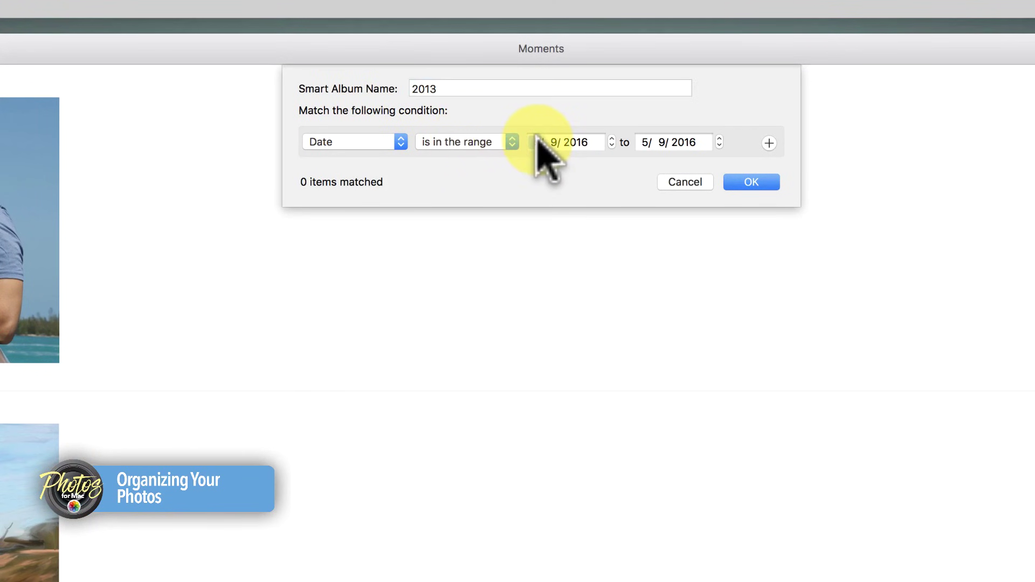
pyautogui.write('1')
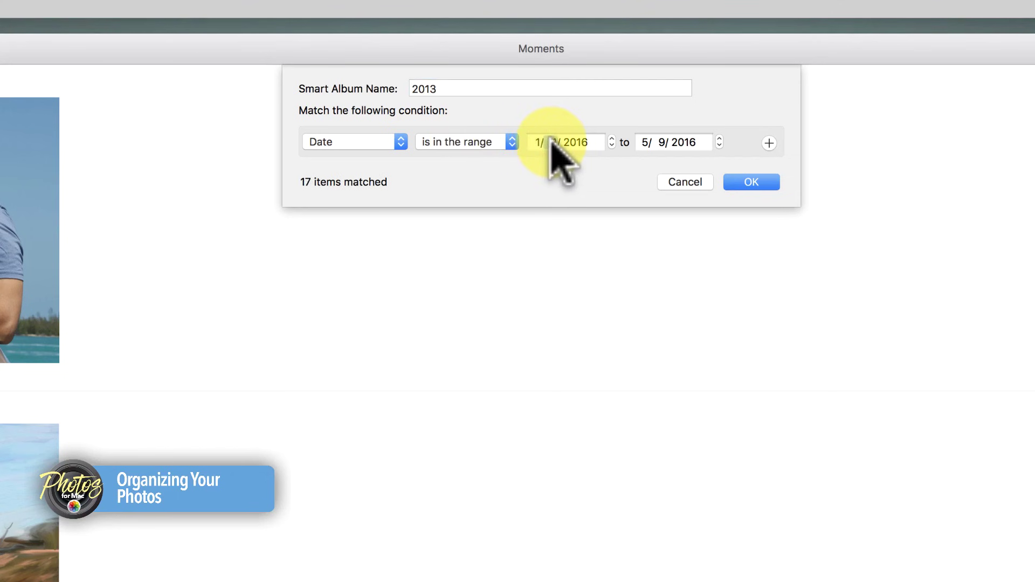
pyautogui.press('Tab')
pyautogui.write('1')
pyautogui.press('Tab')
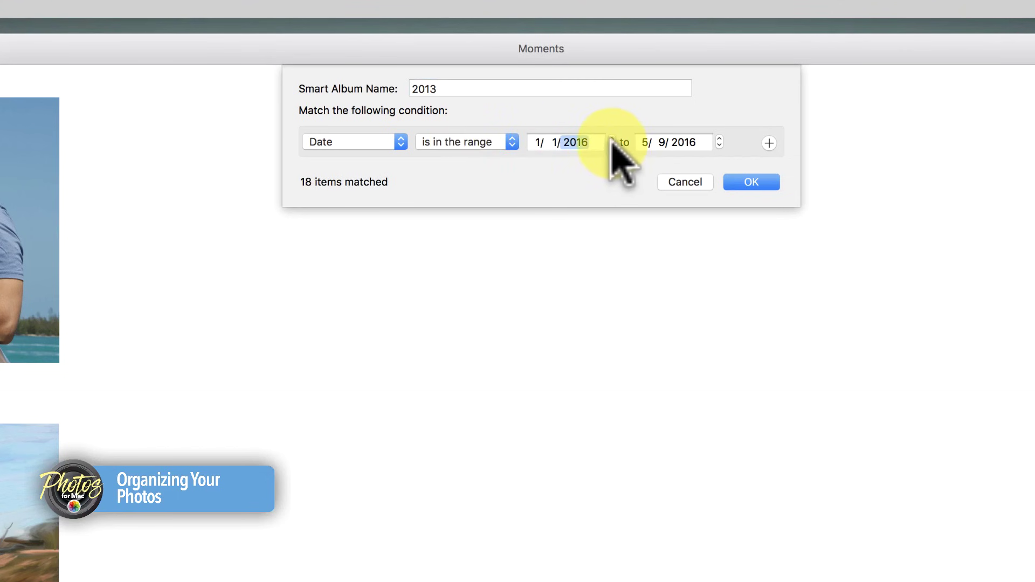
pyautogui.write('2013')
# Step: Set the end date of the range to 12/31/2013, then create and open the 2013 smart album
pyautogui.click(645, 142)
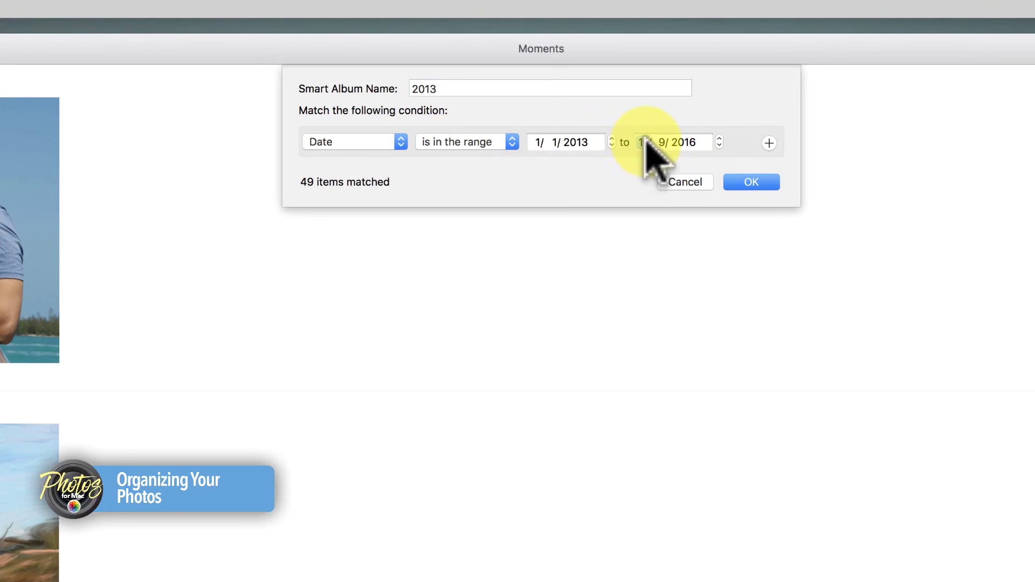
pyautogui.write('12/ ')
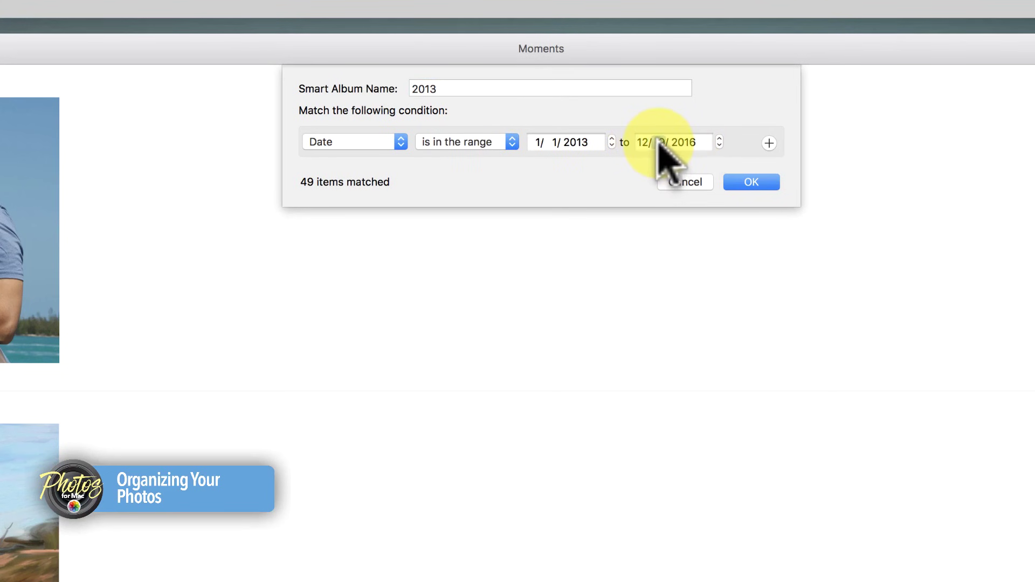
pyautogui.write('31')
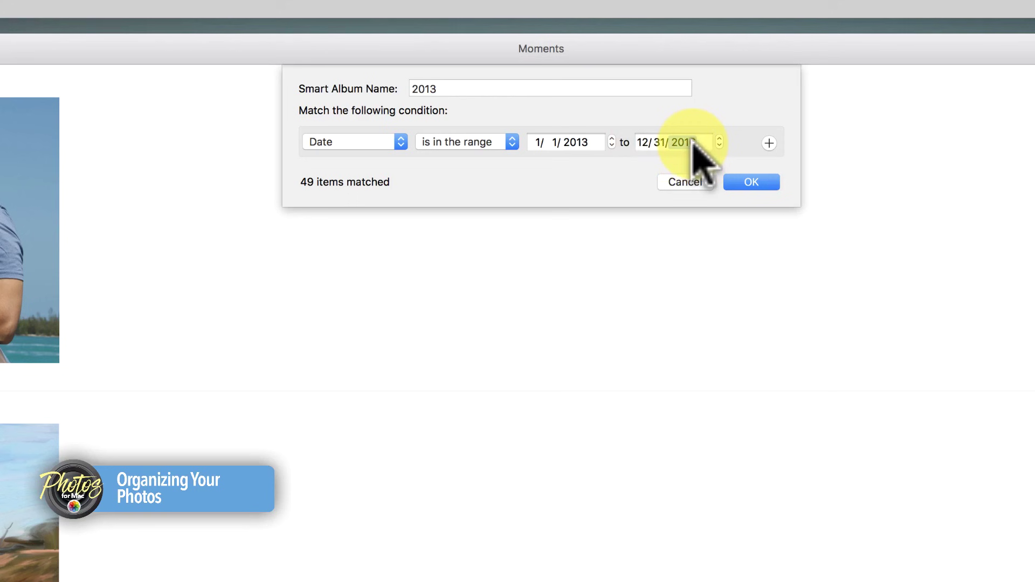
pyautogui.click(720, 146)
pyautogui.click(719, 146)
pyautogui.click(719, 145)
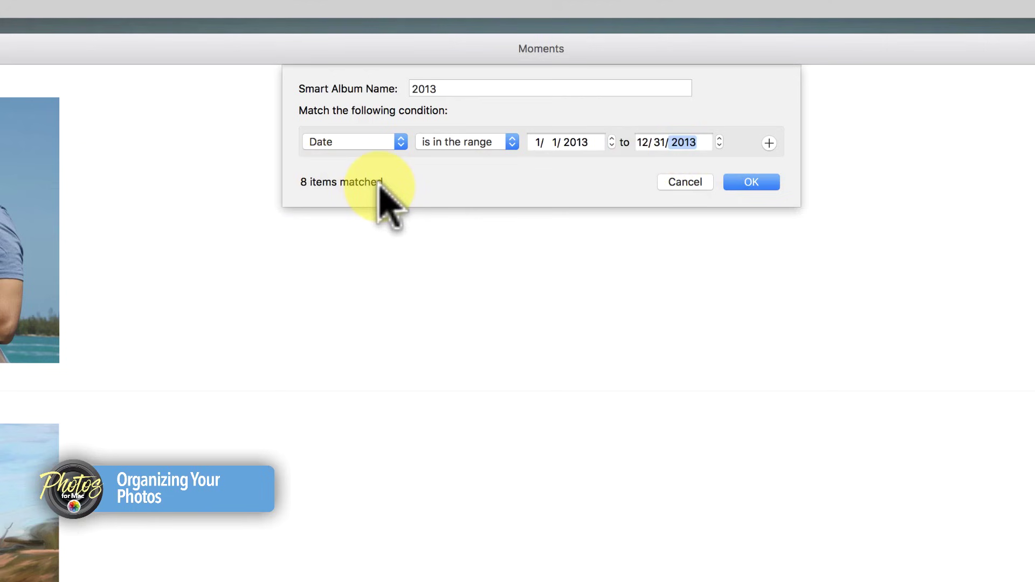
pyautogui.click(751, 182)
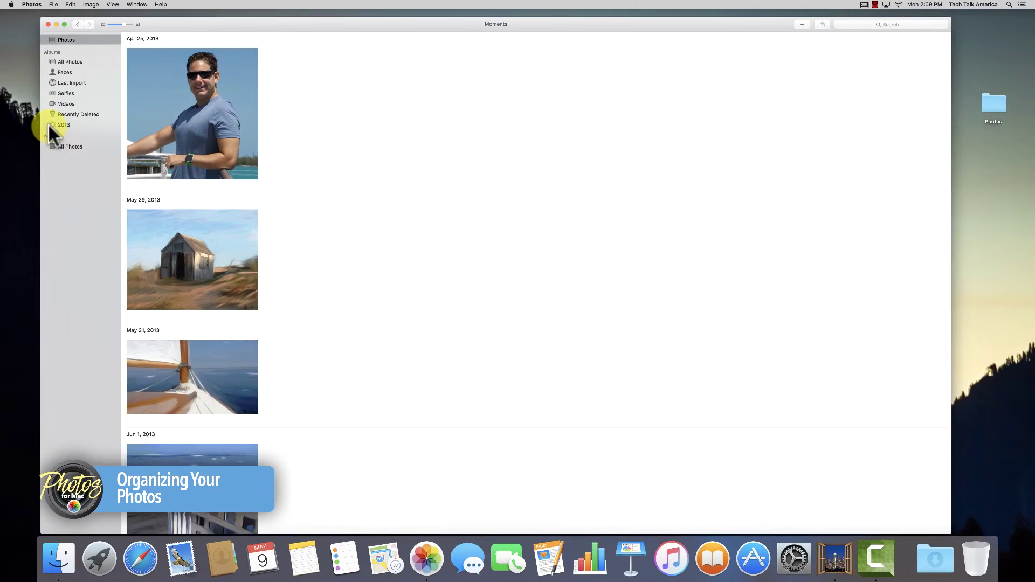
pyautogui.click(61, 124)
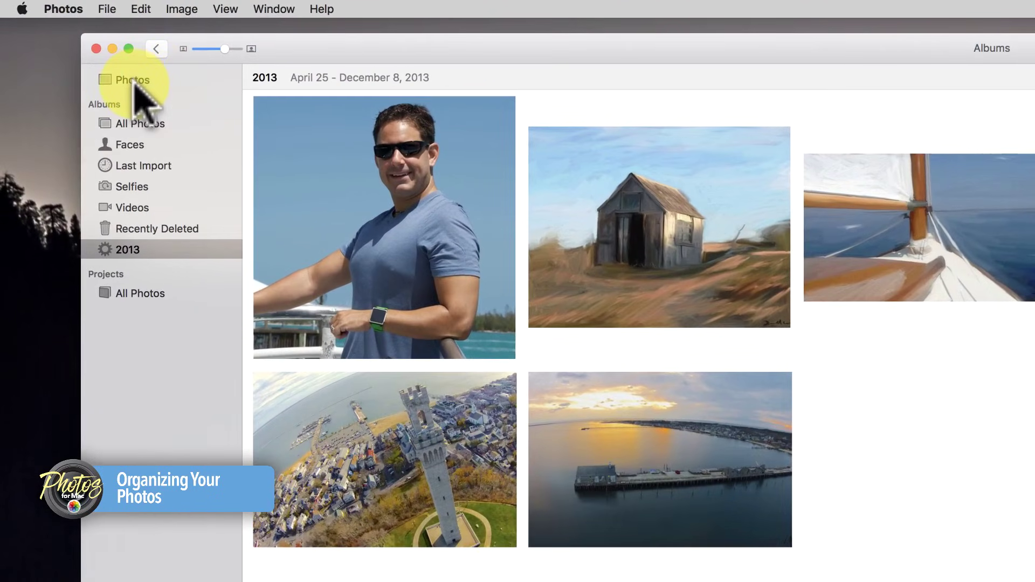
# Step: Create a new empty album named Best Photos
pyautogui.click(112, 4)
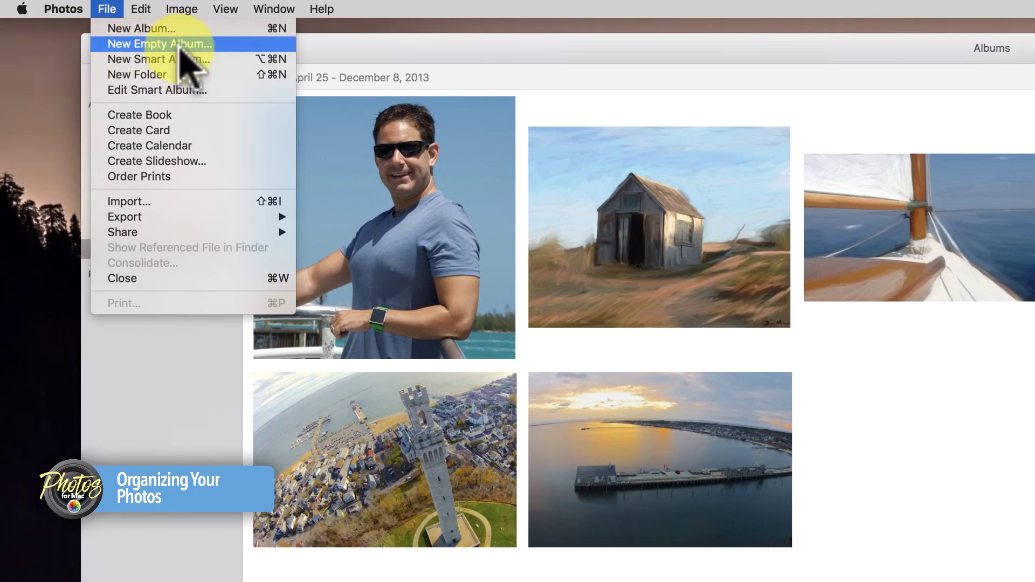
pyautogui.click(142, 42)
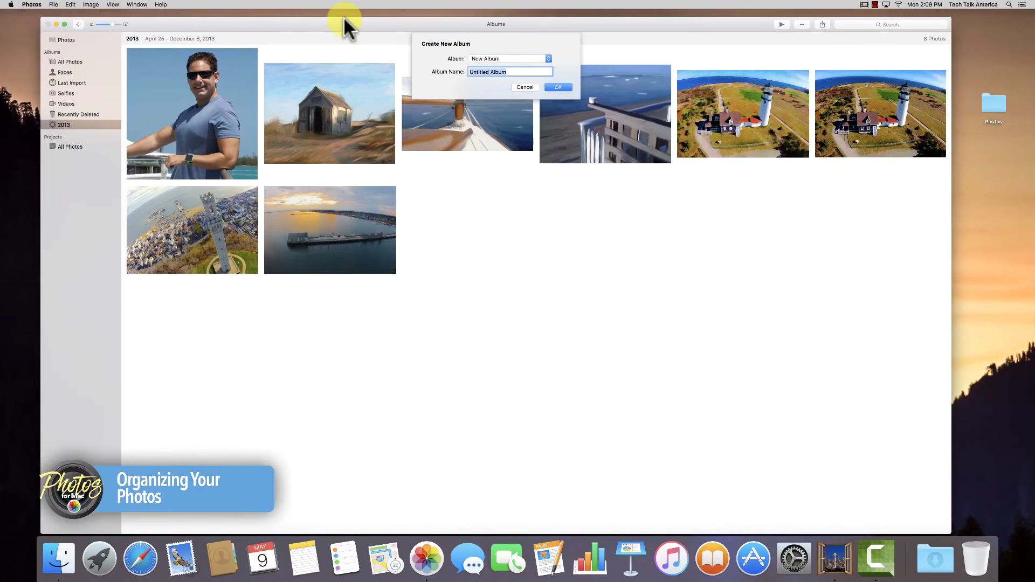
pyautogui.write('Best Photos')
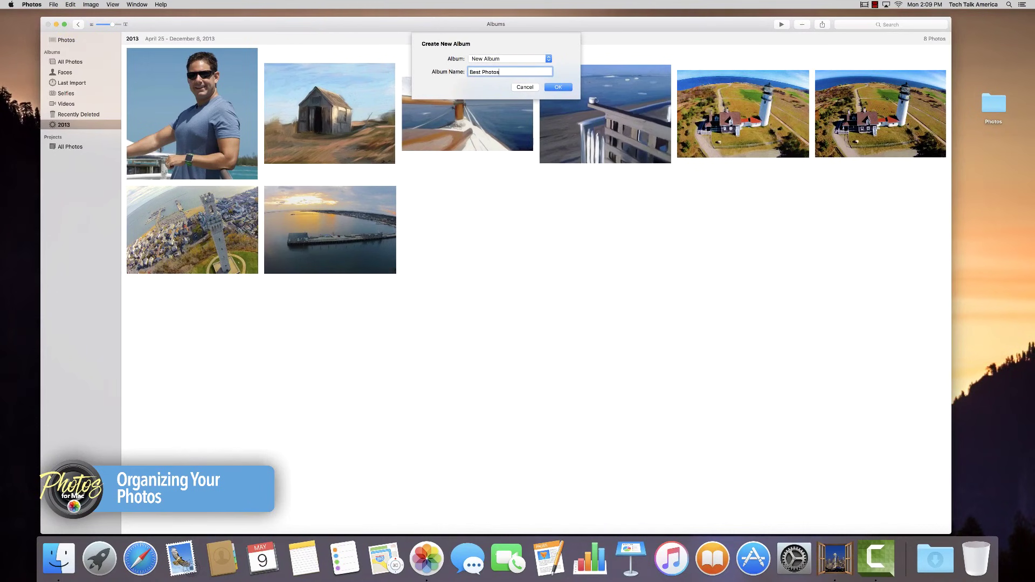
pyautogui.press('Return')
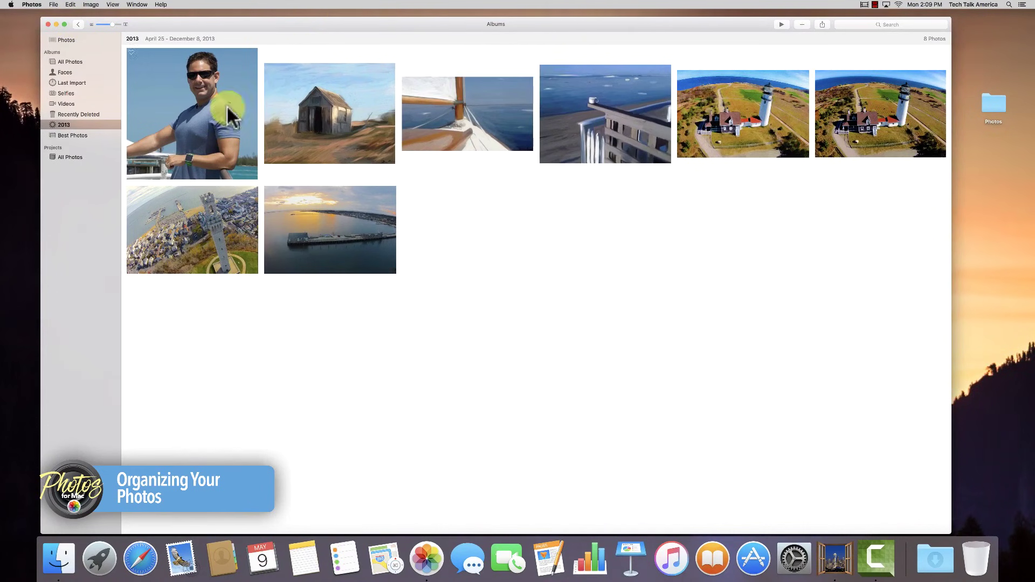
# Step: Show the contents of the Best Photos album and return to the Photos view
pyautogui.click(90, 136)
pyautogui.click(83, 41)
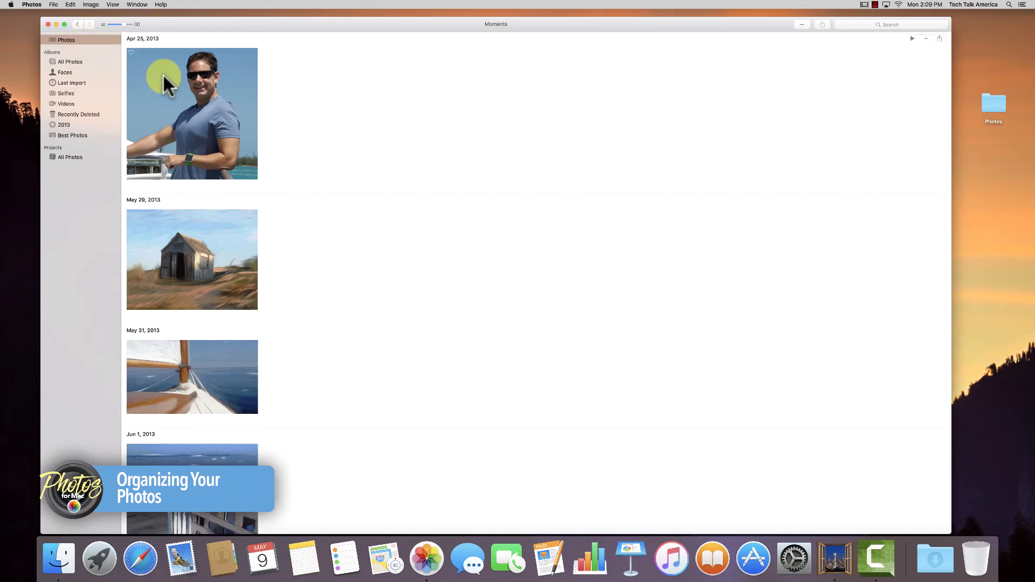
pyautogui.click(70, 135)
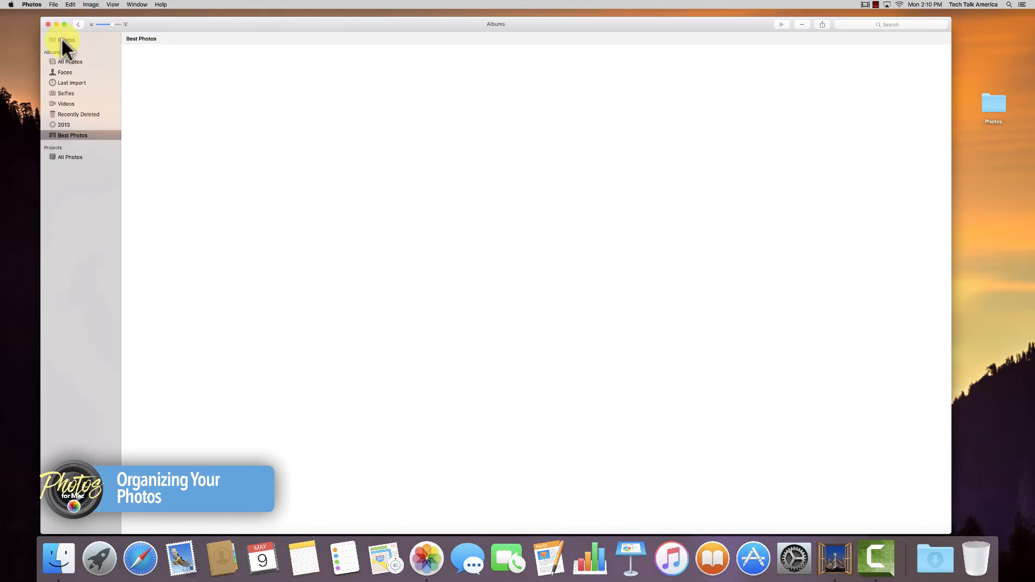
pyautogui.click(75, 43)
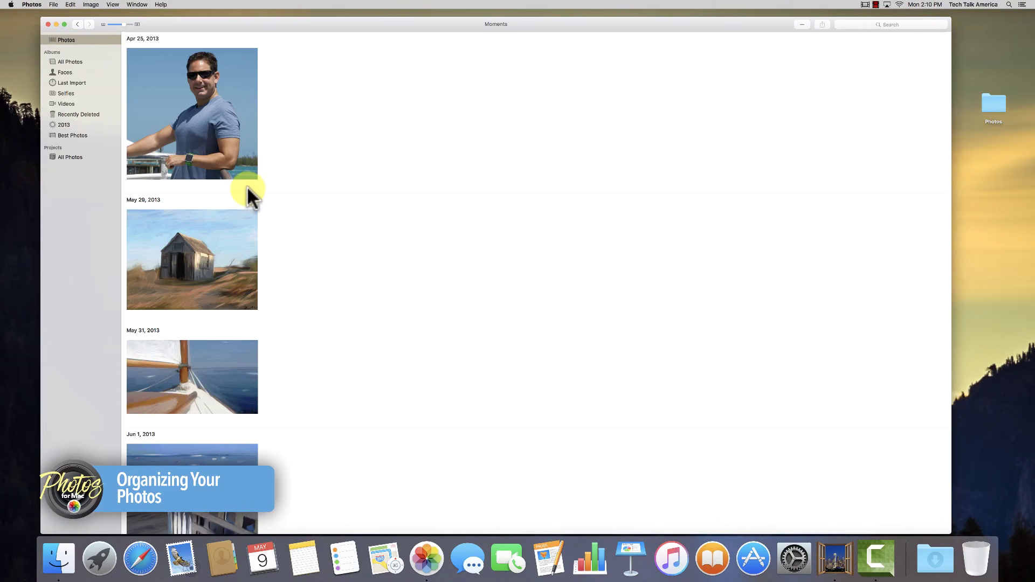
# Step: Add the Apr 25, Jun 1, Nov 18, 2013, Jan 5, both Jan 17, and Feb 17, 2014 covered-bridge photos to Best Photos and open that album
pyautogui.moveTo(210, 128)
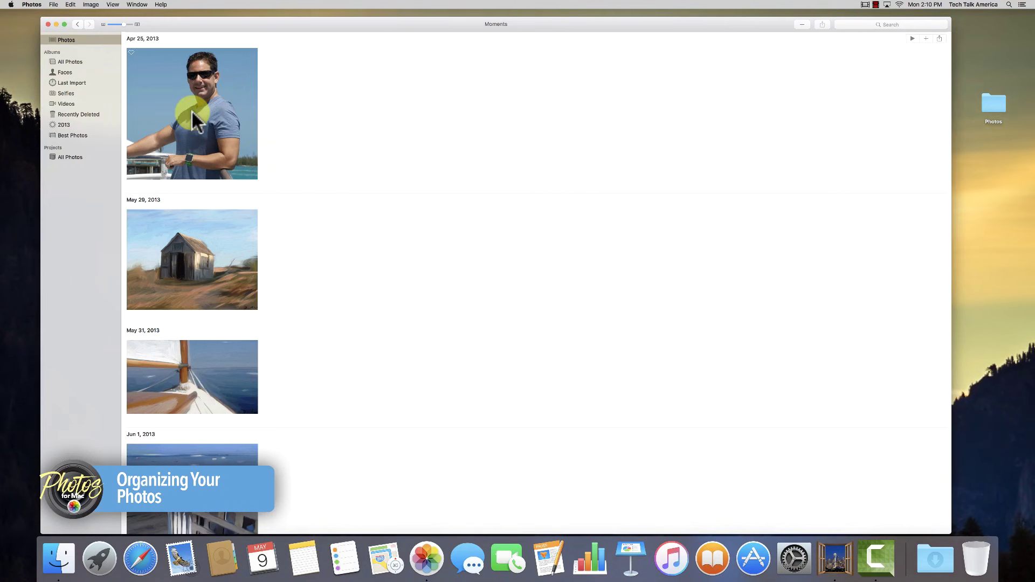
pyautogui.click(192, 110)
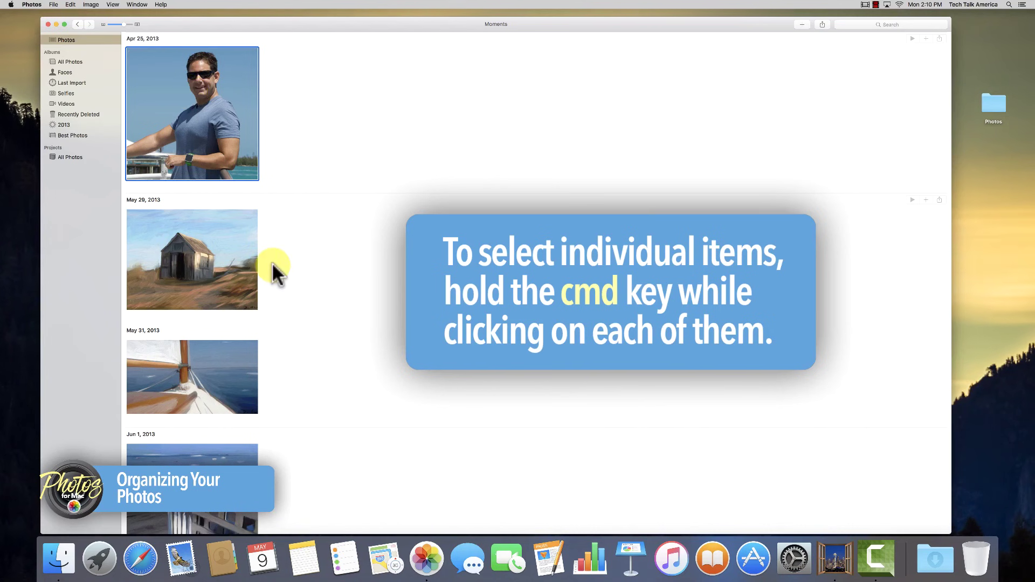
pyautogui.scroll(-5, 272, 262)
pyautogui.scroll(-2, 272, 262)
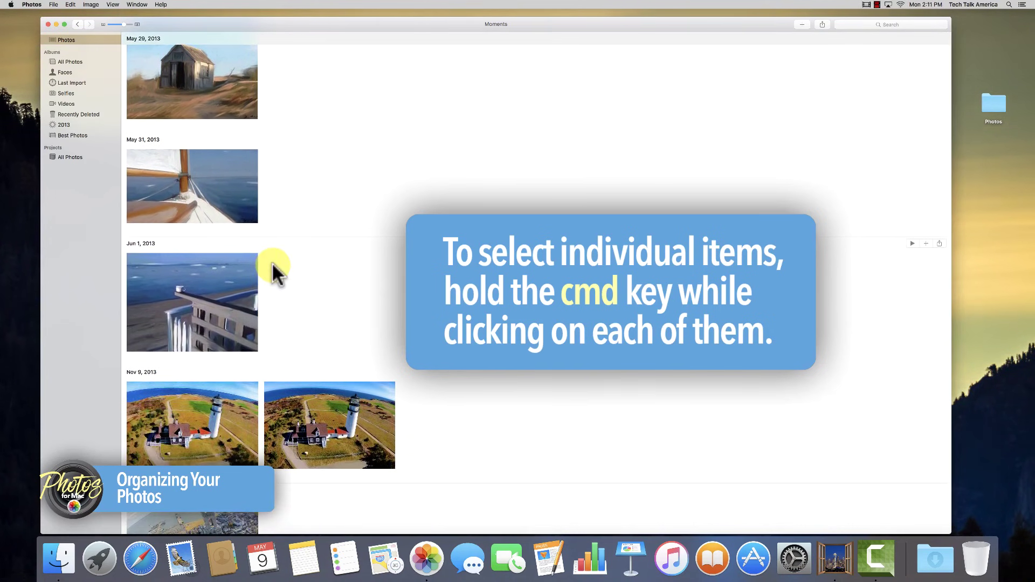
pyautogui.click(236, 267)
pyautogui.scroll(-3, 236, 267)
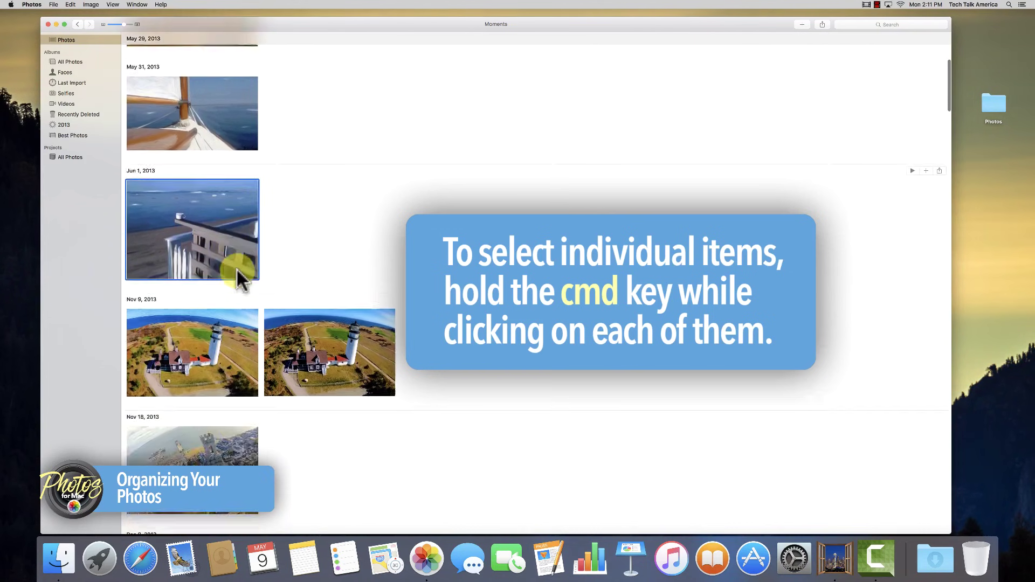
pyautogui.scroll(-5, 236, 268)
pyautogui.keyDown('super'); pyautogui.click(215, 225); pyautogui.keyUp('super')
pyautogui.keyDown('super'); pyautogui.click(200, 418); pyautogui.keyUp('super')
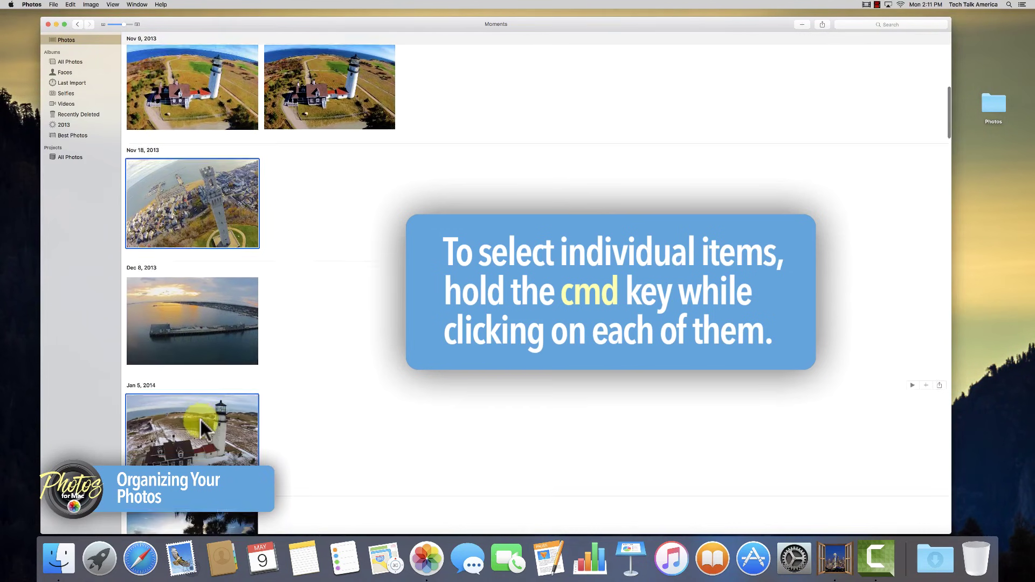
pyautogui.scroll(-6, 200, 418)
pyautogui.keyDown('super'); pyautogui.click(201, 337); pyautogui.keyUp('super')
pyautogui.keyDown('super'); pyautogui.click(364, 444); pyautogui.keyUp('super')
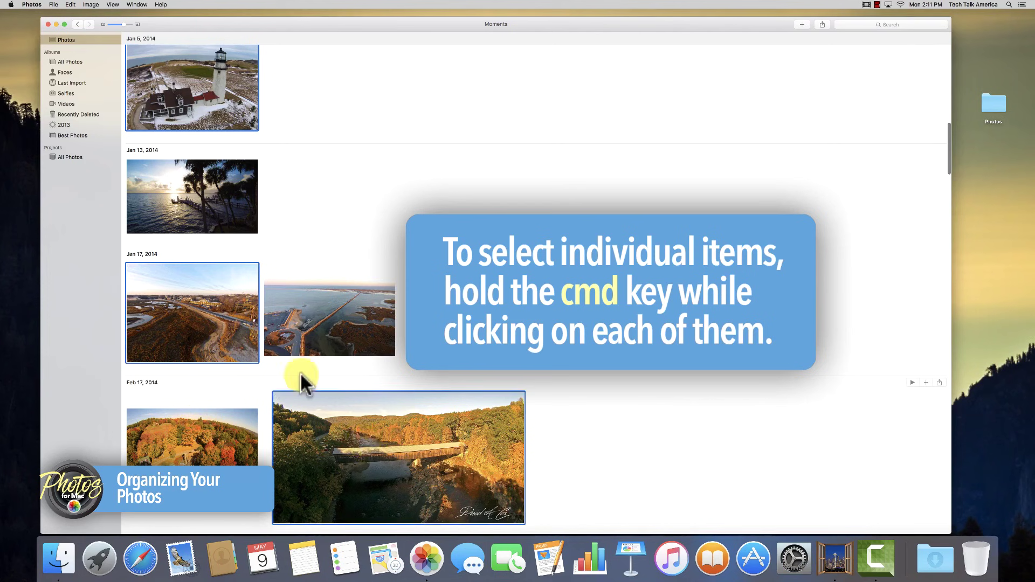
pyautogui.keyDown('super'); pyautogui.click(341, 311); pyautogui.keyUp('super')
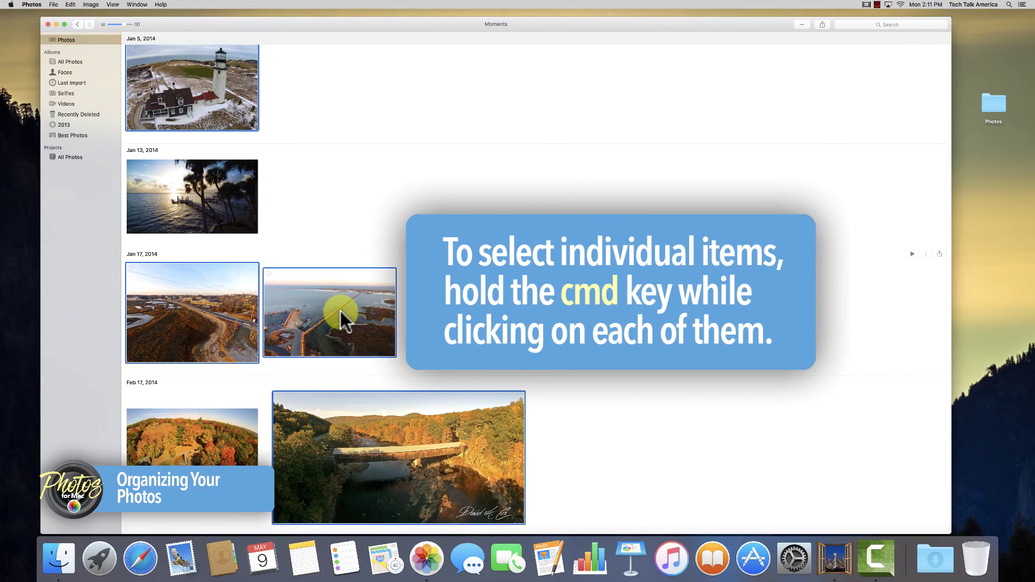
pyautogui.scroll(20, 339, 309)
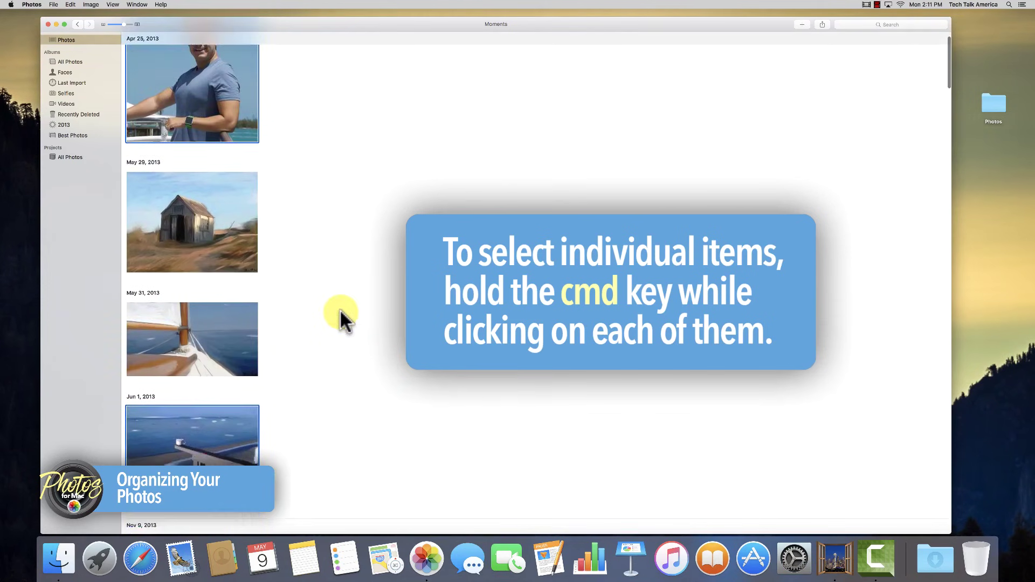
pyautogui.scroll(-6, 339, 308)
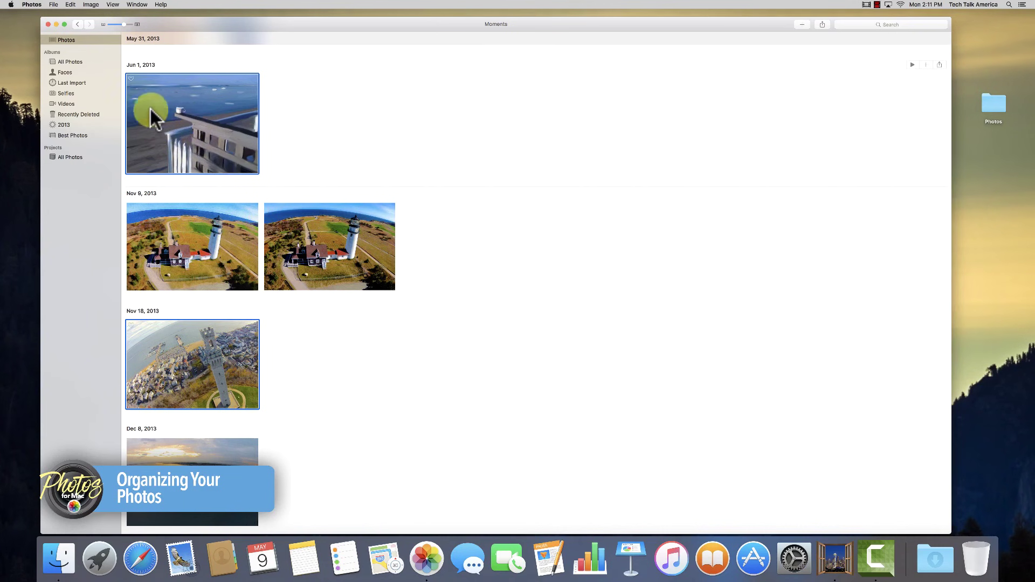
pyautogui.moveTo(153, 143); pyautogui.dragTo(136, 141)
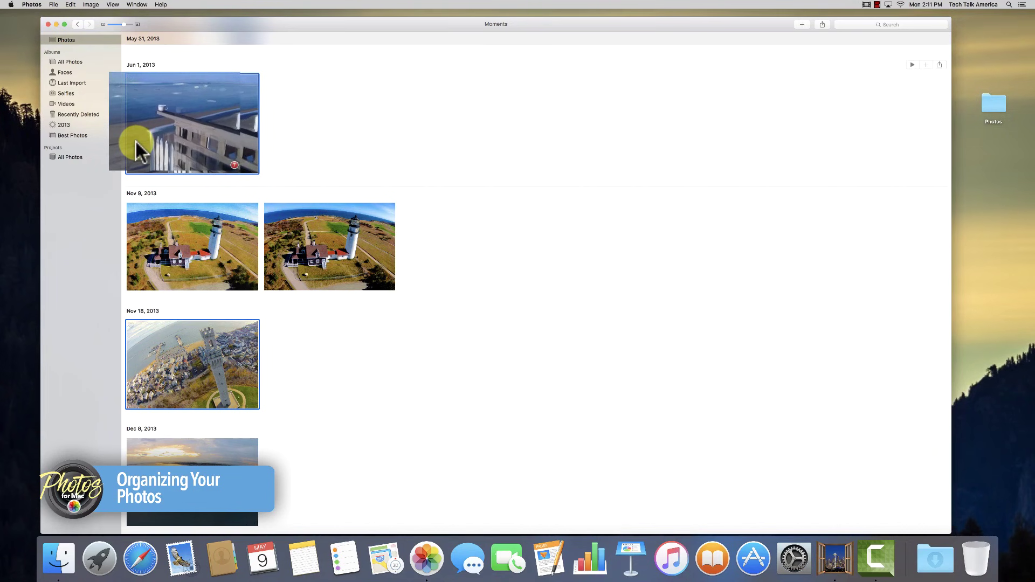
pyautogui.moveTo(135, 140); pyautogui.dragTo(67, 135)
pyautogui.click(67, 135)
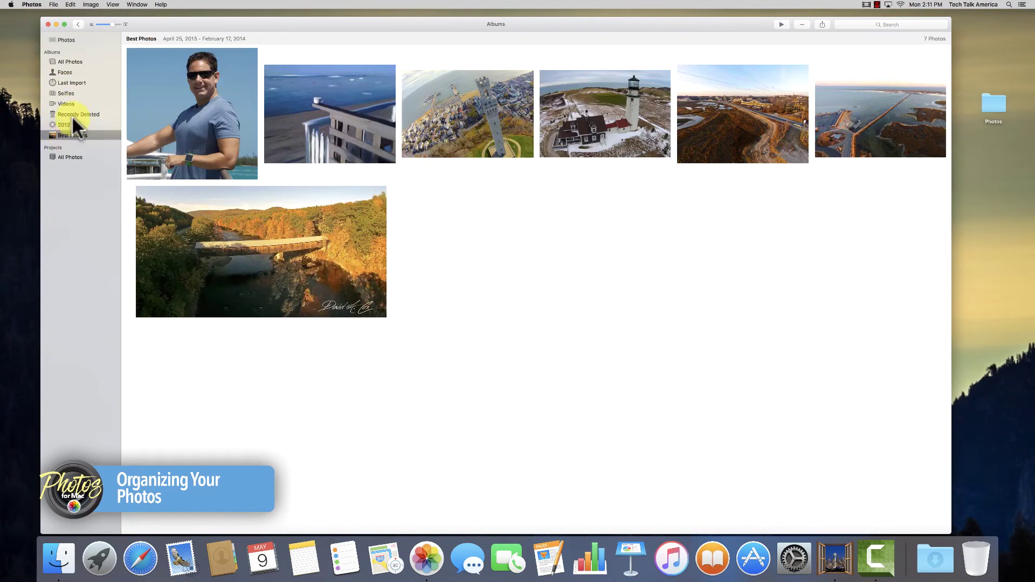
# Step: In the Photos view, select the series of photos from Jun 1 through Dec 8, 2013, then clear the selection
pyautogui.click(69, 39)
pyautogui.click(391, 134)
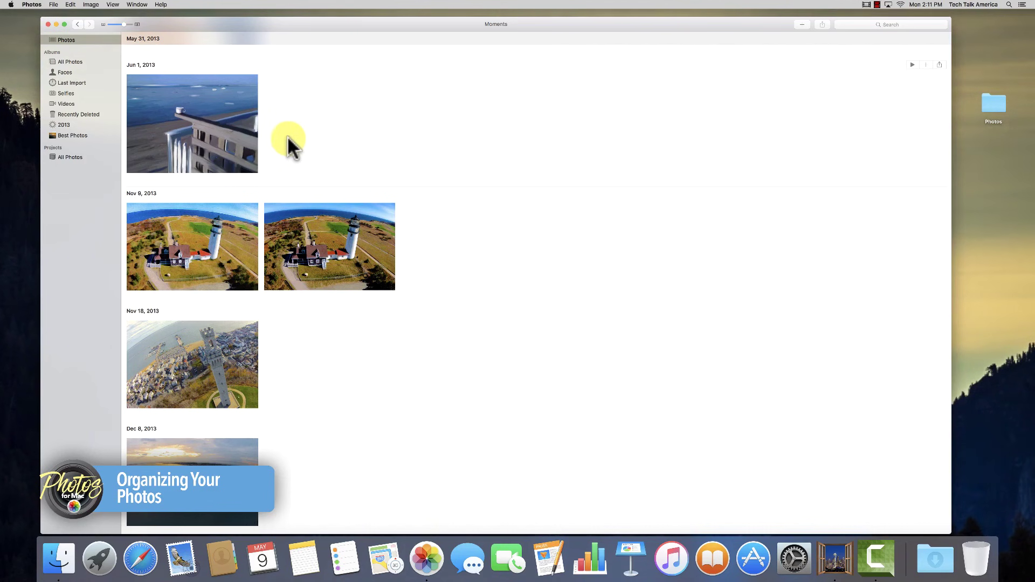
pyautogui.click(237, 122)
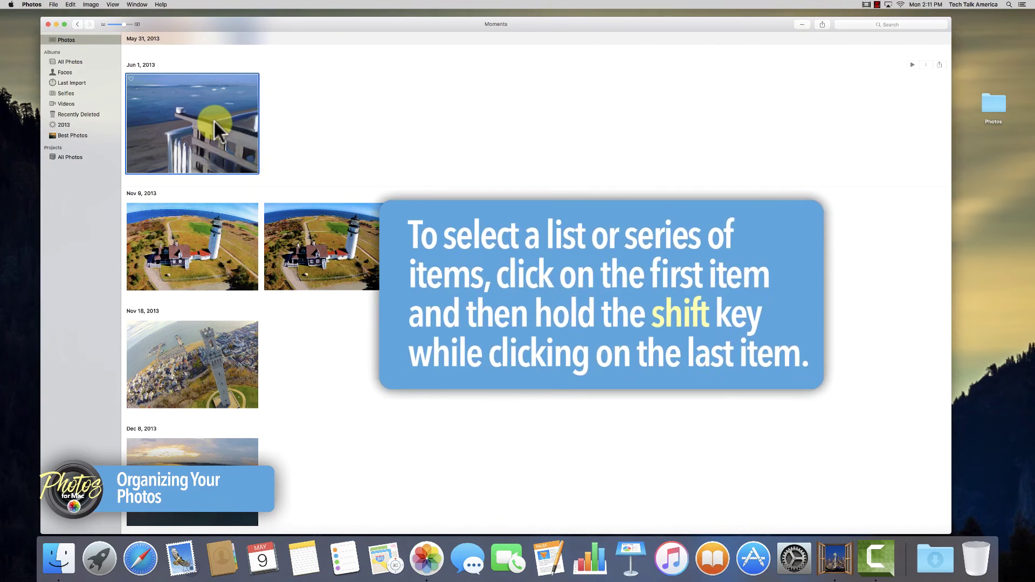
pyautogui.keyDown('shift'); pyautogui.click(207, 456); pyautogui.keyUp('shift')
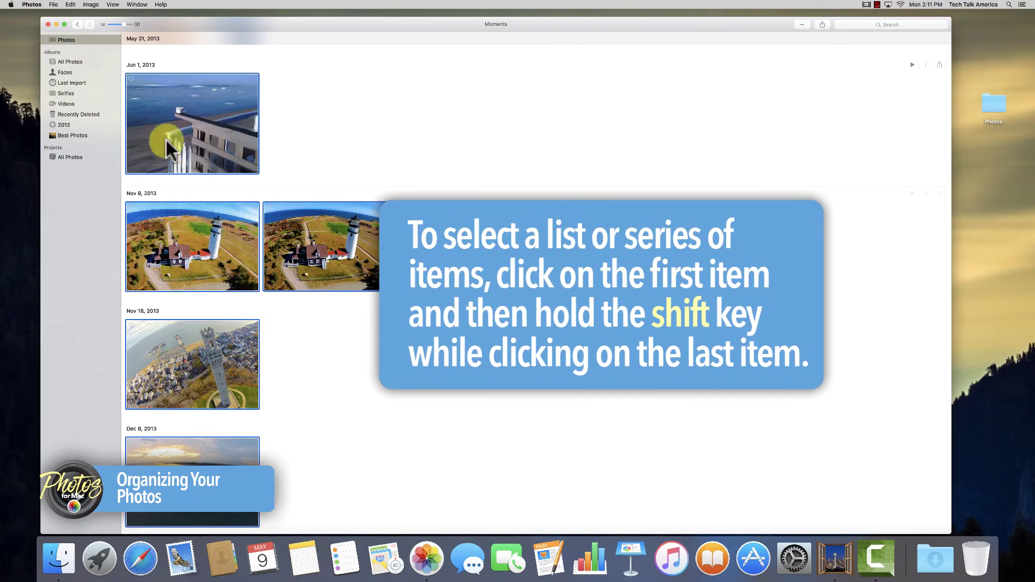
pyautogui.moveTo(172, 162); pyautogui.dragTo(139, 134)
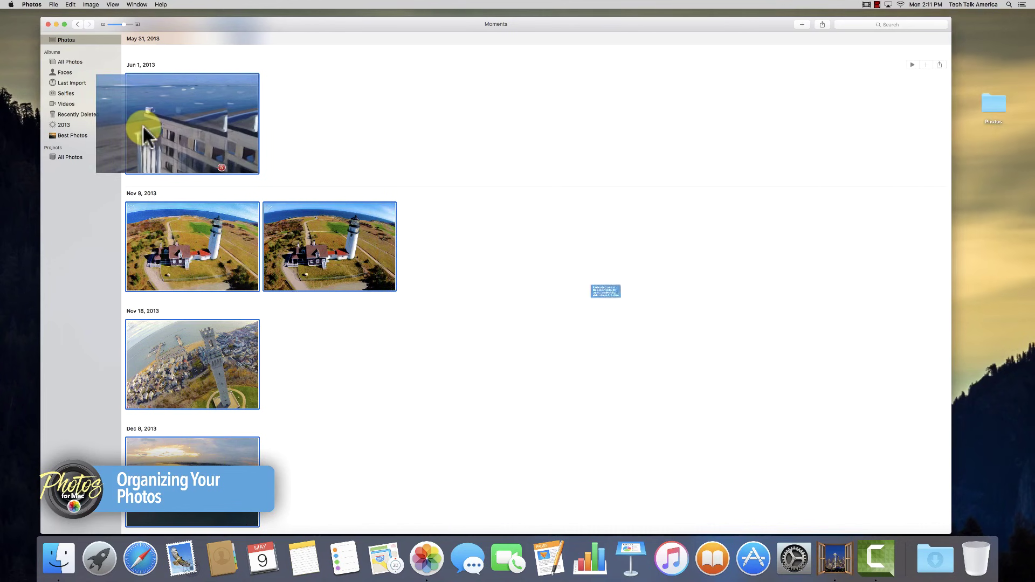
pyautogui.click(346, 122)
# Step: Select every photo in the library at once, check the selection across the dates, and deselect everything
pyautogui.scroll(-4, 345, 121)
pyautogui.scroll(-7, 345, 121)
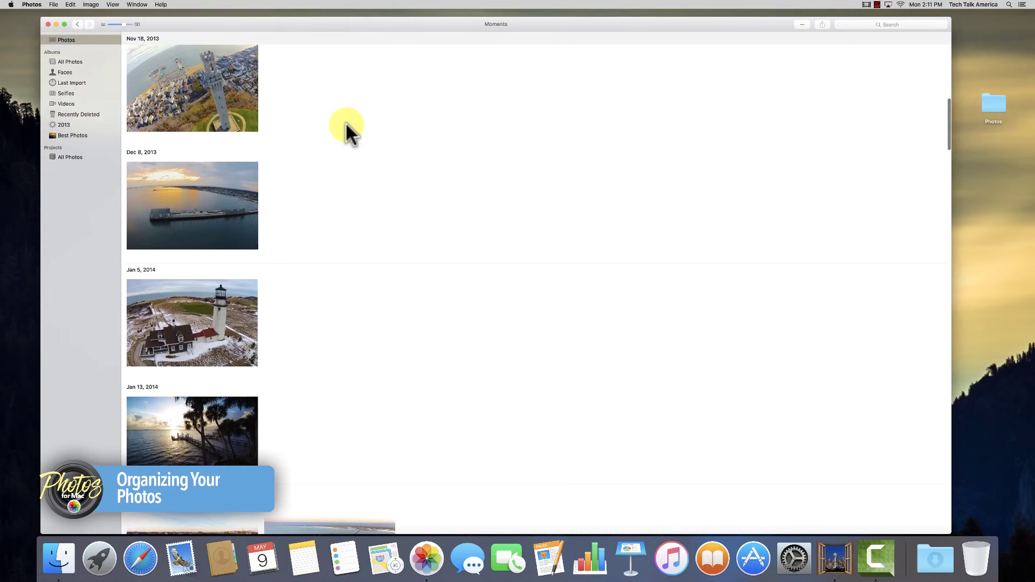
pyautogui.scroll(-1, 345, 122)
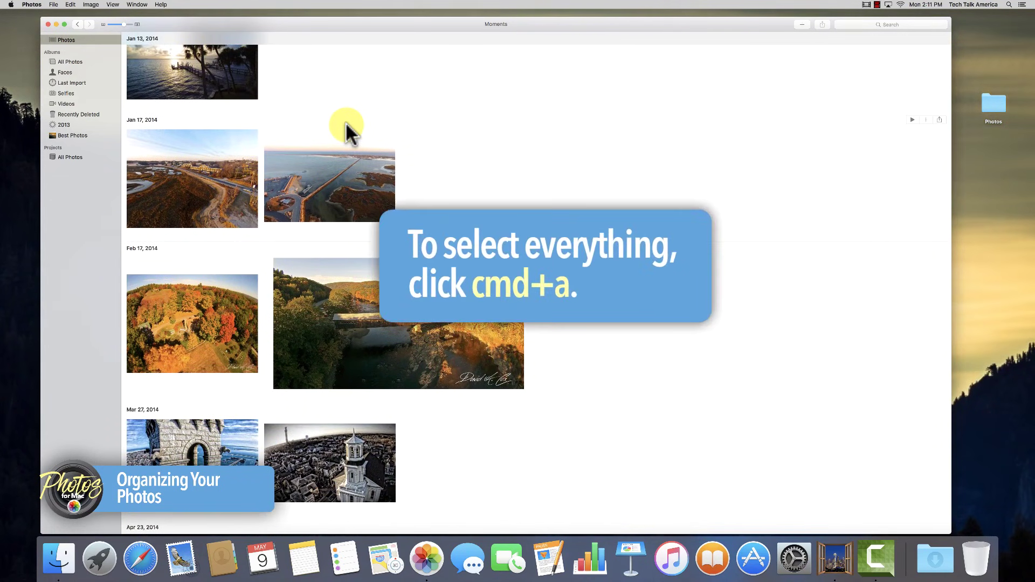
pyautogui.press('super+a')
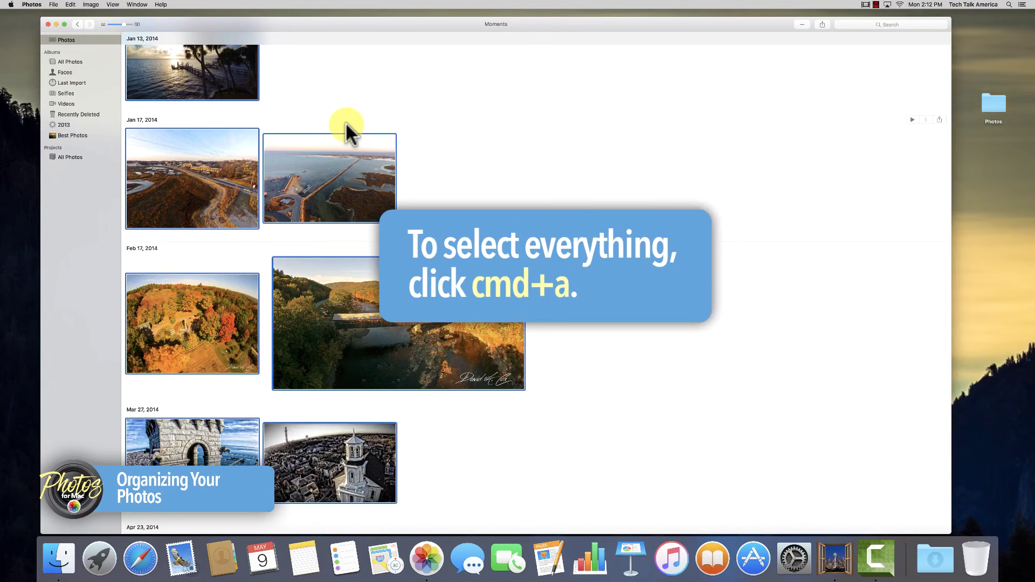
pyautogui.scroll(-3, 345, 122)
pyautogui.scroll(6, 345, 121)
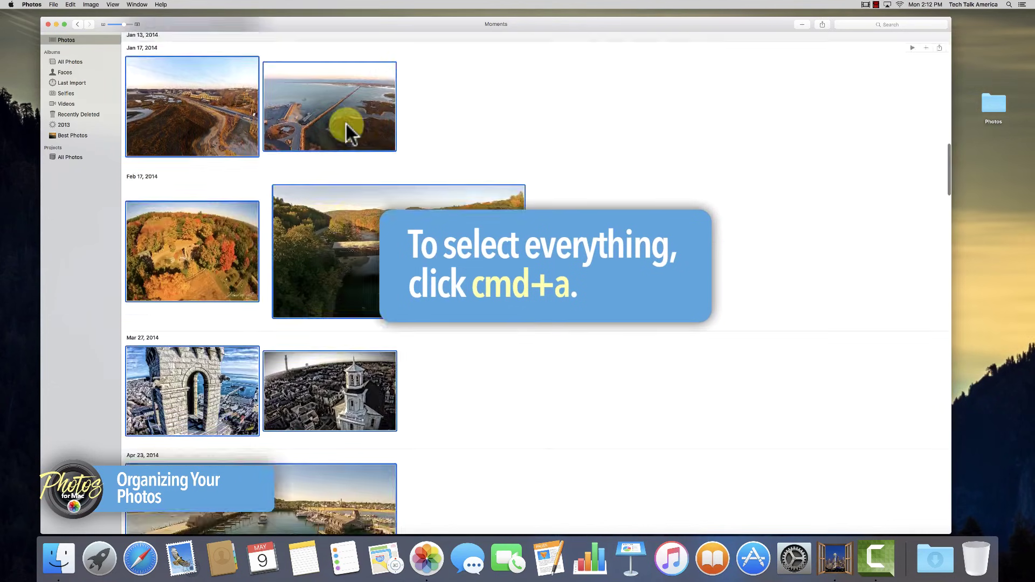
pyautogui.scroll(10, 345, 121)
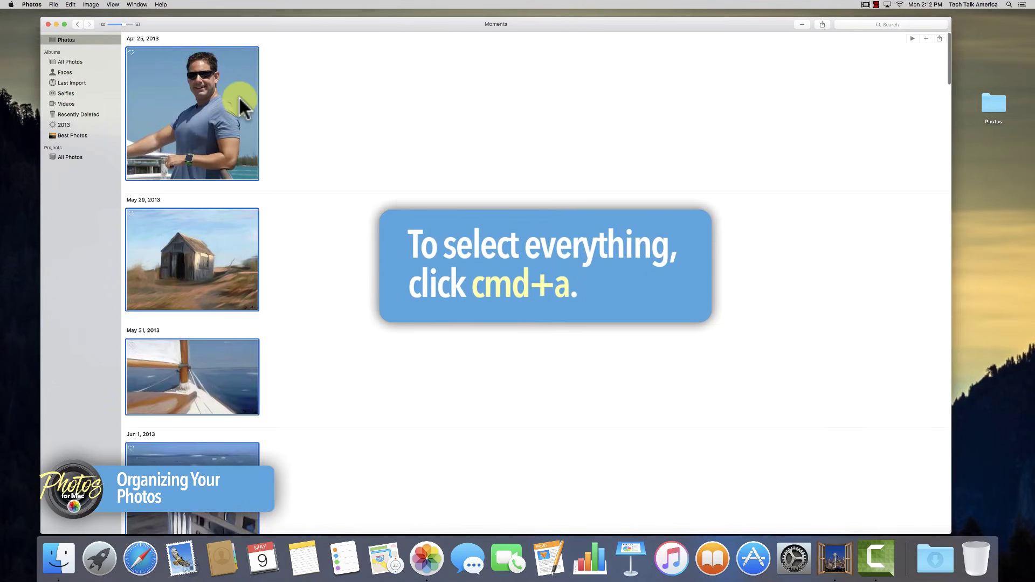
pyautogui.click(345, 135)
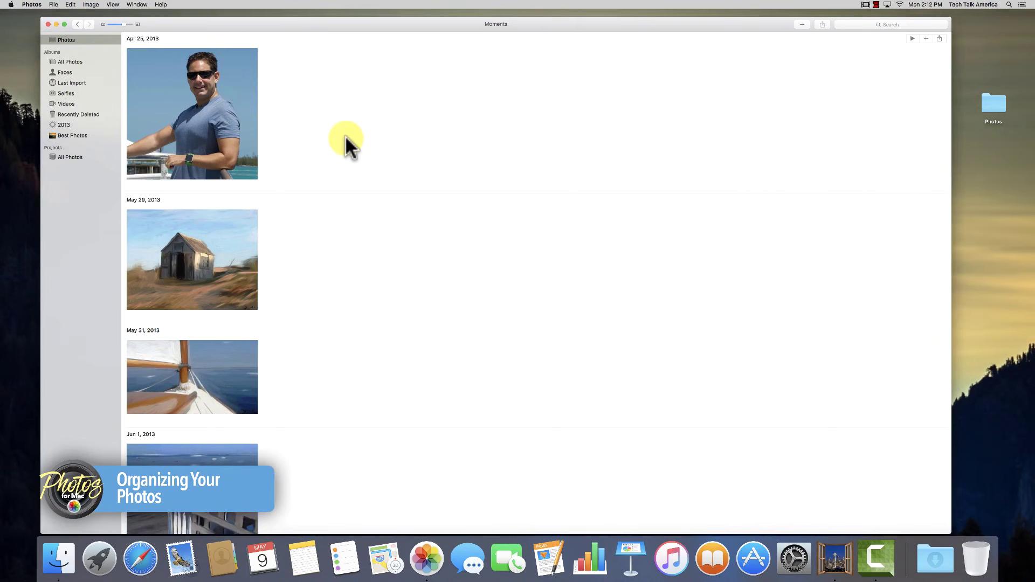
# Step: Select the photos from Apr 25 through Dec 8, 2013, exclude the second Nov 9 lighthouse photo, then clear the selection
pyautogui.click(208, 78)
pyautogui.scroll(-10, 208, 86)
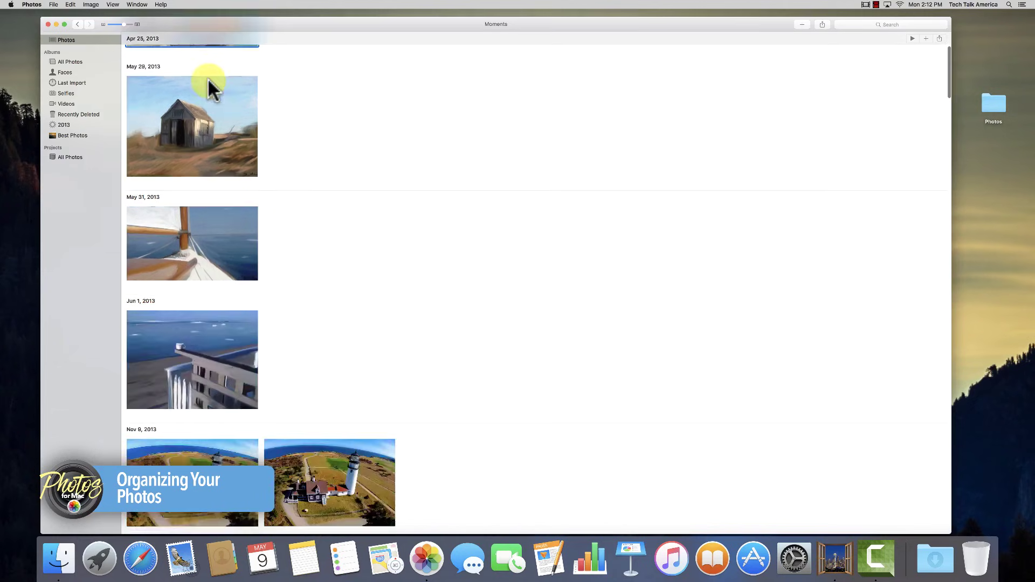
pyautogui.keyDown('shift'); pyautogui.click(197, 417); pyautogui.keyUp('shift')
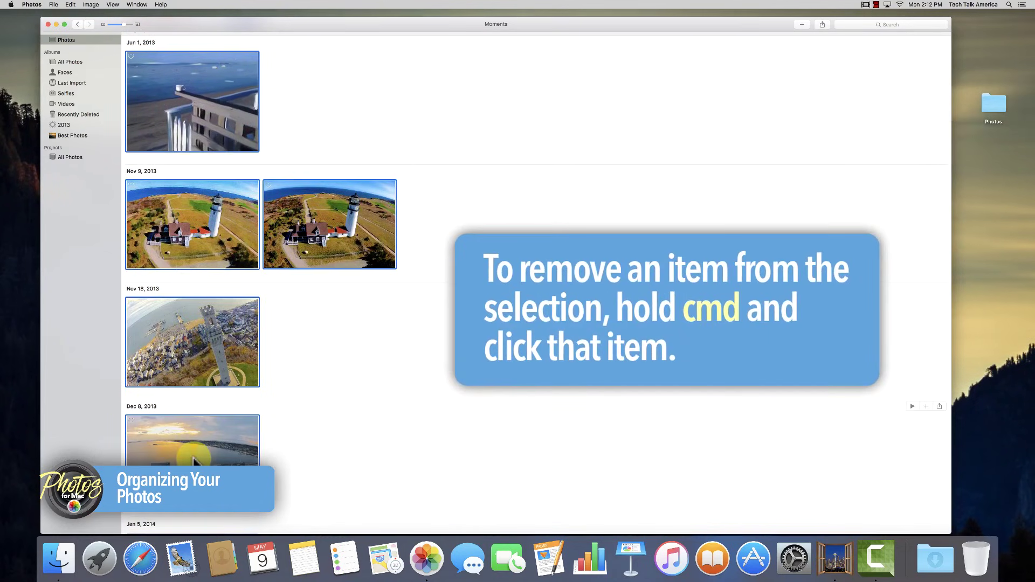
pyautogui.keyDown('super'); pyautogui.click(311, 205); pyautogui.keyUp('super')
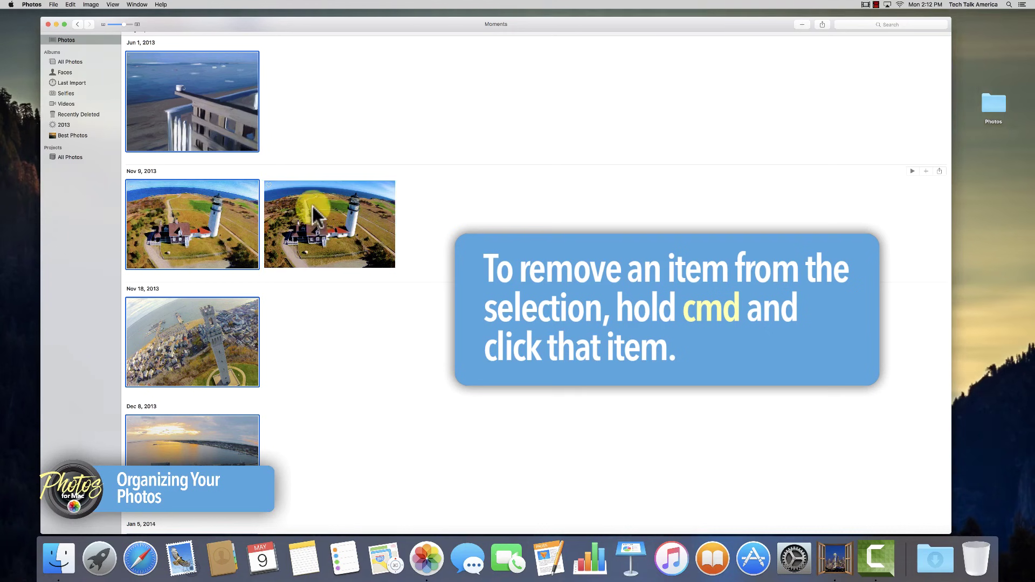
pyautogui.keyDown('super'); pyautogui.click(311, 236); pyautogui.keyUp('super')
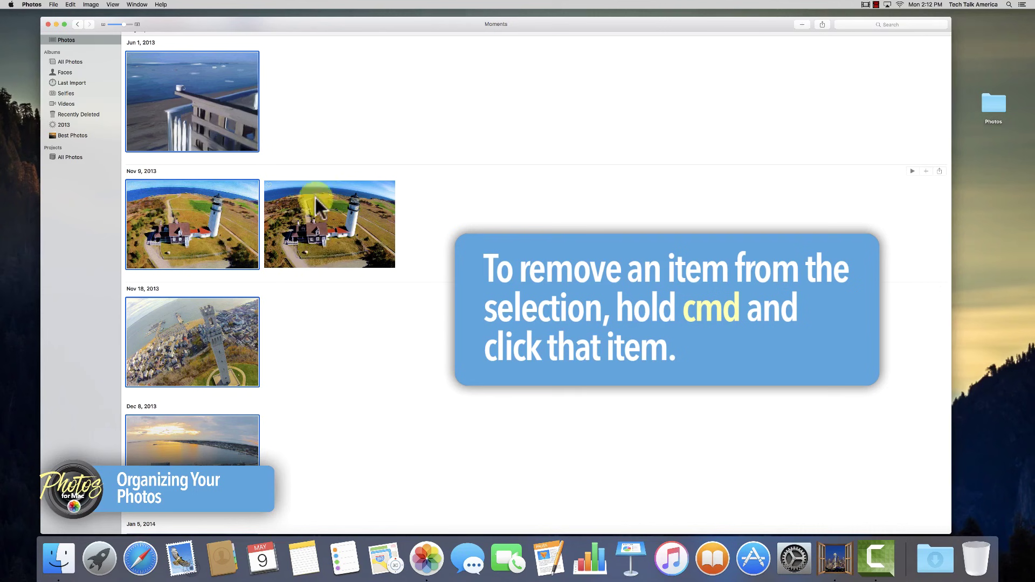
pyautogui.click(438, 196)
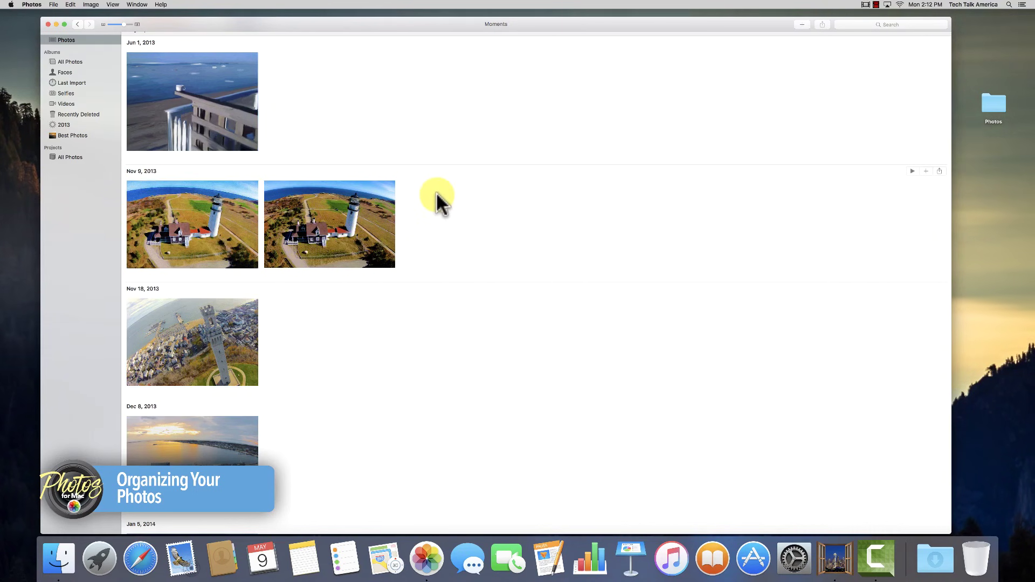
pyautogui.scroll(10, 436, 192)
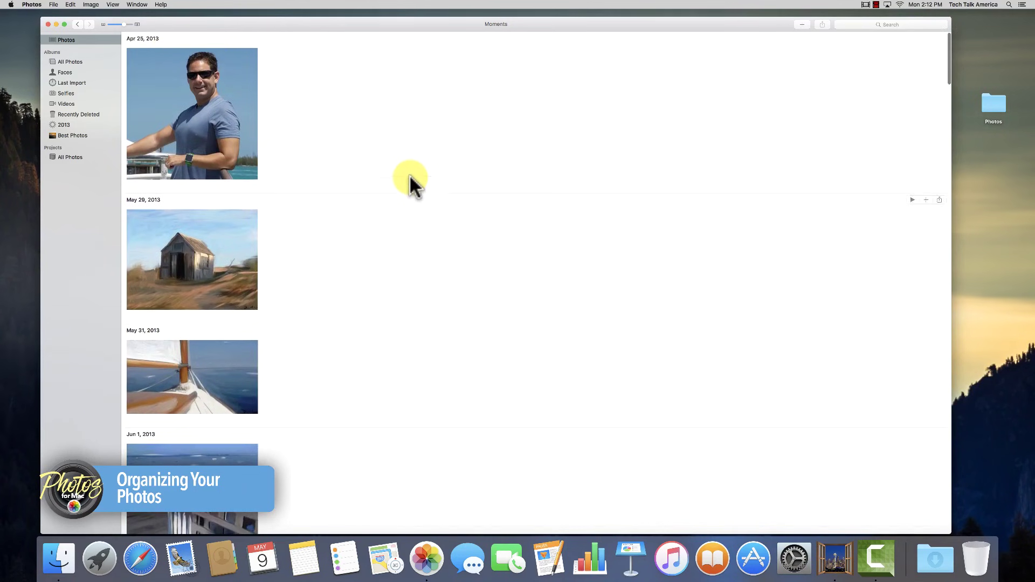
# Step: Show the contents of the Best Photos album and of the All Photos album
pyautogui.click(62, 135)
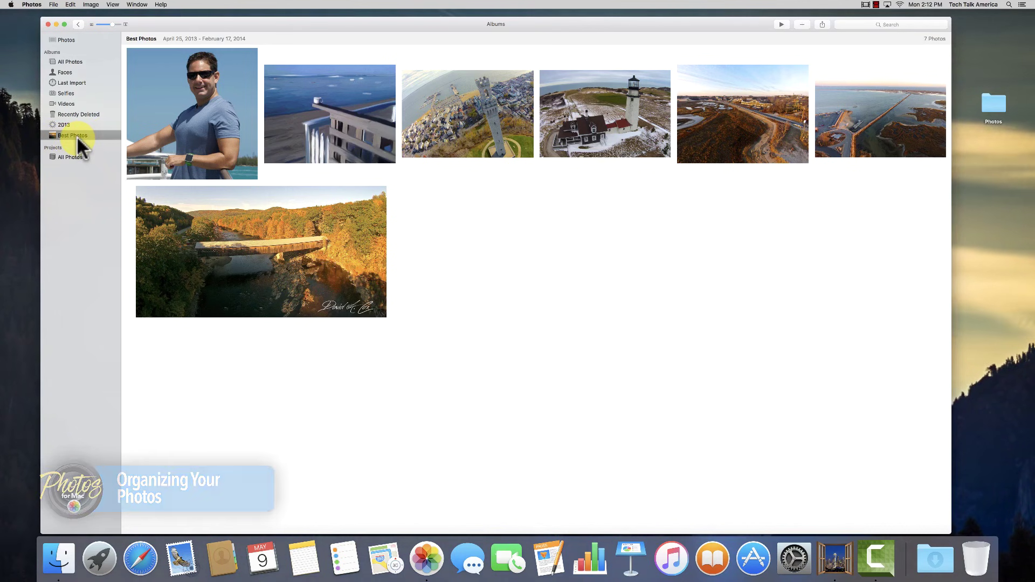
pyautogui.click(62, 62)
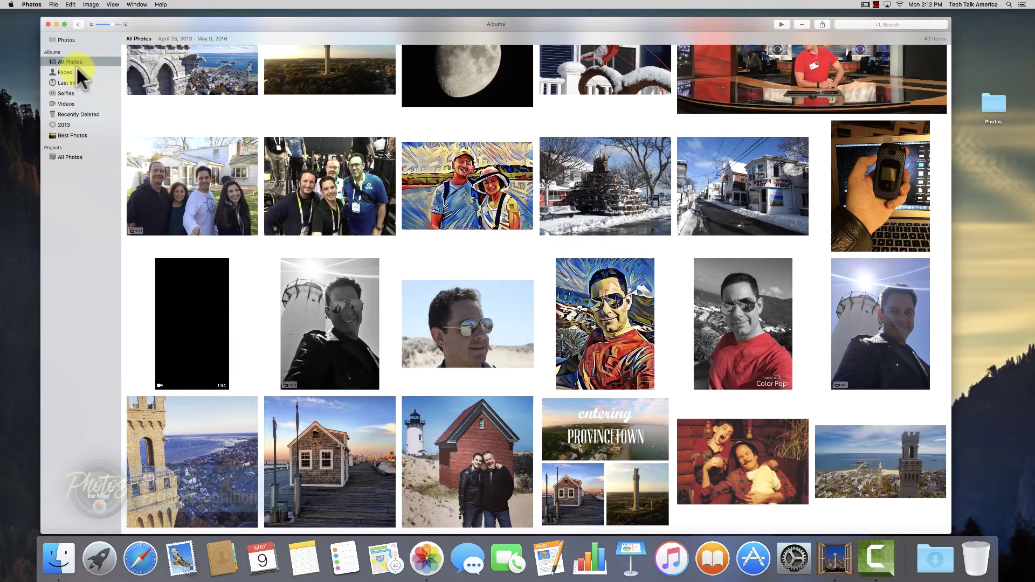
# Step: Start using Faces and assign the matching contact's name to the suggested face with glasses in front of autumn foliage
pyautogui.click(76, 70)
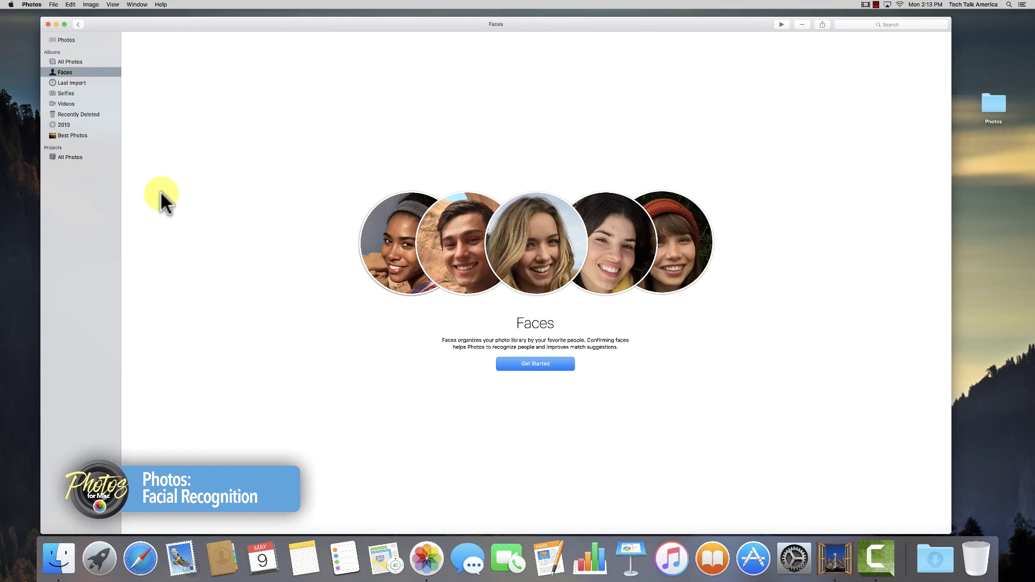
pyautogui.click(522, 363)
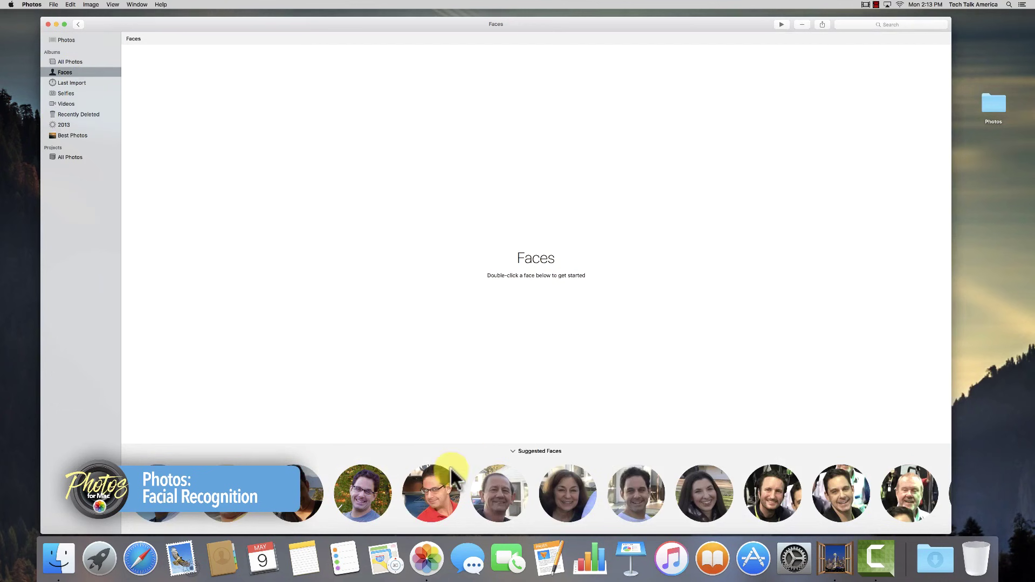
pyautogui.click(363, 494)
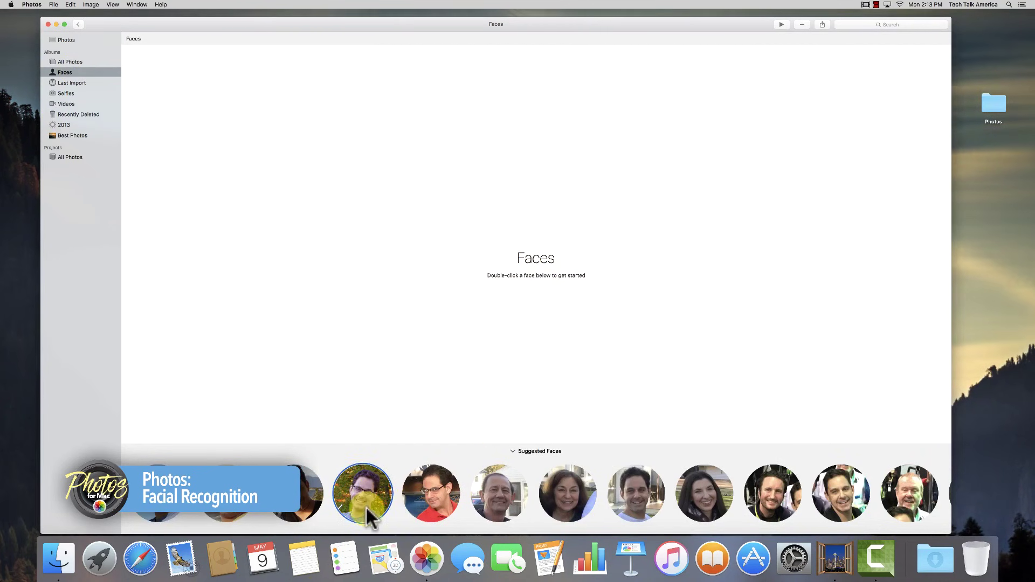
pyautogui.doubleClick(357, 487)
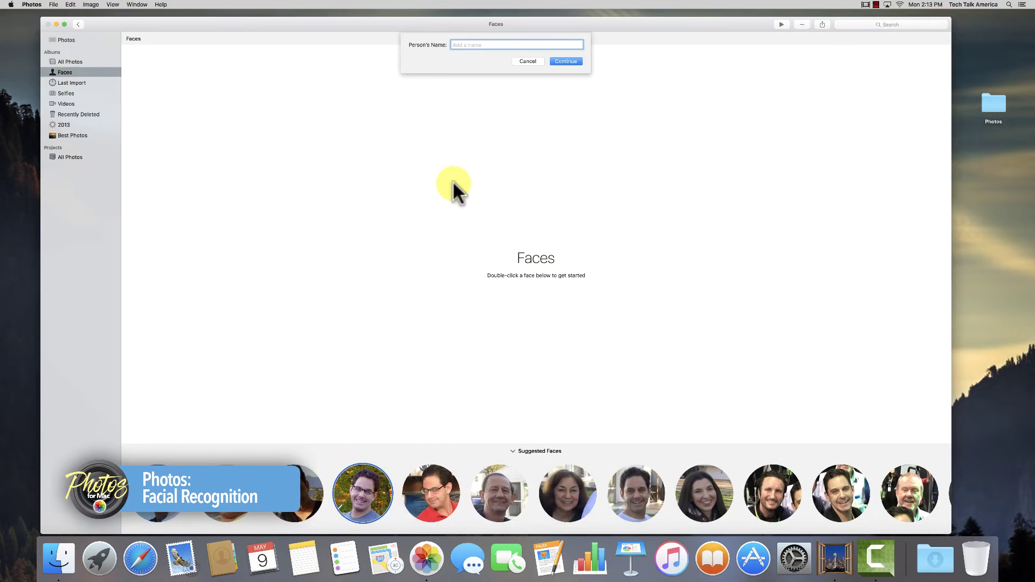
pyautogui.write('Dav')
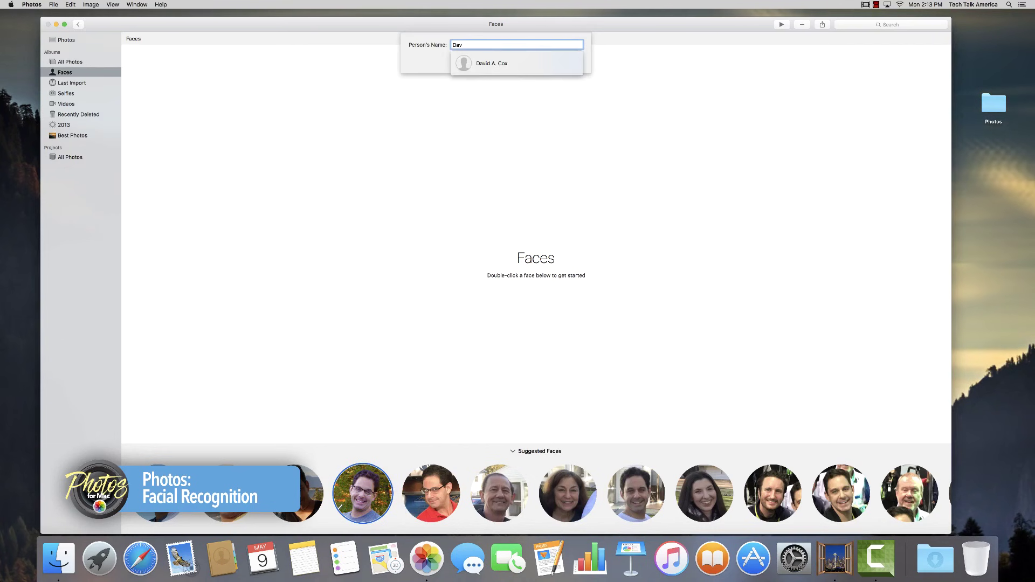
pyautogui.click(506, 60)
pyautogui.click(565, 61)
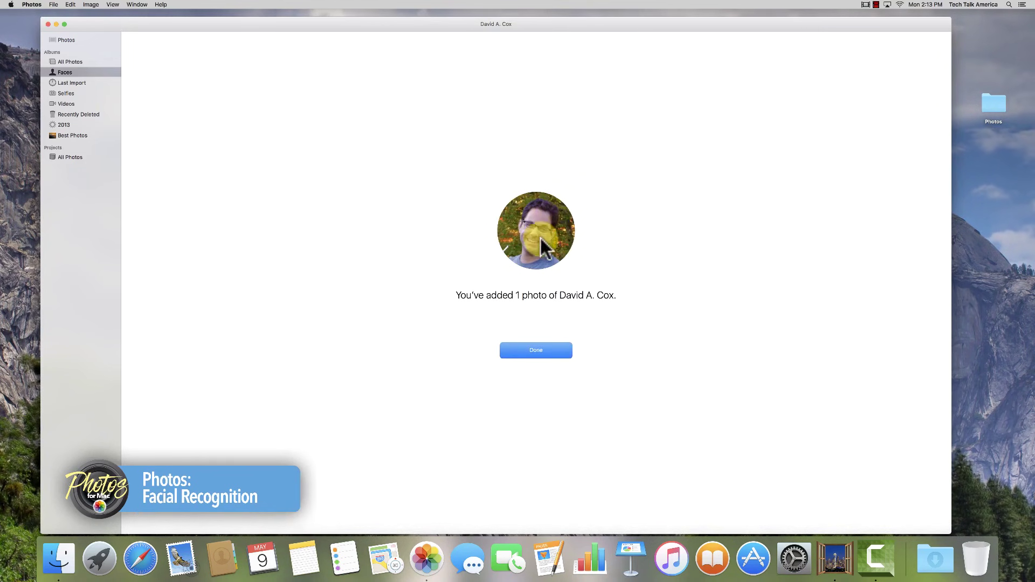
pyautogui.click(525, 351)
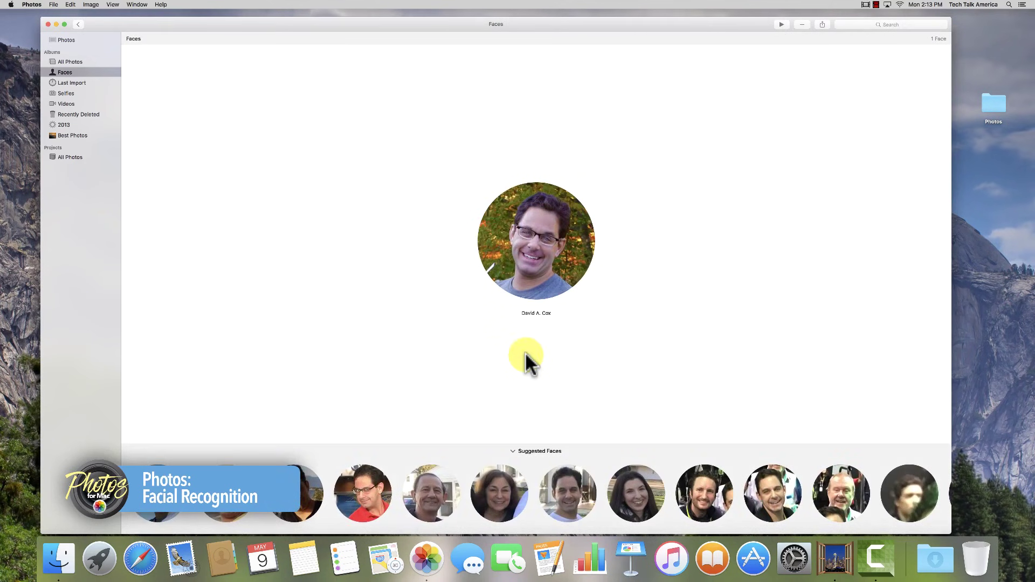
# Step: Review the contents of the Last Import, Selfies, Videos and Recently Deleted albums
pyautogui.click(103, 82)
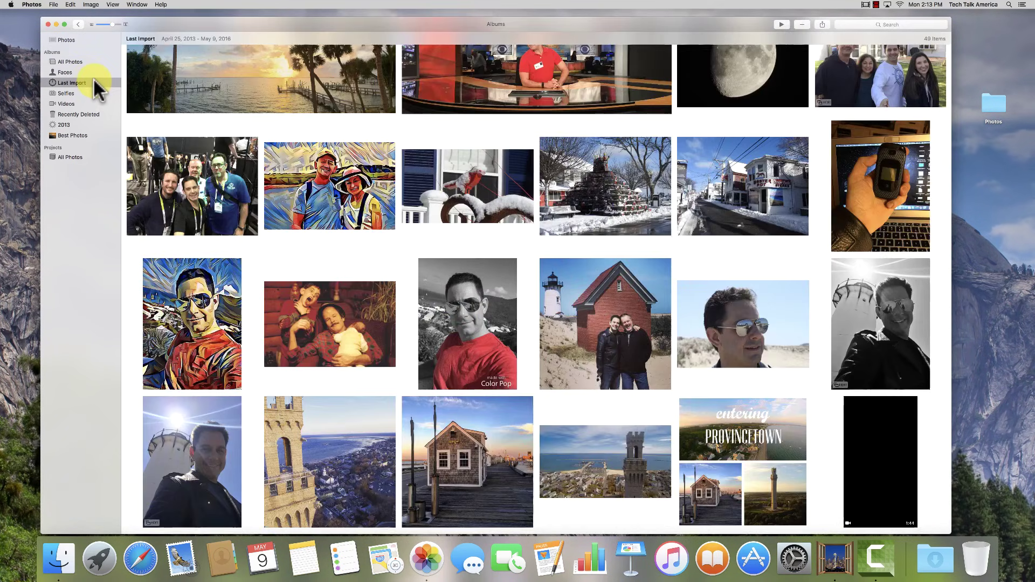
pyautogui.click(69, 92)
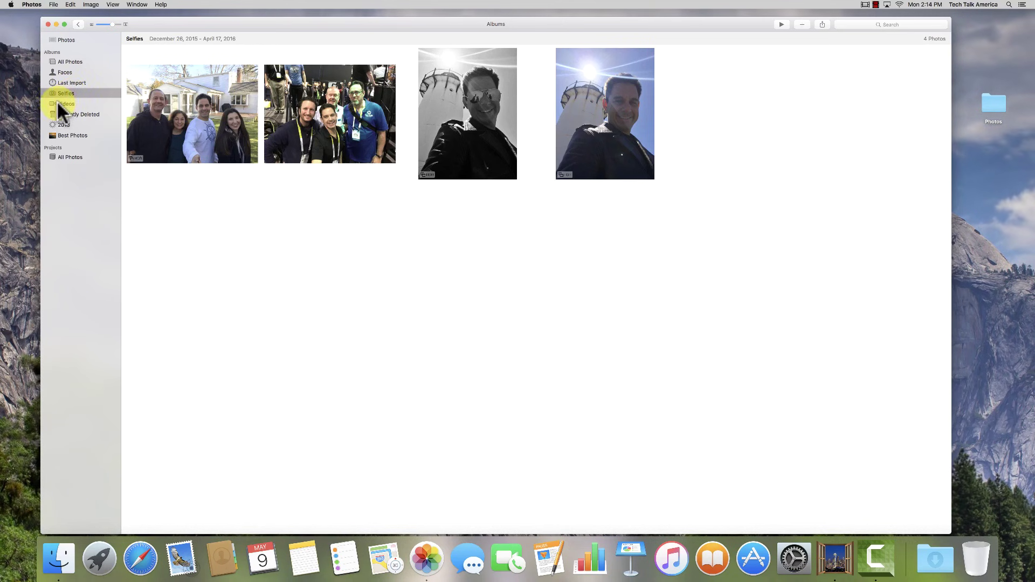
pyautogui.click(58, 102)
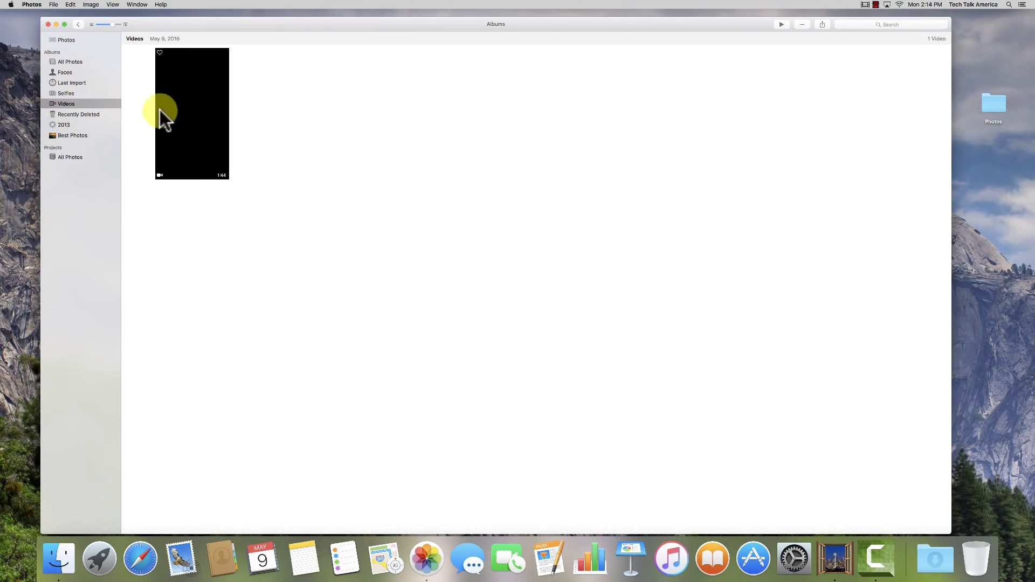
pyautogui.click(60, 111)
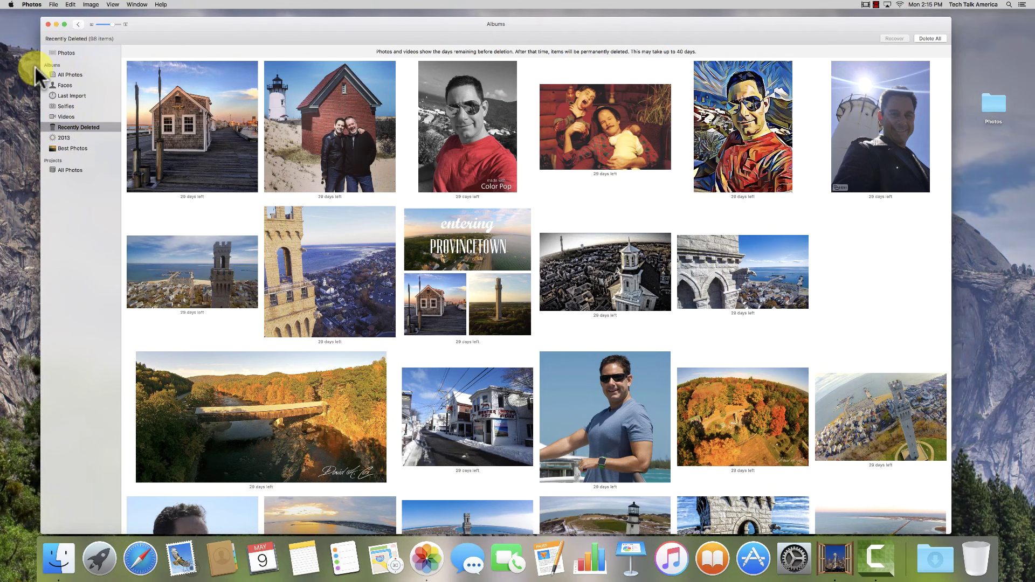
# Step: Mark the Dec 8, 2013 harbor sunset photo as a favorite and check the Favorites album
pyautogui.click(56, 52)
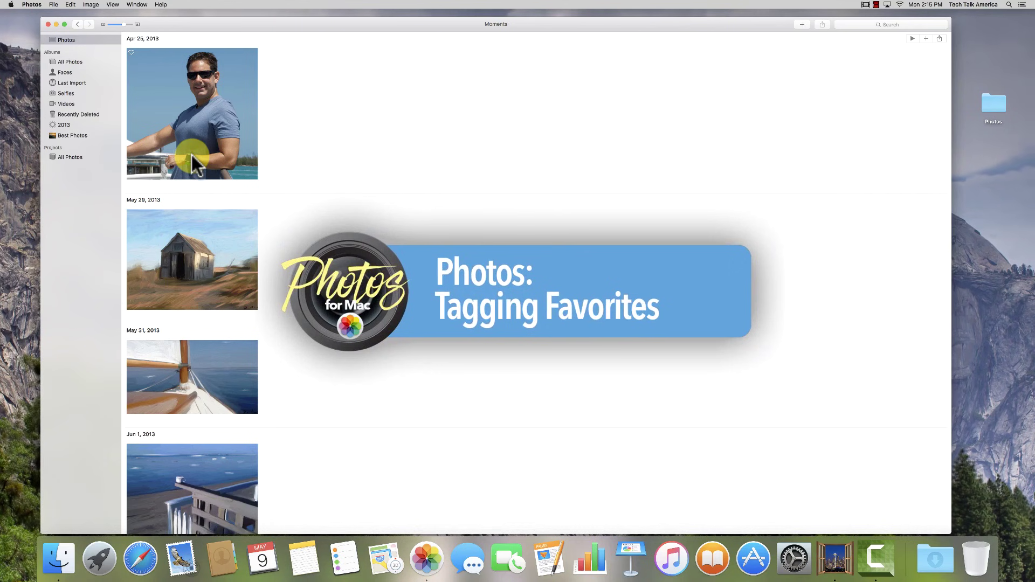
pyautogui.scroll(-5, 192, 155)
pyautogui.scroll(-5, 192, 156)
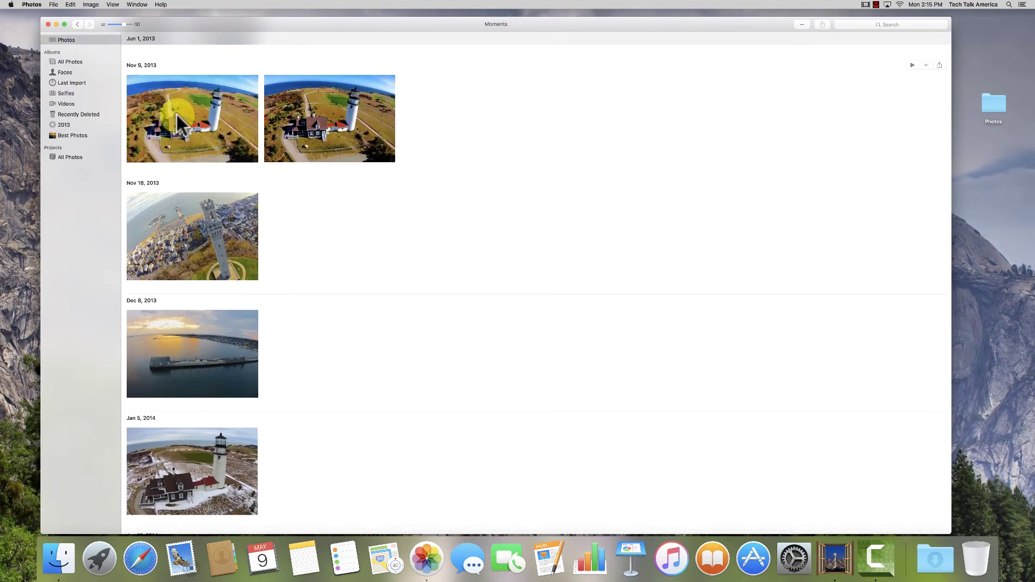
pyautogui.click(176, 112)
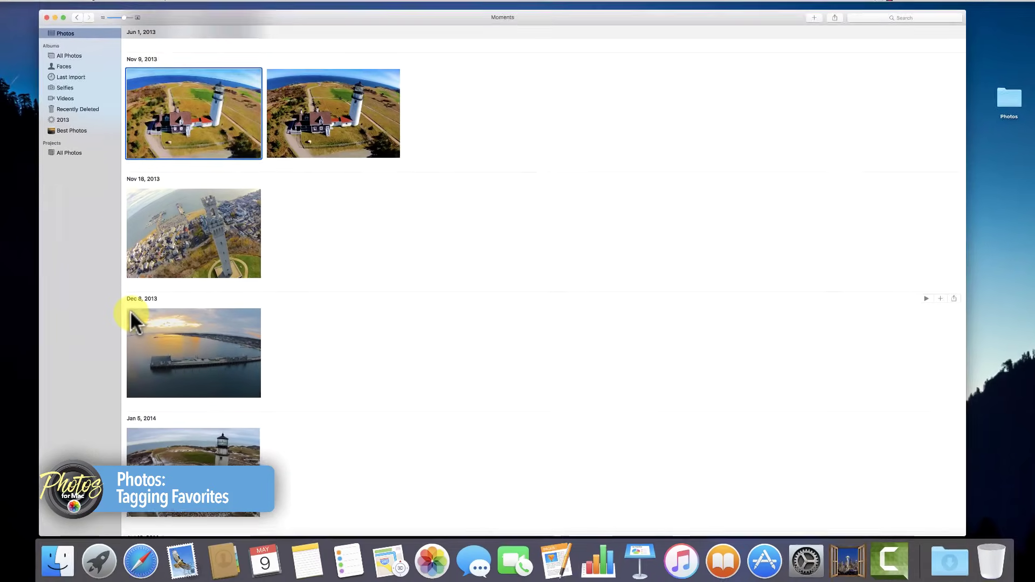
pyautogui.click(131, 313)
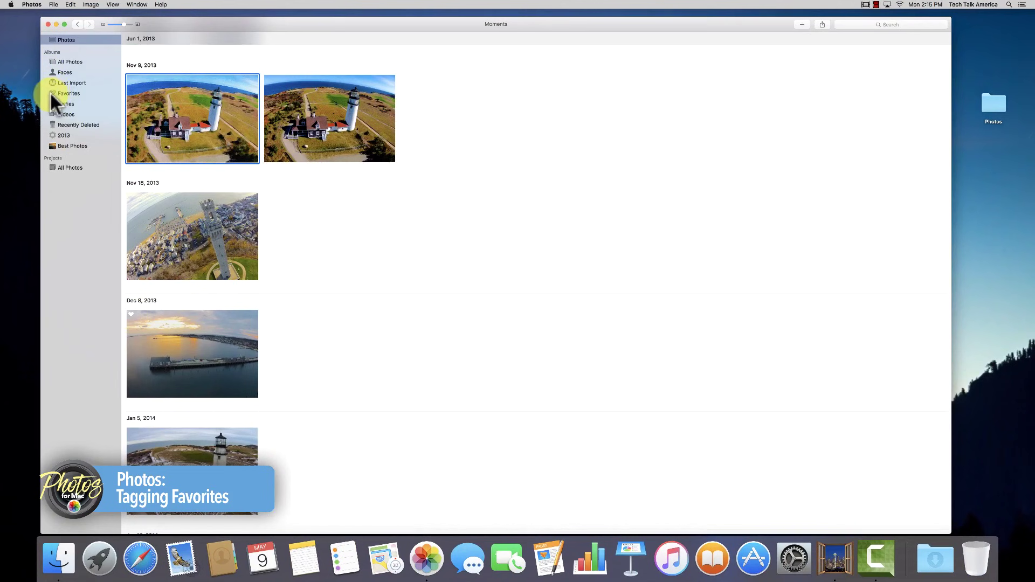
pyautogui.click(80, 93)
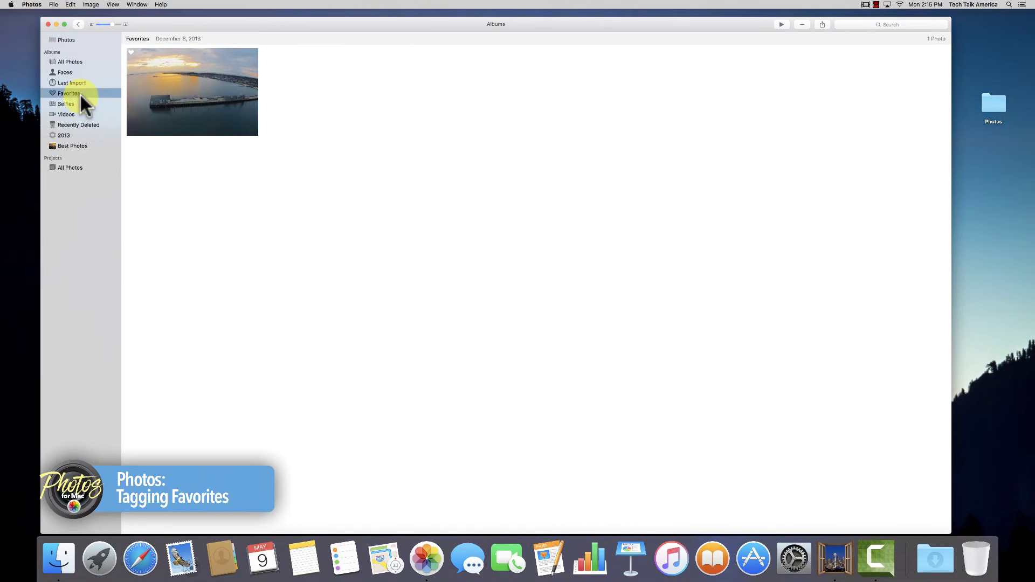
pyautogui.click(86, 40)
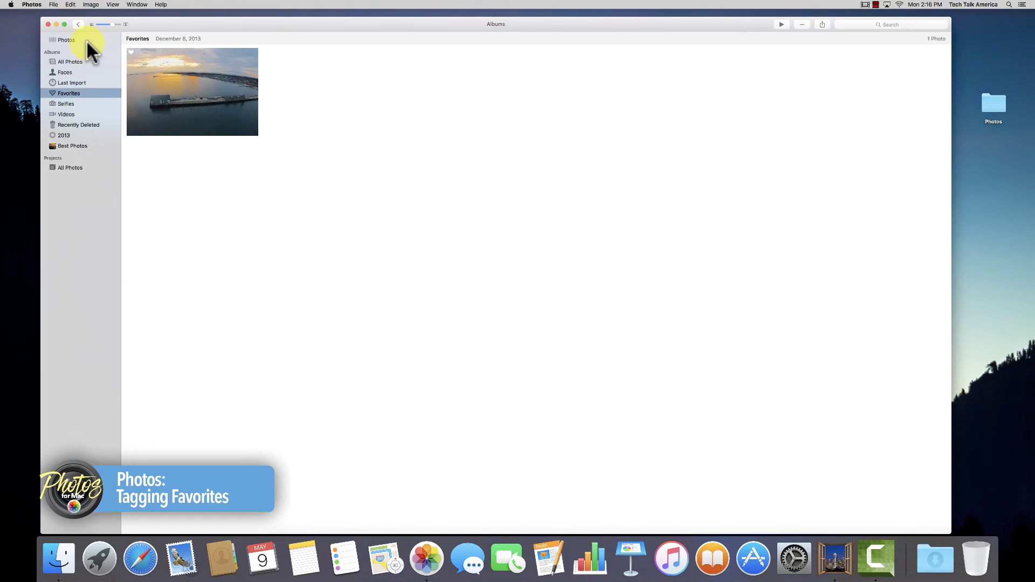
# Step: Remove the favorite mark from the Dec 8, 2013 harbor sunset photo in the library's Moments view
pyautogui.click(186, 330)
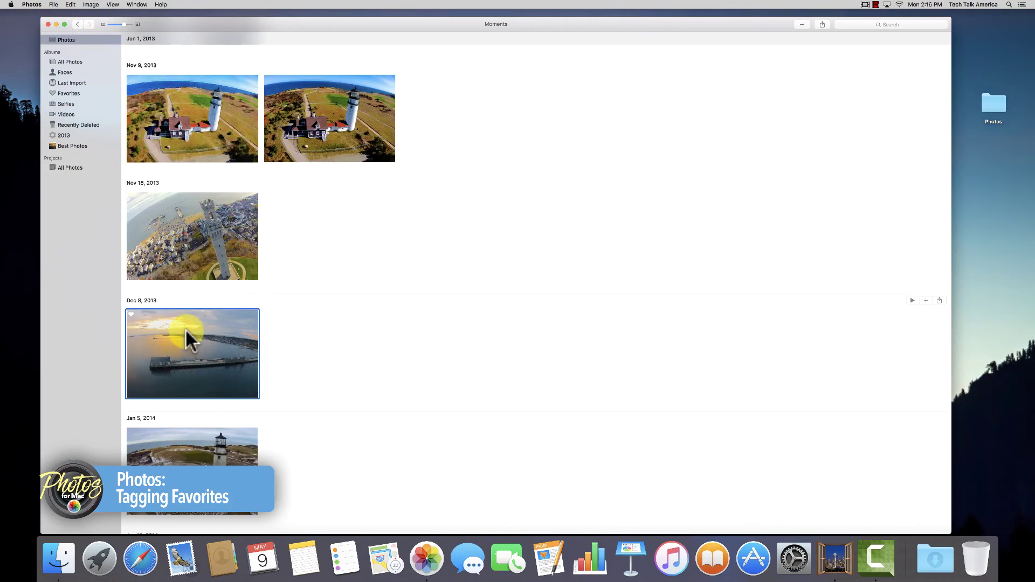
pyautogui.press('.')
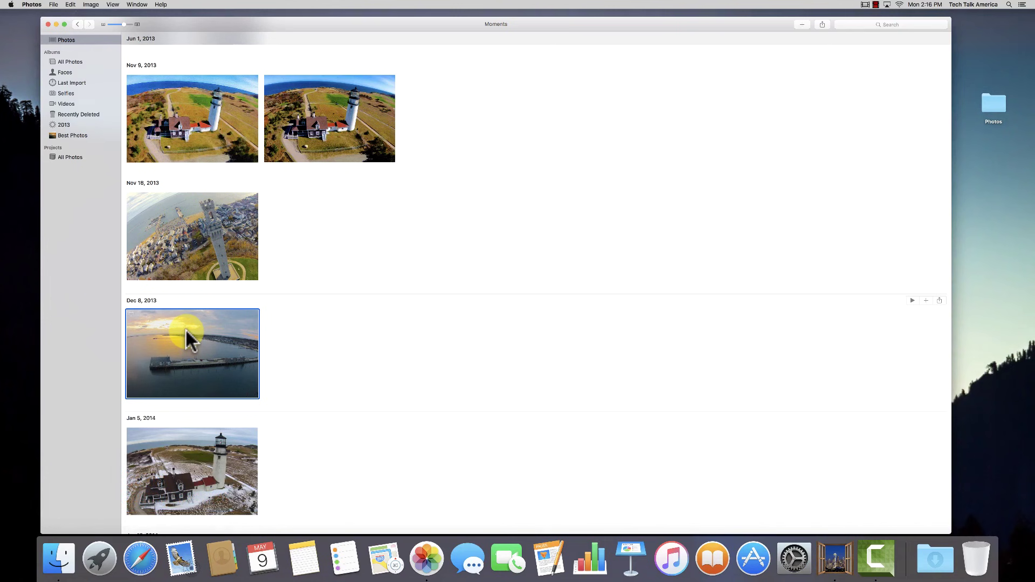
# Step: Remove the photo of the man in sunglasses and a blue T-shirt from the Best Photos album
pyautogui.click(79, 135)
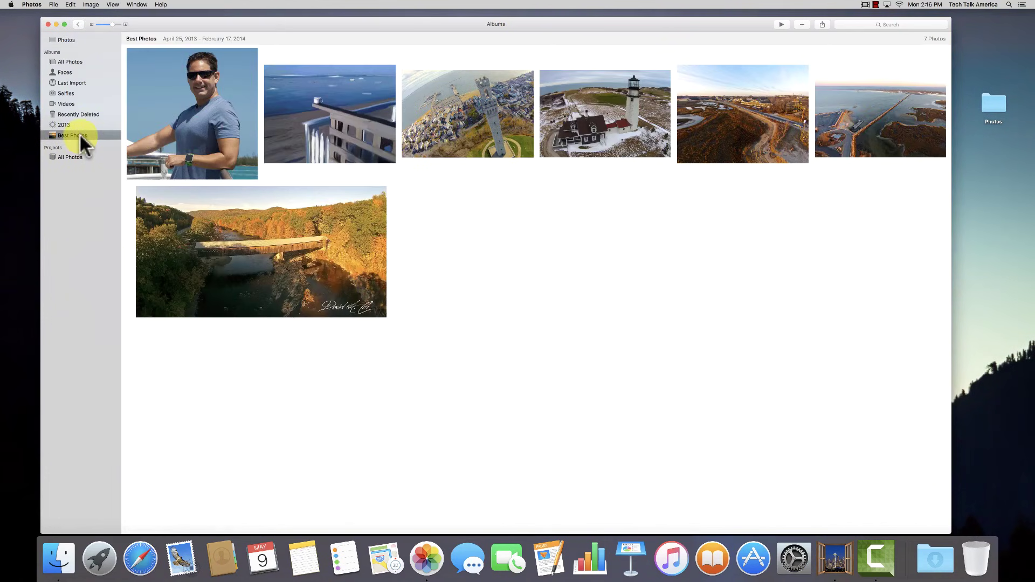
pyautogui.click(211, 110)
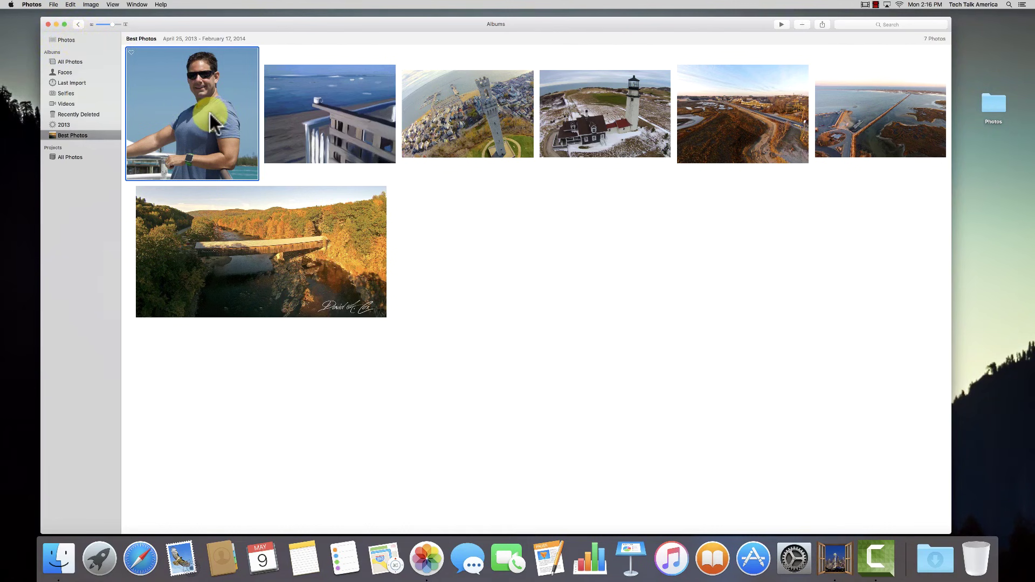
pyautogui.press('Delete')
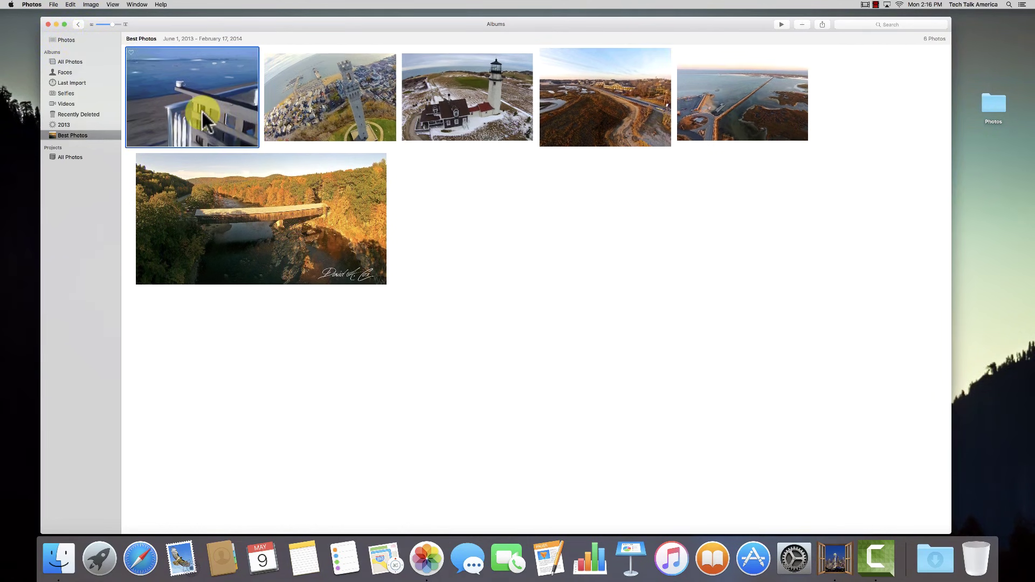
# Step: Mark the Apr 25, 2013 photo of the man in a blue T-shirt as a favorite and check the Favorites album
pyautogui.click(75, 41)
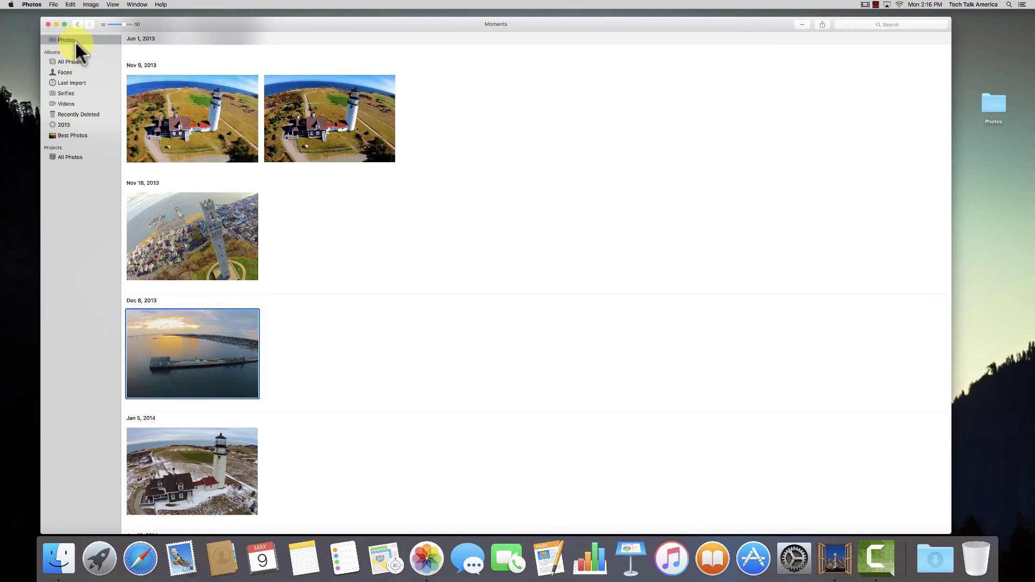
pyautogui.scroll(3, 173, 104)
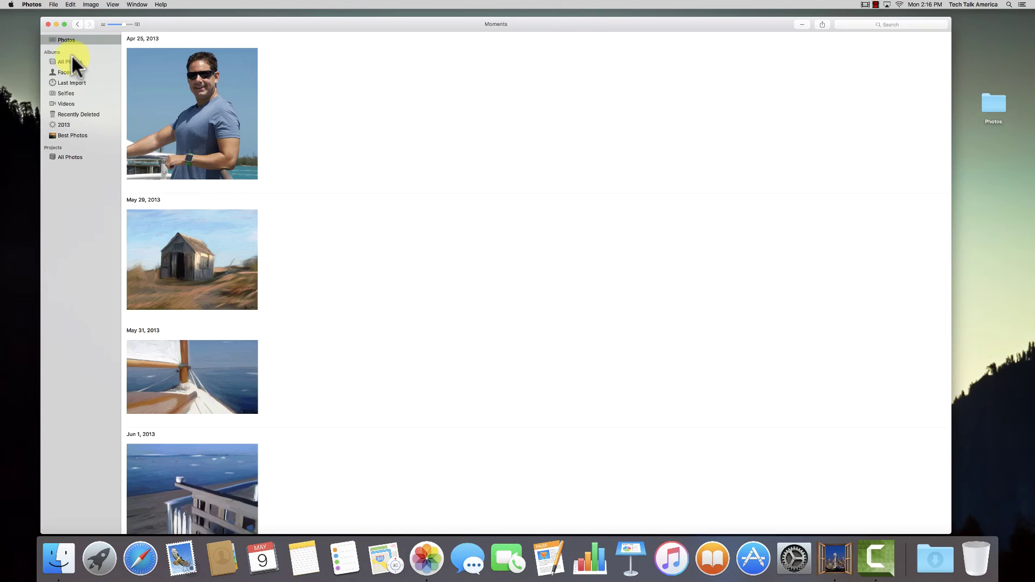
pyautogui.click(173, 103)
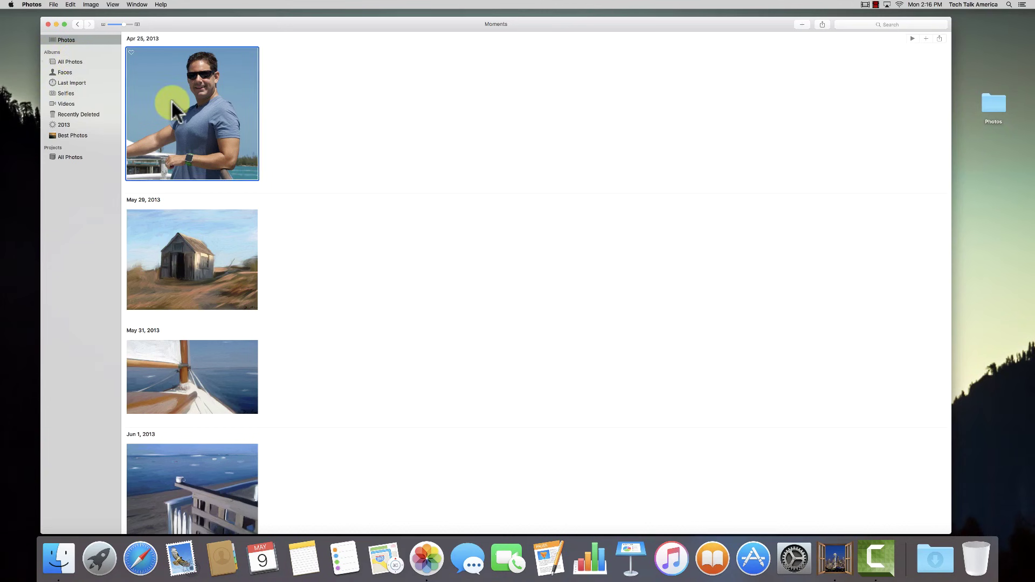
pyautogui.press('.')
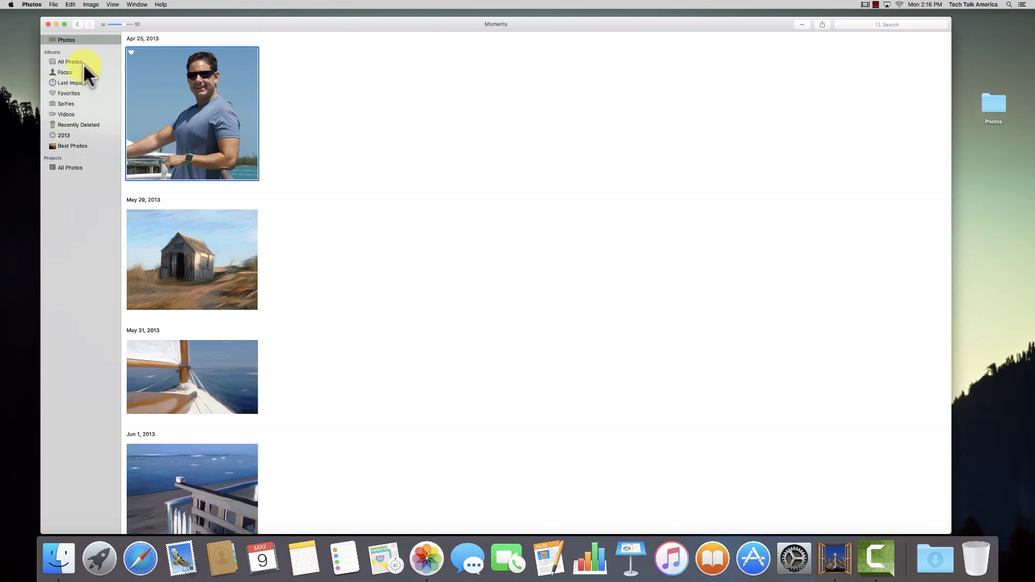
pyautogui.click(65, 93)
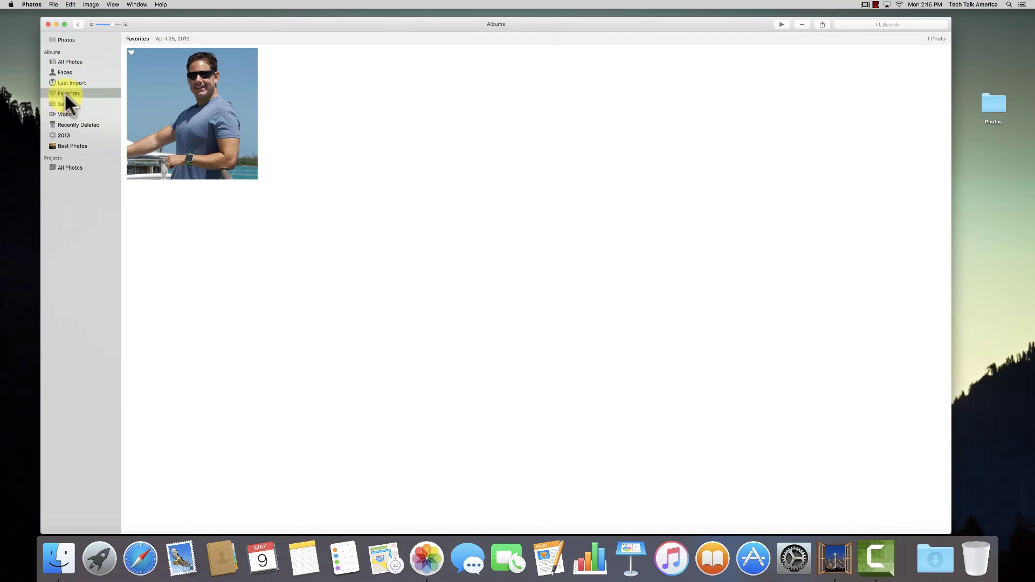
# Step: Remove the favorite mark from the only photo in the Favorites album
pyautogui.click(227, 142)
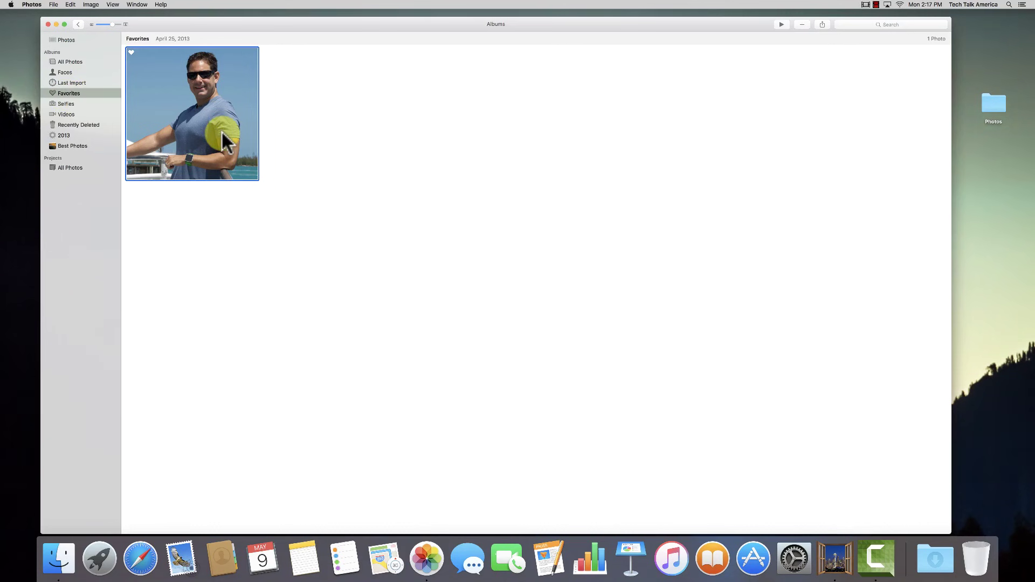
pyautogui.press('.')
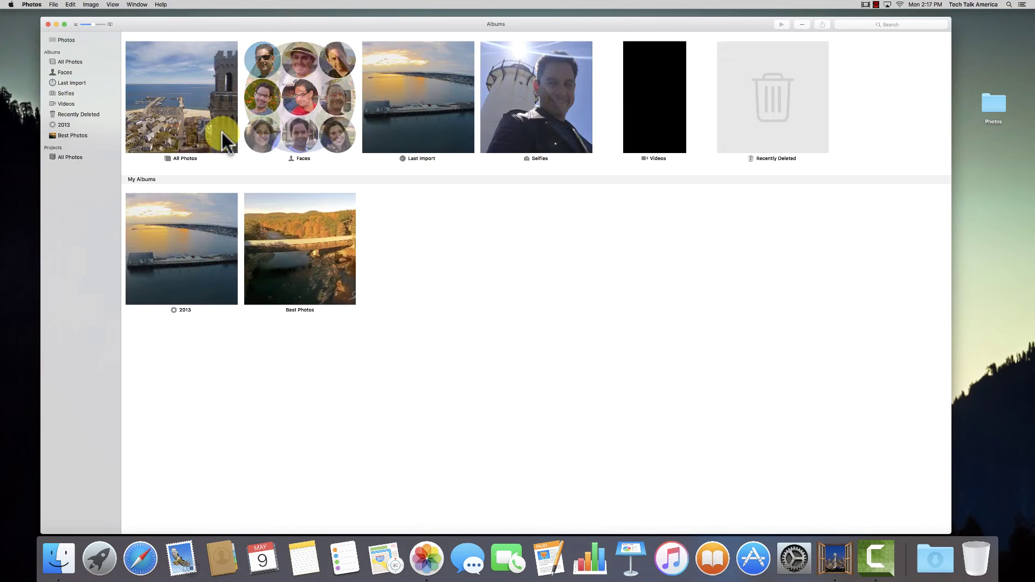
# Step: Return to the library's Moments view and open the Apr 17 color profile photo of the man in mirrored aviator sunglasses
pyautogui.click(59, 40)
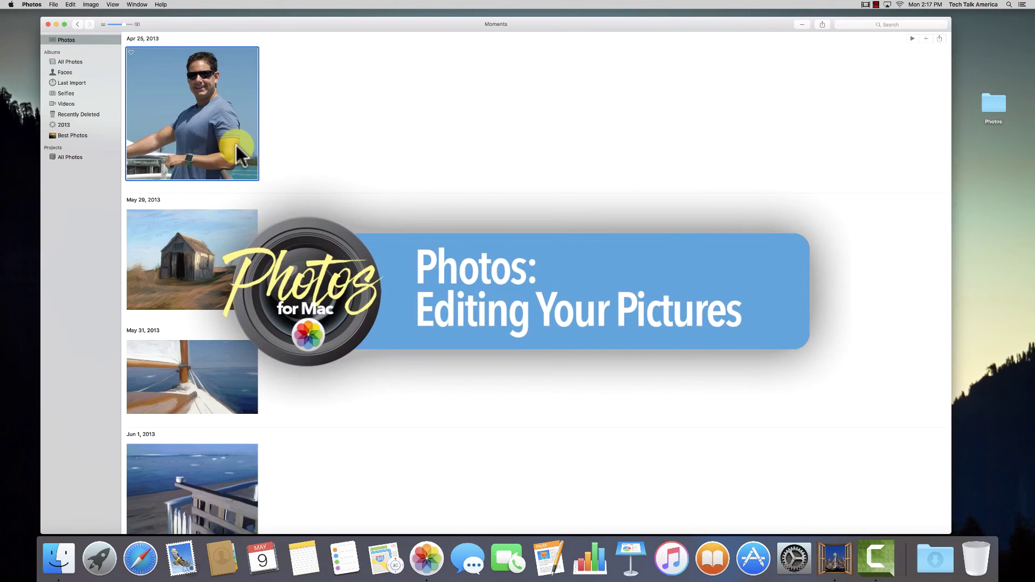
pyautogui.scroll(-10, 376, 232)
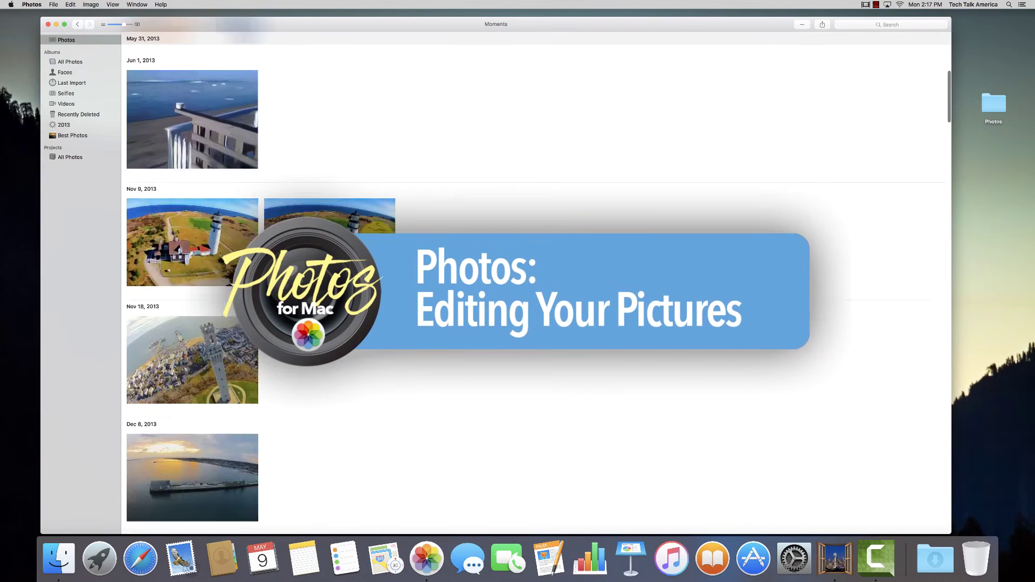
pyautogui.scroll(-10, 376, 229)
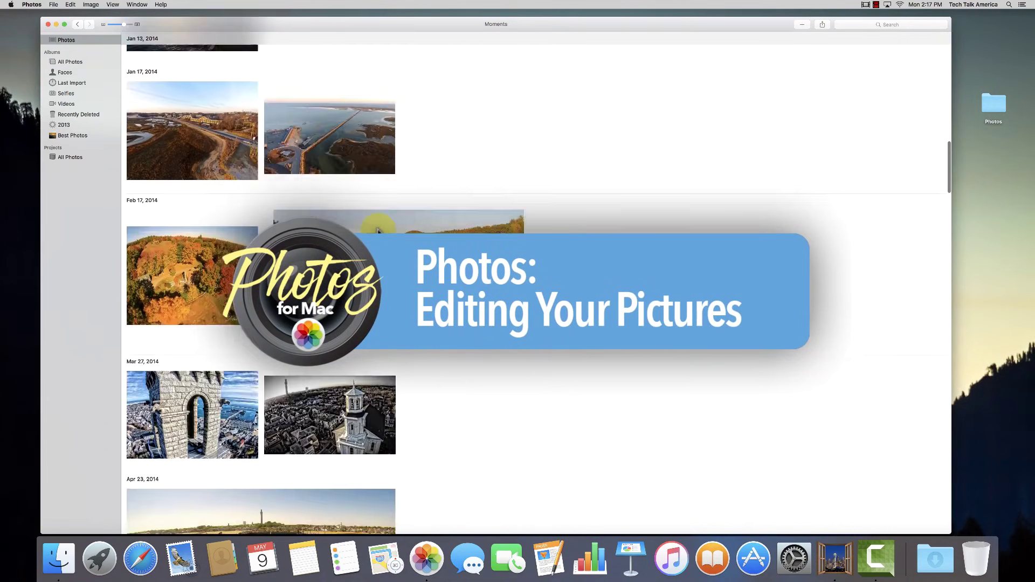
pyautogui.scroll(-10, 377, 229)
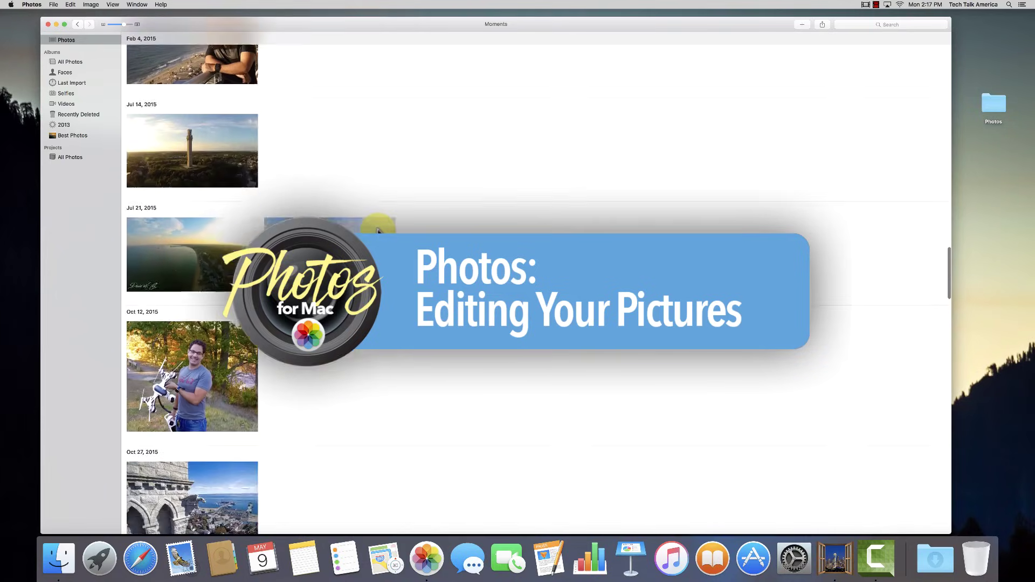
pyautogui.scroll(-10, 377, 229)
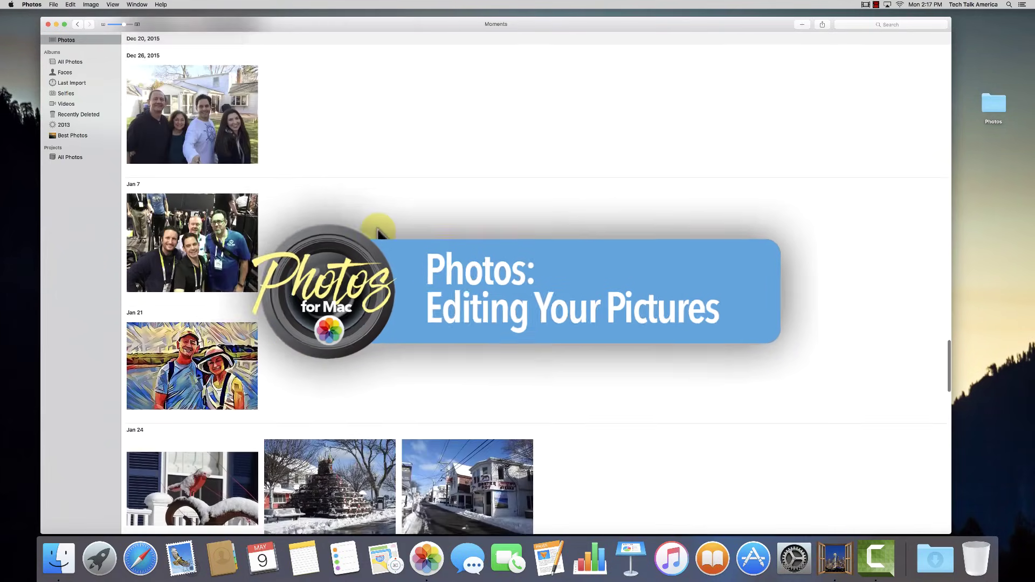
pyautogui.scroll(-10, 377, 231)
pyautogui.scroll(3, 377, 231)
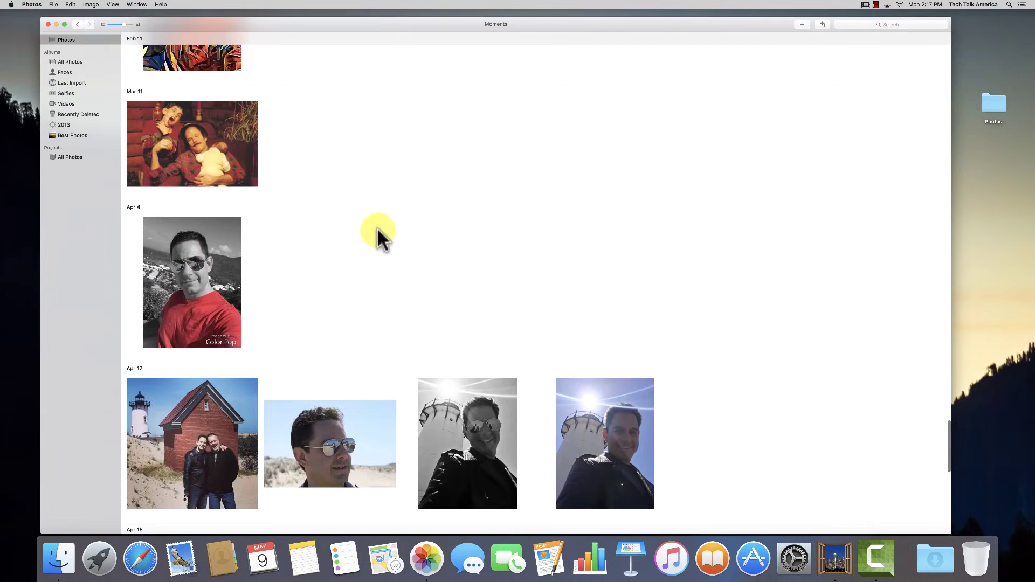
pyautogui.scroll(-5, 377, 231)
pyautogui.scroll(4, 377, 231)
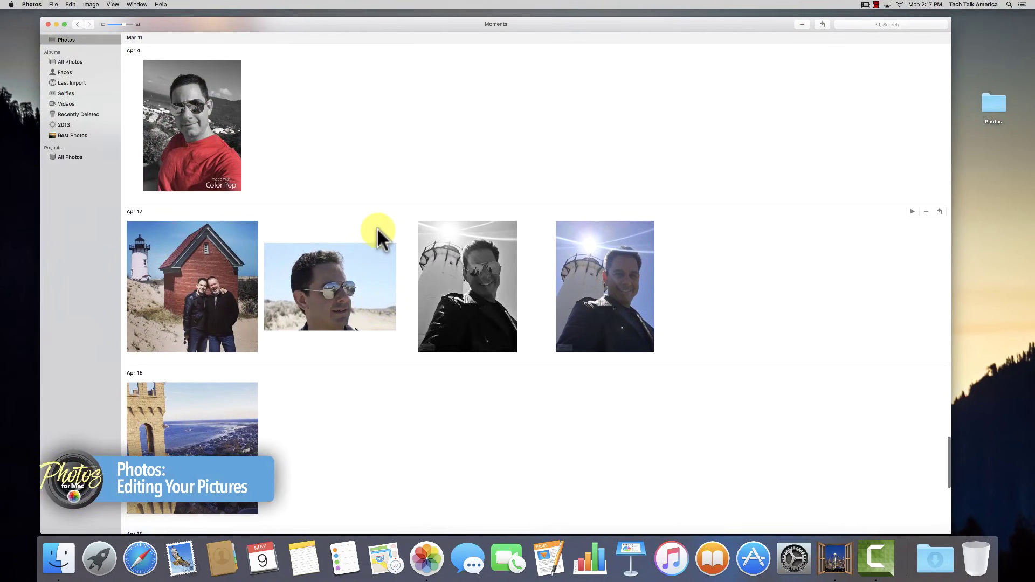
pyautogui.click(346, 277)
pyautogui.doubleClick(344, 276)
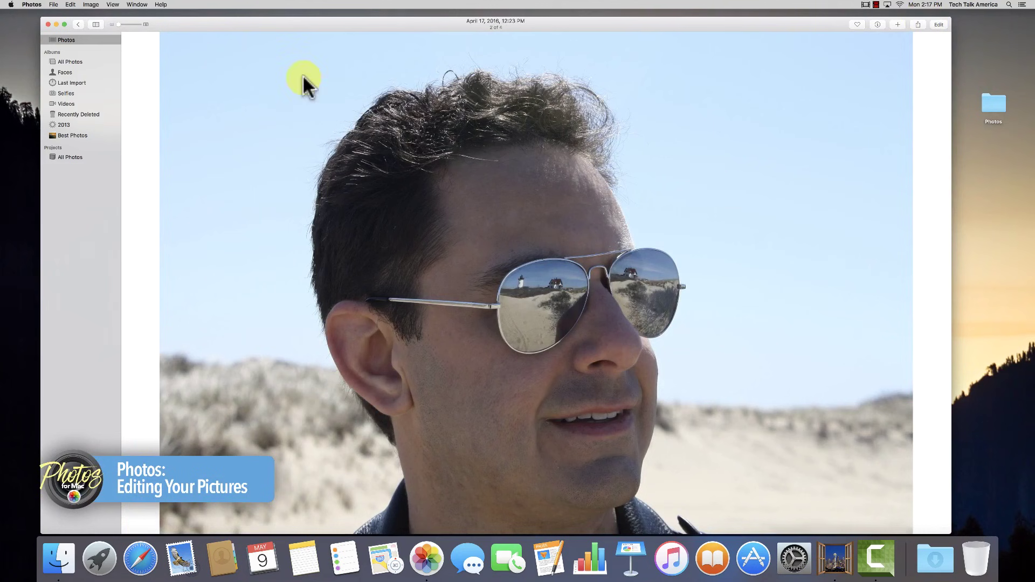
# Step: Switch the window to full screen and start editing the opened photo
pyautogui.click(64, 25)
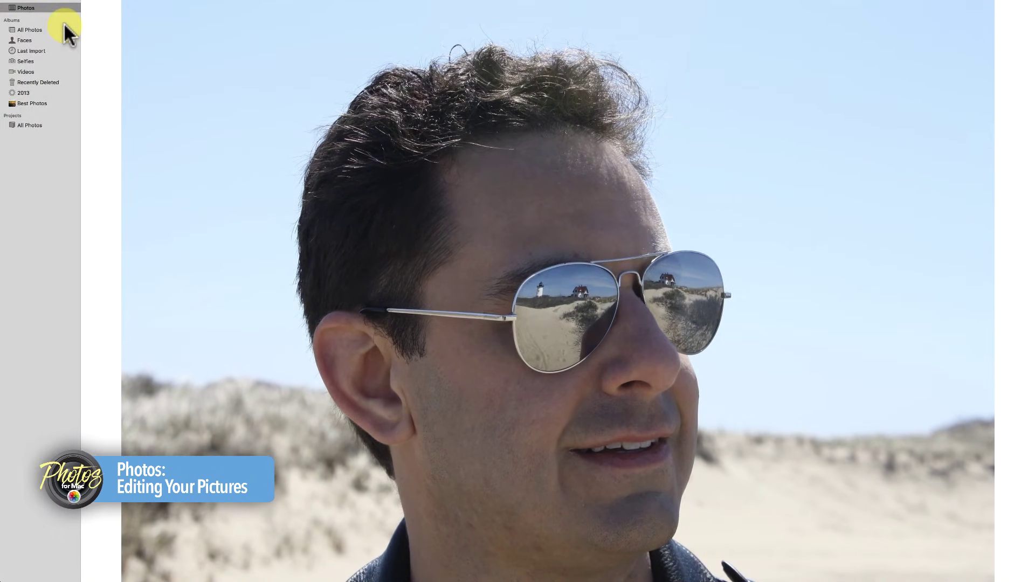
pyautogui.moveTo(781, 10)
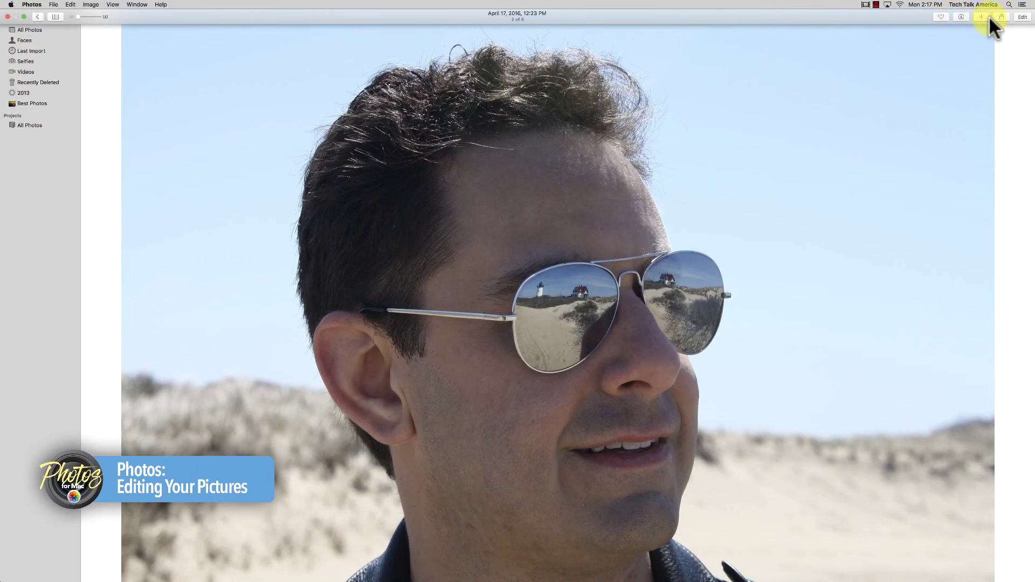
pyautogui.click(1023, 16)
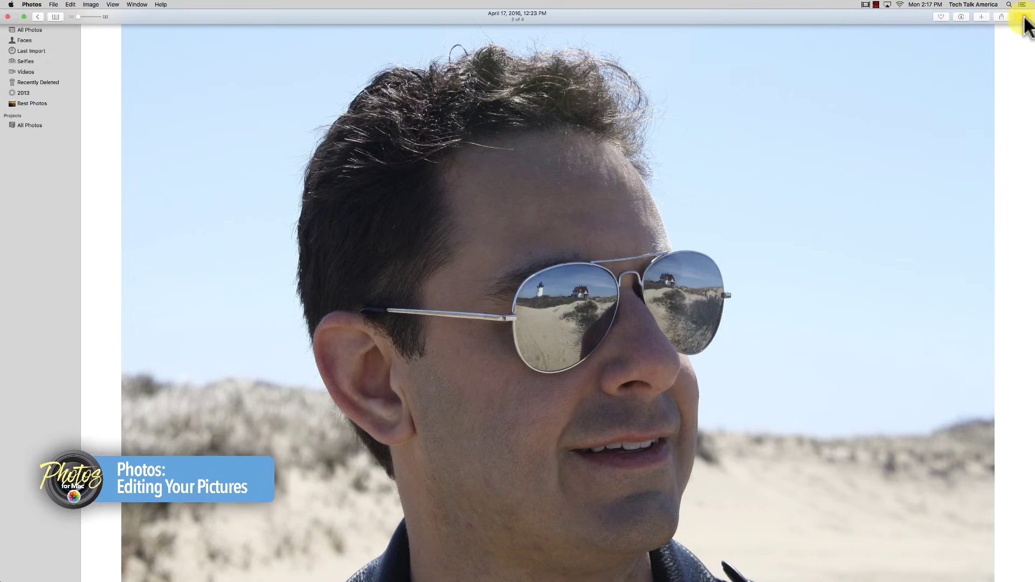
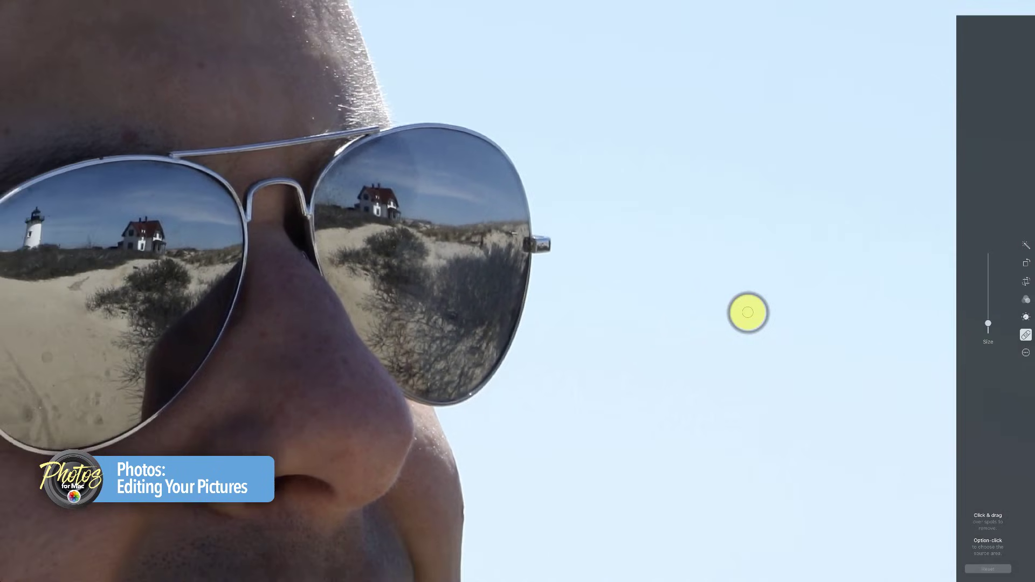
# Step: Try retouching the skin at the inner end of the eyebrow above the sunglasses without a chosen source, and undo it
pyautogui.hscroll(-5, 748, 312)
pyautogui.hscroll(-5, 748, 312)
pyautogui.scroll(2, 748, 312)
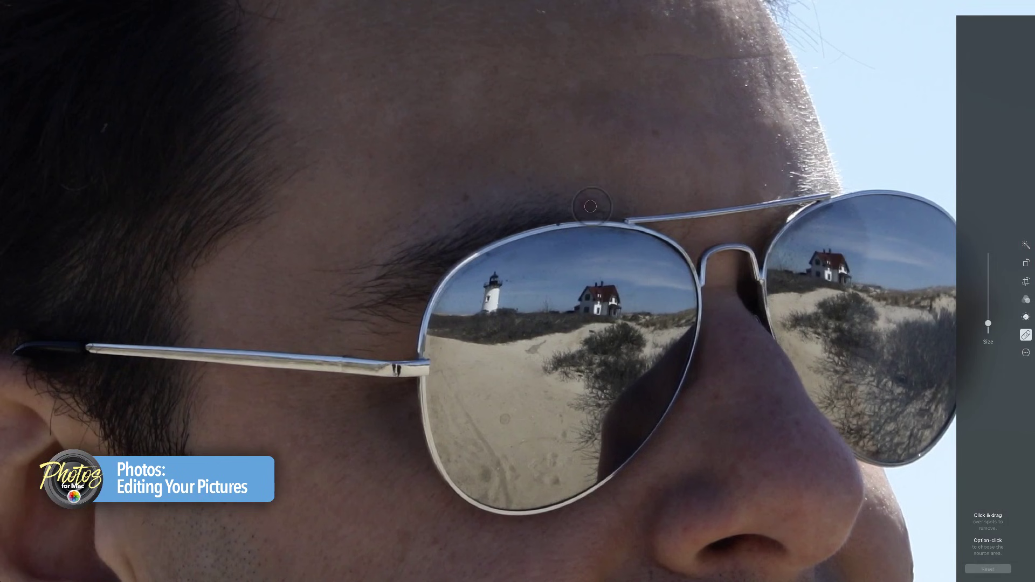
pyautogui.moveTo(589, 205)
pyautogui.mouseDown()
pyautogui.moveTo(563, 203)
pyautogui.moveTo(591, 203)
pyautogui.mouseUp()
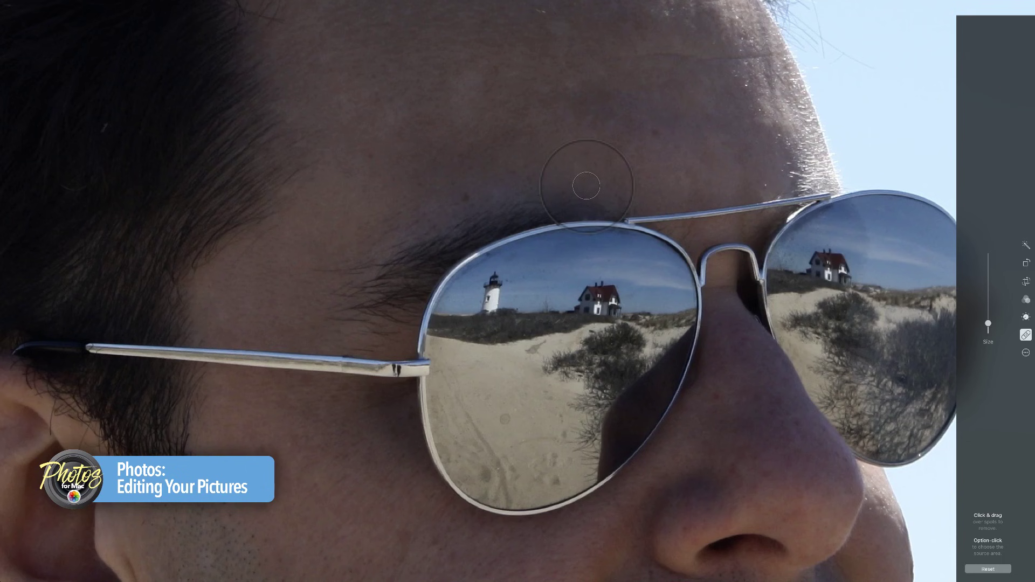
pyautogui.press('super+z')
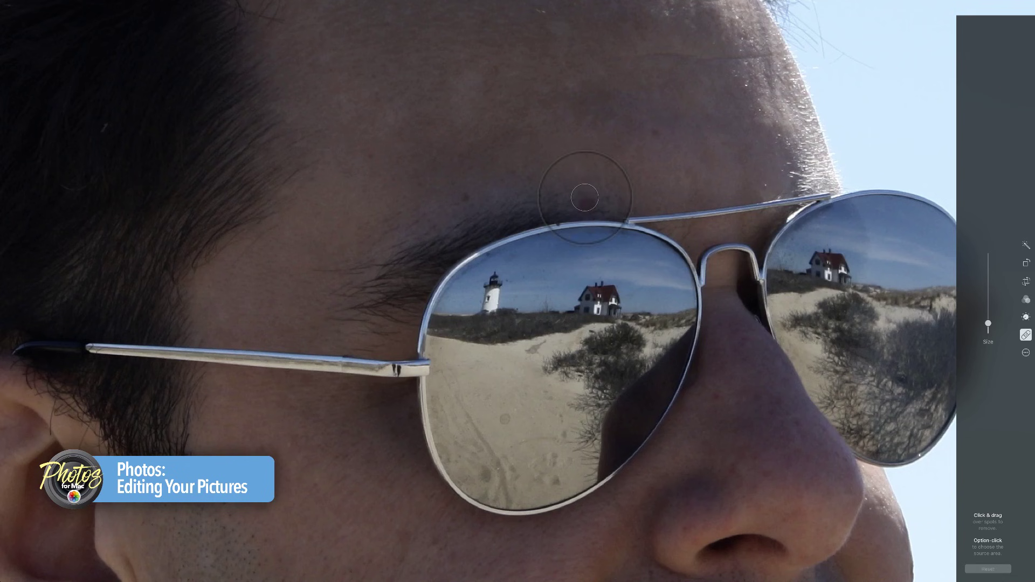
# Step: Retouch the inner end of the eyebrow using the brow area beside it as the source
pyautogui.keyDown('alt'); pyautogui.click(503, 215); pyautogui.keyUp('alt')
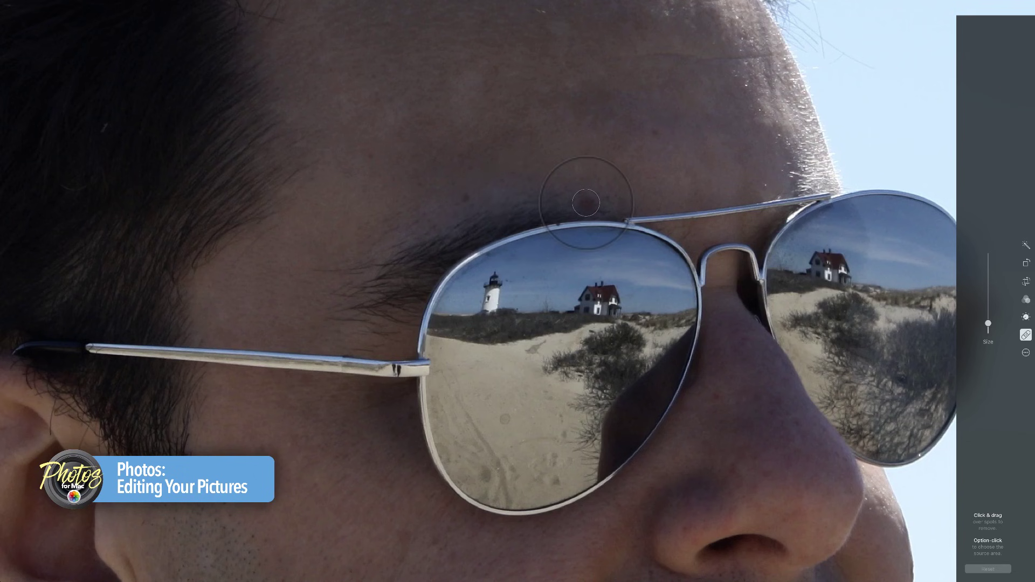
pyautogui.click(586, 202)
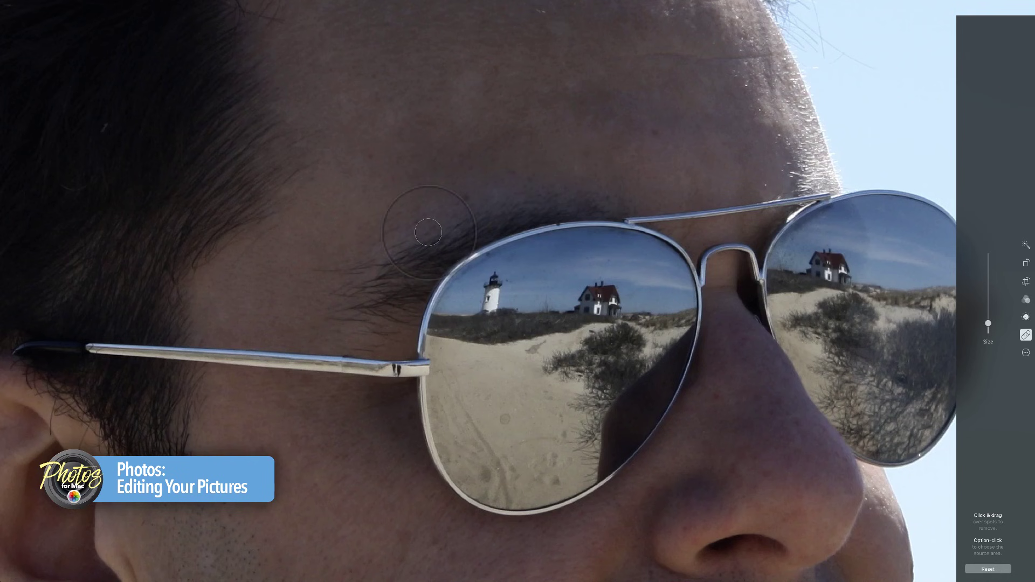
# Step: Enlarge the retouch brush well beyond its current size and reduce it again to a small brush for the sideburn area
pyautogui.scroll(-2, 429, 232)
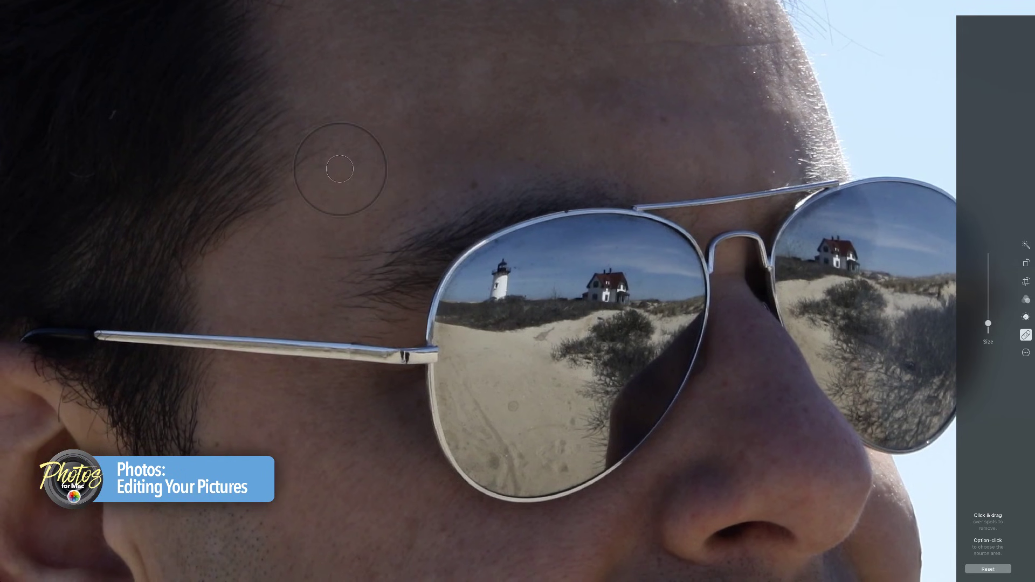
pyautogui.press(']')
pyautogui.press(']')
pyautogui.press(']')
pyautogui.press(']')
pyautogui.press(']')
pyautogui.press(']')
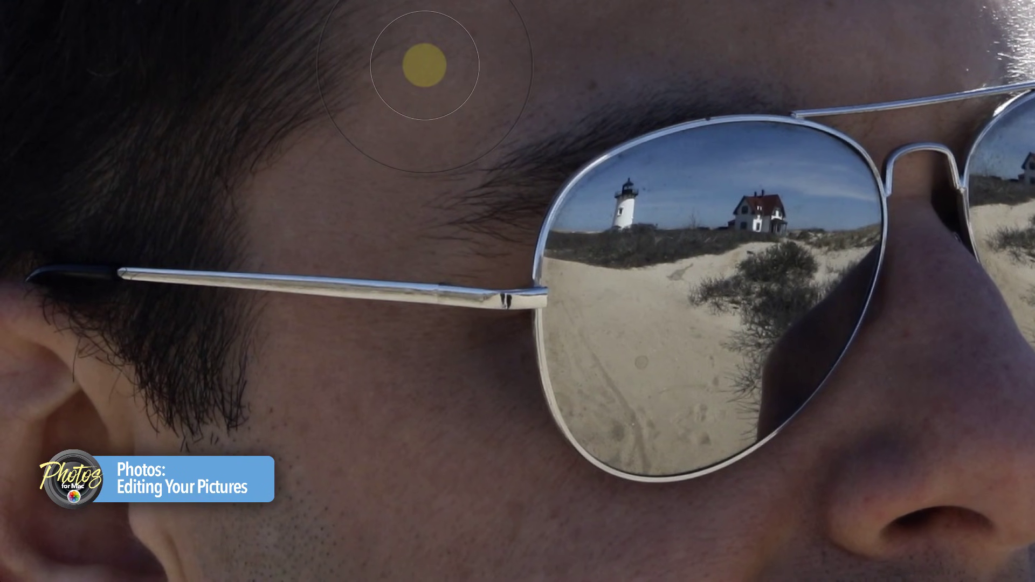
pyautogui.press('[')
pyautogui.press('[')
pyautogui.press('[')
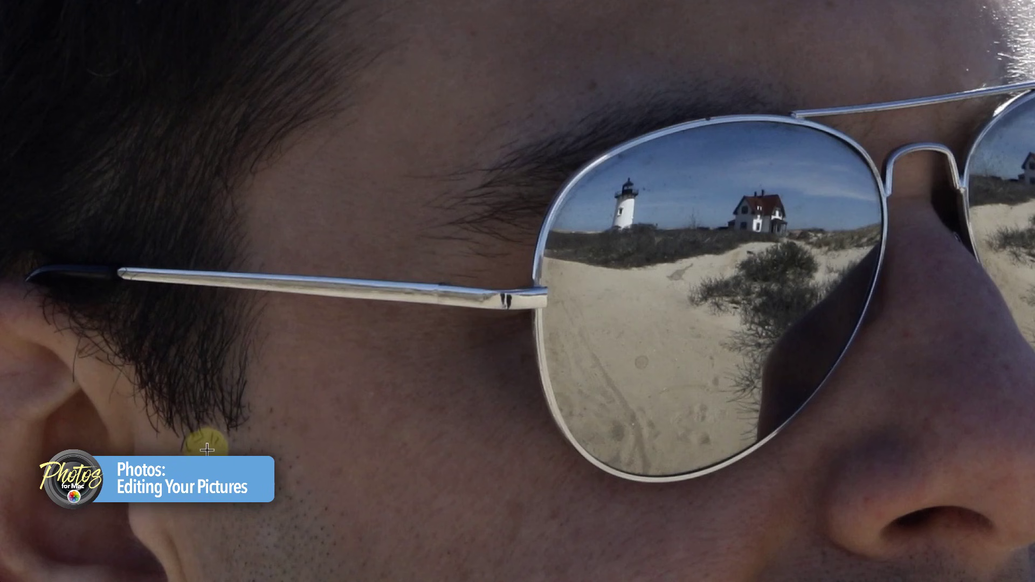
# Step: Retouch the stray hairs below the sideburn using the adjacent cheek skin as the source, and show the whole photo
pyautogui.keyDown('alt'); pyautogui.click(272, 444); pyautogui.keyUp('alt')
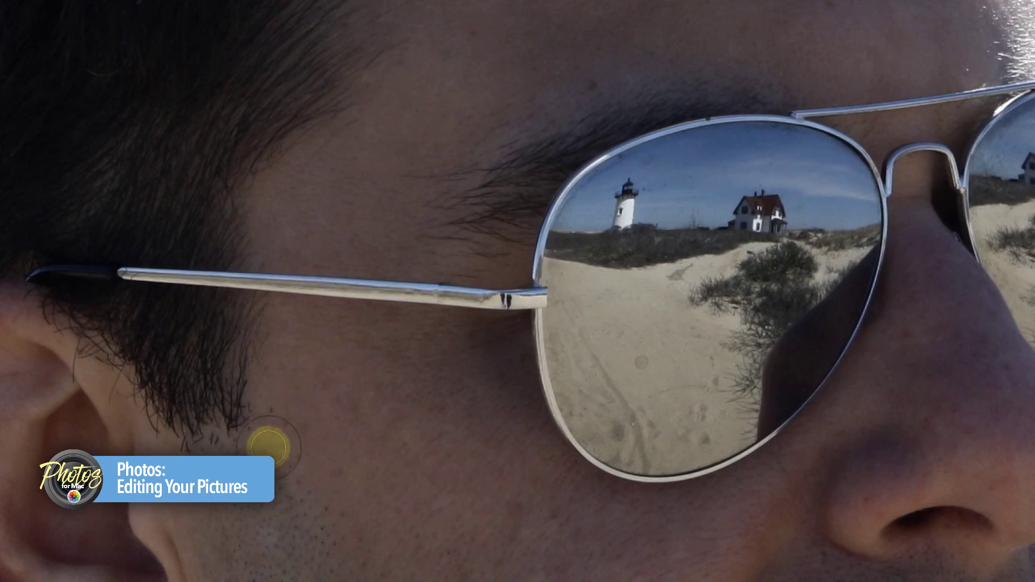
pyautogui.moveTo(249, 432); pyautogui.dragTo(192, 438)
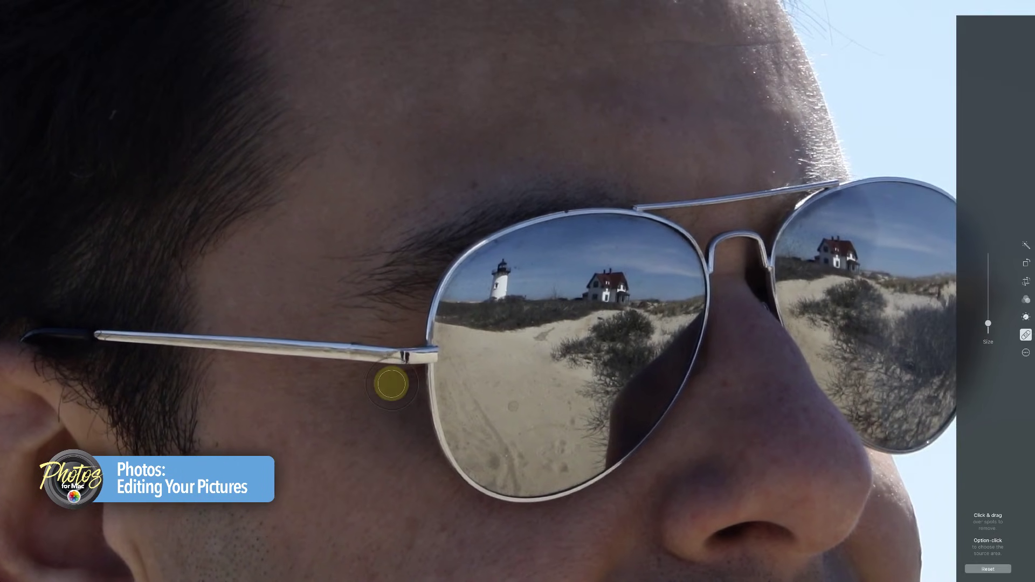
pyautogui.press('z')
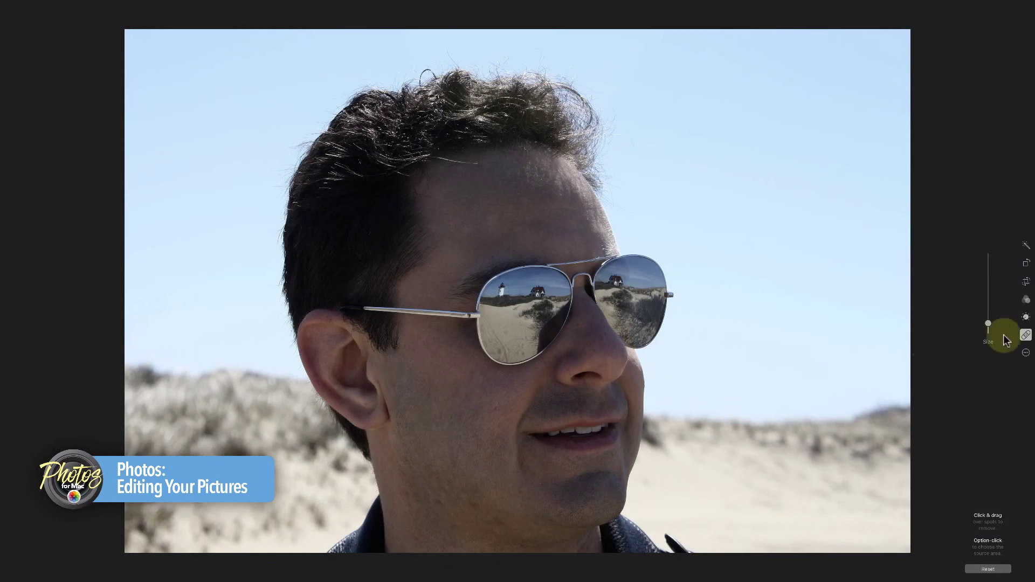
# Step: Finish editing the portrait and return to the Moments overview
pyautogui.click(1026, 354)
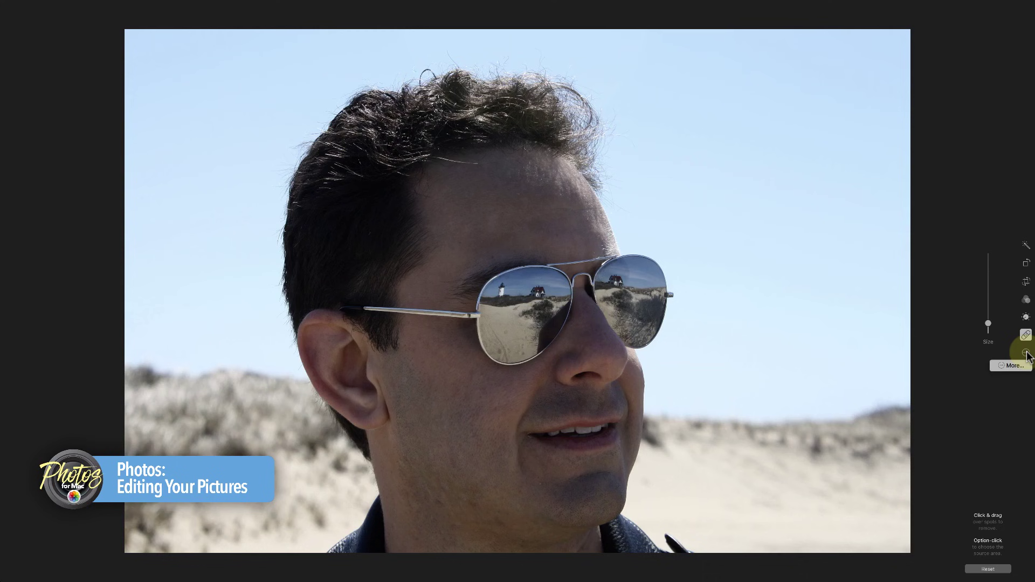
pyautogui.click(1026, 354)
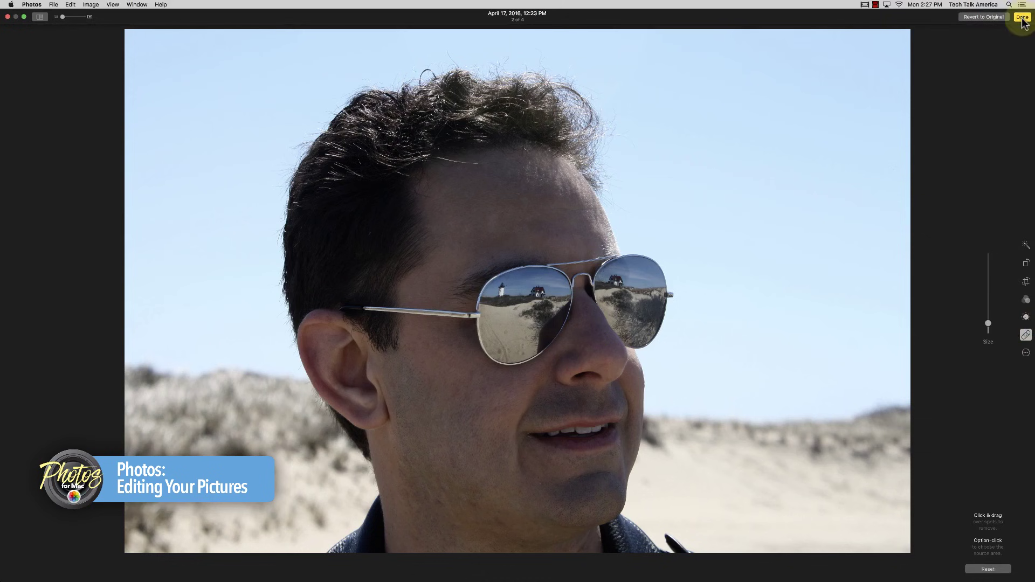
pyautogui.click(1023, 16)
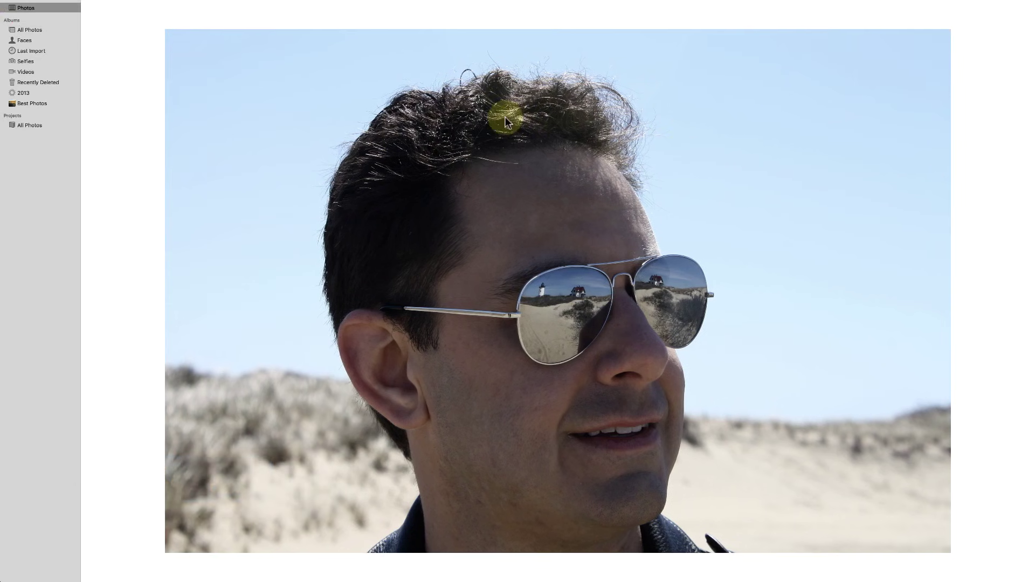
pyautogui.press('Escape')
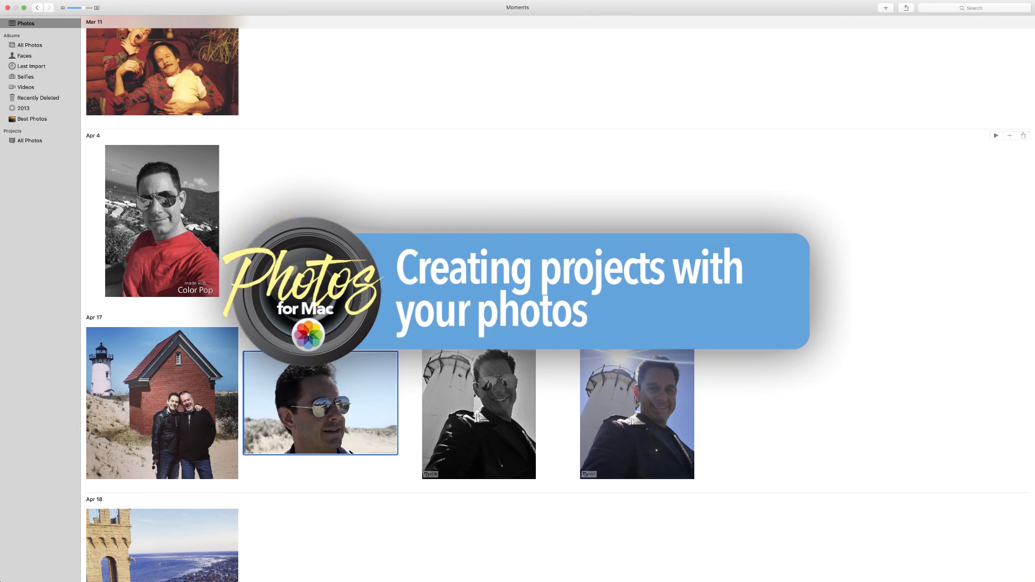
# Step: Select the Apr 4 photo and the four Apr 17 photos, view the project types they can be added to, and clear the selection
pyautogui.click(668, 389)
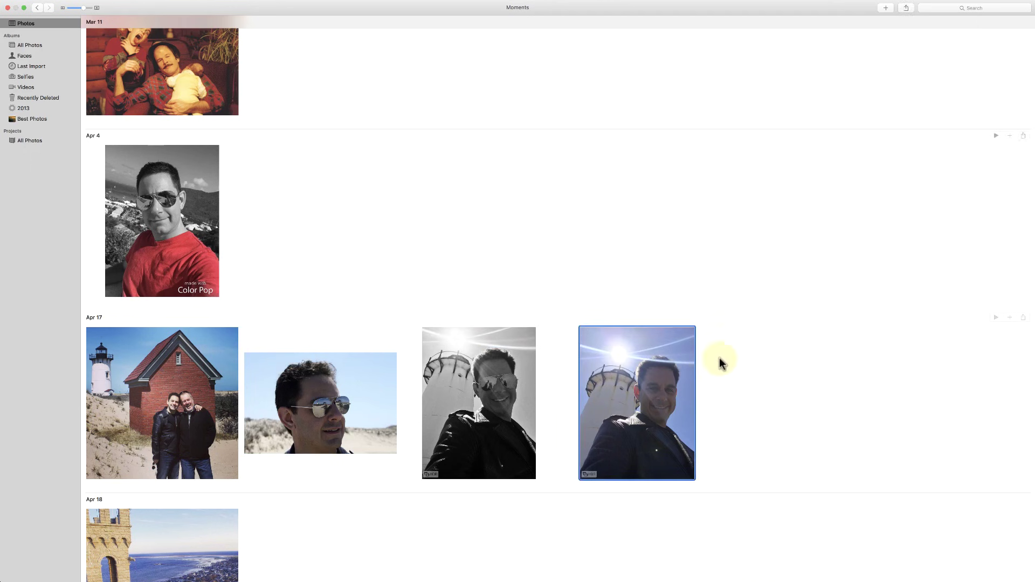
pyautogui.moveTo(771, 398); pyautogui.dragTo(126, 177)
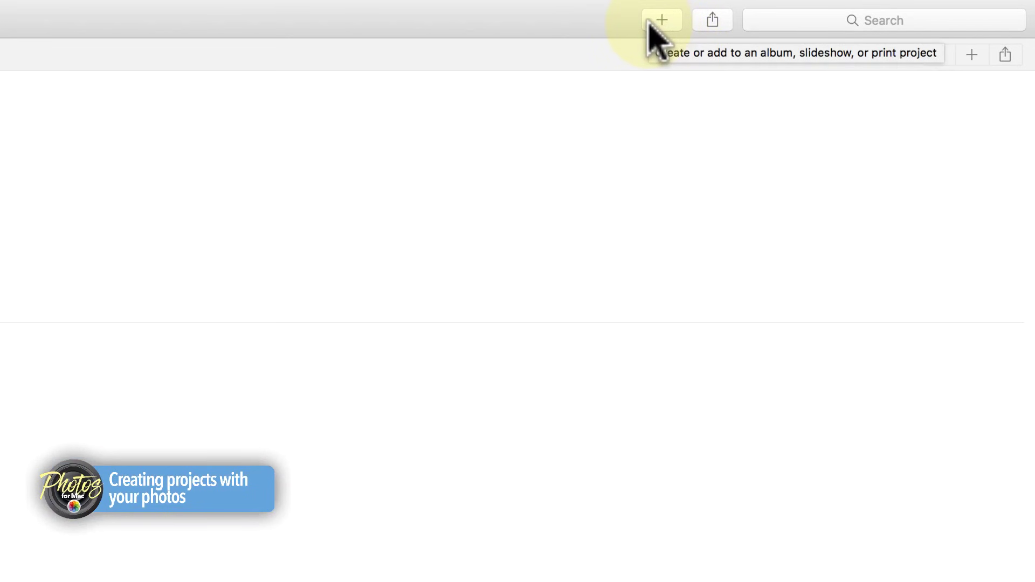
pyautogui.click(659, 24)
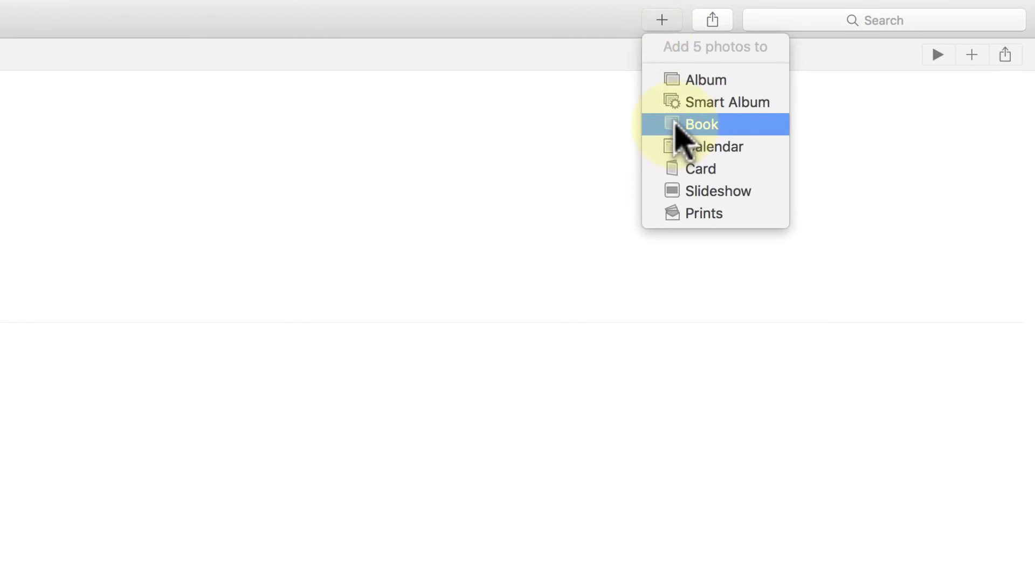
pyautogui.click(429, 358)
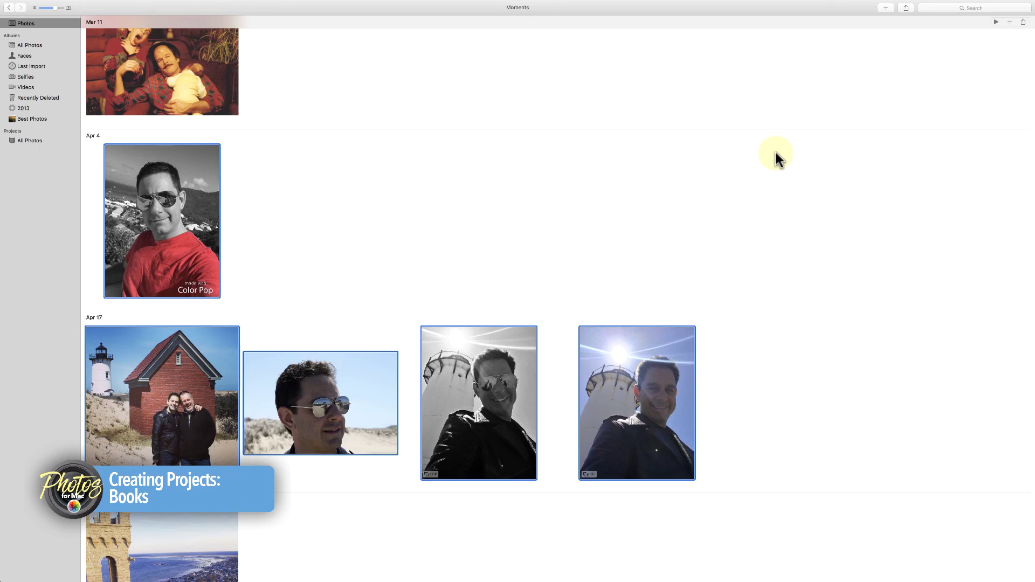
pyautogui.click(775, 152)
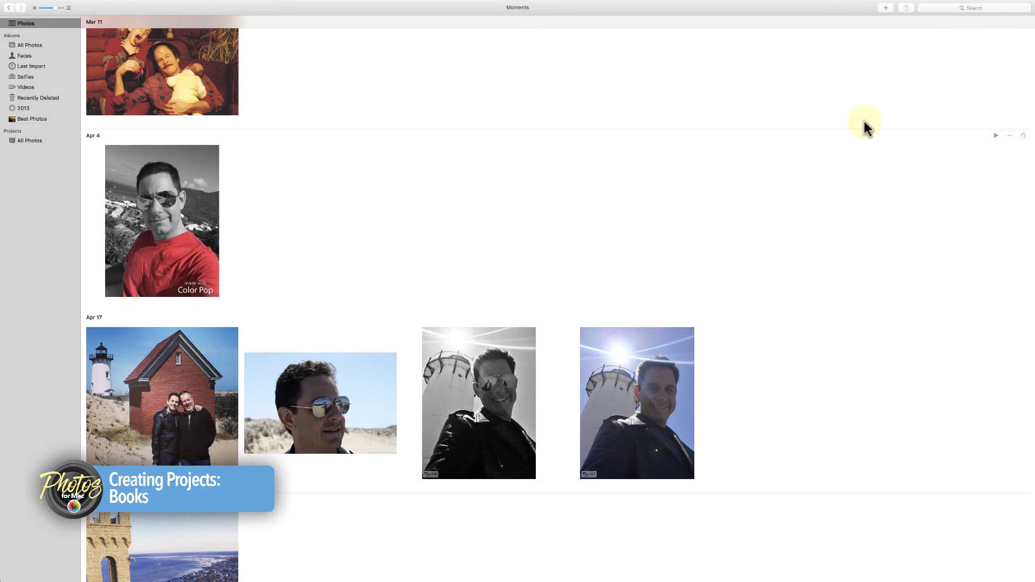
# Step: Start a new book project without preselected photos in the Square format at 8 × 8 inches
pyautogui.click(885, 8)
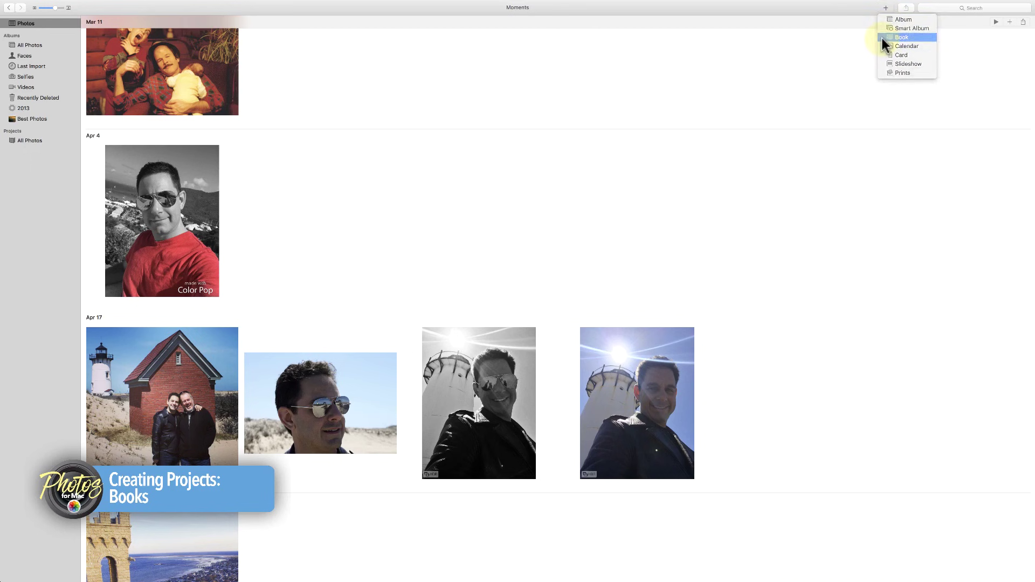
pyautogui.click(901, 37)
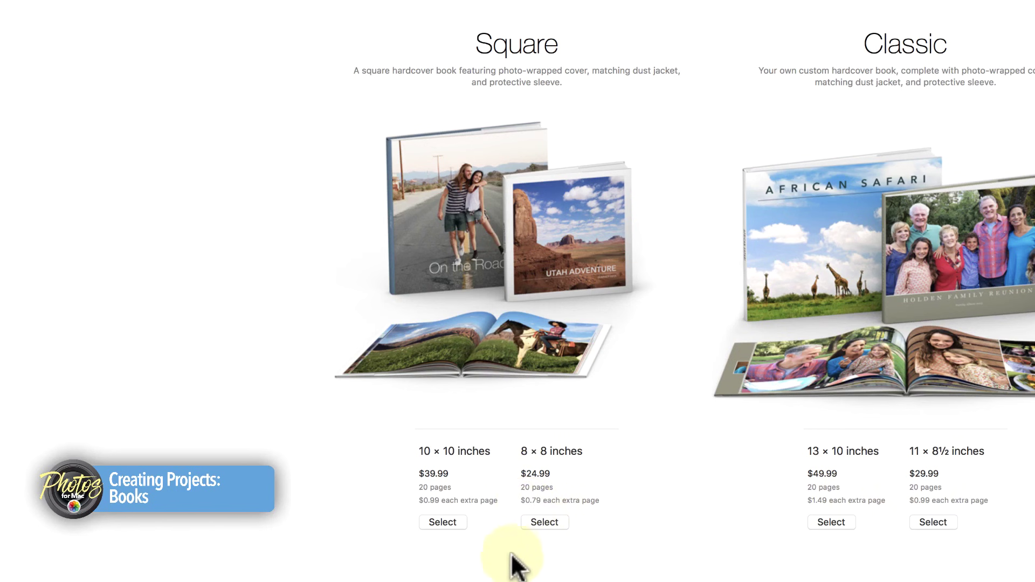
pyautogui.click(541, 521)
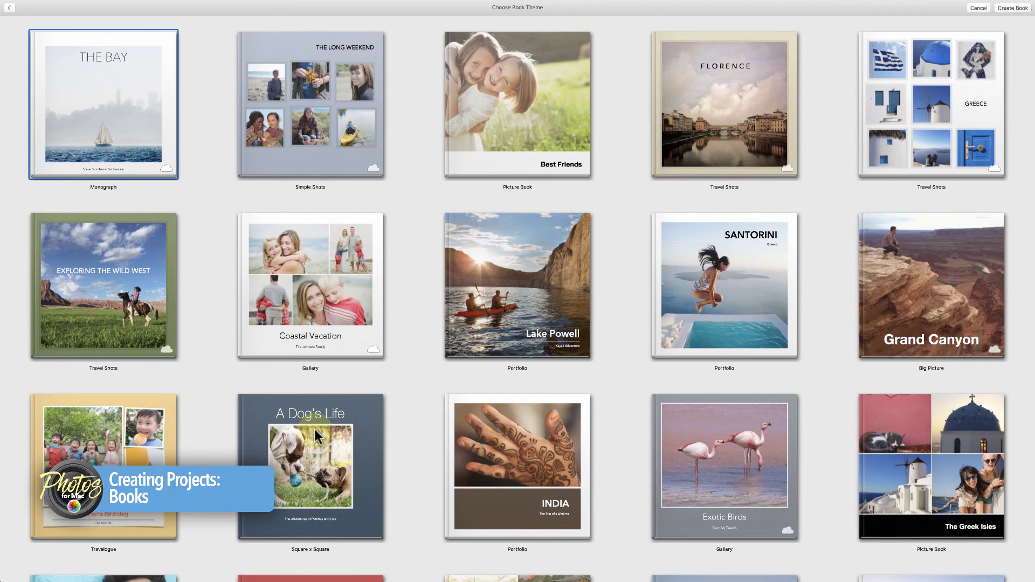
# Step: Browse the book themes and create the book with the Portfolio theme shown on the Lake Powell cover
pyautogui.scroll(-10, 315, 429)
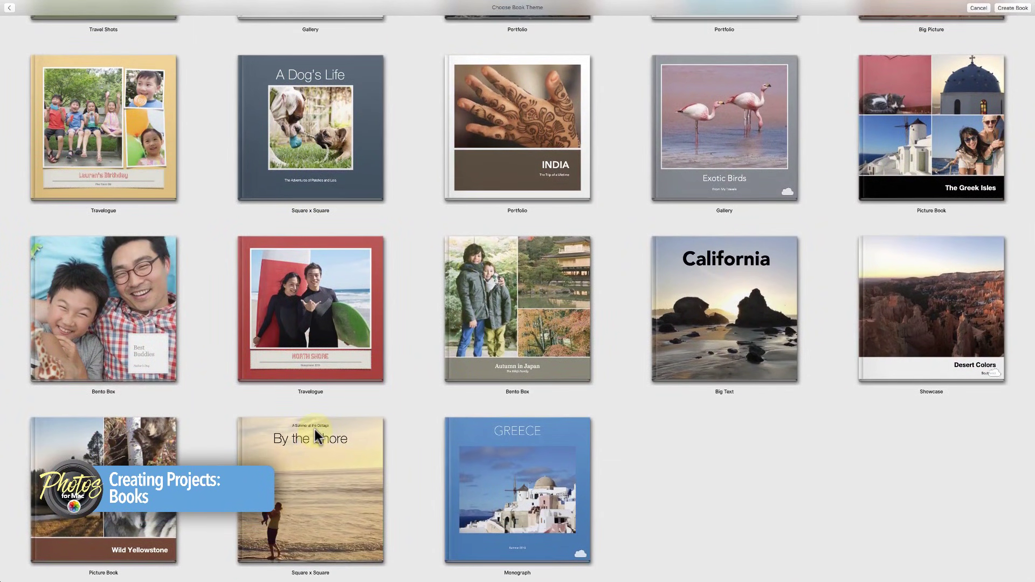
pyautogui.scroll(10, 315, 429)
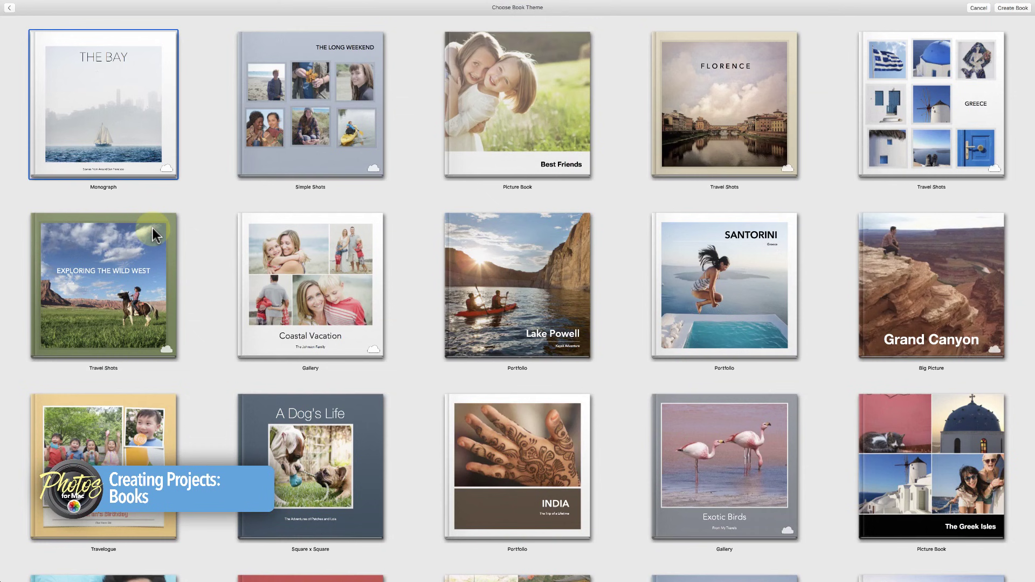
pyautogui.click(558, 277)
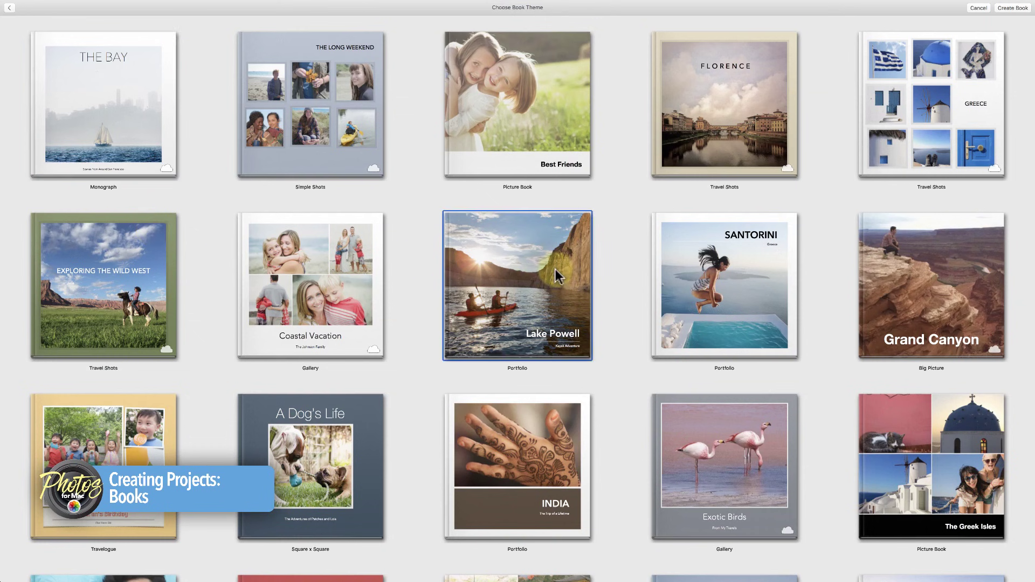
pyautogui.doubleClick(516, 279)
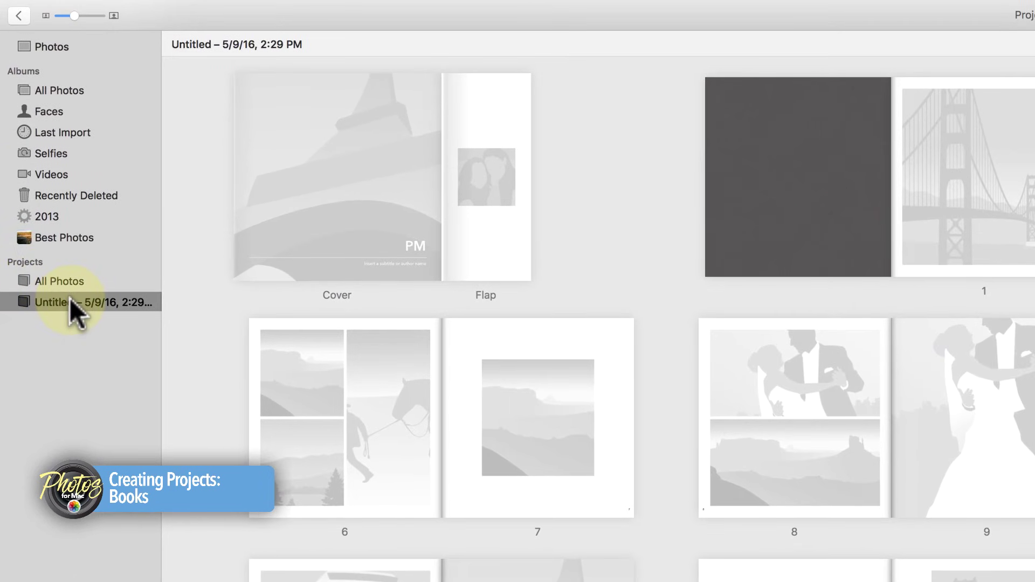
# Step: Rename the untitled book project as Droning Provincetown
pyautogui.click(55, 234)
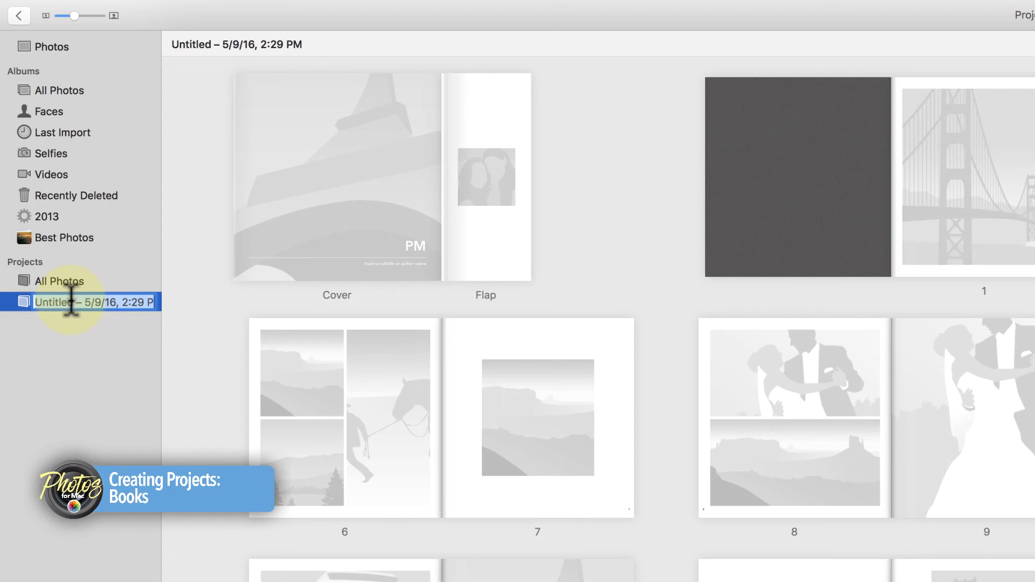
pyautogui.write('Droning P')
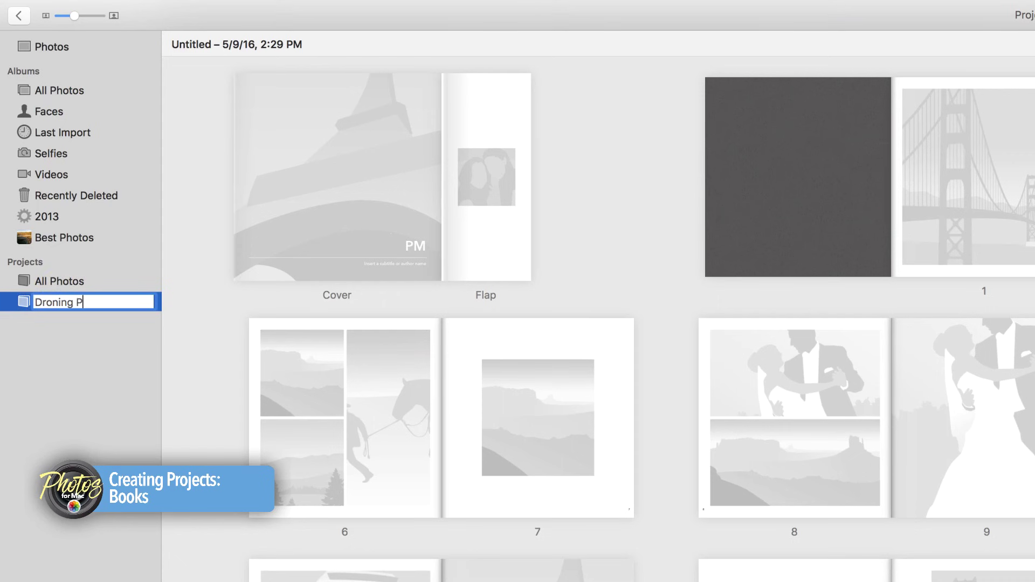
pyautogui.write('rovincetown')
pyautogui.press('Return')
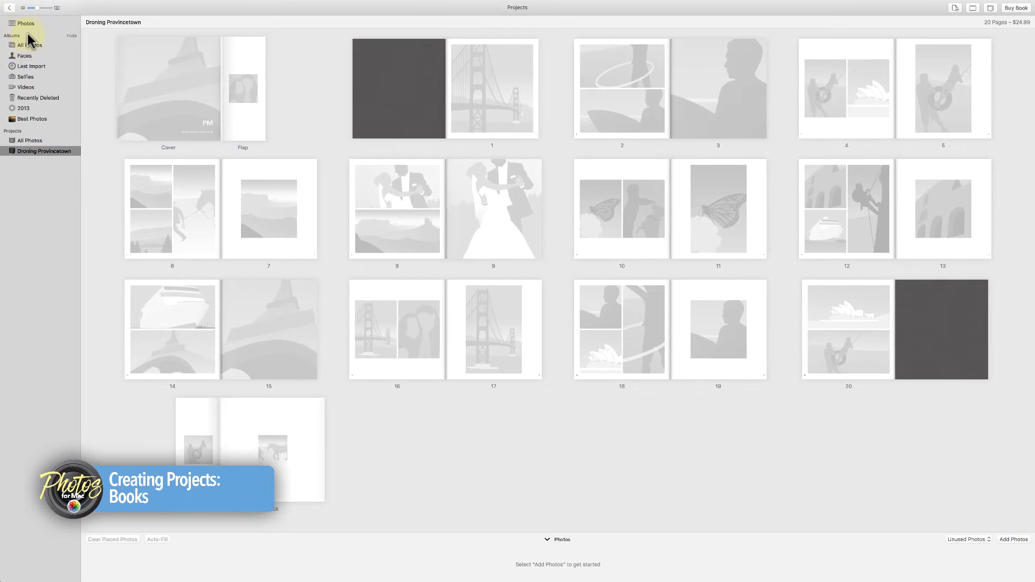
# Step: Find the Apr 18 photo of the stone tower above the town in the library and add it to the Droning Provincetown book
pyautogui.click(23, 24)
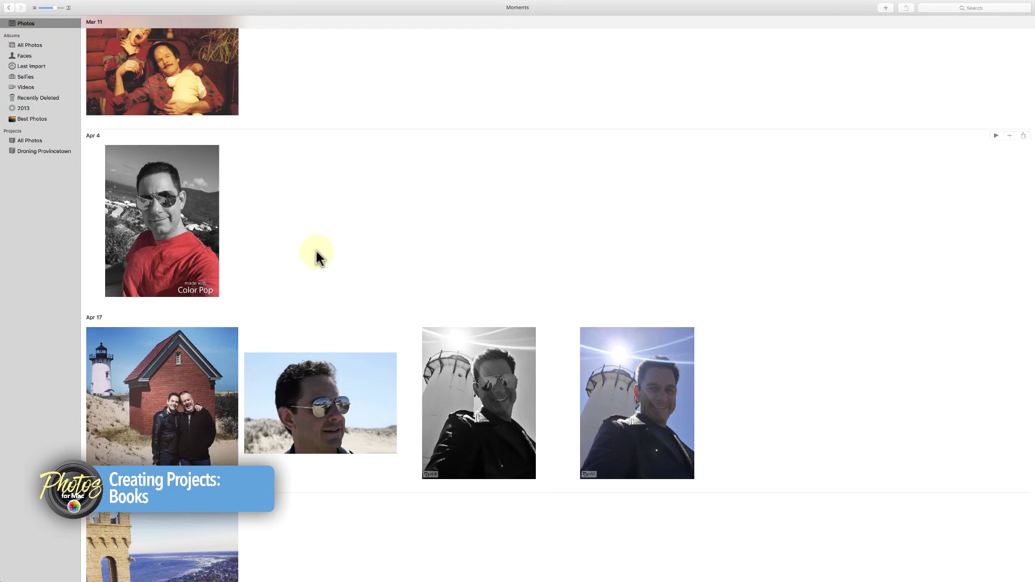
pyautogui.scroll(10, 316, 257)
pyautogui.scroll(-5, 318, 258)
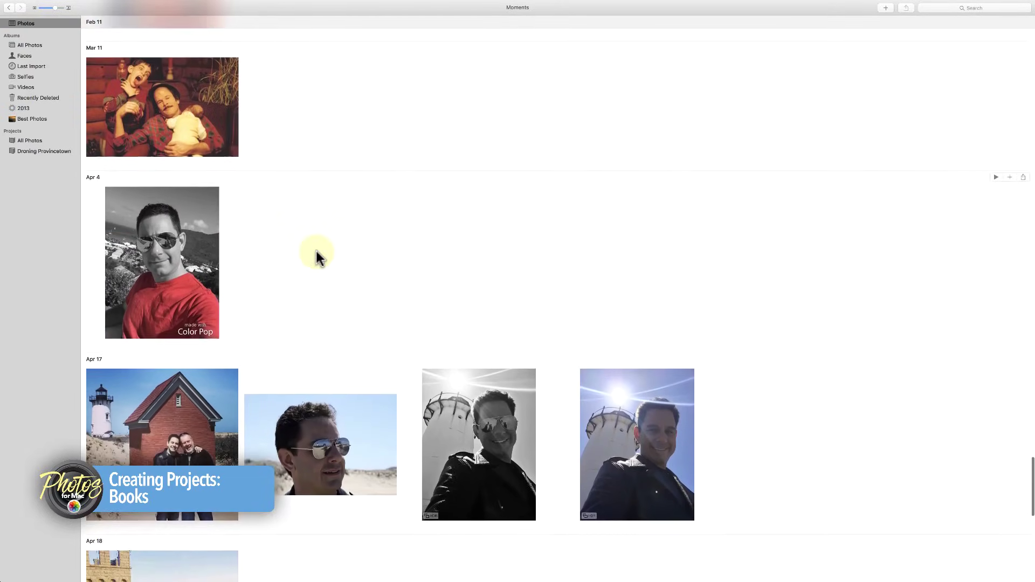
pyautogui.scroll(-2, 317, 257)
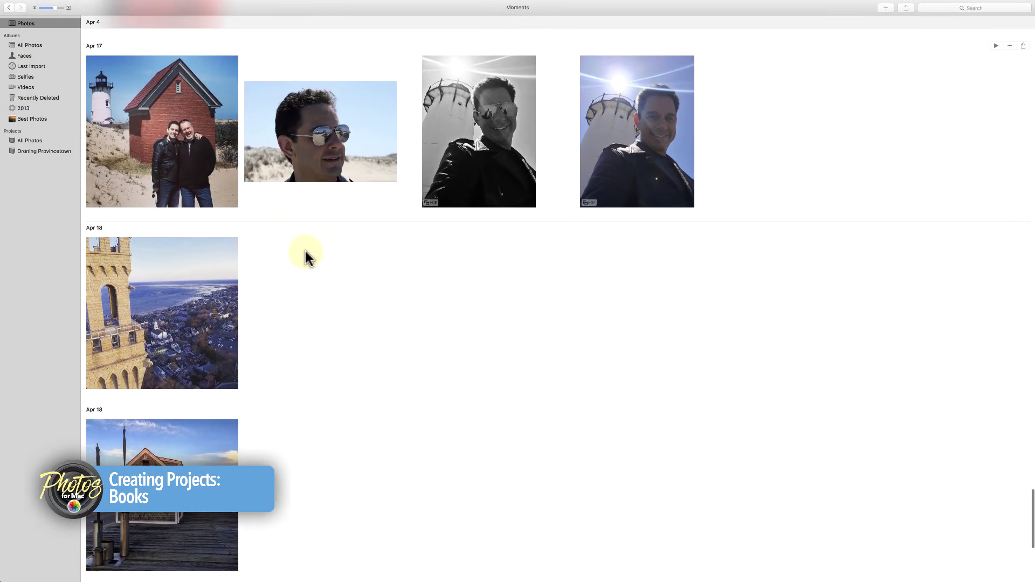
pyautogui.click(217, 276)
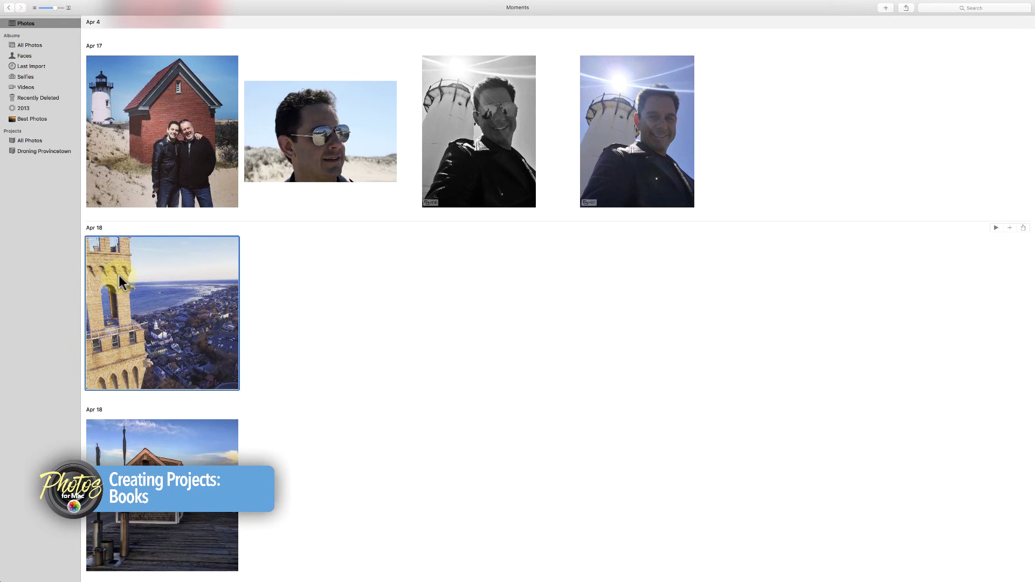
pyautogui.moveTo(143, 297); pyautogui.dragTo(42, 151)
# Step: Open the Droning Provincetown book and place the stone tower photo on its cover
pyautogui.click(42, 150)
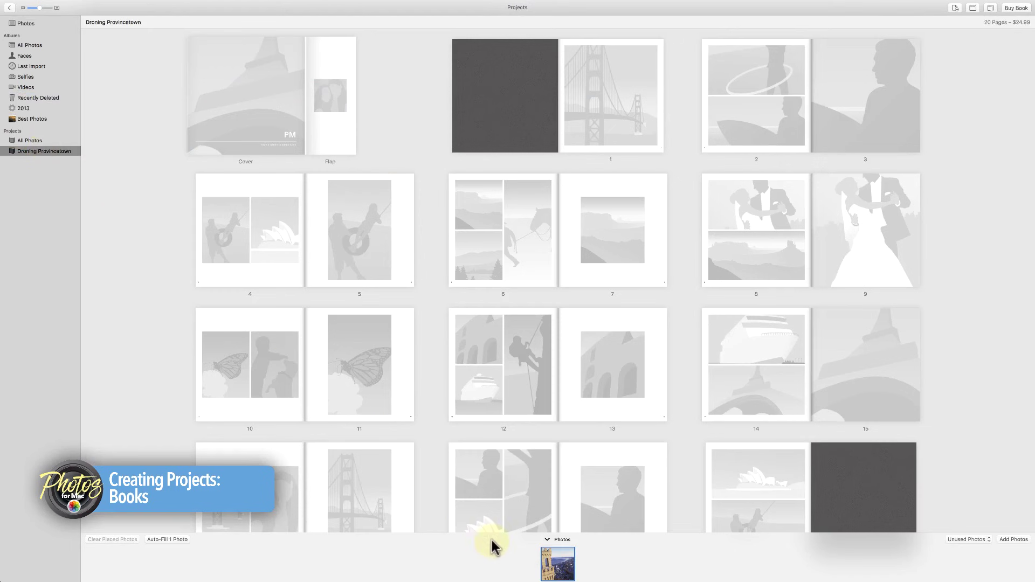
pyautogui.click(561, 573)
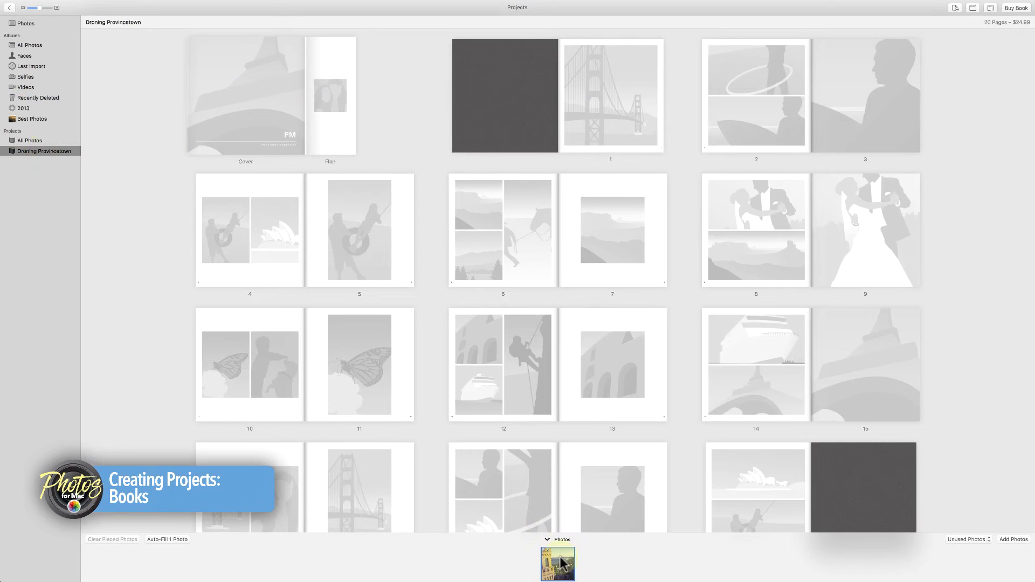
pyautogui.moveTo(561, 563); pyautogui.dragTo(275, 117)
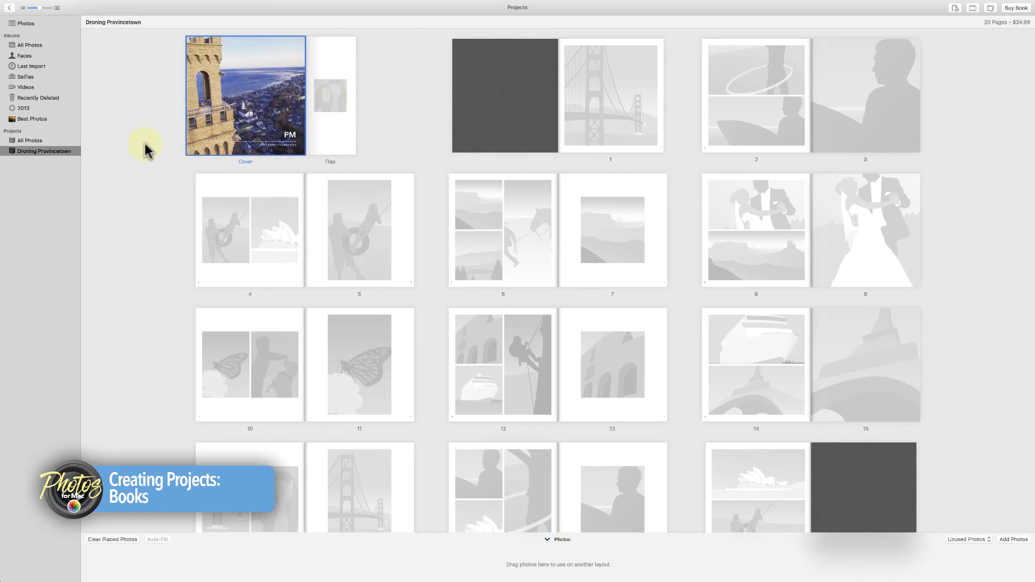
# Step: Find the Oct 12, 2015 photo of the man holding a drone in the library and add it to the Droning Provincetown book
pyautogui.click(31, 23)
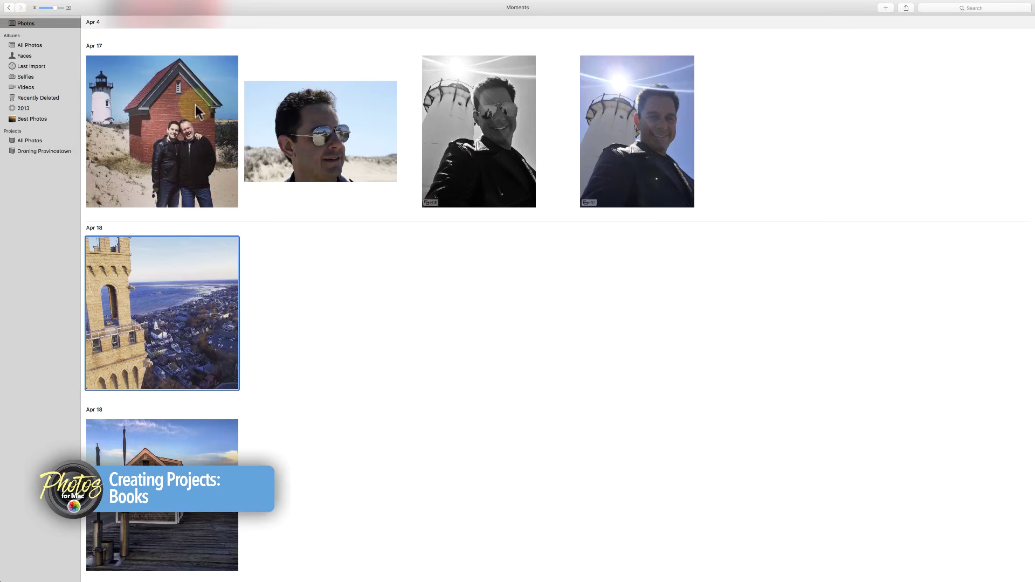
pyautogui.scroll(-2, 299, 235)
pyautogui.scroll(15, 300, 234)
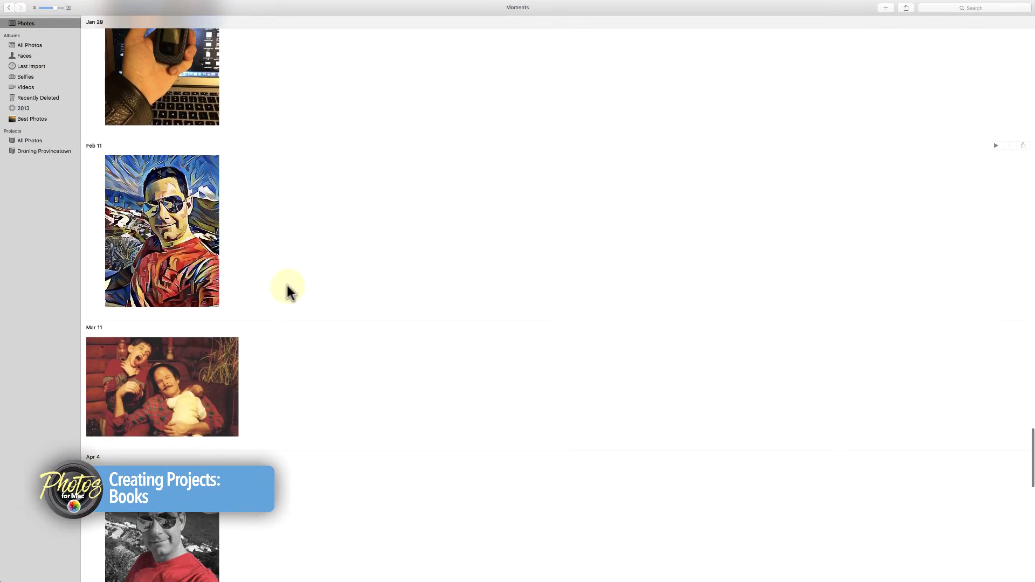
pyautogui.scroll(-5, 287, 286)
pyautogui.scroll(10, 287, 286)
pyautogui.scroll(20, 288, 287)
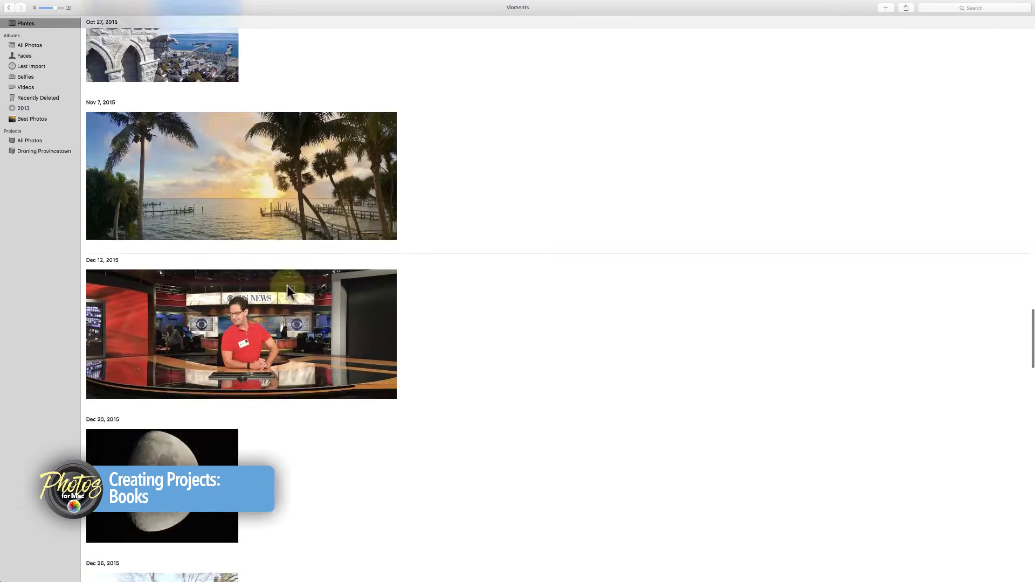
pyautogui.scroll(-10, 287, 286)
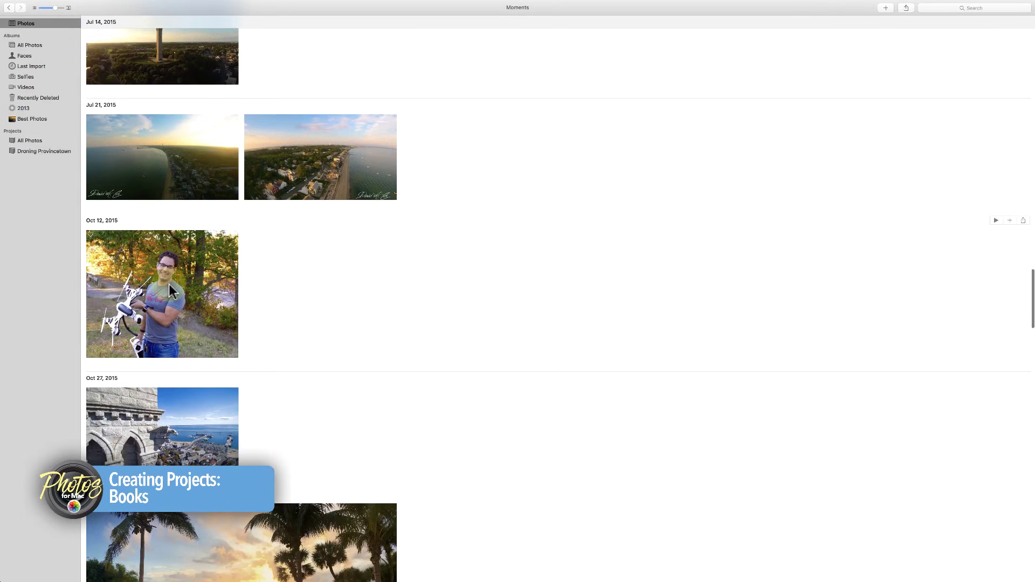
pyautogui.moveTo(169, 284); pyautogui.dragTo(131, 245)
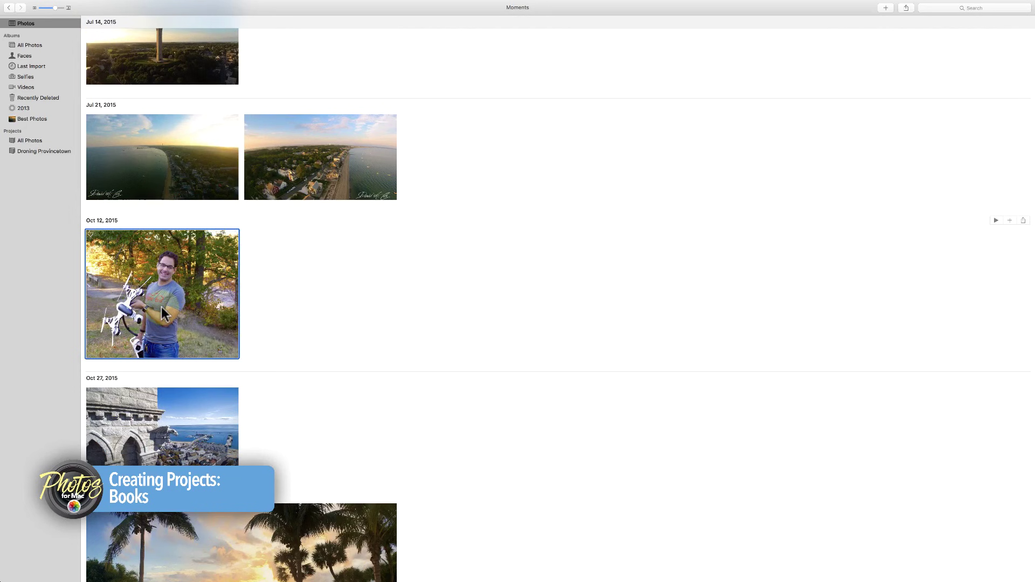
pyautogui.moveTo(163, 311); pyautogui.dragTo(41, 152)
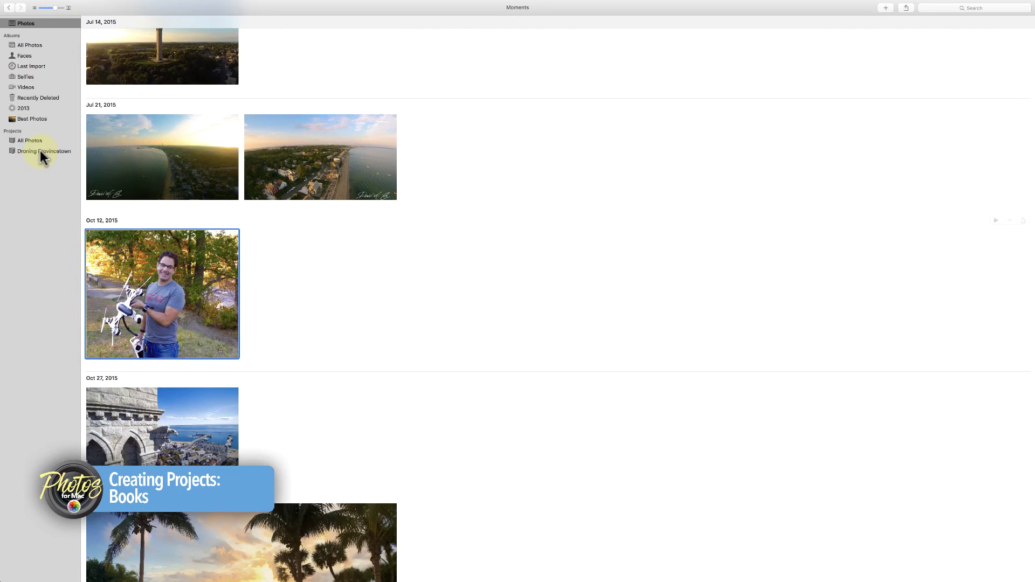
# Step: Place the drone portrait on the Droning Provincetown book's flap and open the cover and flap spread for editing
pyautogui.click(32, 152)
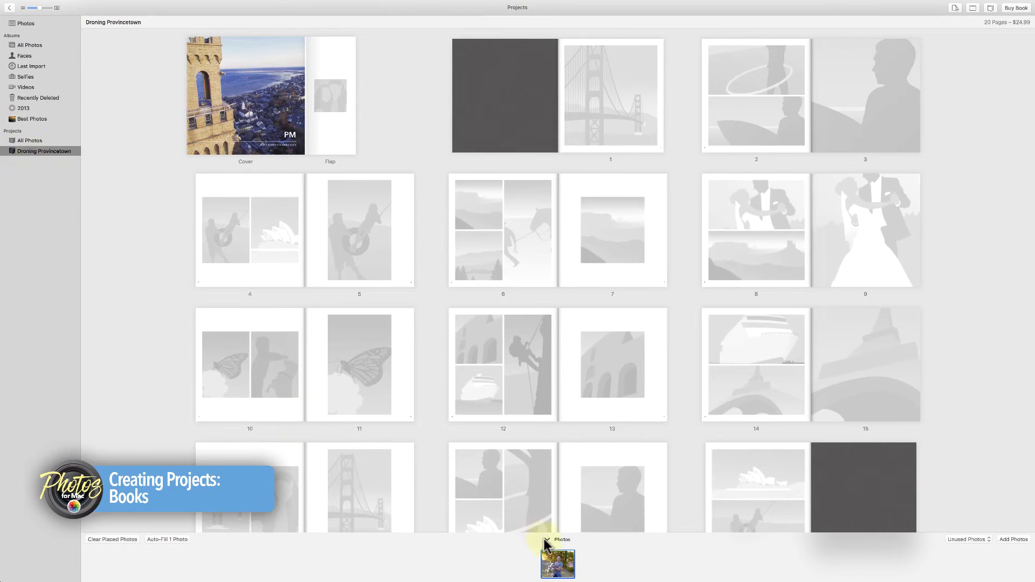
pyautogui.moveTo(549, 556); pyautogui.dragTo(335, 102)
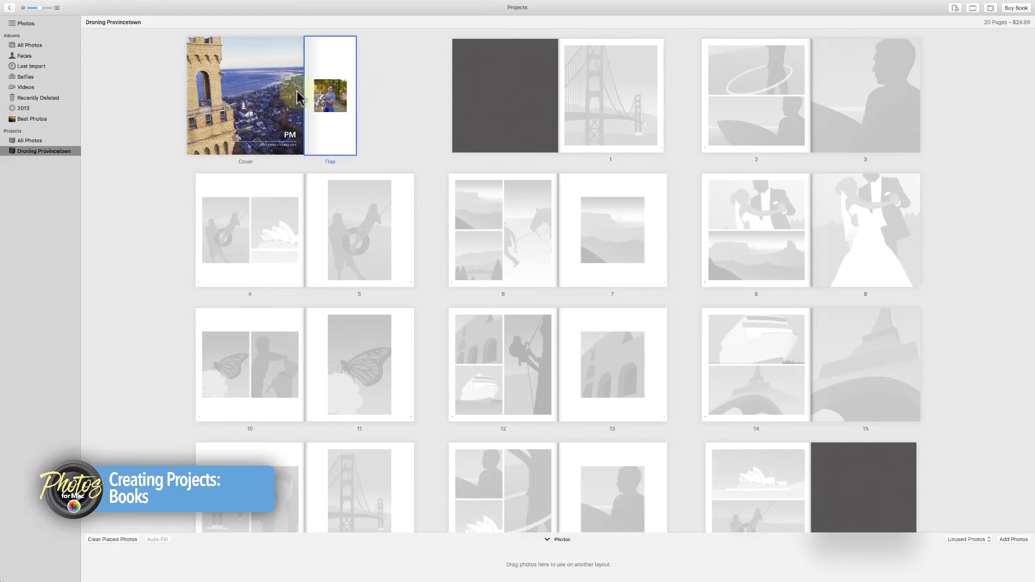
pyautogui.click(248, 102)
pyautogui.doubleClick(258, 102)
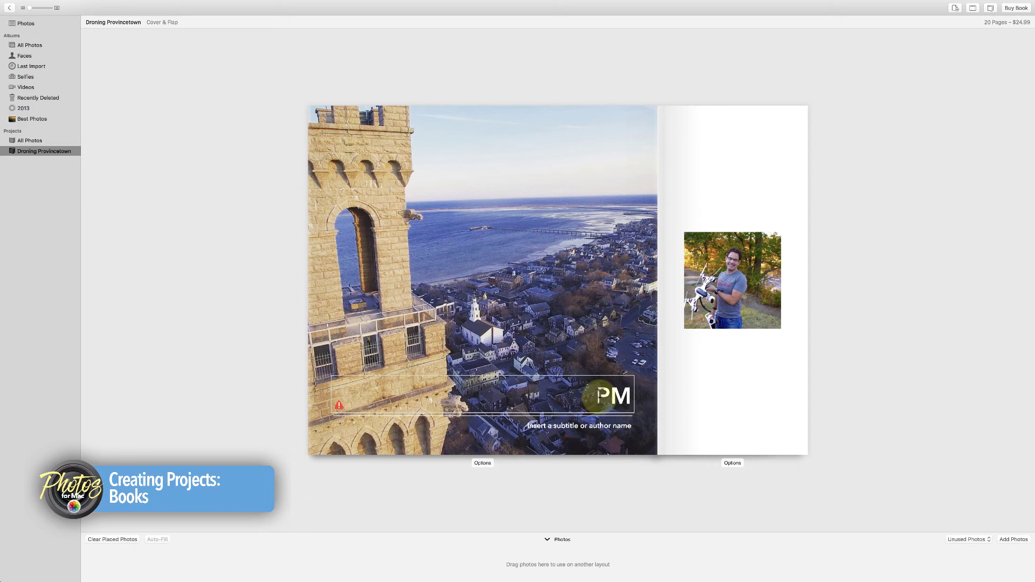
# Step: Replace the cover title with "Droning Provincetown" and set the subtitle to "A book by" followed by the author's full name
pyautogui.doubleClick(600, 397)
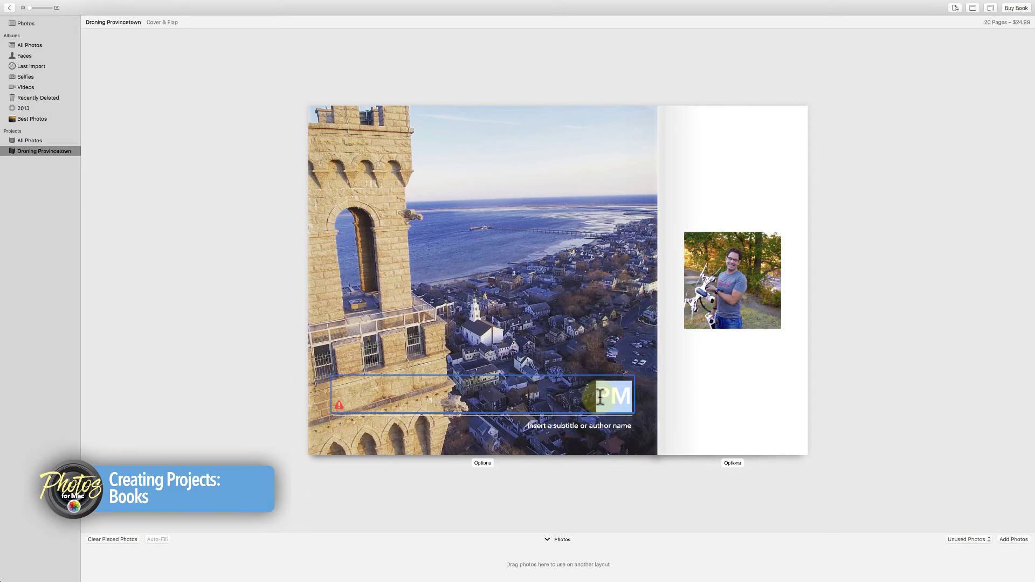
pyautogui.tripleClick(600, 398)
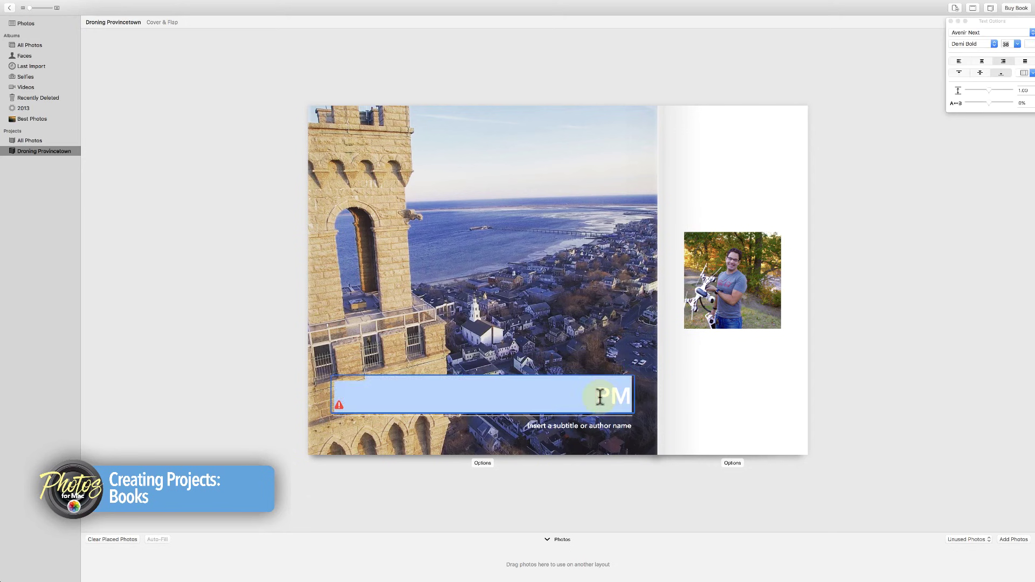
pyautogui.write('Dro')
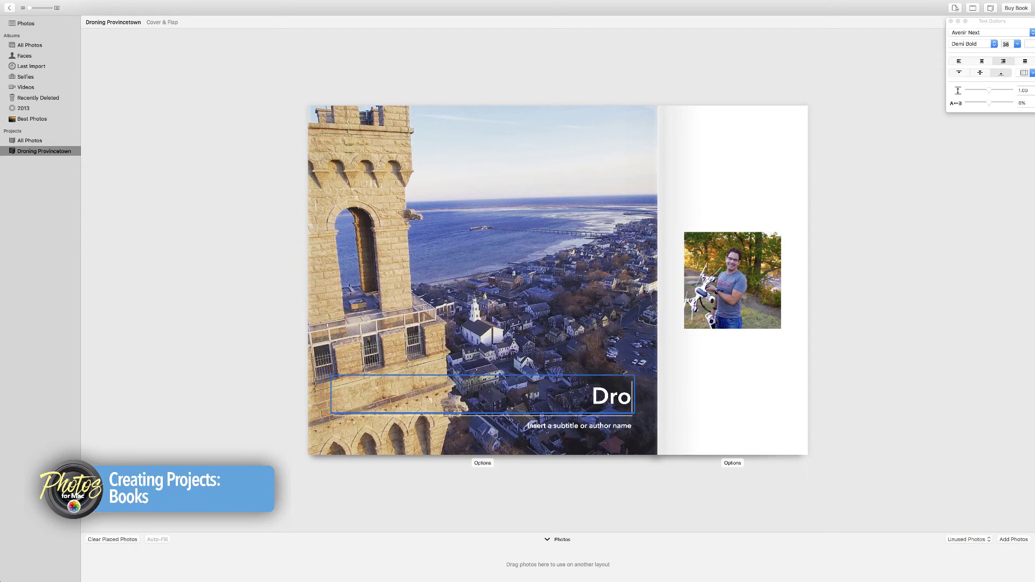
pyautogui.write('ning Provincetown')
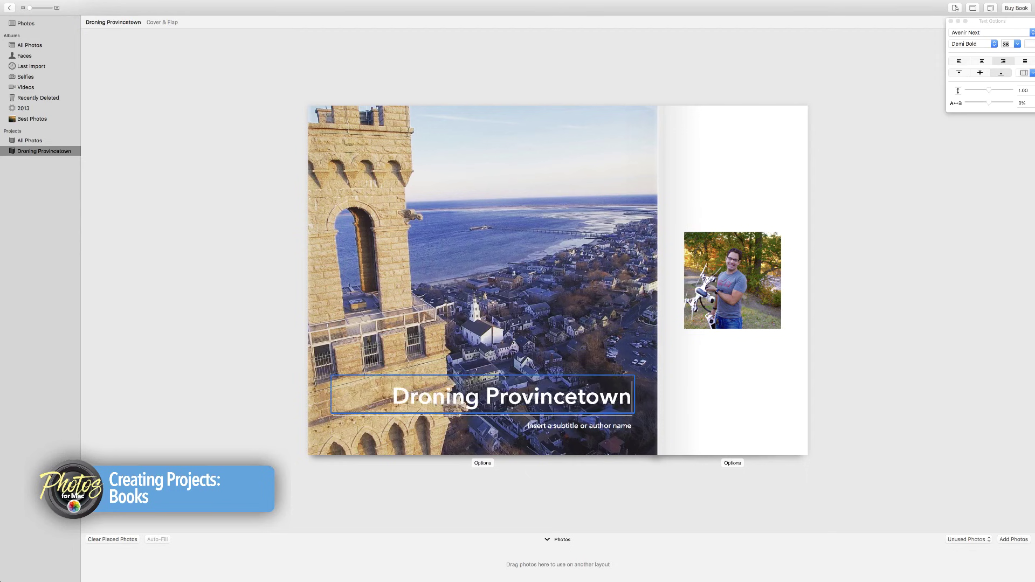
pyautogui.press('Tab')
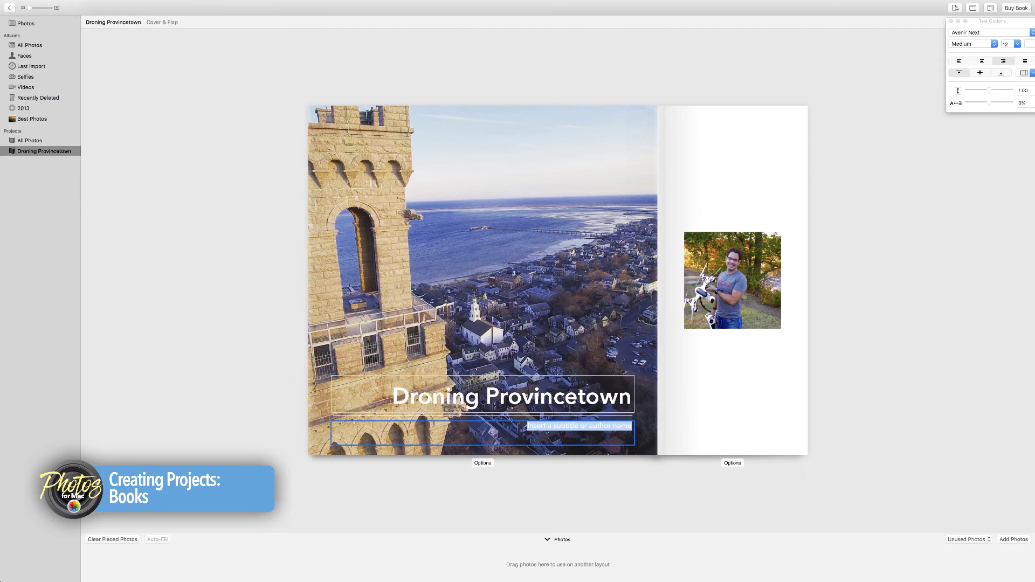
pyautogui.write('A book by David')
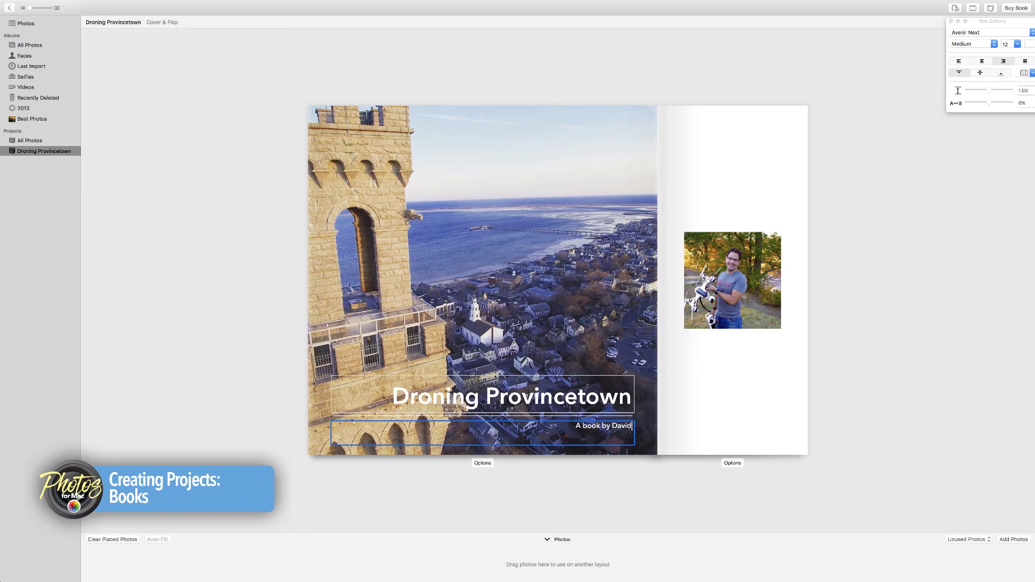
pyautogui.write(' A. Cox')
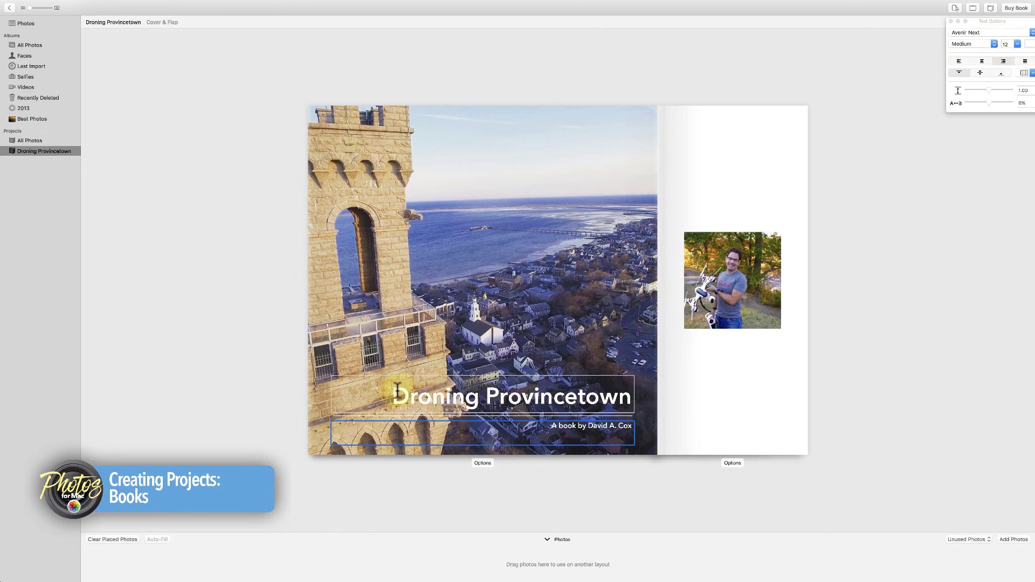
# Step: Set the cover title's Avenir Next font style to Ultra Light
pyautogui.moveTo(396, 389); pyautogui.dragTo(643, 383)
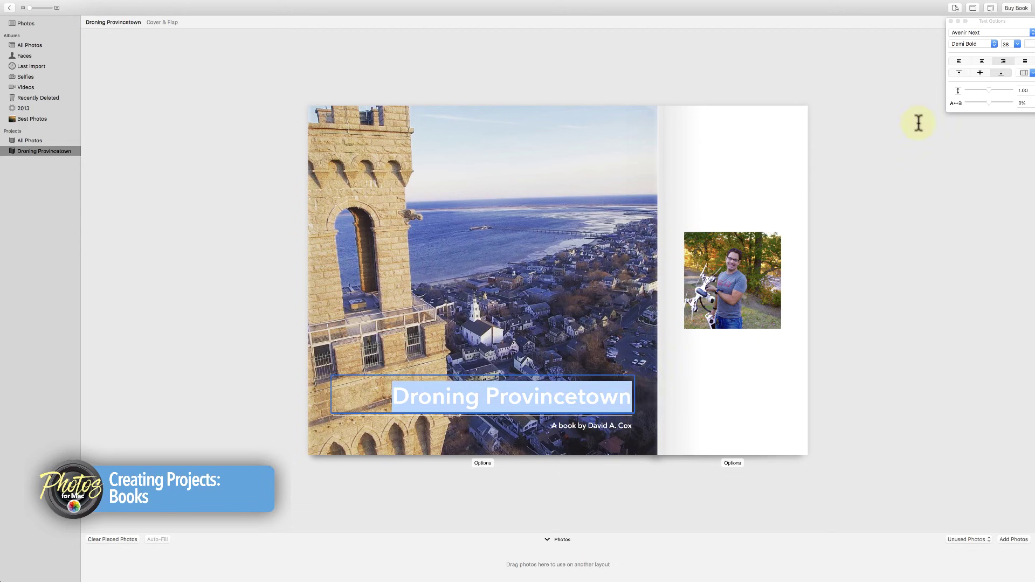
pyautogui.moveTo(982, 21); pyautogui.dragTo(951, 21)
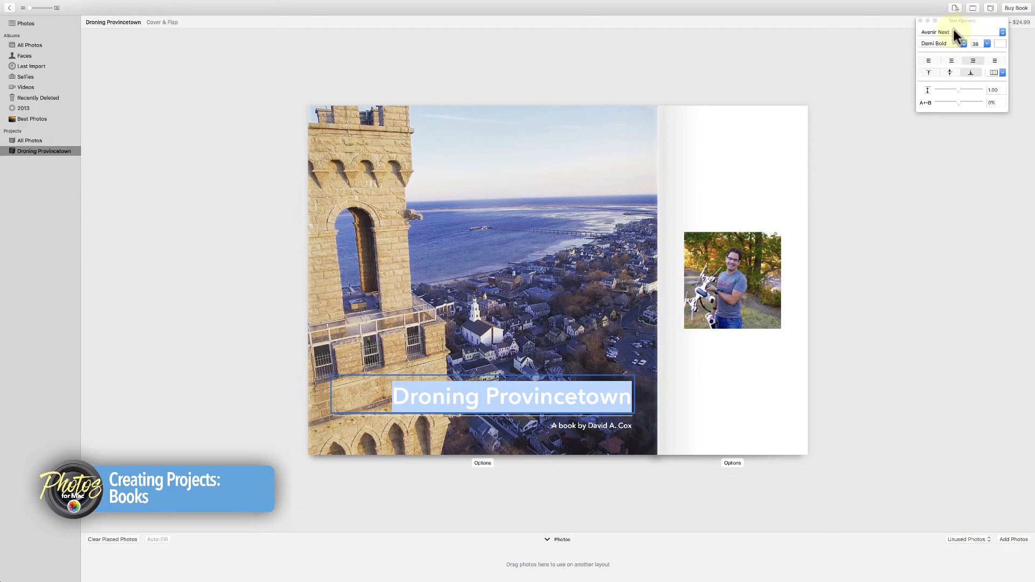
pyautogui.click(937, 42)
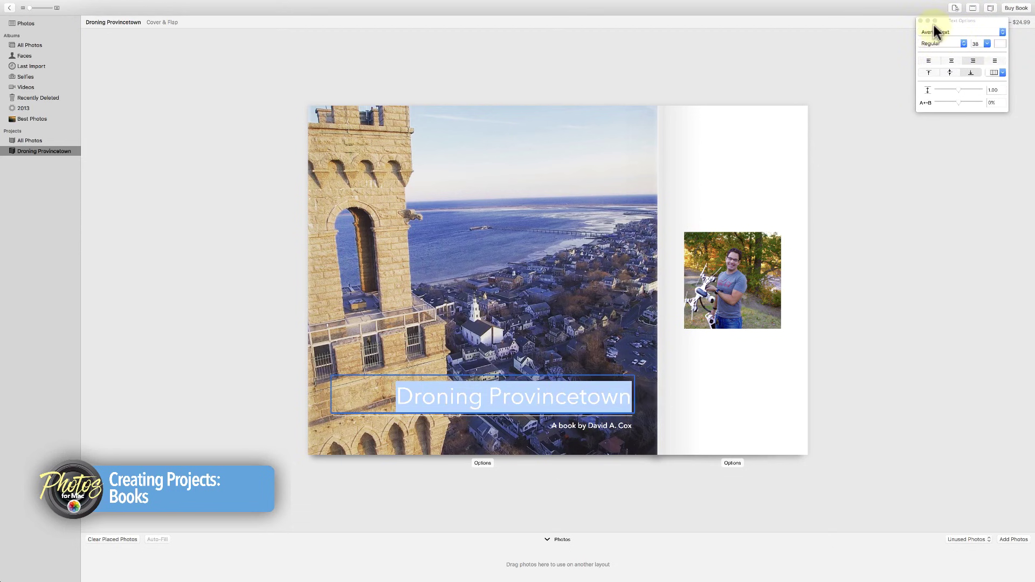
pyautogui.click(956, 39)
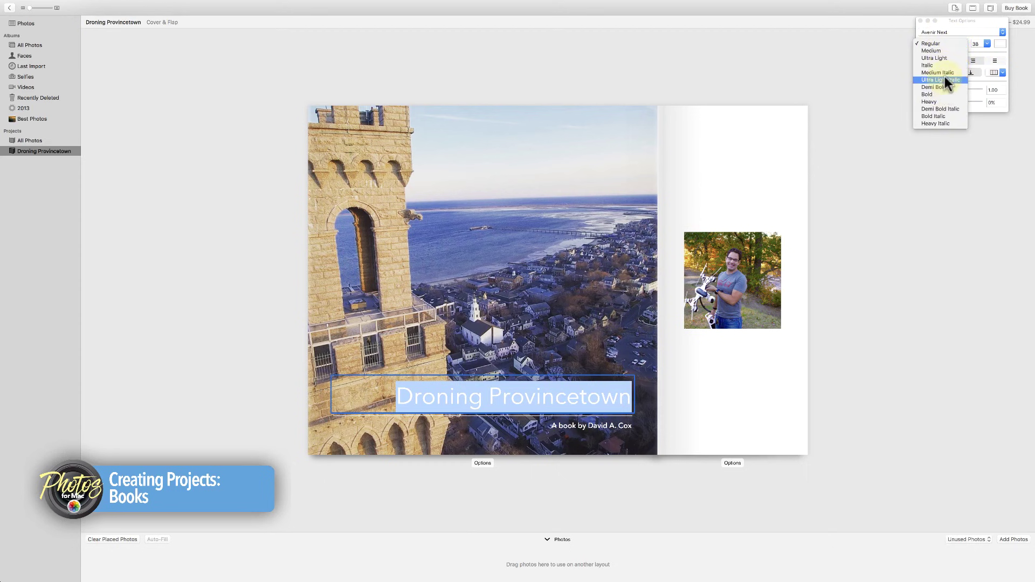
pyautogui.click(940, 58)
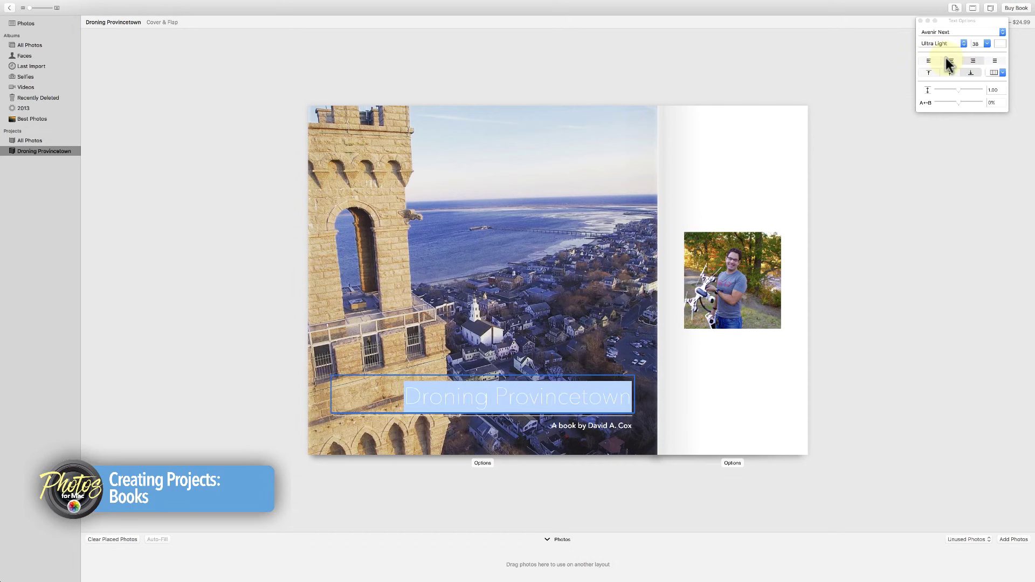
pyautogui.click(660, 191)
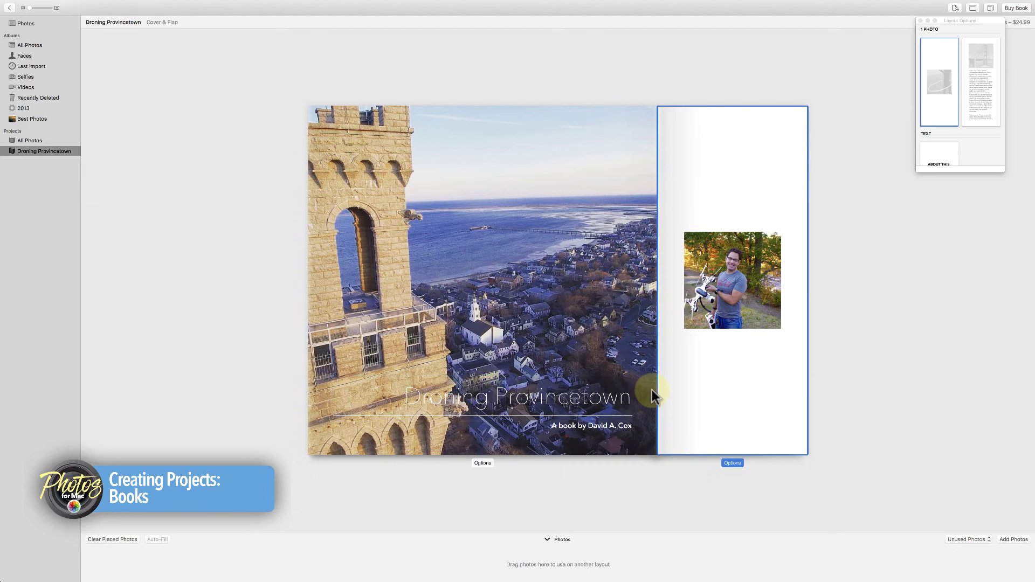
pyautogui.click(587, 282)
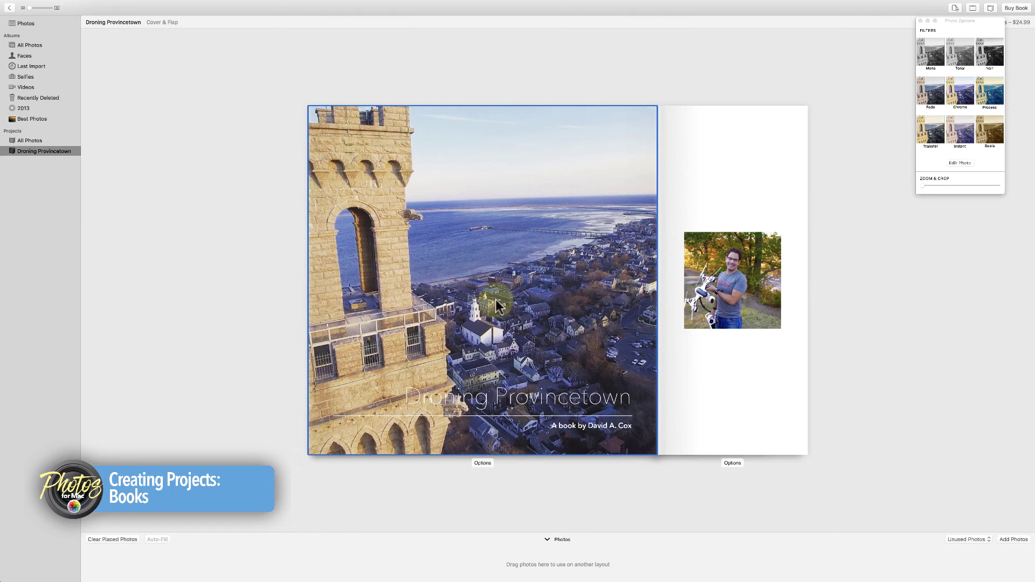
pyautogui.click(733, 175)
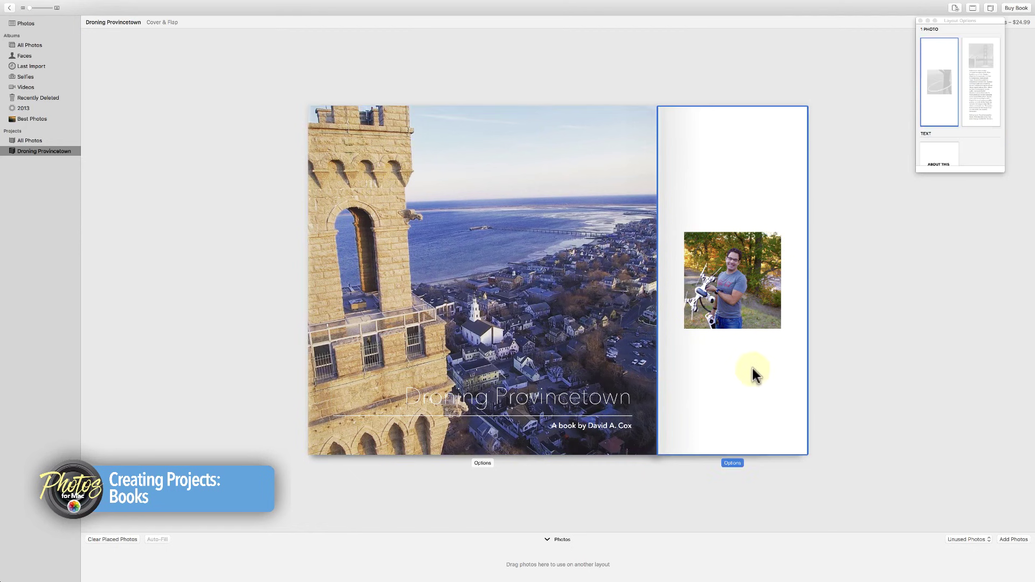
pyautogui.click(561, 227)
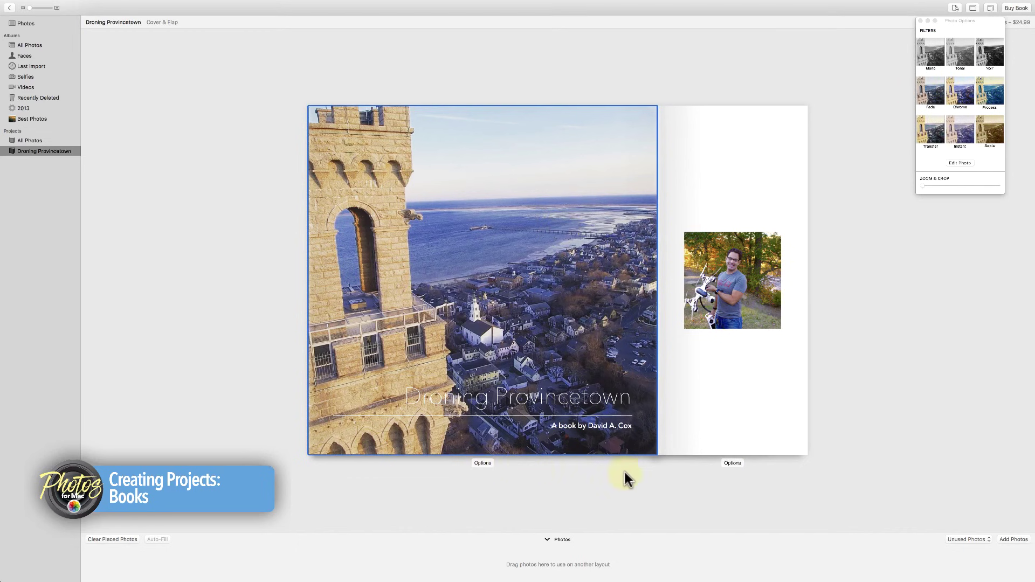
# Step: Compare the one-photo cover layouts and apply the full-bleed photo layout with the title and subtitle at the top of the cover
pyautogui.click(483, 463)
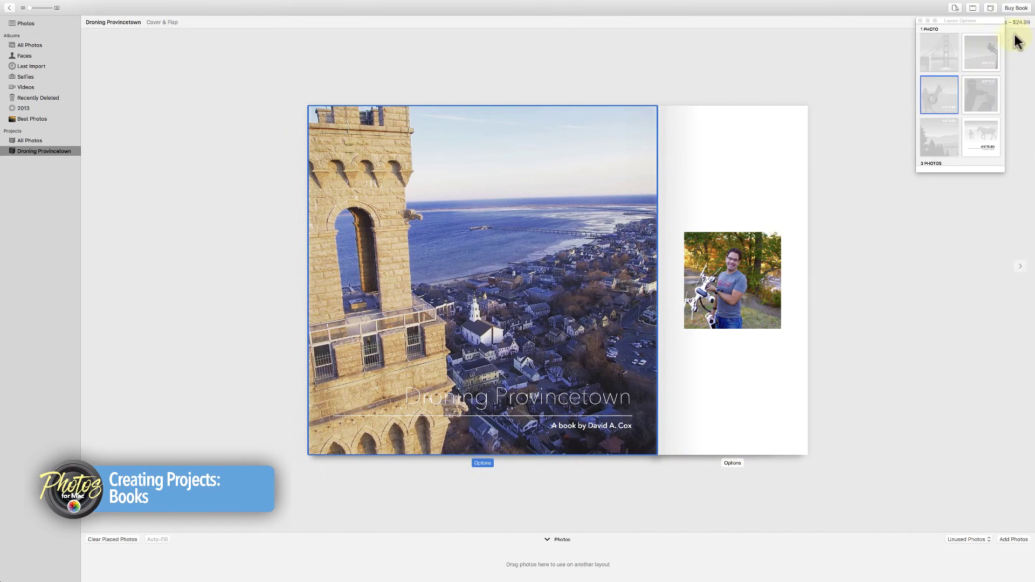
pyautogui.click(979, 57)
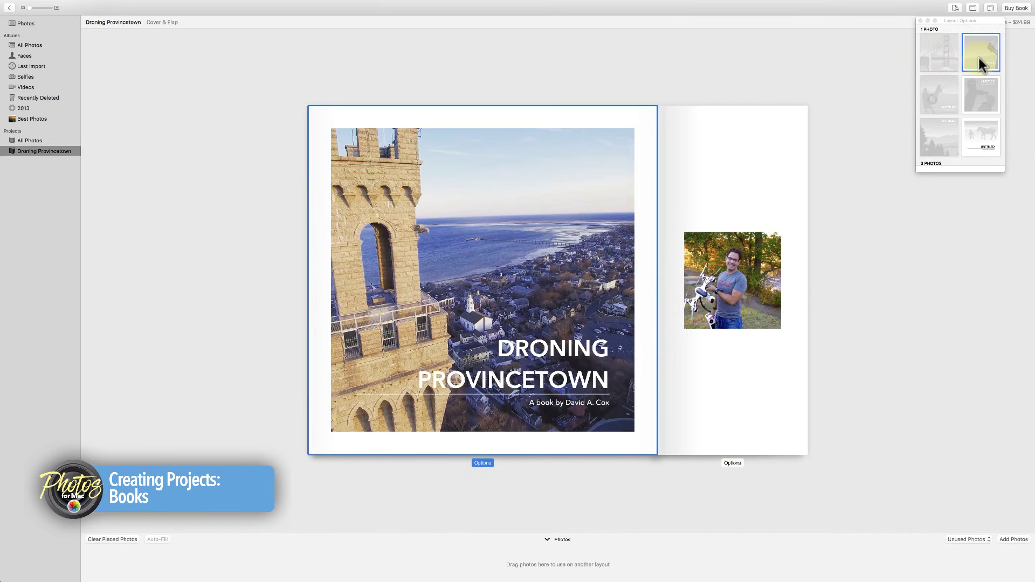
pyautogui.click(979, 106)
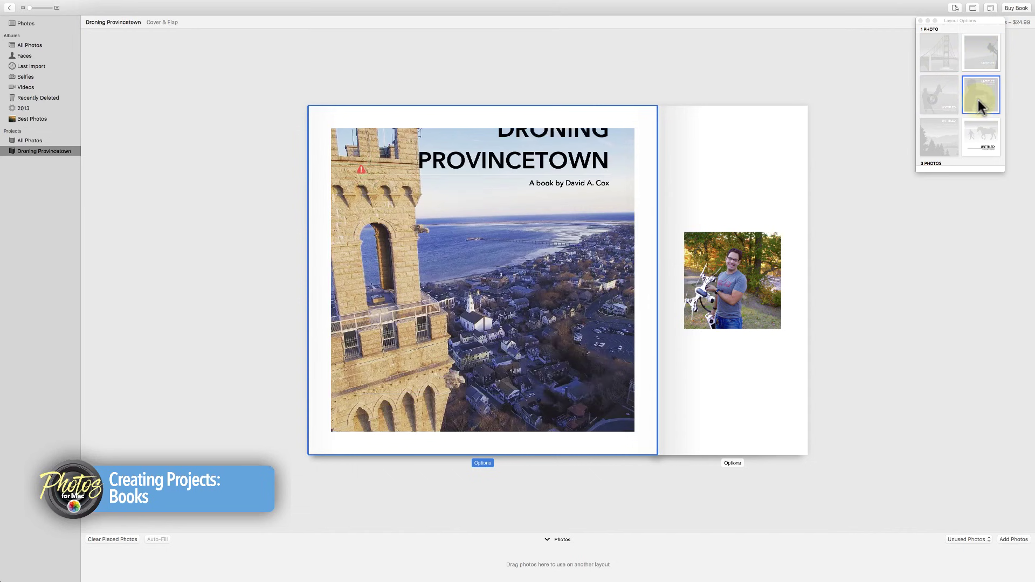
pyautogui.click(942, 102)
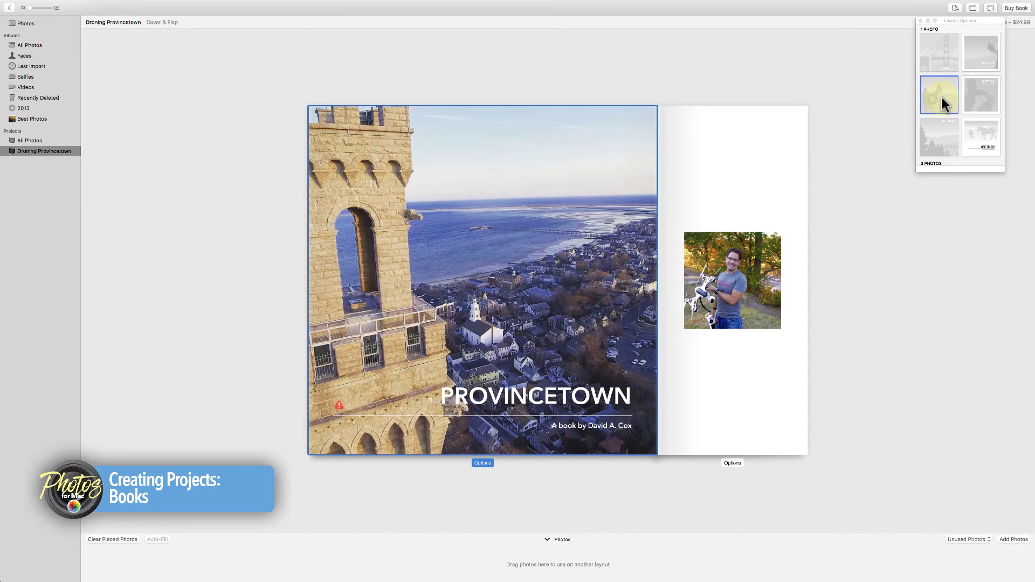
pyautogui.click(935, 139)
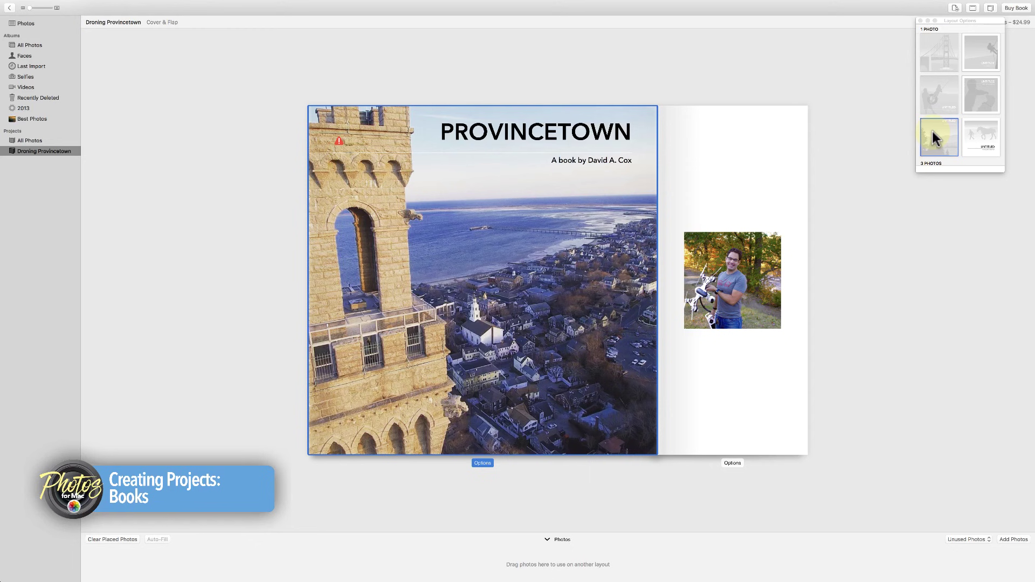
pyautogui.click(973, 146)
pyautogui.scroll(-2, 939, 152)
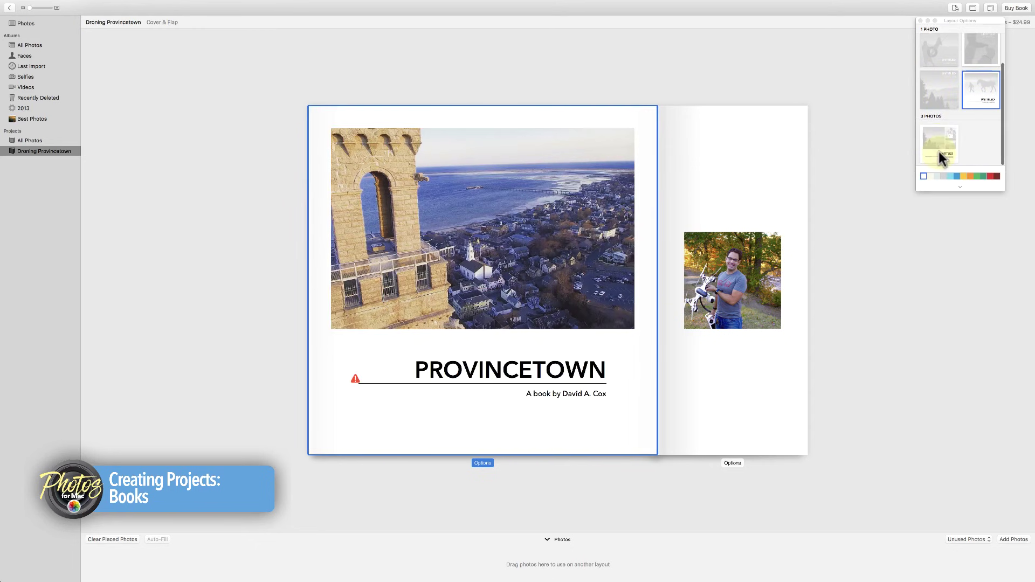
pyautogui.scroll(3, 936, 139)
pyautogui.click(937, 106)
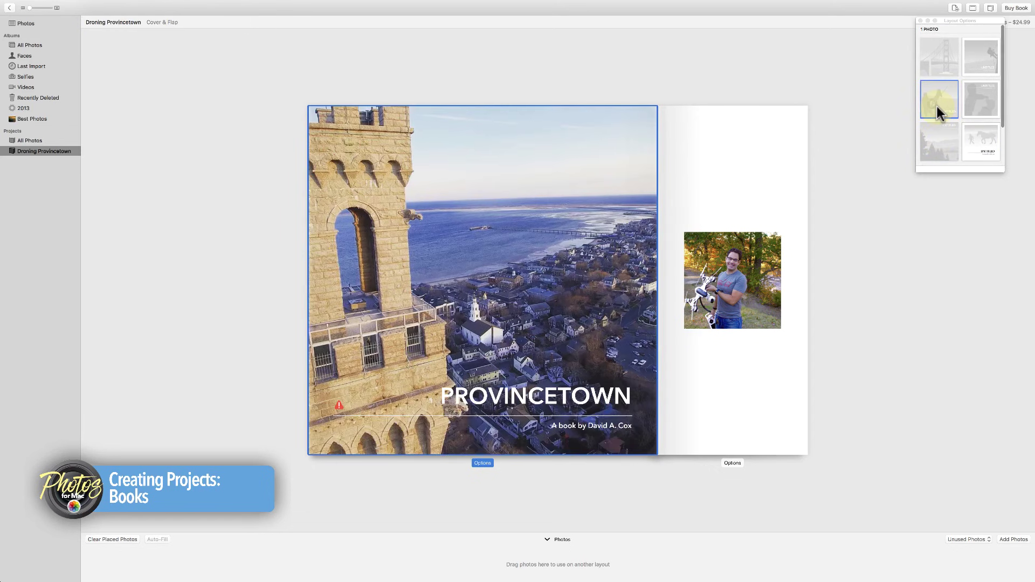
pyautogui.click(986, 94)
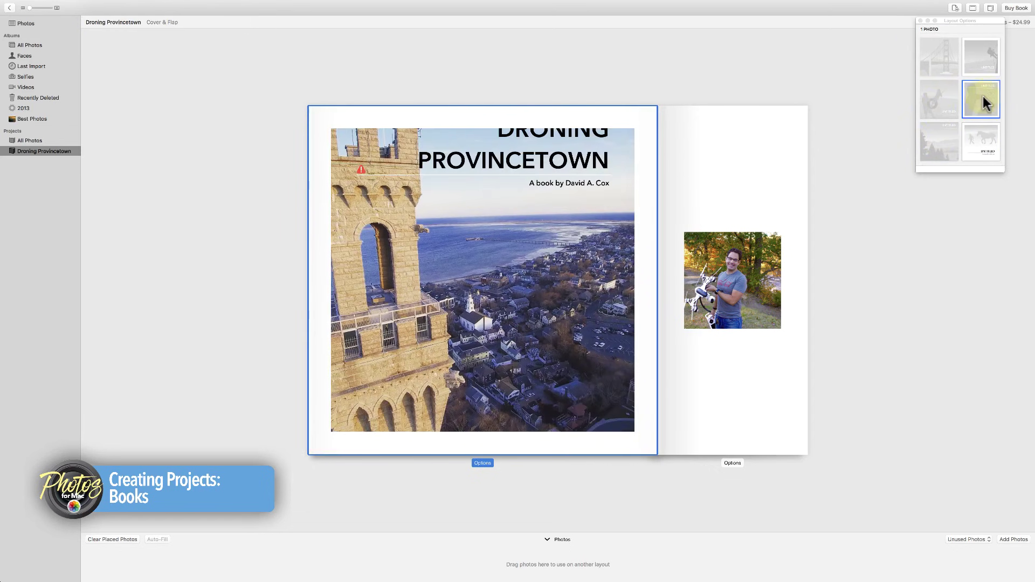
pyautogui.click(946, 141)
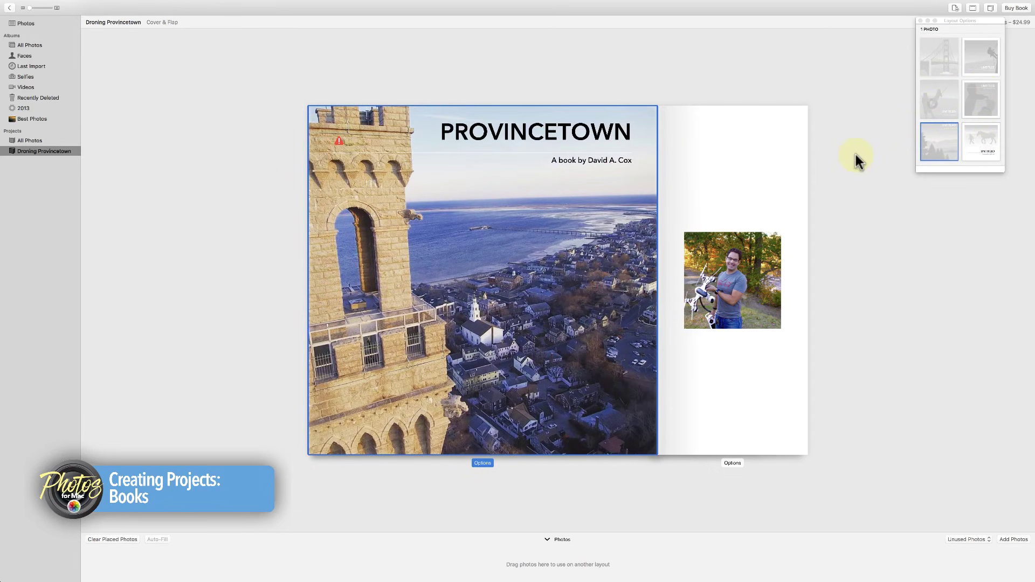
pyautogui.click(855, 261)
# Step: Change the flap to the one-photo layout with a text block beneath the drone portrait
pyautogui.click(752, 269)
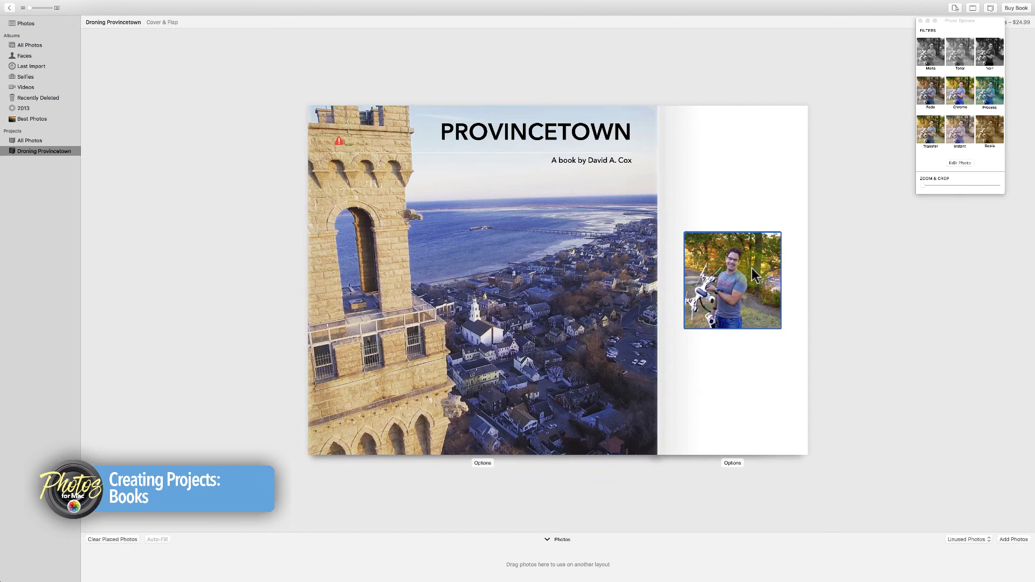
pyautogui.click(752, 335)
pyautogui.click(738, 280)
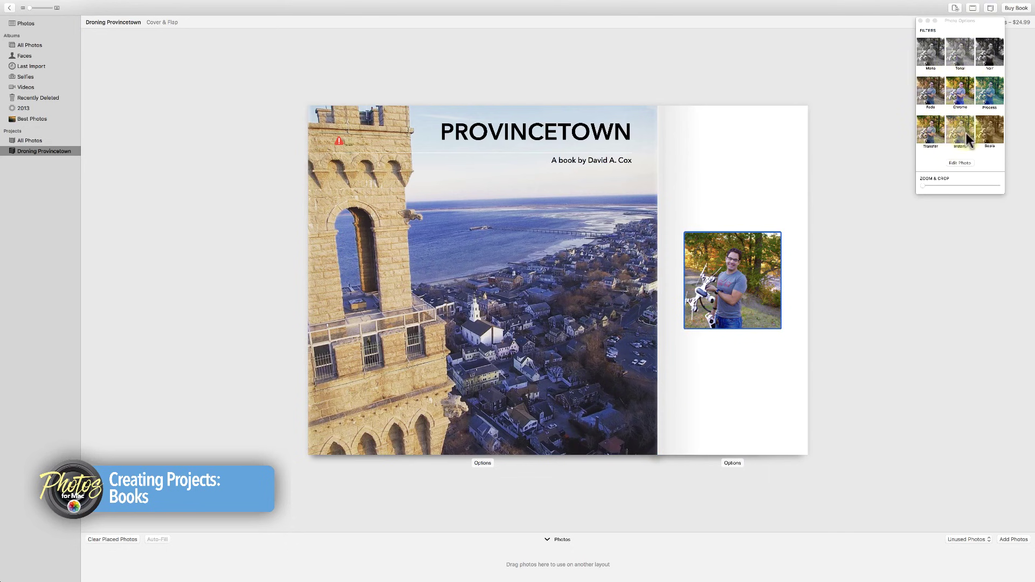
pyautogui.click(757, 169)
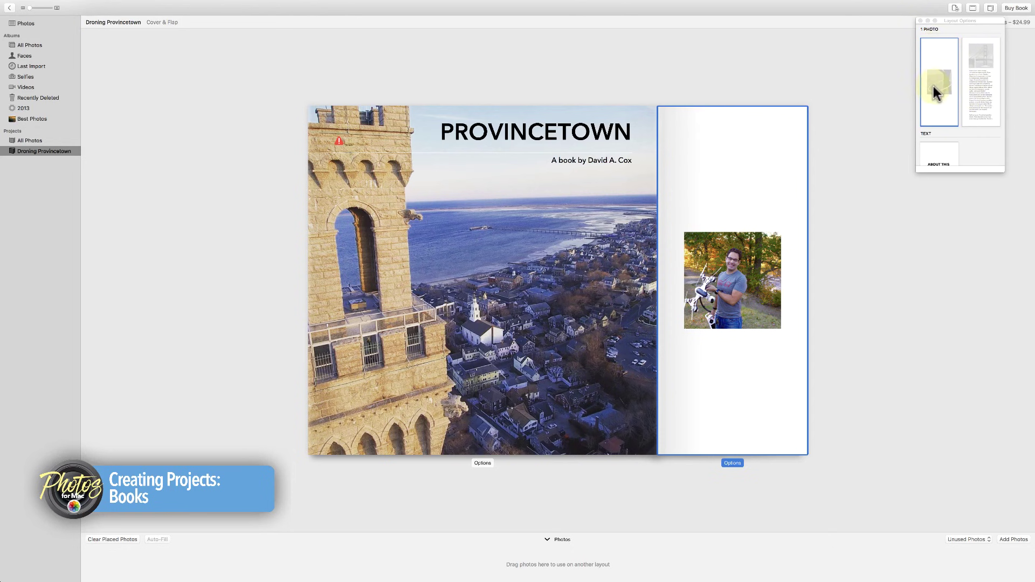
pyautogui.click(978, 87)
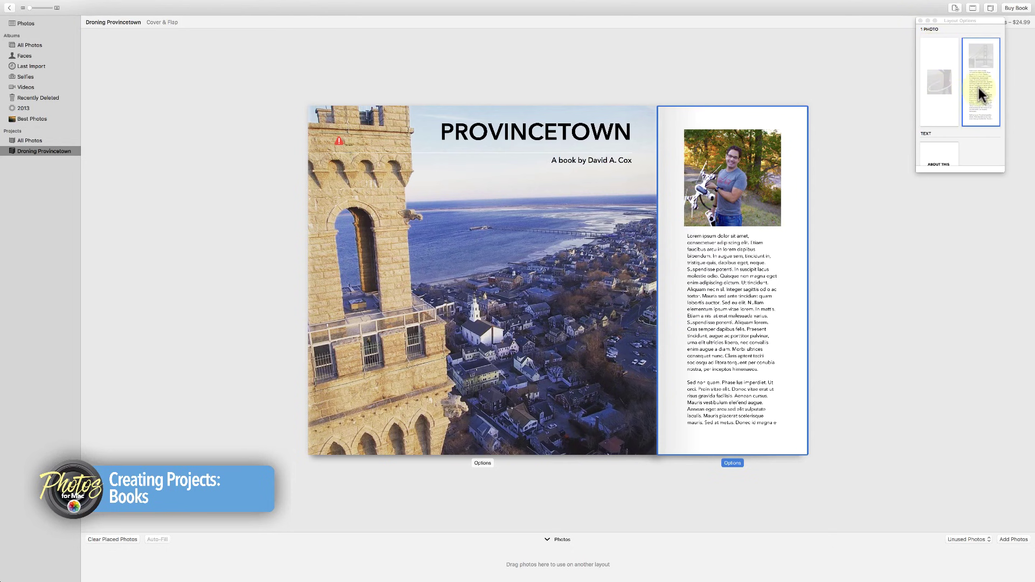
pyautogui.click(692, 240)
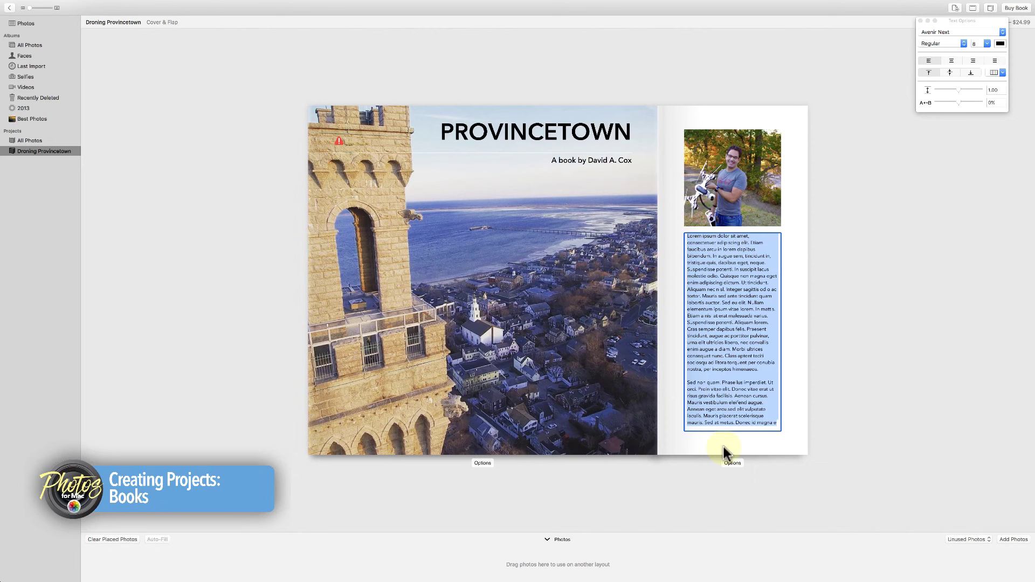
pyautogui.click(820, 309)
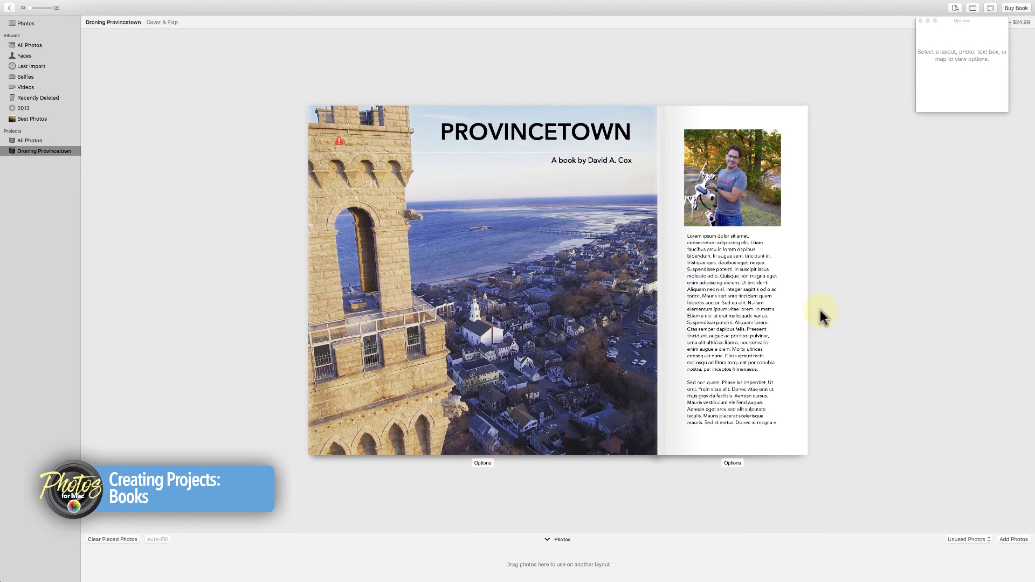
# Step: Add the two Jul 21, 2015 aerial coastline photos from the library to the Droning Provincetown project and open the project
pyautogui.press('Right')
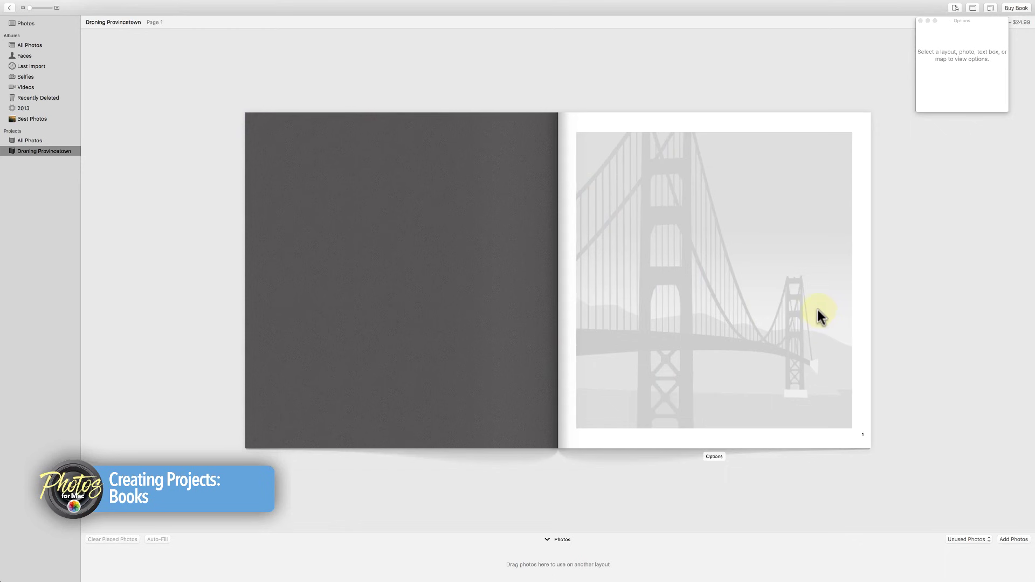
pyautogui.click(762, 196)
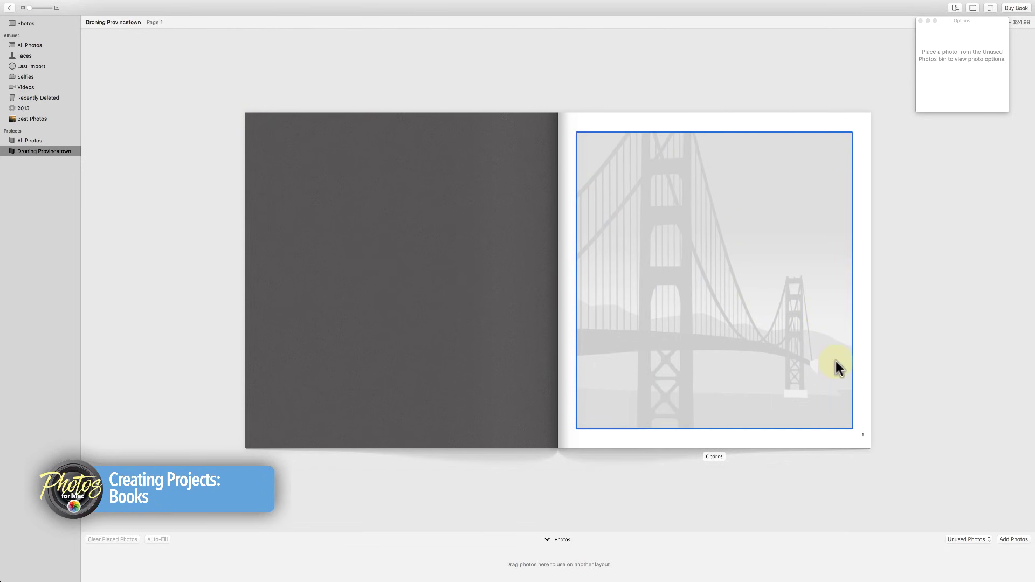
pyautogui.click(34, 24)
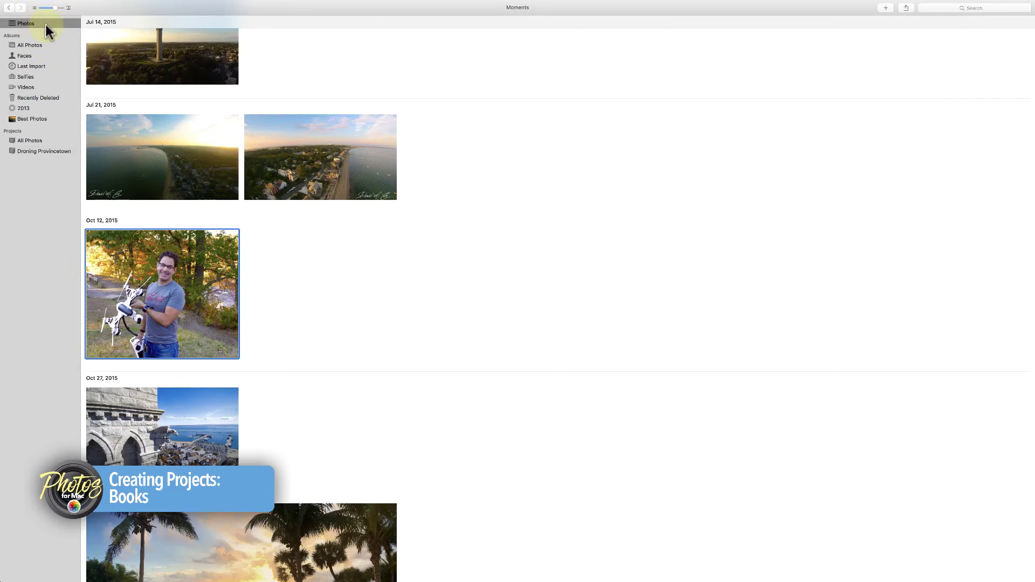
pyautogui.scroll(5, 434, 243)
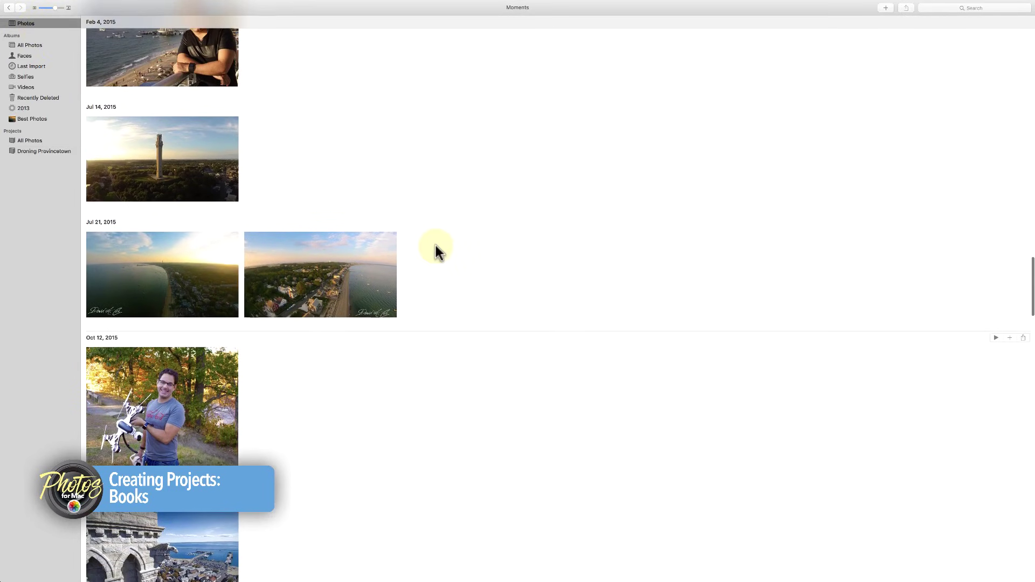
pyautogui.moveTo(474, 252); pyautogui.dragTo(36, 151)
pyautogui.click(39, 153)
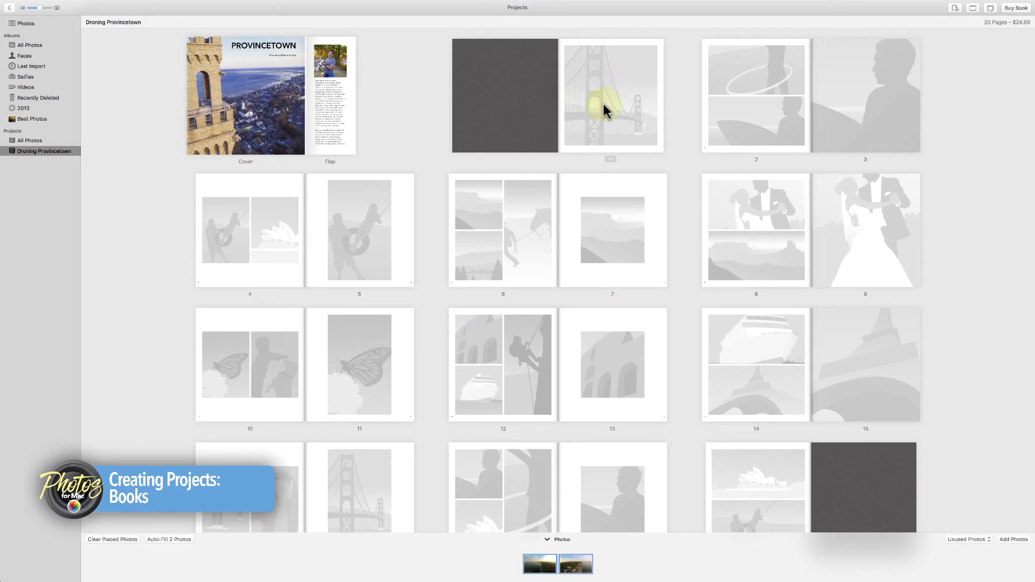
# Step: Change page 1 of the book to the two-photo layout with stacked photos and a caption beneath
pyautogui.doubleClick(615, 90)
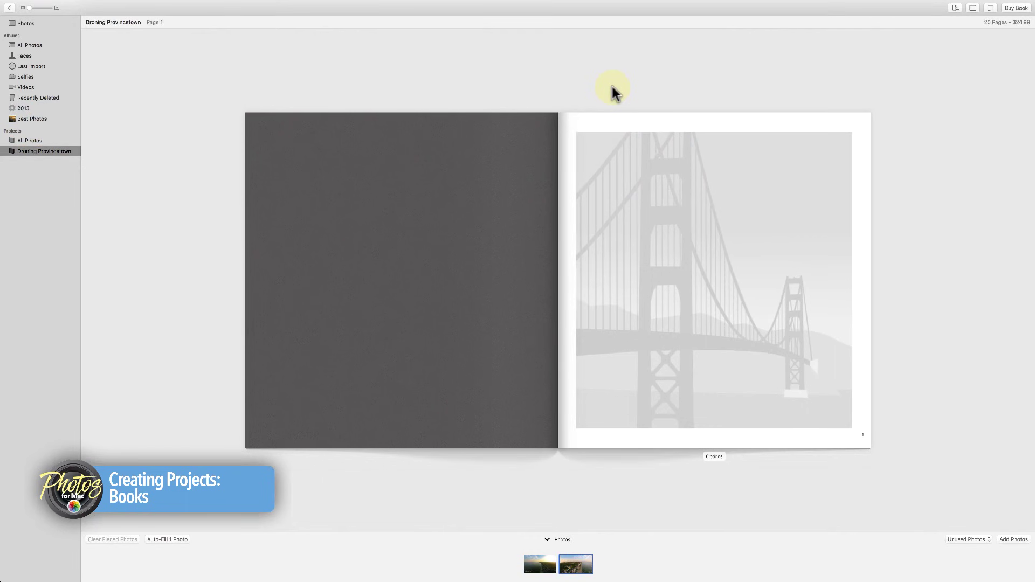
pyautogui.click(714, 457)
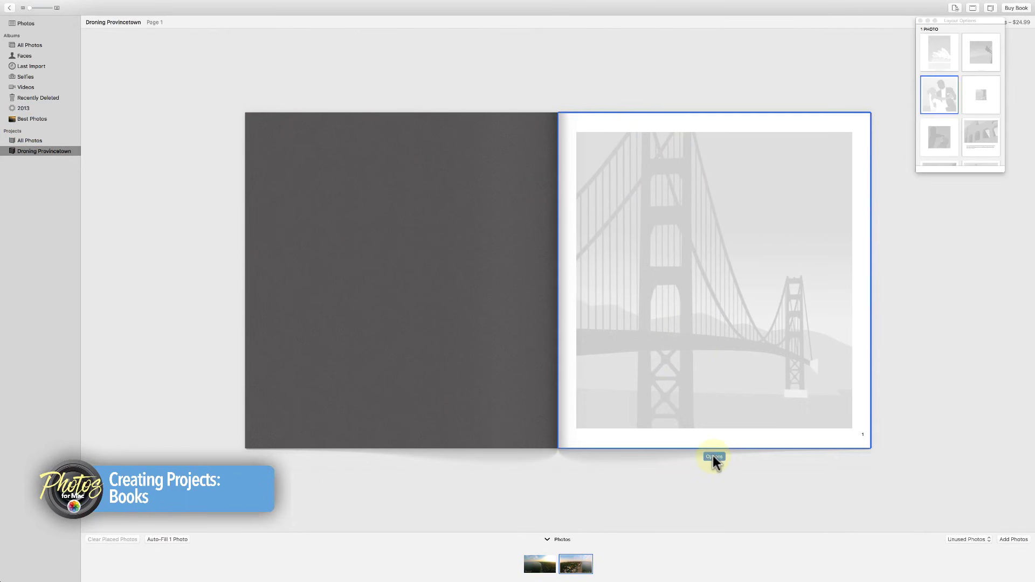
pyautogui.scroll(-3, 953, 140)
pyautogui.scroll(-2, 953, 138)
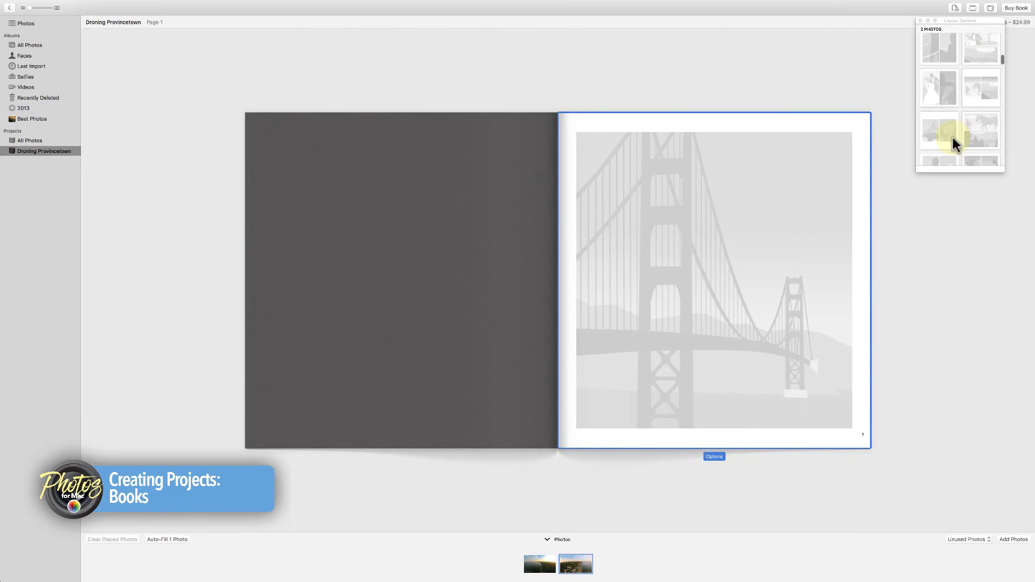
pyautogui.click(980, 46)
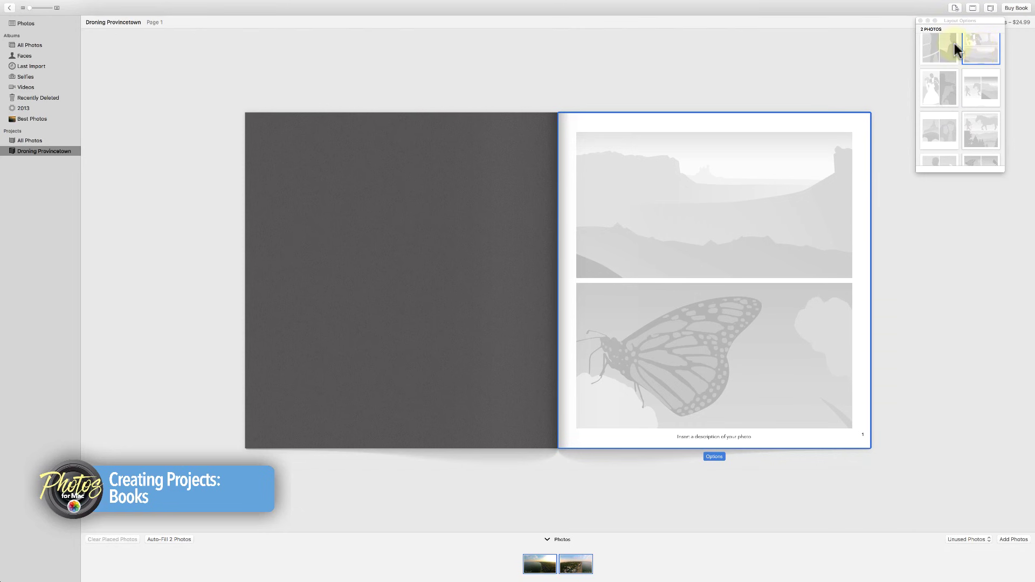
pyautogui.click(921, 21)
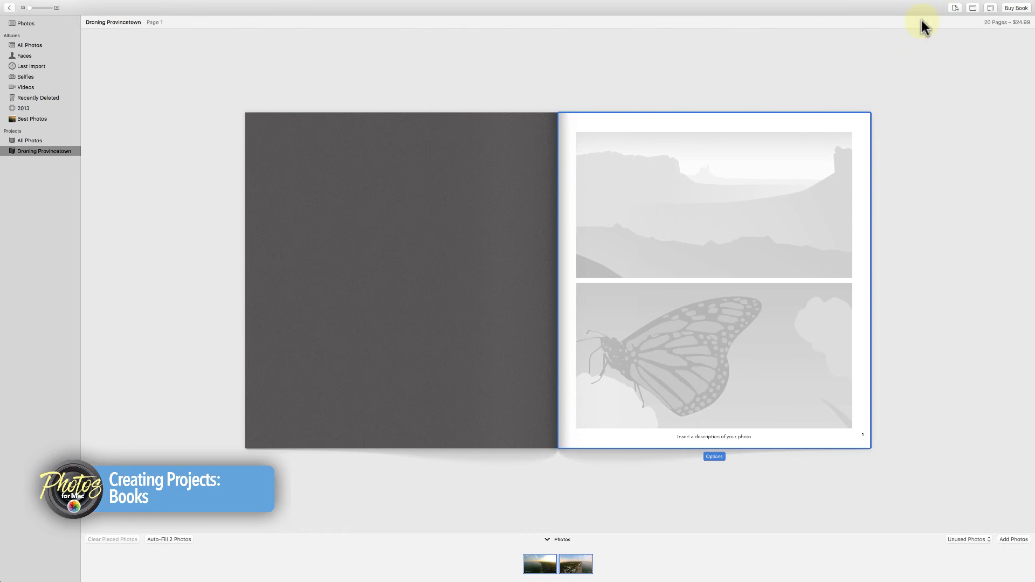
# Step: Place the two unused coastline photos in page 1's upper and lower frames and shift the upper photo slightly upward within its frame
pyautogui.click(473, 570)
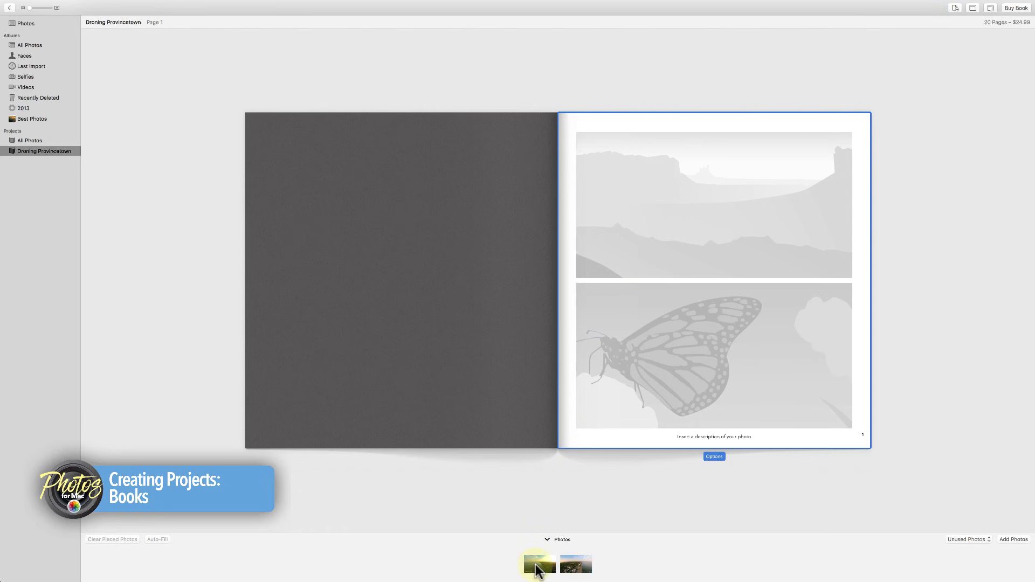
pyautogui.moveTo(537, 571); pyautogui.dragTo(697, 225)
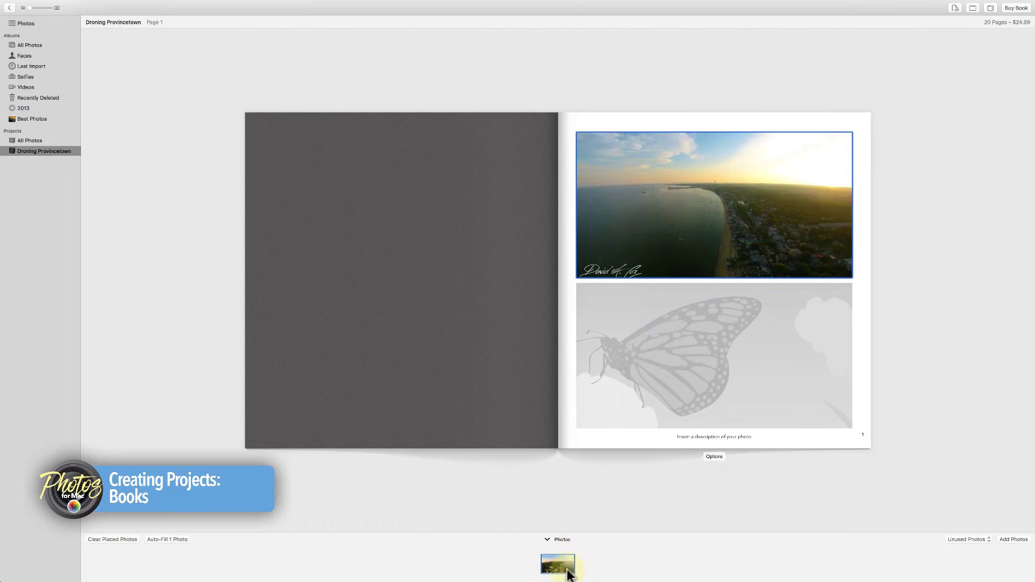
pyautogui.moveTo(568, 571); pyautogui.dragTo(694, 380)
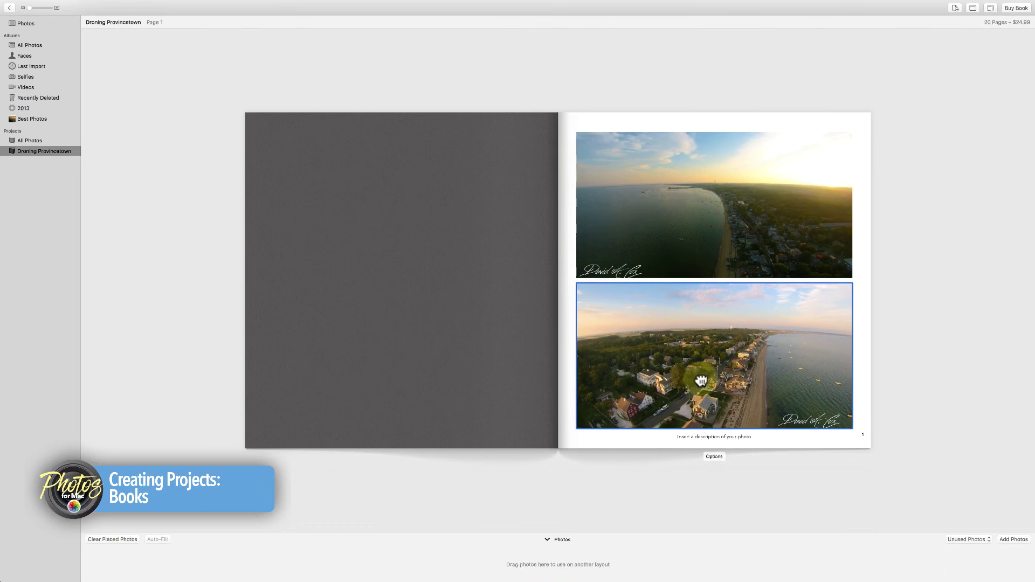
pyautogui.click(720, 261)
pyautogui.moveTo(719, 250); pyautogui.dragTo(719, 242)
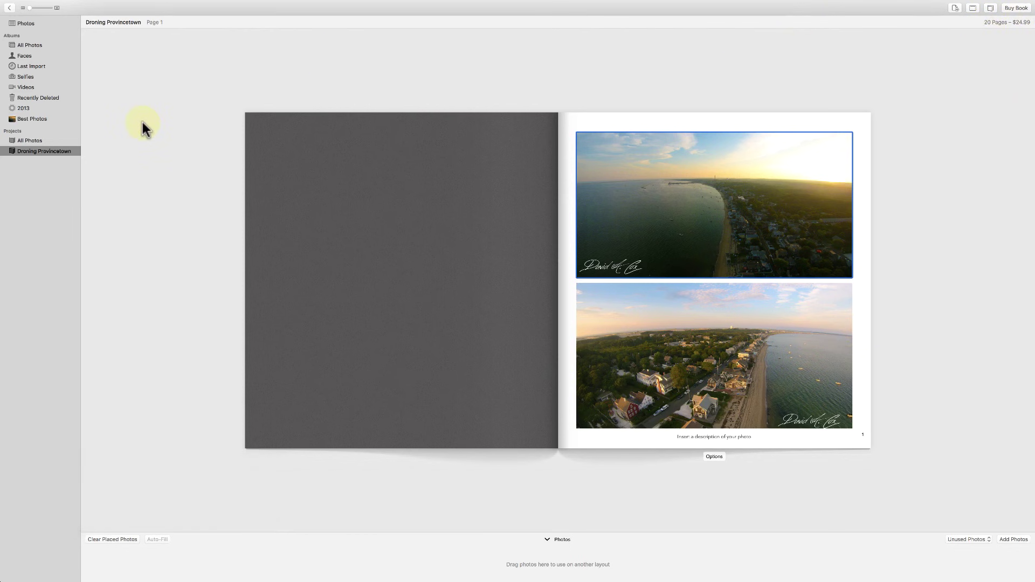
# Step: Return to the photo library and clear the current photo selection
pyautogui.click(32, 25)
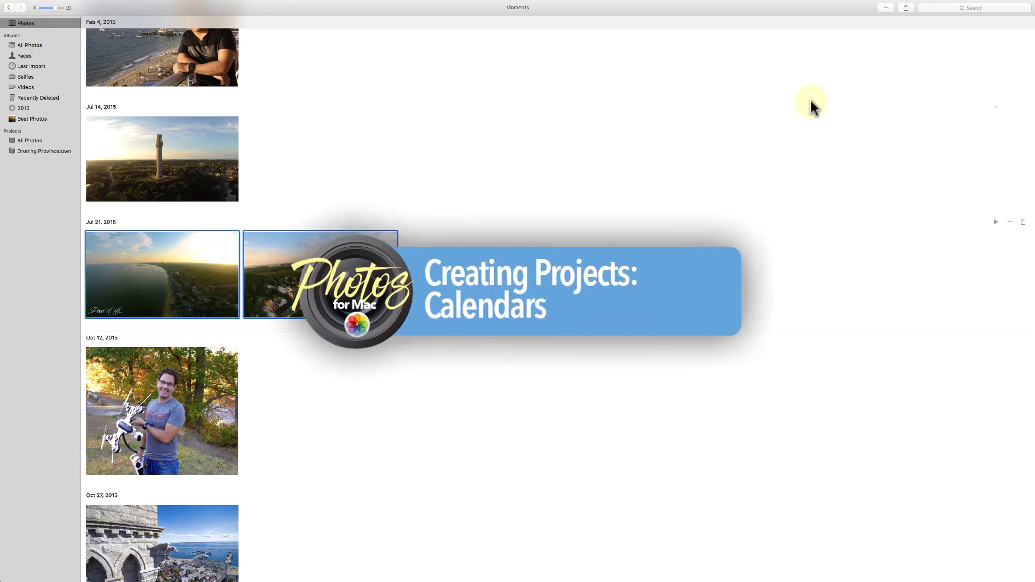
pyautogui.click(886, 8)
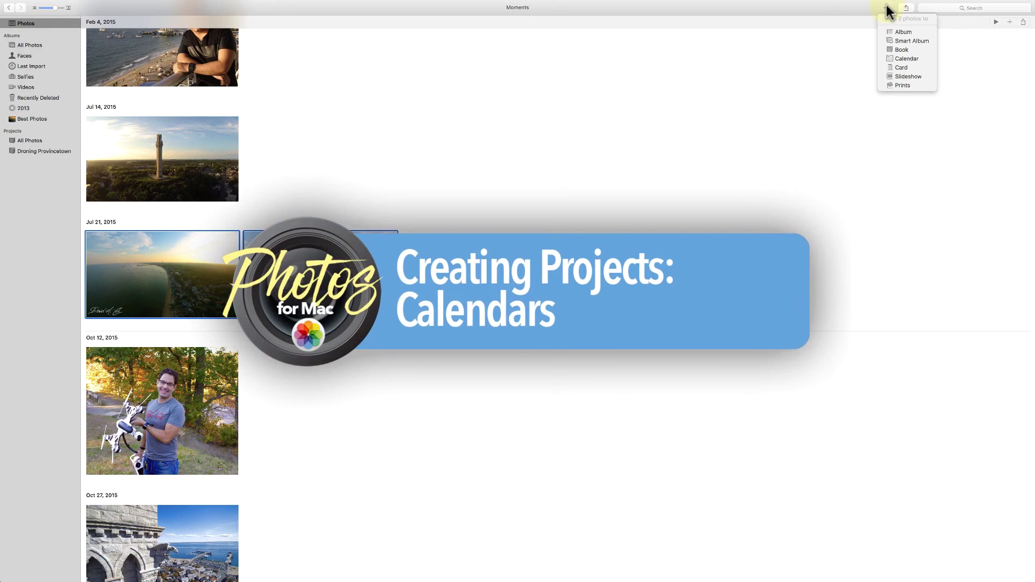
pyautogui.click(820, 63)
pyautogui.click(429, 374)
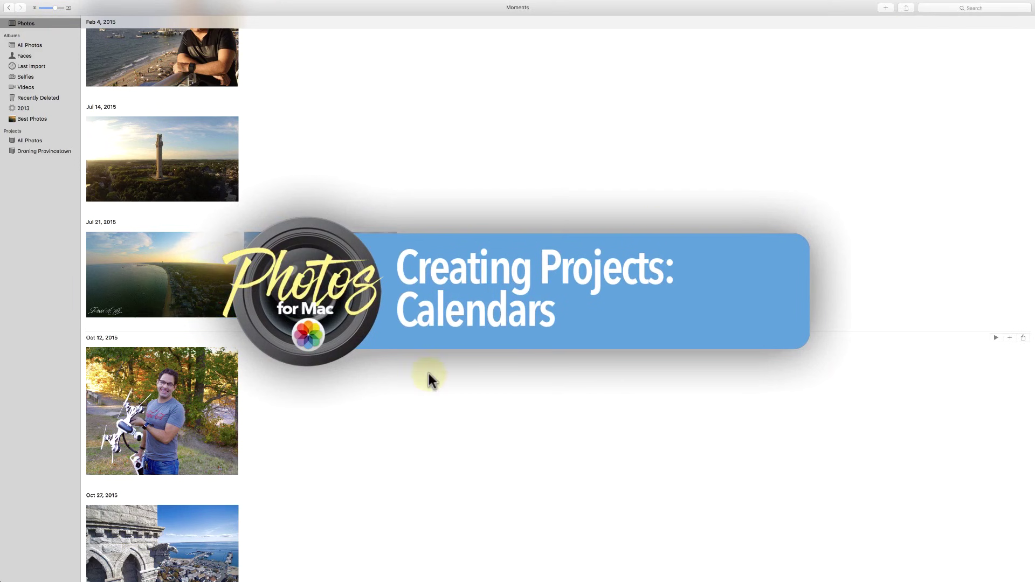
pyautogui.click(160, 387)
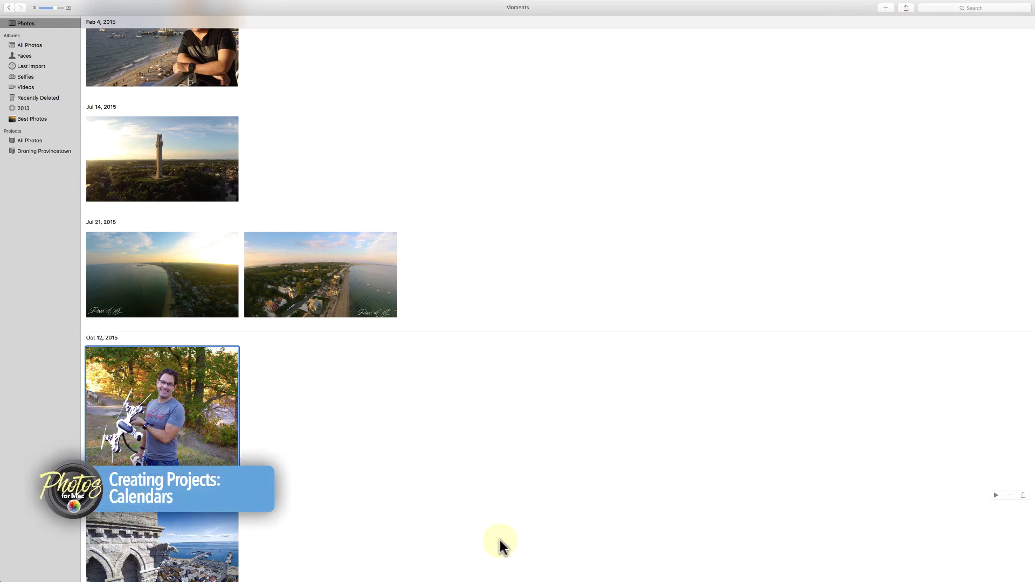
pyautogui.moveTo(499, 540); pyautogui.dragTo(155, 164)
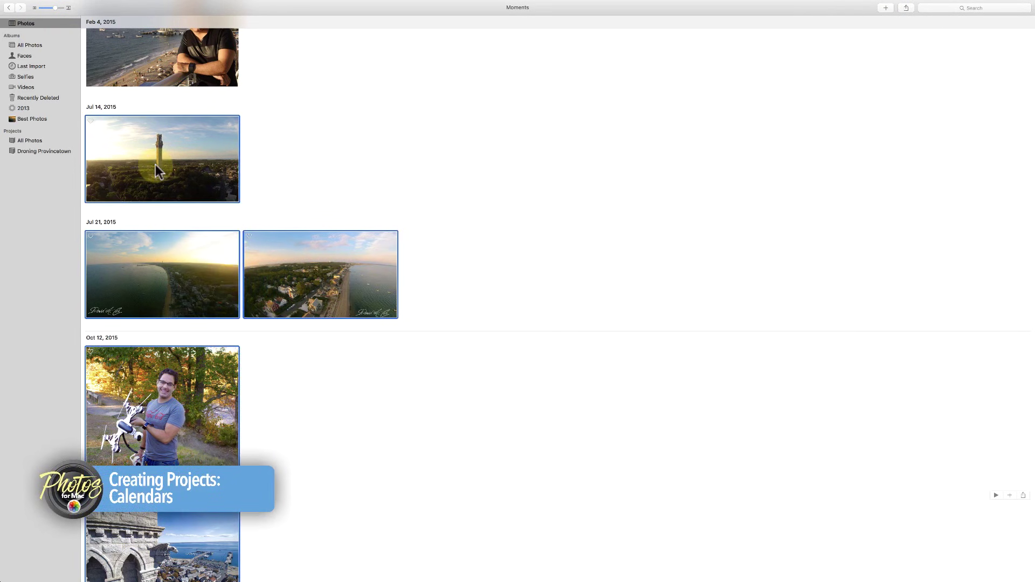
pyautogui.click(887, 17)
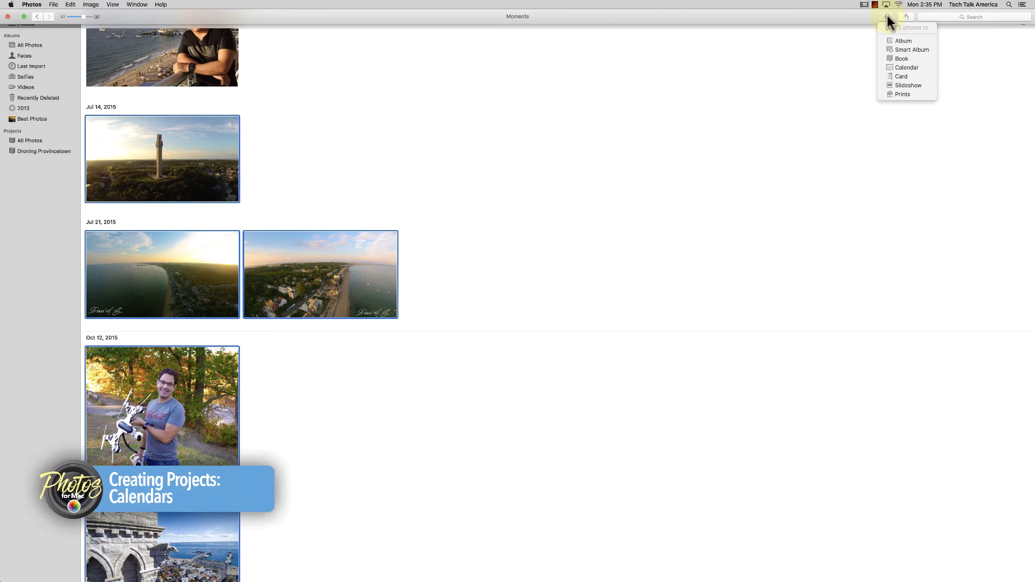
pyautogui.click(886, 68)
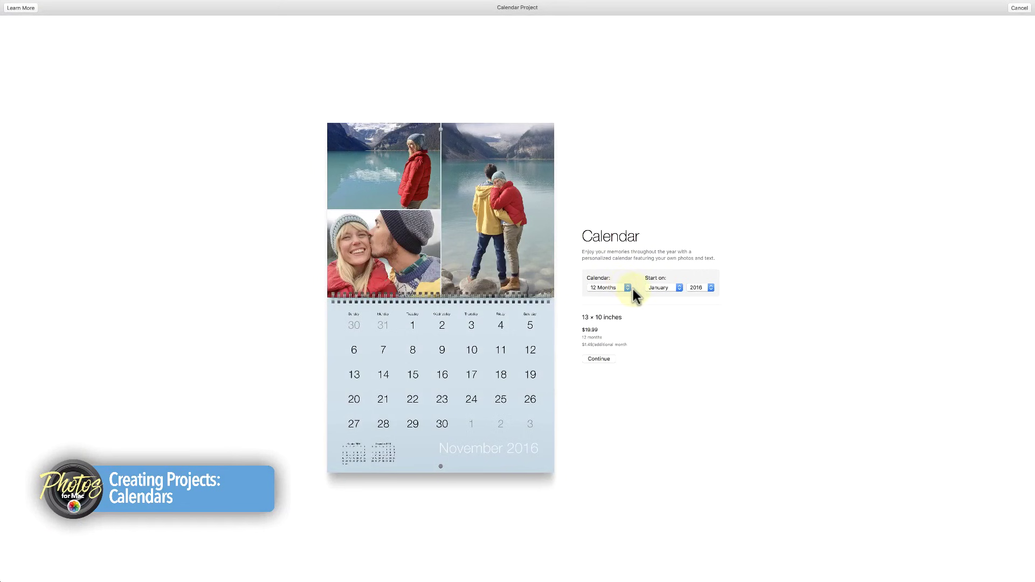
pyautogui.click(697, 286)
pyautogui.click(695, 295)
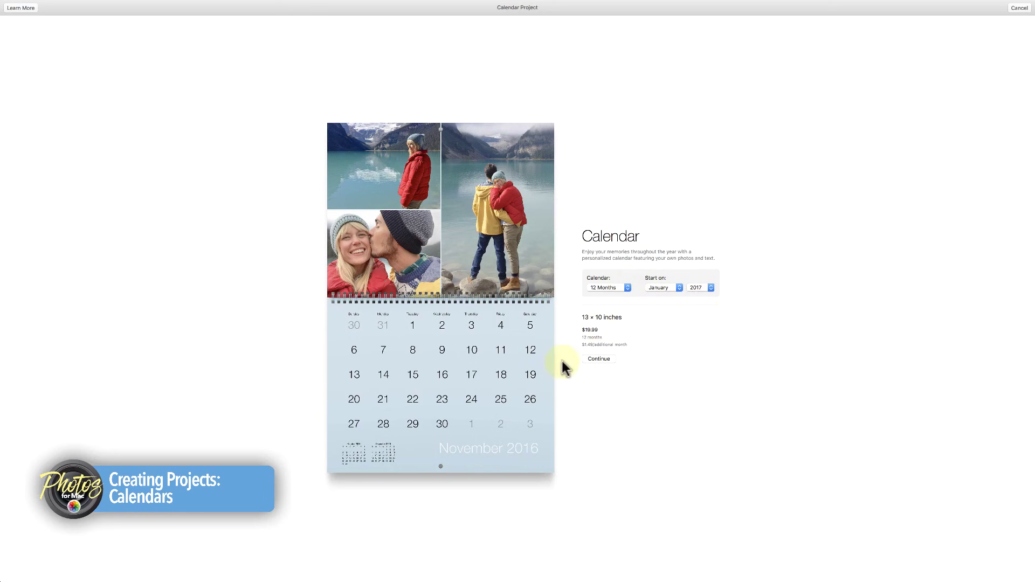
pyautogui.click(597, 354)
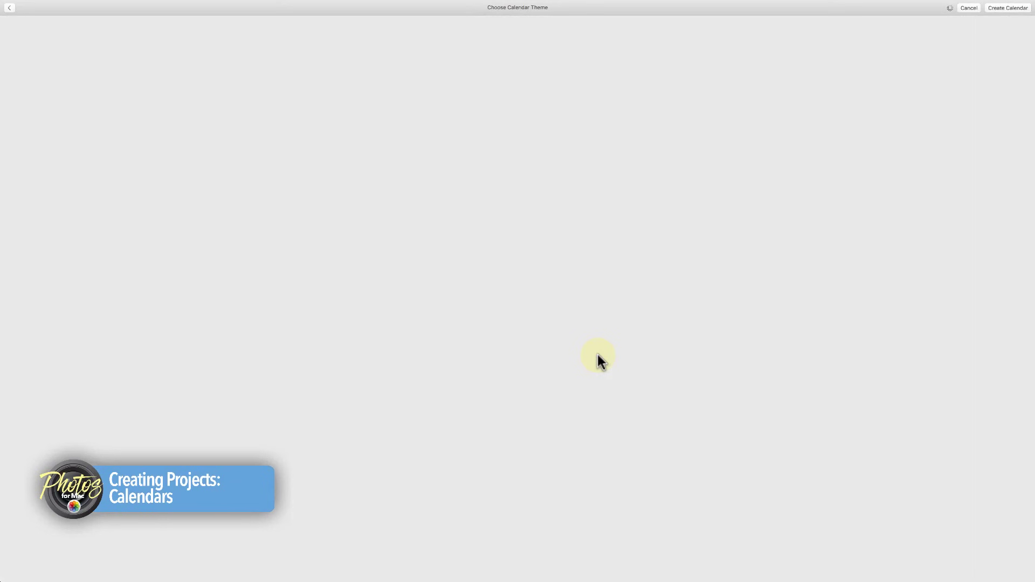
pyautogui.click(10, 8)
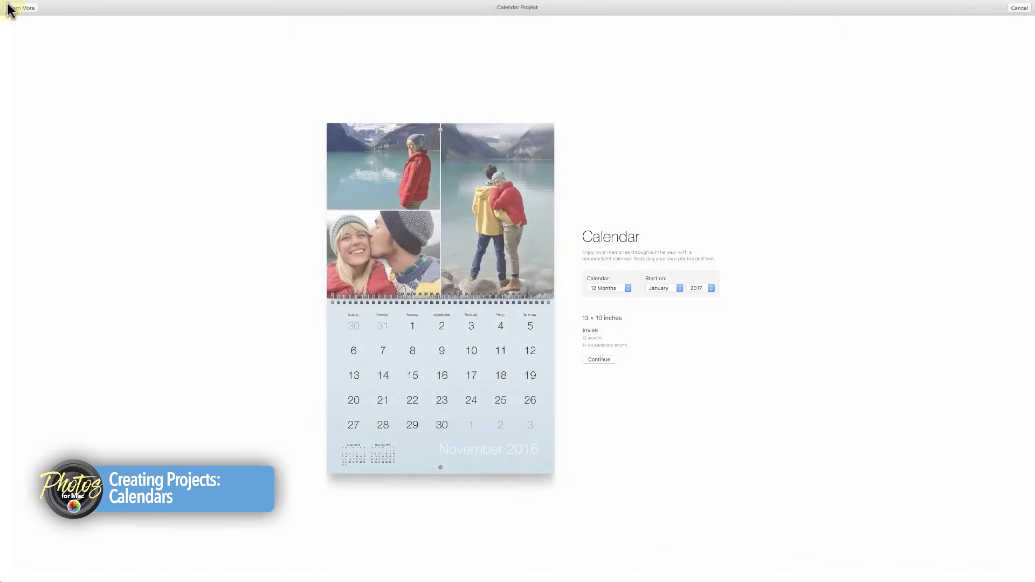
pyautogui.click(1020, 8)
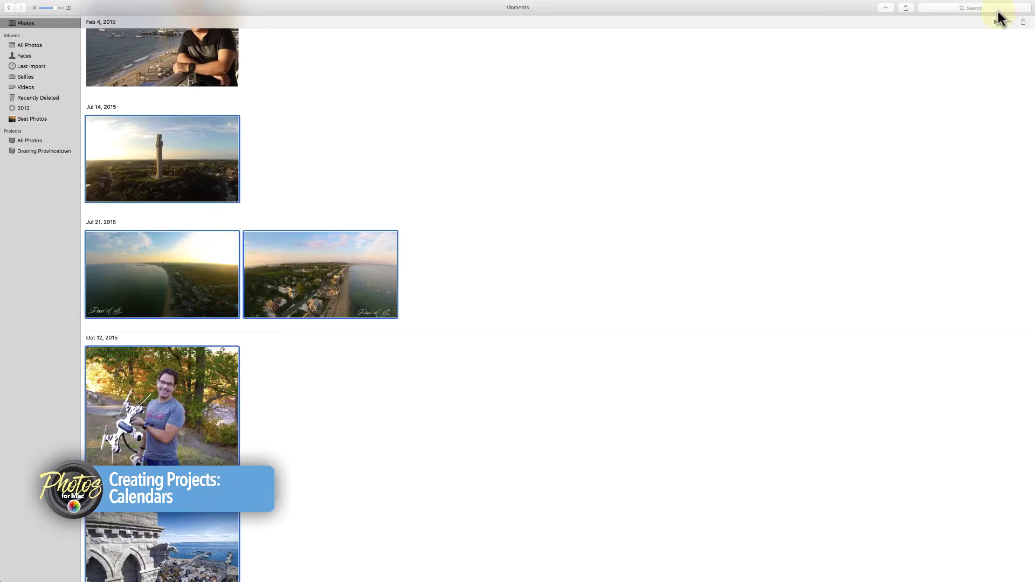
# Step: Create a 12-month calendar project starting January 2017 with the black Big Date theme shown with the California cover
pyautogui.click(888, 16)
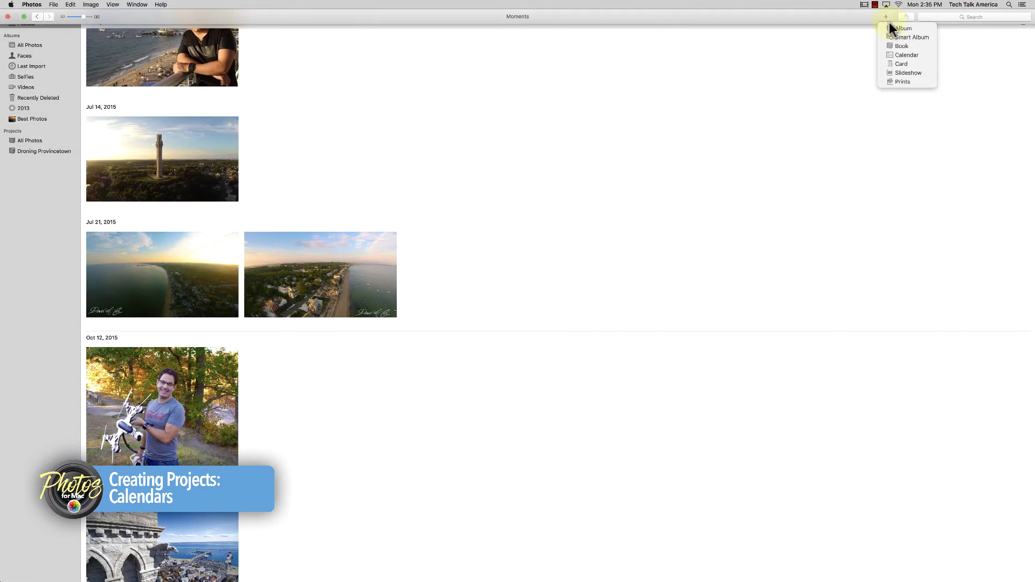
pyautogui.click(892, 53)
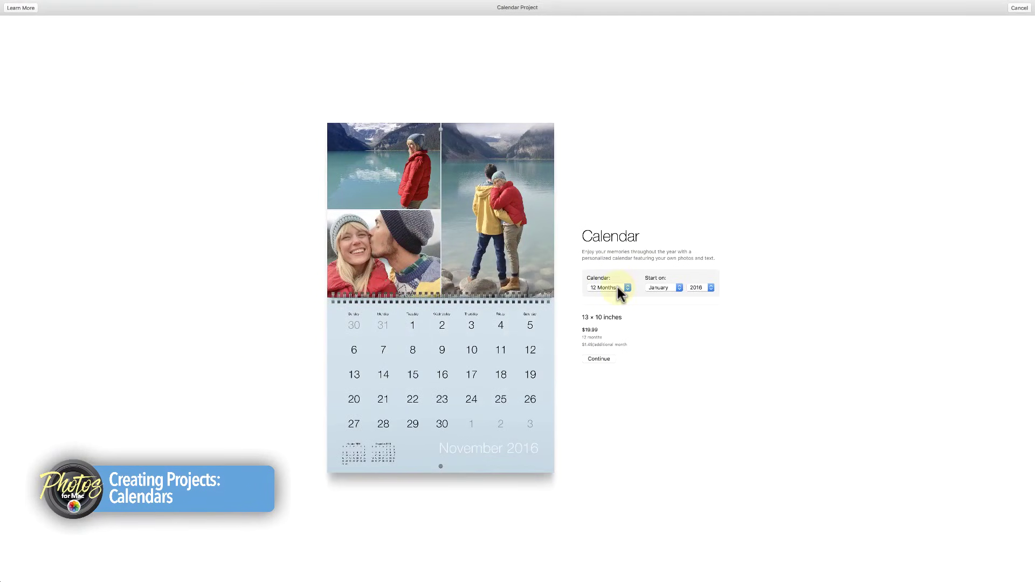
pyautogui.click(694, 288)
pyautogui.click(597, 359)
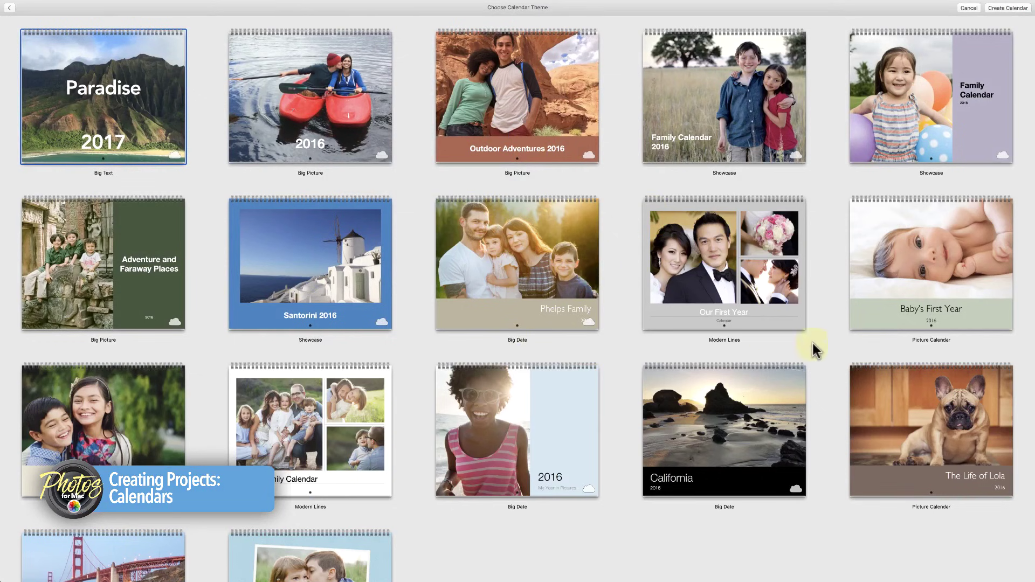
pyautogui.click(733, 444)
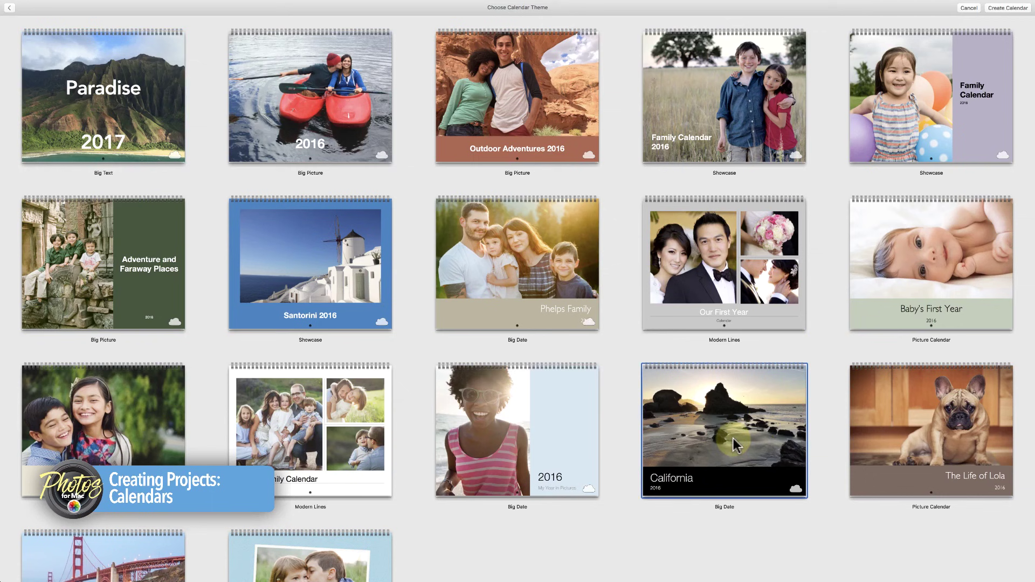
pyautogui.doubleClick(733, 438)
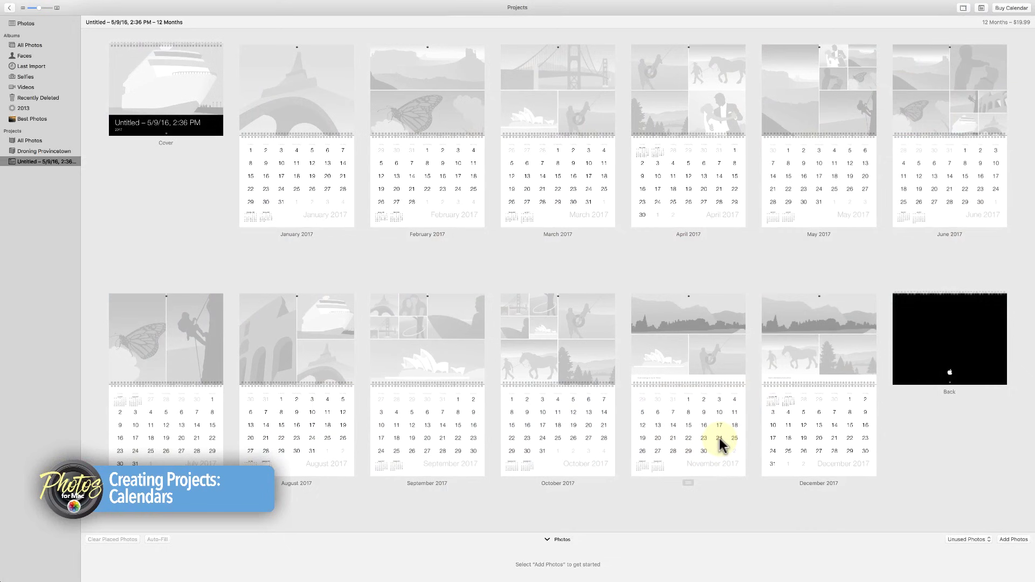
# Step: Add the Jul 14, 2015 tower photo from the library to the untitled calendar project and open the project
pyautogui.doubleClick(171, 85)
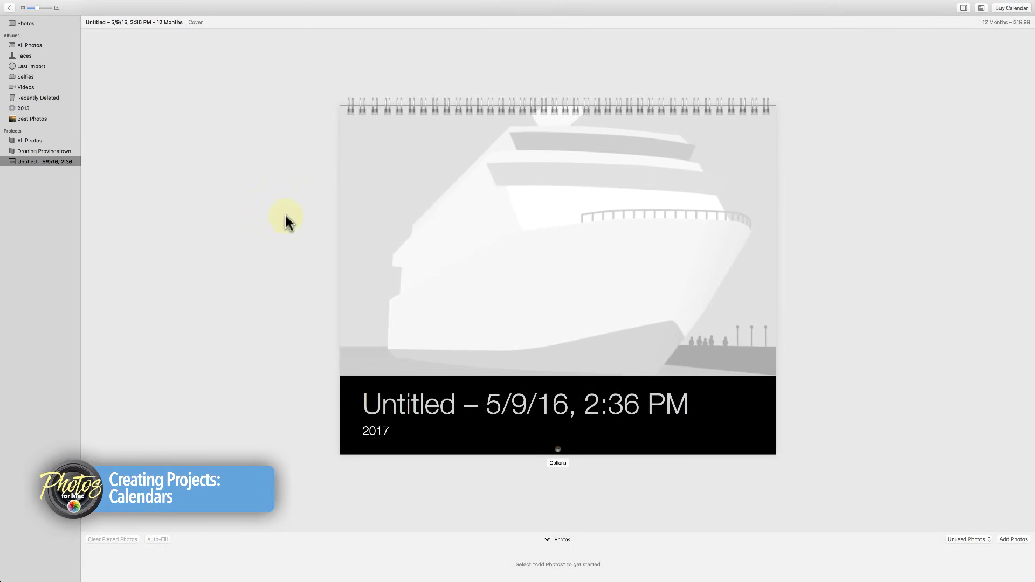
pyautogui.click(25, 23)
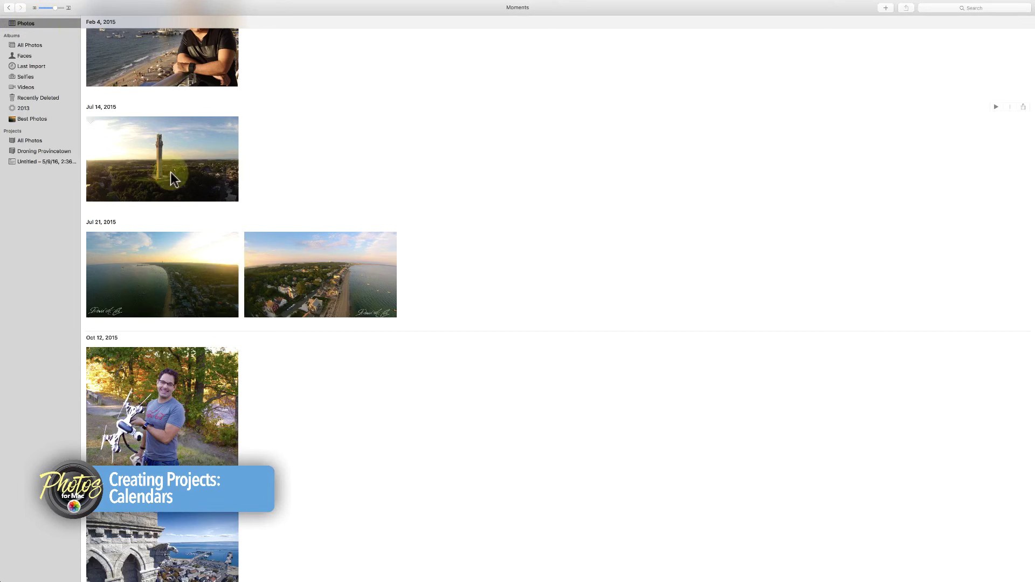
pyautogui.moveTo(166, 160); pyautogui.dragTo(59, 160)
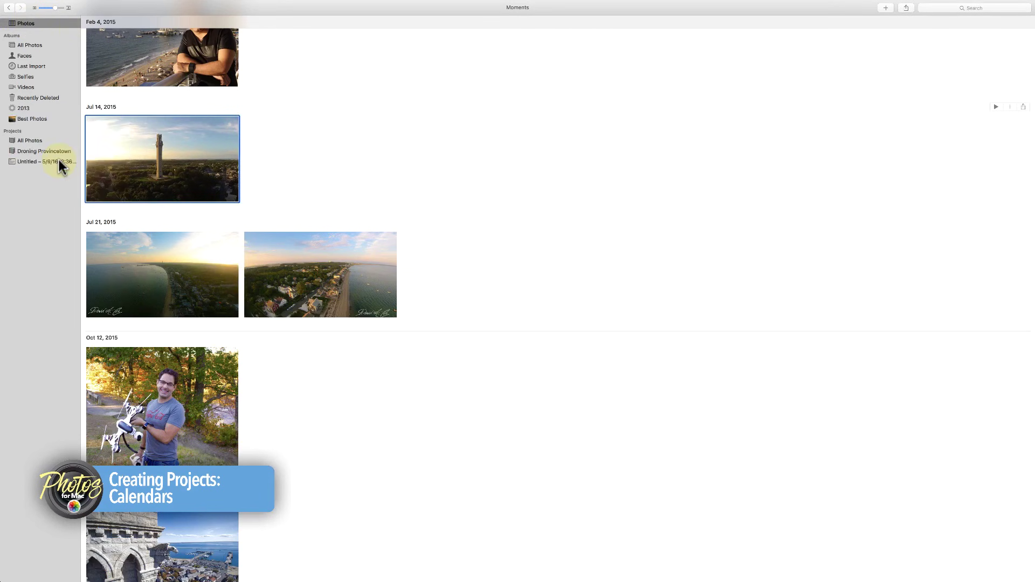
pyautogui.click(30, 160)
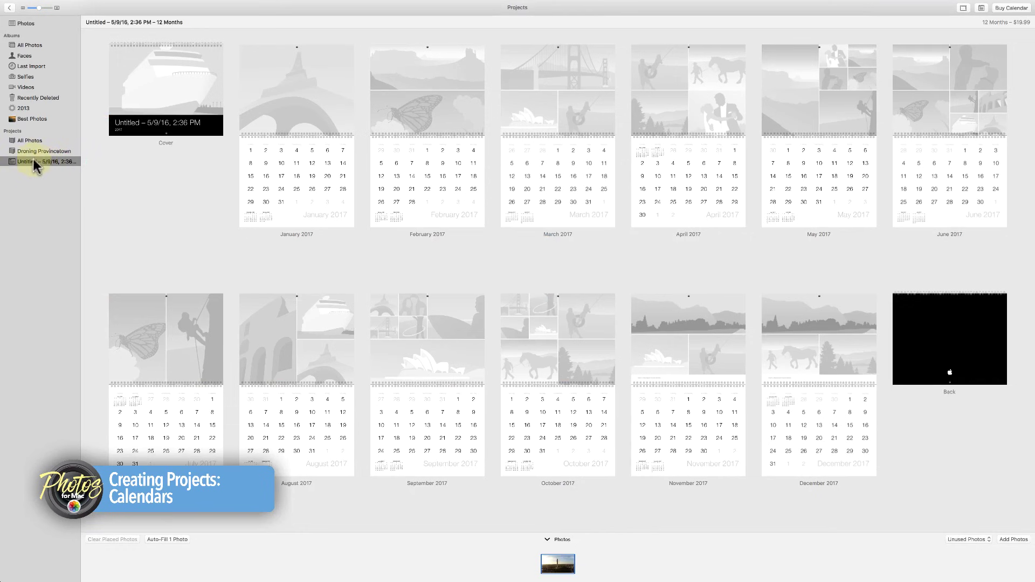
# Step: Rename the untitled calendar project as "Calendar"
pyautogui.click(43, 160)
pyautogui.write('Calendar')
pyautogui.press('Return')
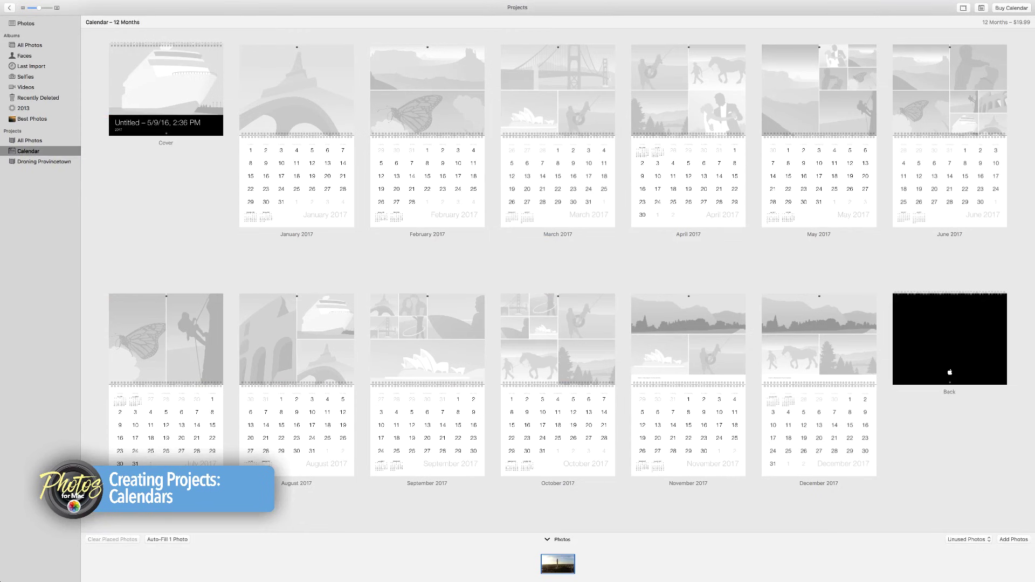
# Step: Place the tower photo on the calendar's cover and bring up the text options of the cover title
pyautogui.doubleClick(161, 84)
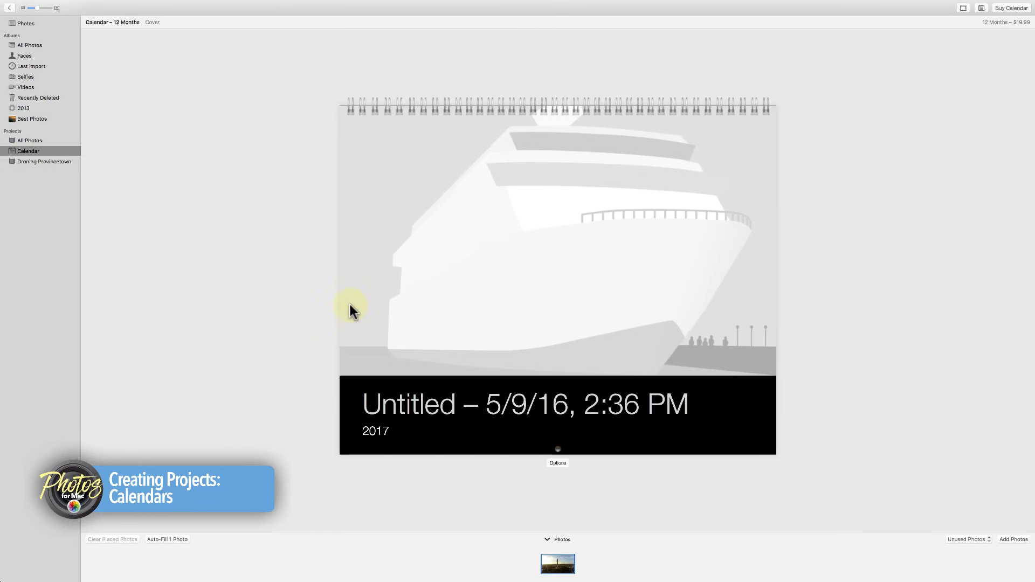
pyautogui.moveTo(564, 561); pyautogui.dragTo(601, 318)
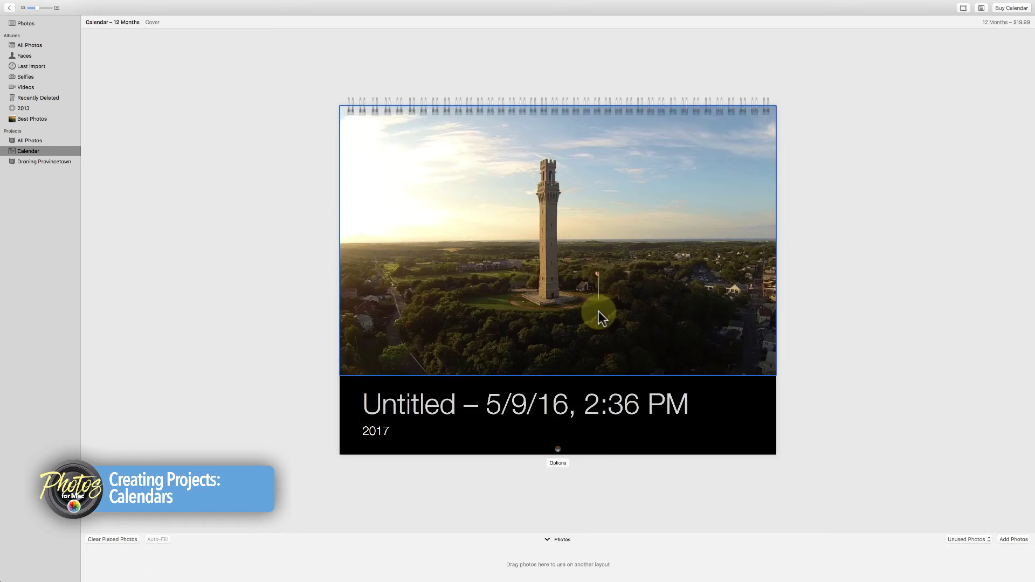
pyautogui.click(458, 405)
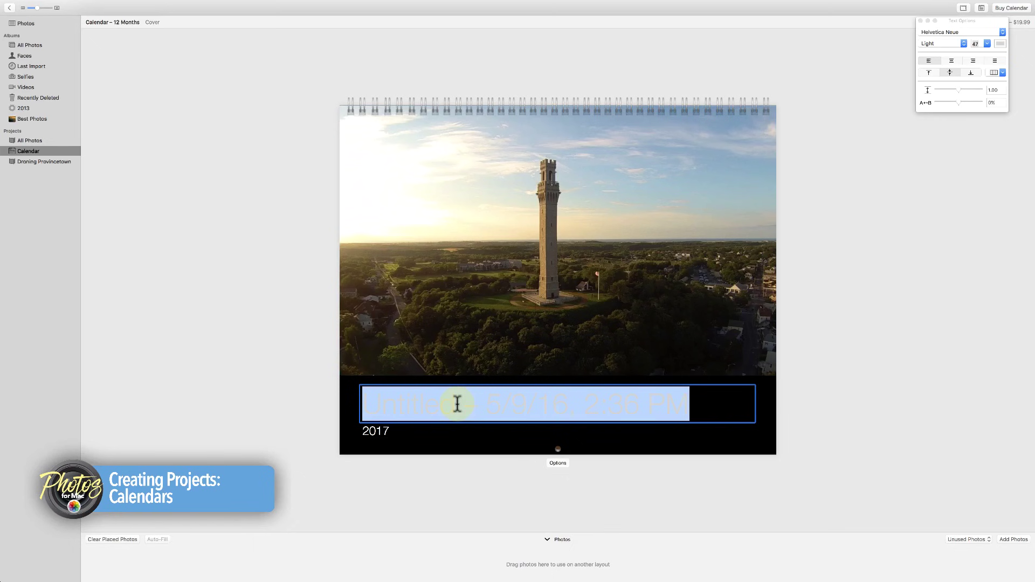
pyautogui.click(746, 503)
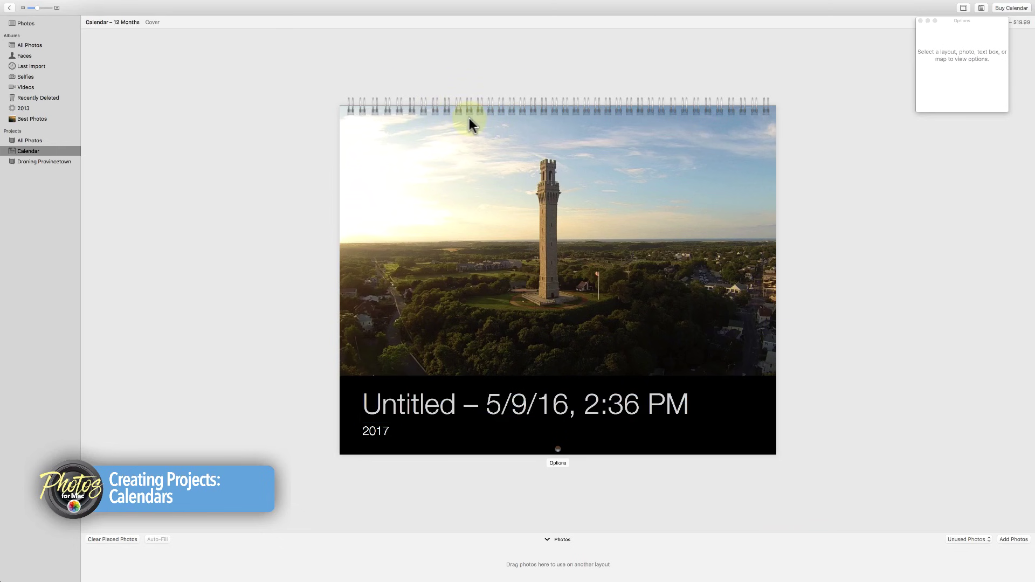
# Step: Add the Jan 21 painted-style photo of the couple from the library to the Calendar project and open the project
pyautogui.press('Right')
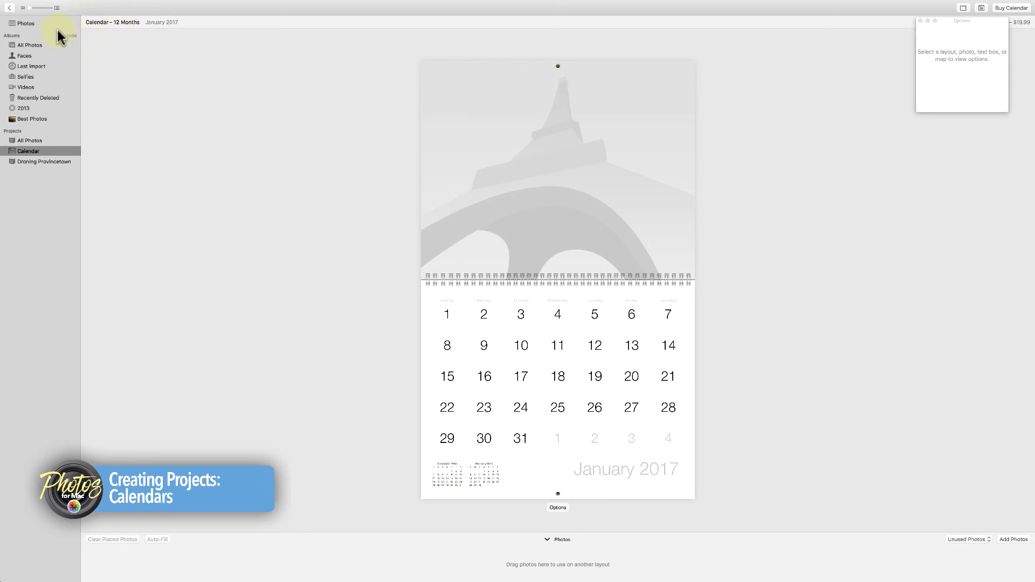
pyautogui.click(38, 23)
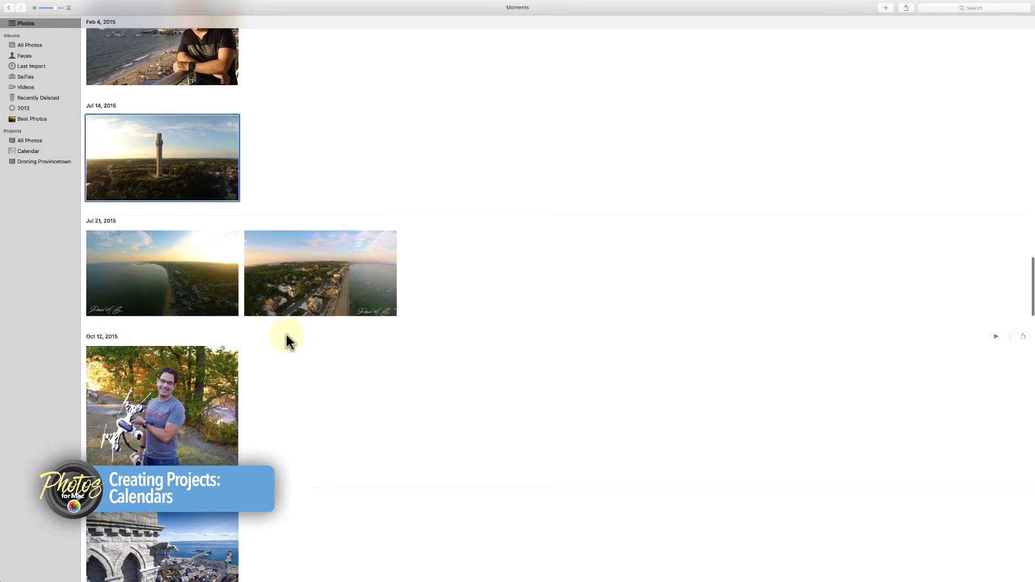
pyautogui.scroll(-5, 286, 337)
pyautogui.scroll(-9, 286, 338)
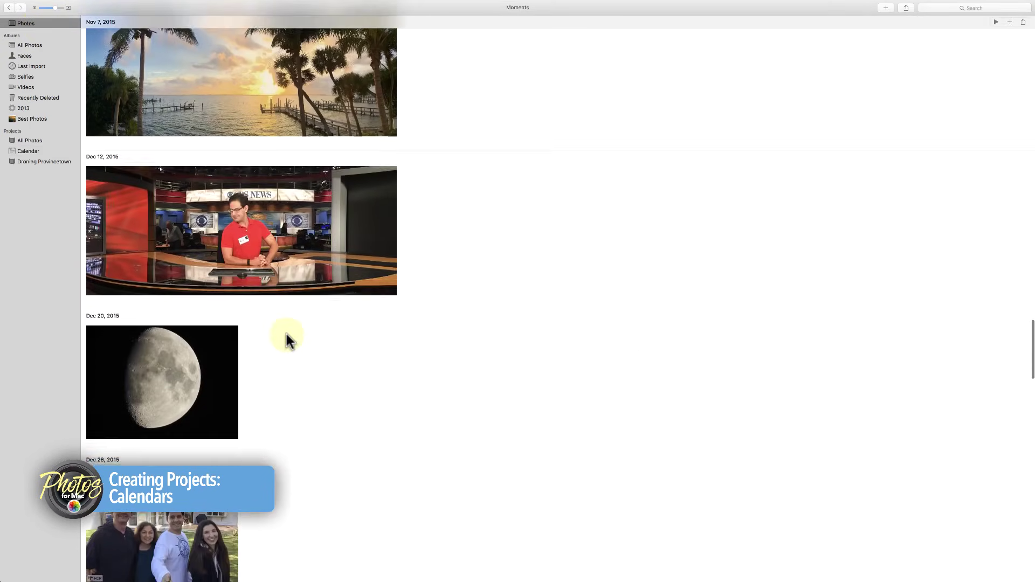
pyautogui.scroll(-5, 286, 338)
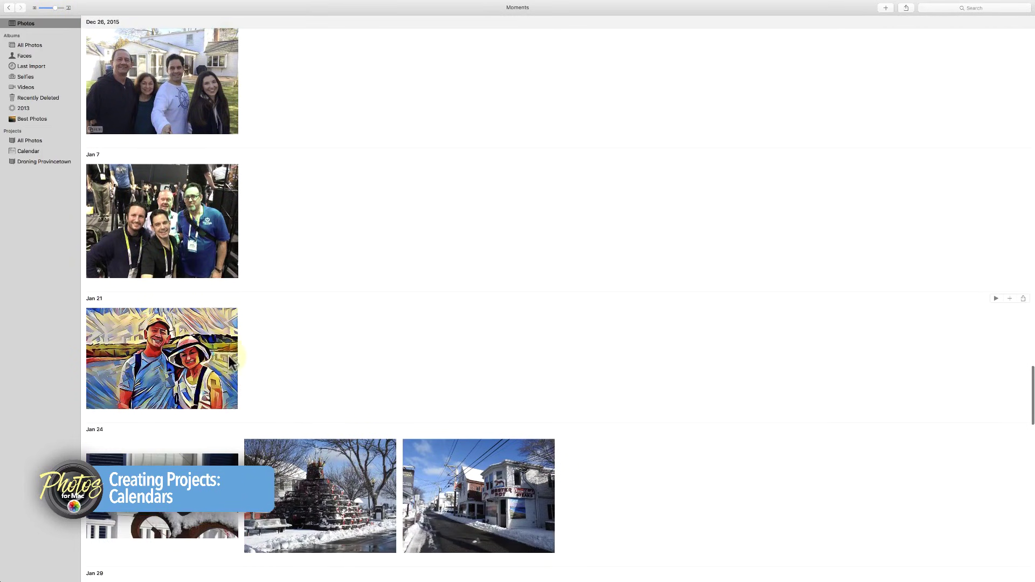
pyautogui.click(153, 345)
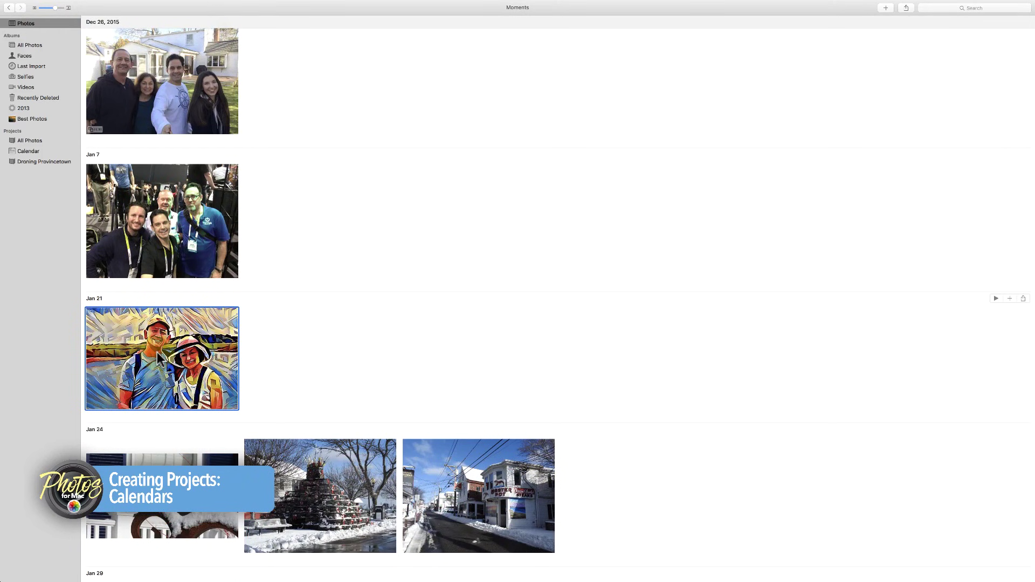
pyautogui.moveTo(151, 371); pyautogui.dragTo(37, 150)
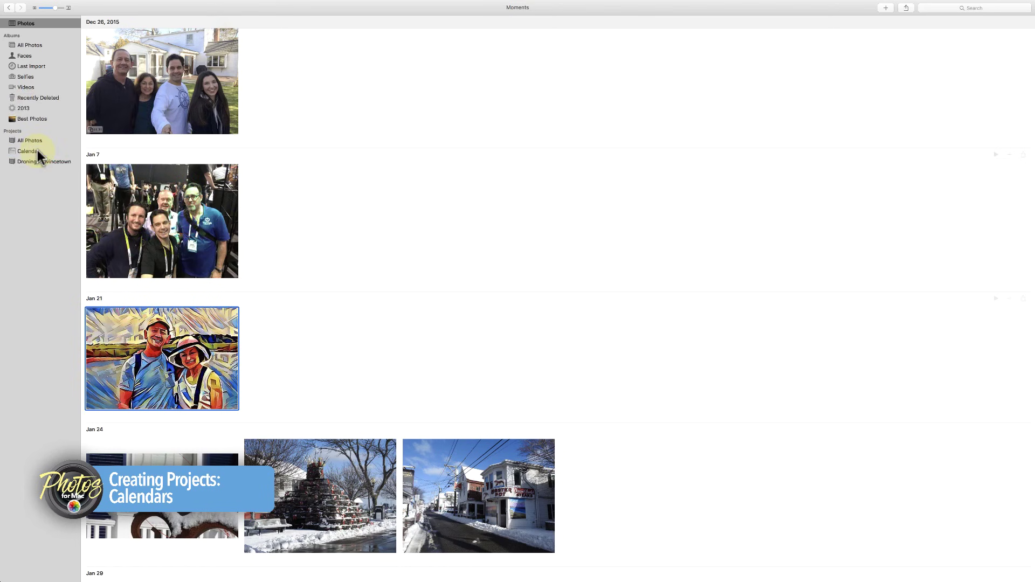
pyautogui.click(27, 149)
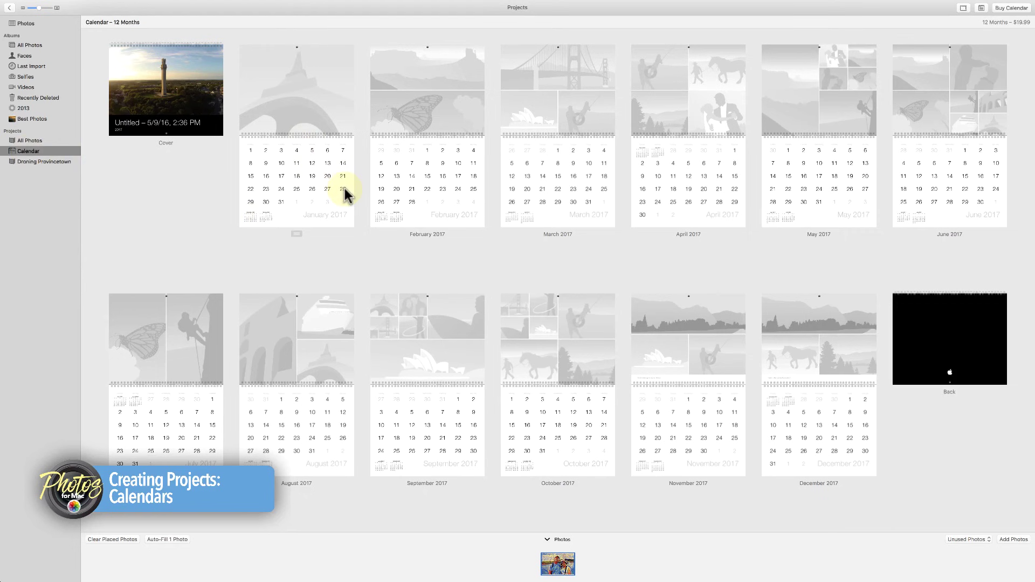
# Step: Place the couple photo on the January 25 date of the January 2017 page and select the January 28 text box
pyautogui.click(311, 198)
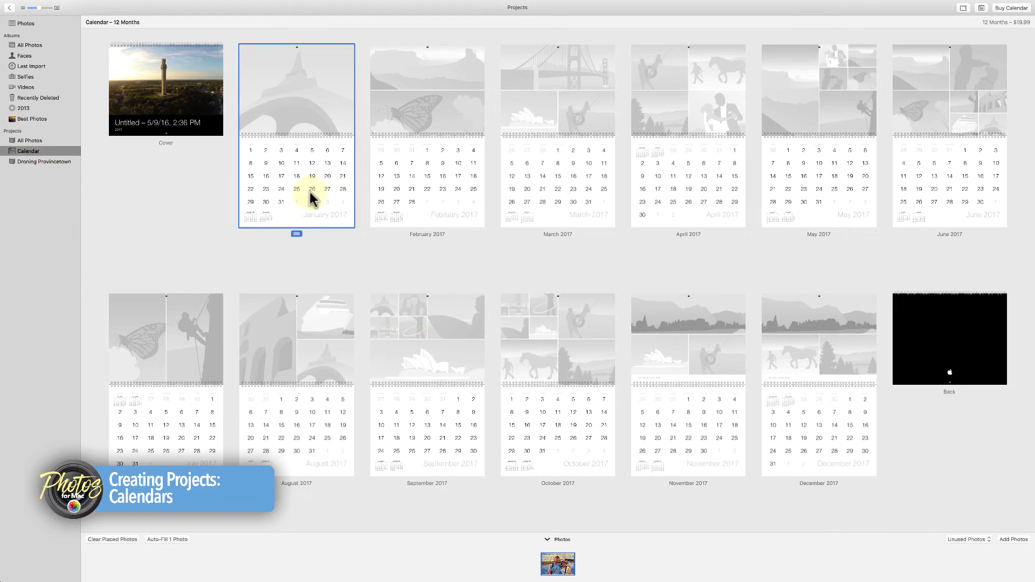
pyautogui.doubleClick(311, 198)
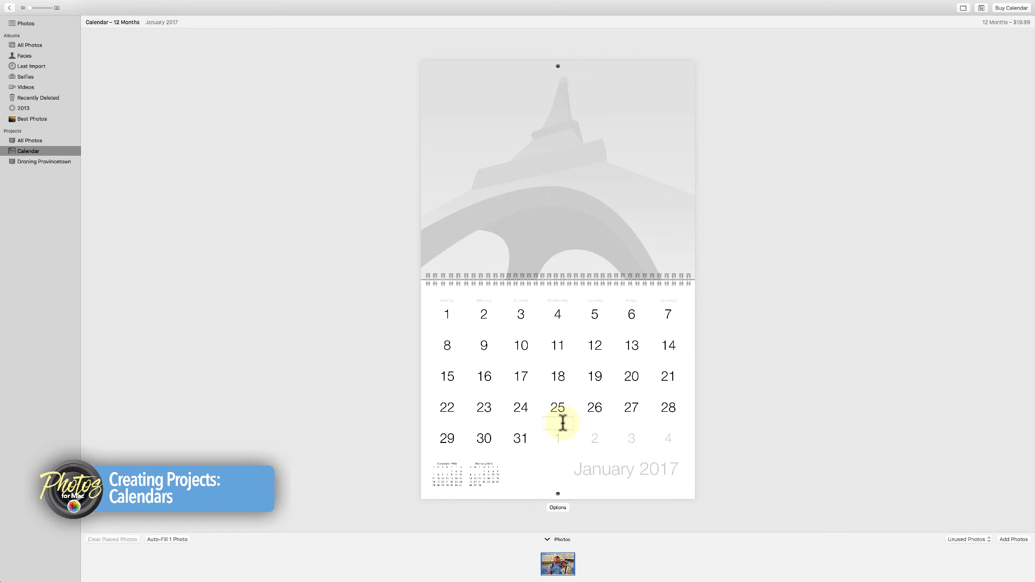
pyautogui.moveTo(557, 564); pyautogui.dragTo(558, 418)
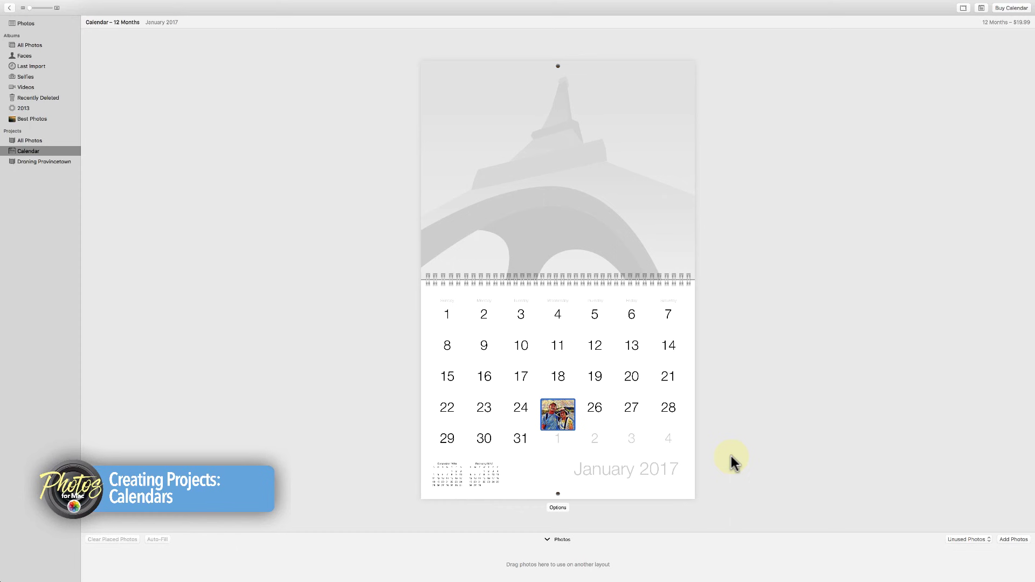
pyautogui.click(666, 422)
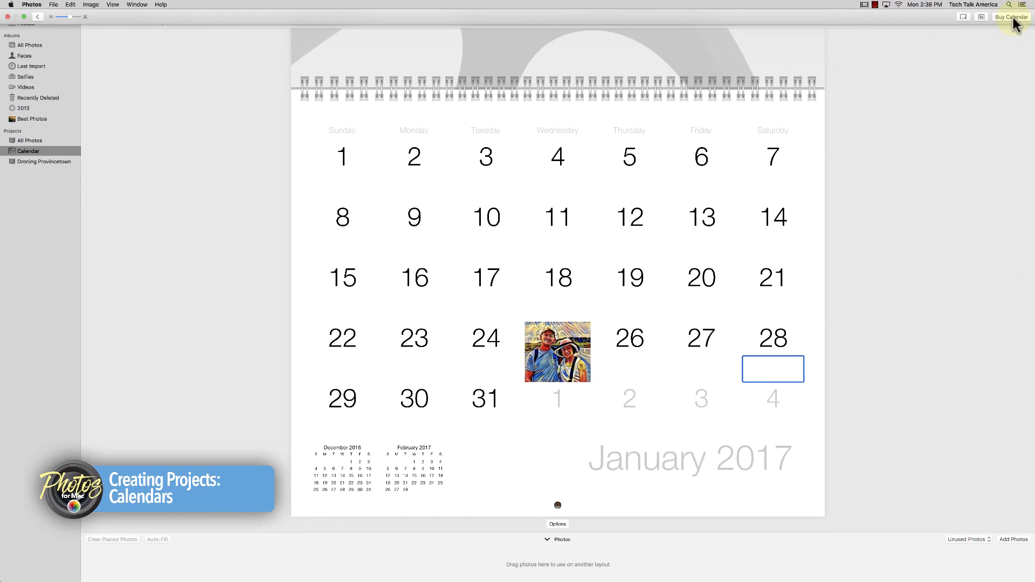
# Step: Show United States national holidays in the calendar, exclude the Apple logo, and open the layout and photo options
pyautogui.click(982, 17)
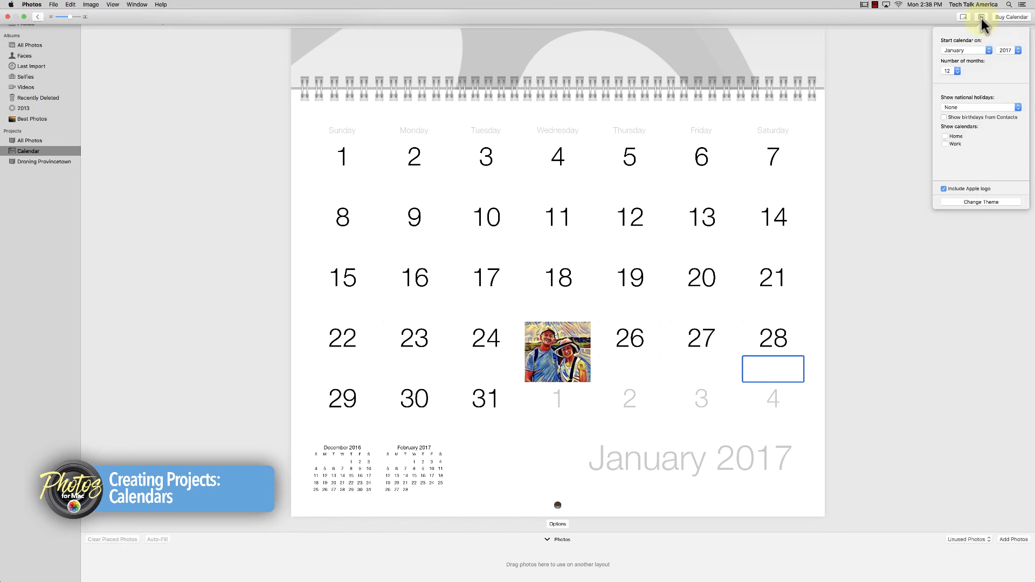
pyautogui.click(968, 99)
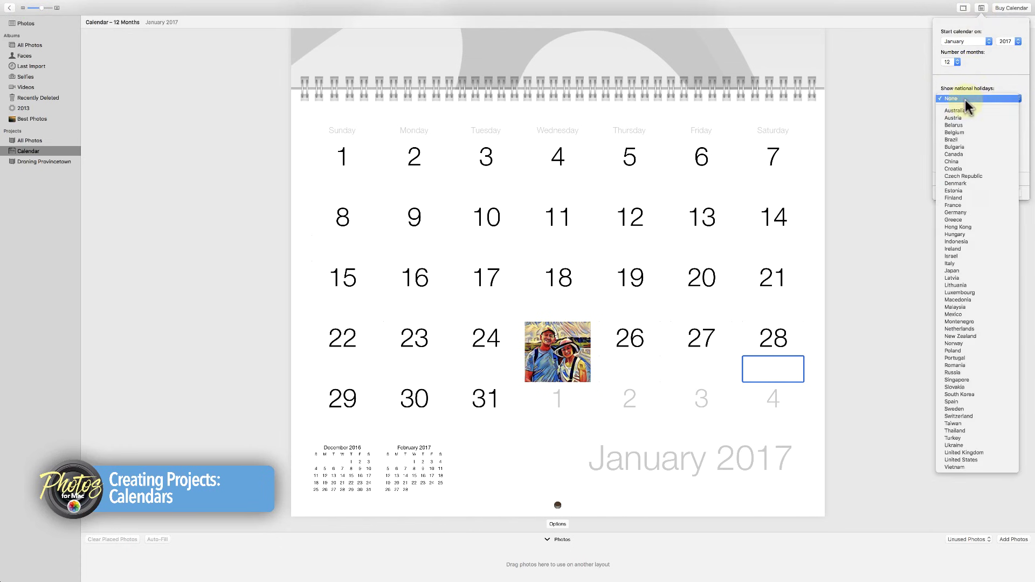
pyautogui.click(953, 460)
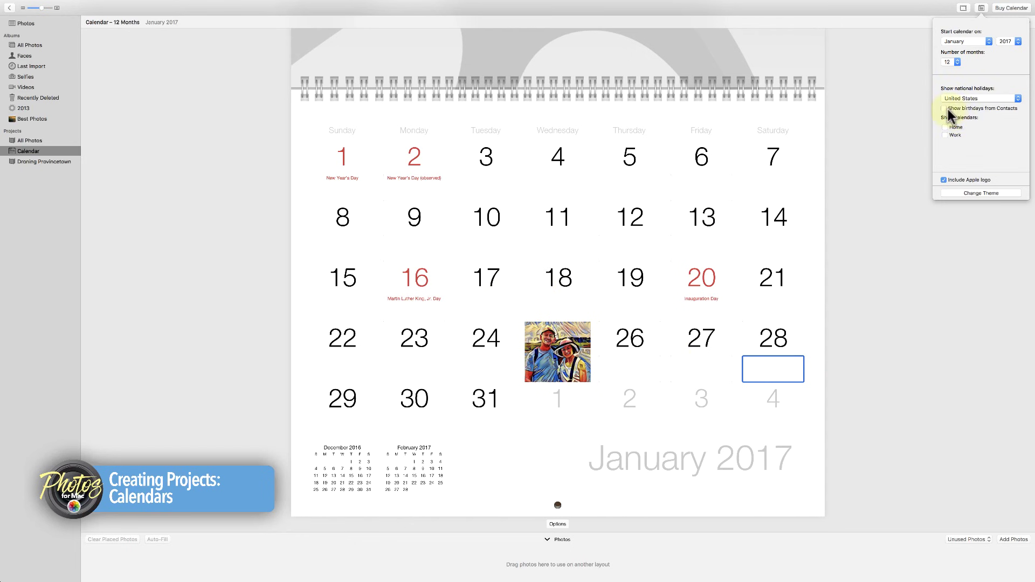
pyautogui.click(998, 110)
pyautogui.click(944, 108)
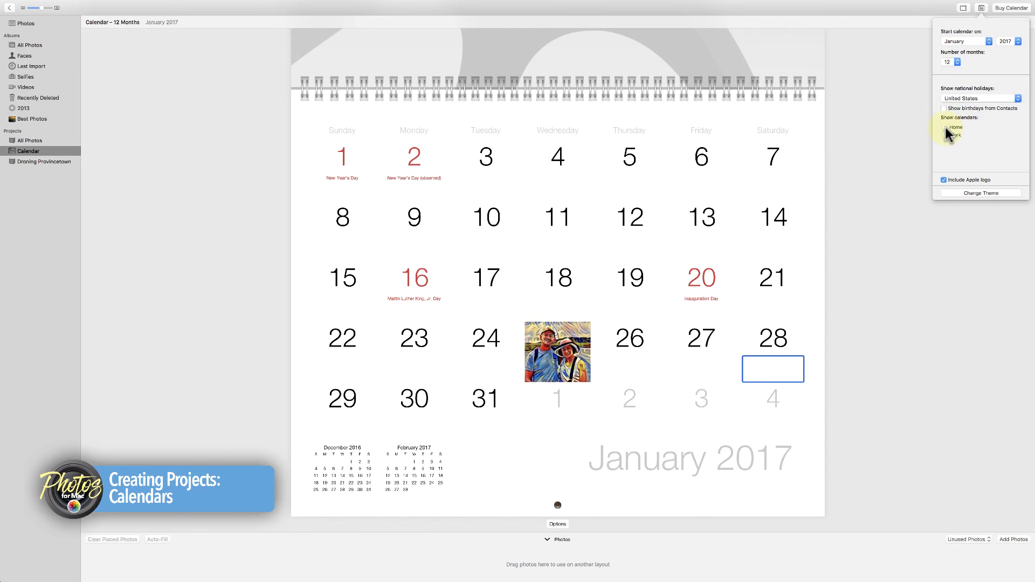
pyautogui.click(943, 180)
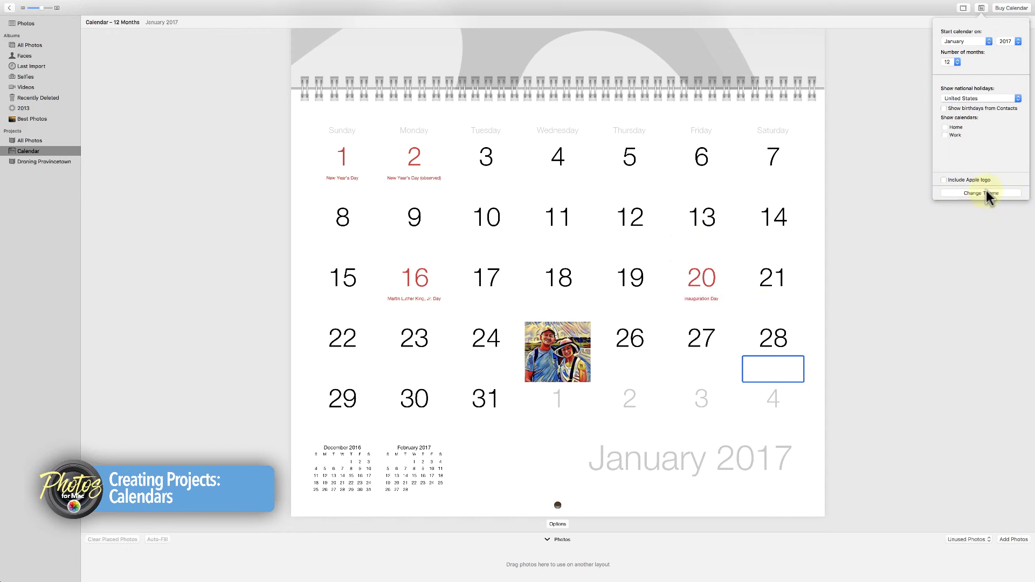
pyautogui.click(982, 8)
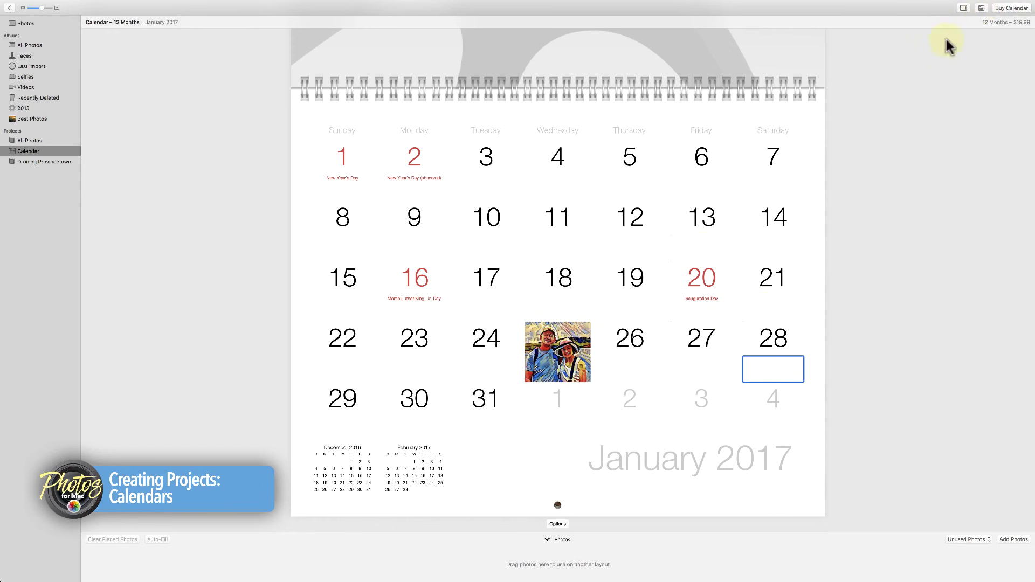
pyautogui.click(963, 8)
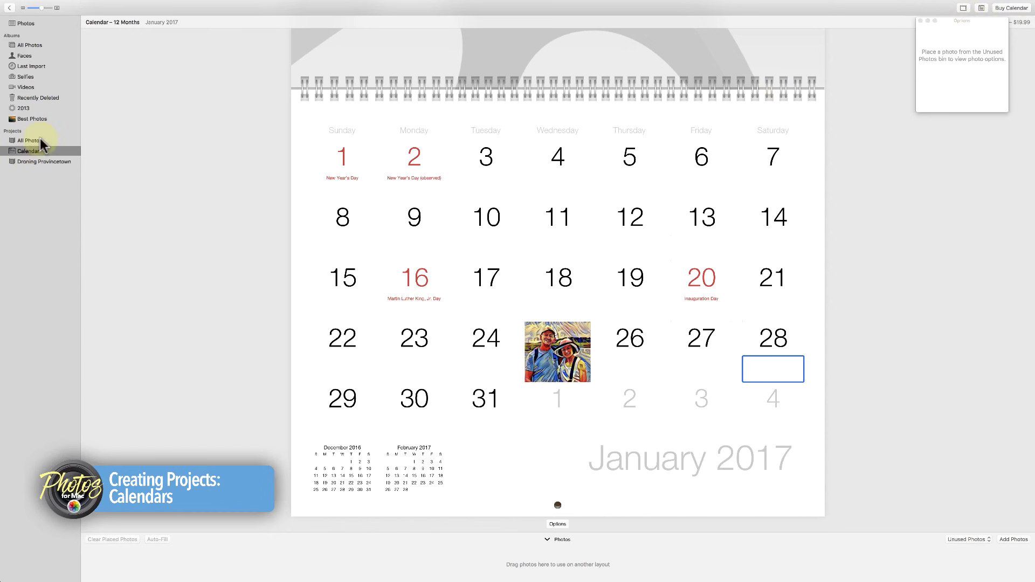
# Step: Return to the photo library and select the May 29, 2013 photo of the wooden shed
pyautogui.click(25, 24)
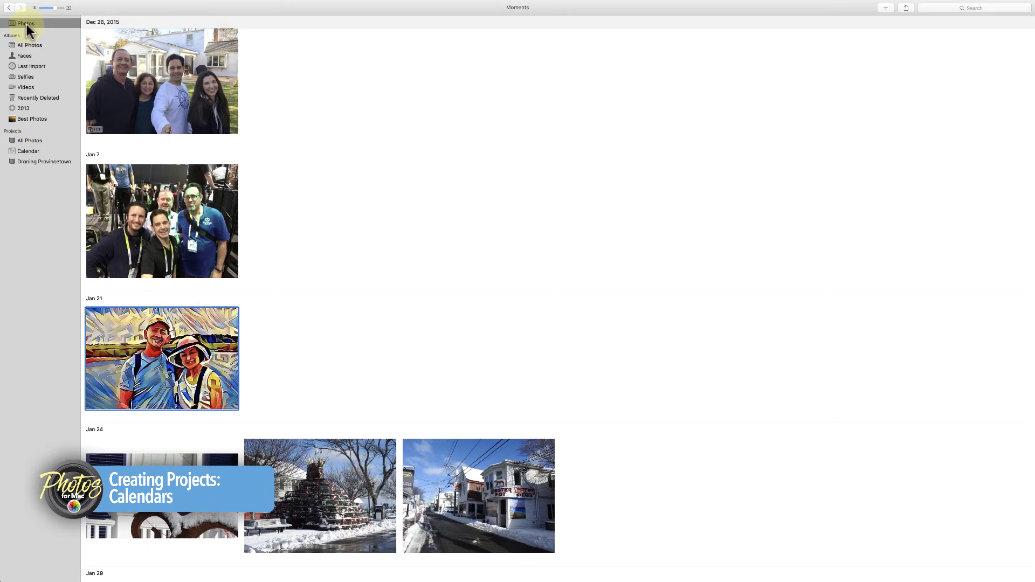
pyautogui.click(376, 165)
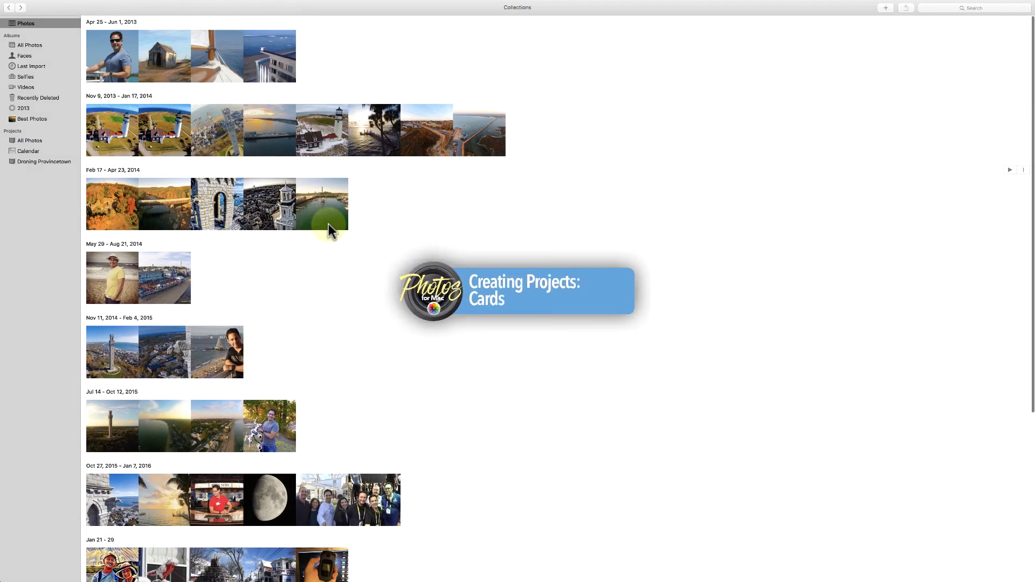
pyautogui.click(152, 63)
pyautogui.click(182, 287)
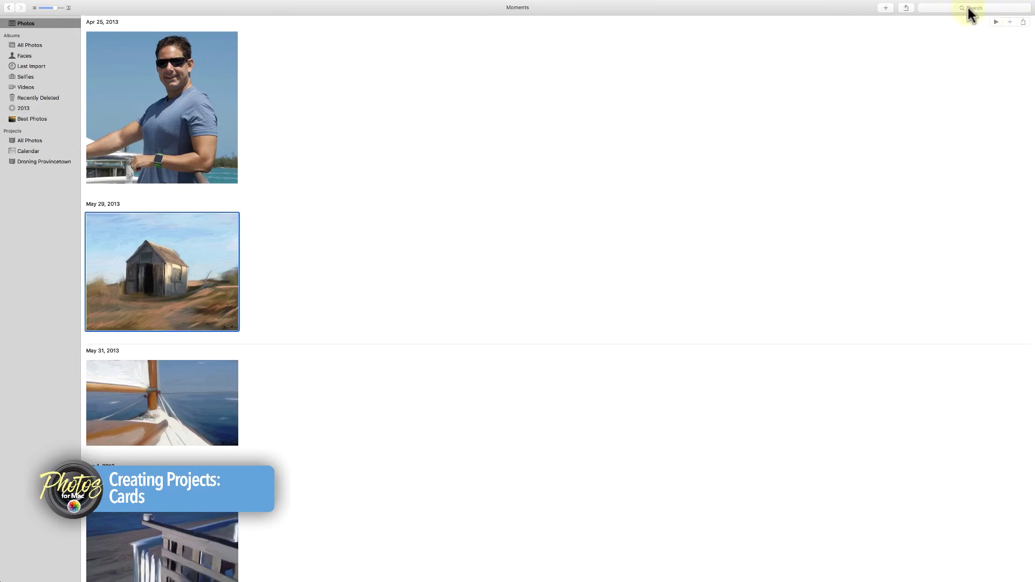
# Step: Create a 5 × 7 inch Letterpress card project from the selected shed photo using the Daisies theme
pyautogui.click(886, 7)
pyautogui.click(886, 7)
pyautogui.rightClick(887, 9)
pyautogui.click(887, 9)
pyautogui.click(886, 7)
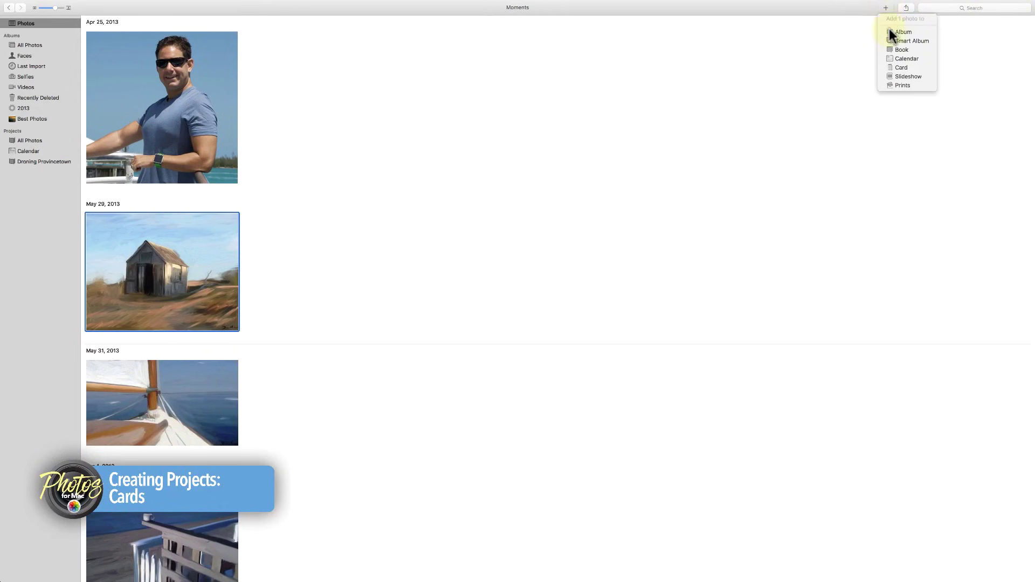
pyautogui.click(892, 66)
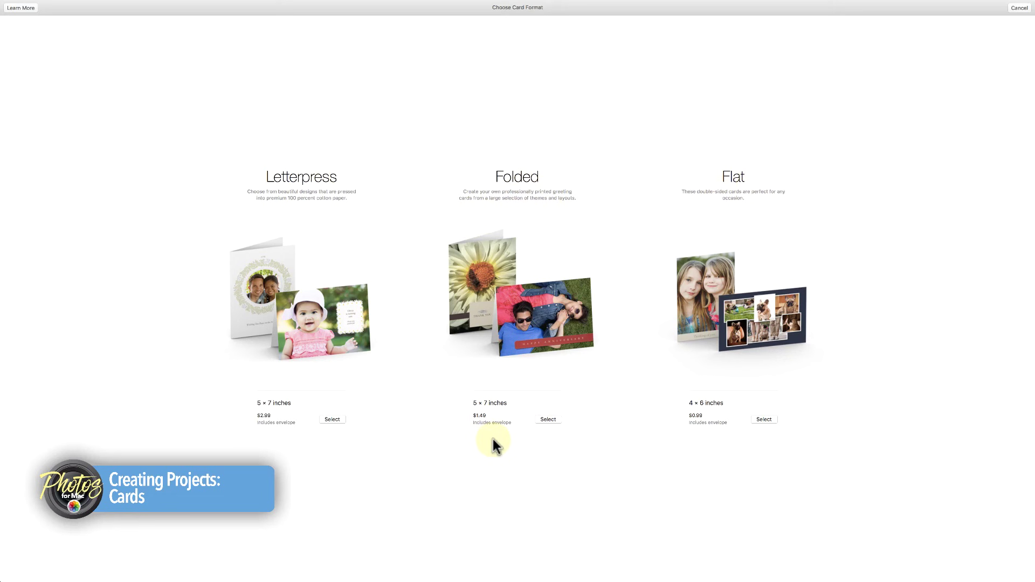
pyautogui.click(332, 419)
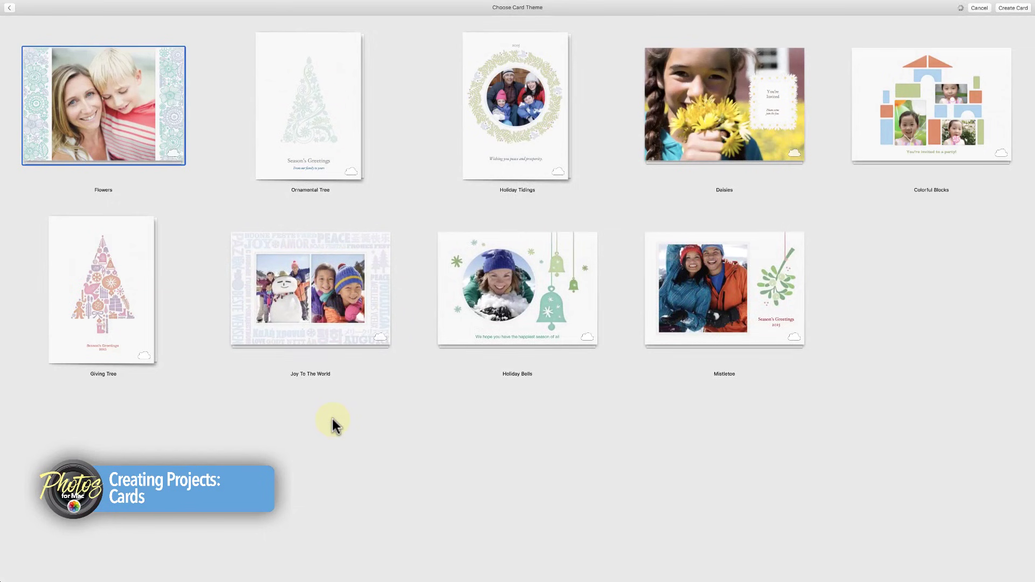
pyautogui.click(720, 111)
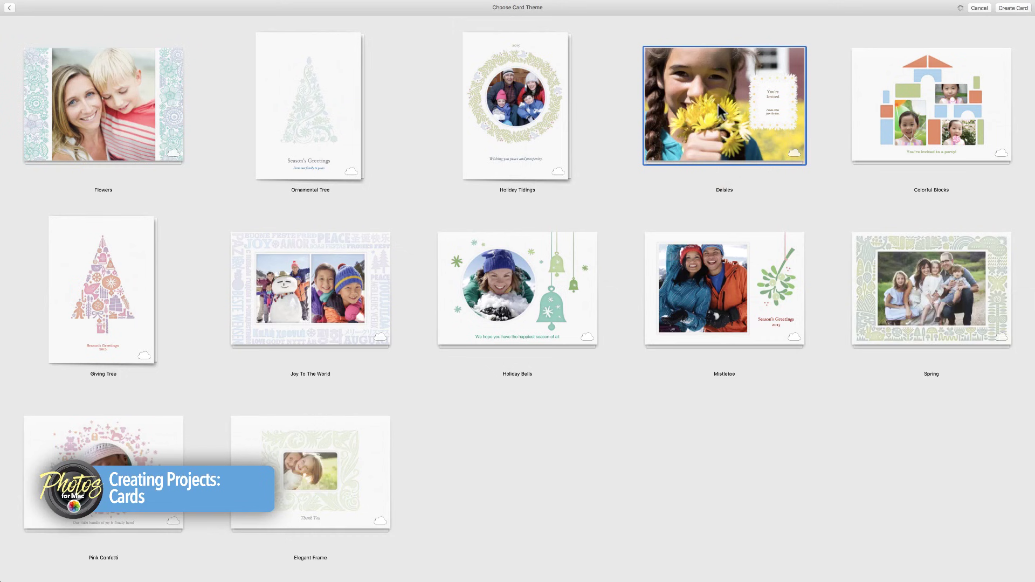
pyautogui.doubleClick(716, 114)
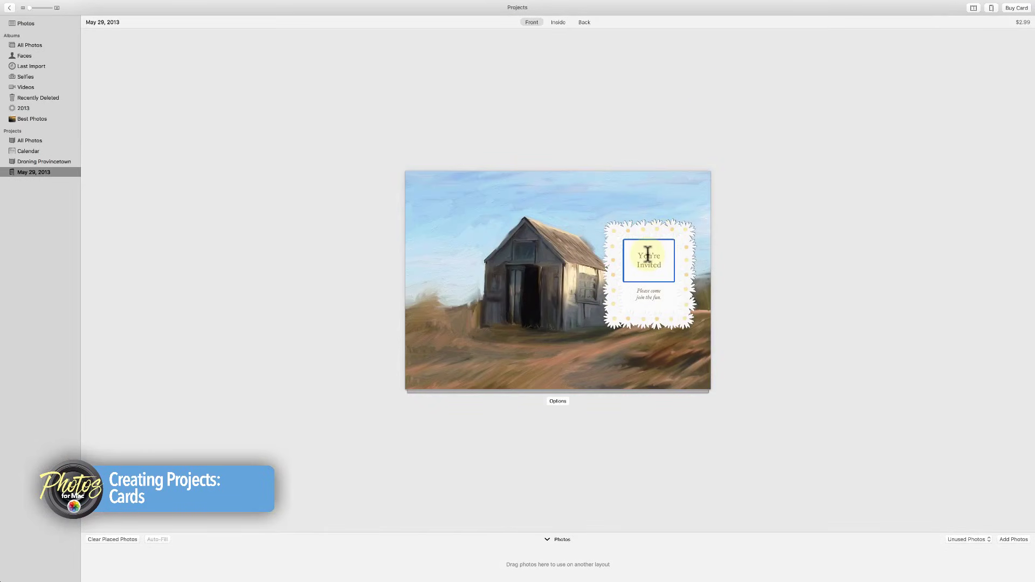
# Step: Examine the layout options of the card's front and the text options of its invitation message
pyautogui.click(641, 233)
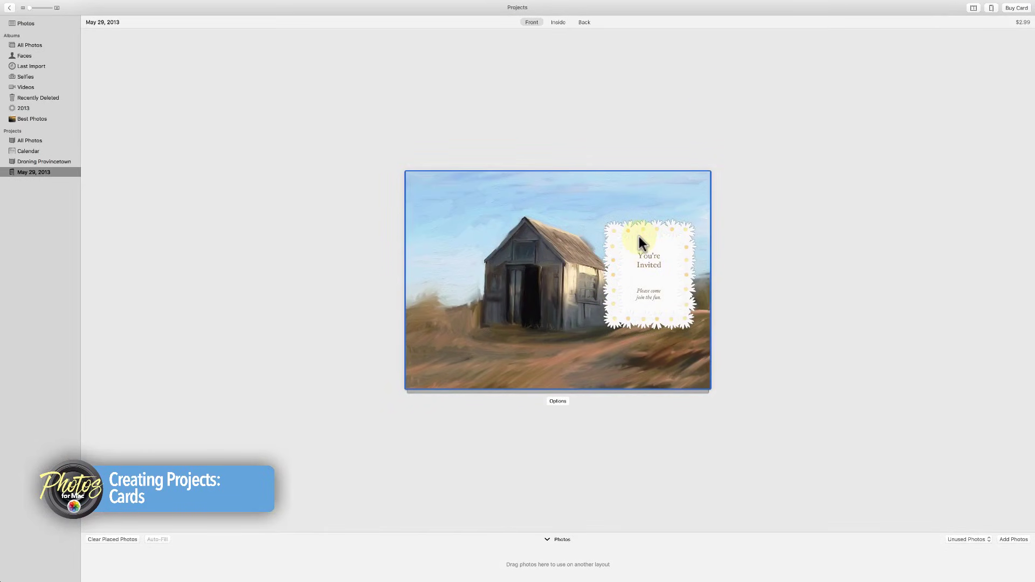
pyautogui.click(609, 335)
pyautogui.click(558, 401)
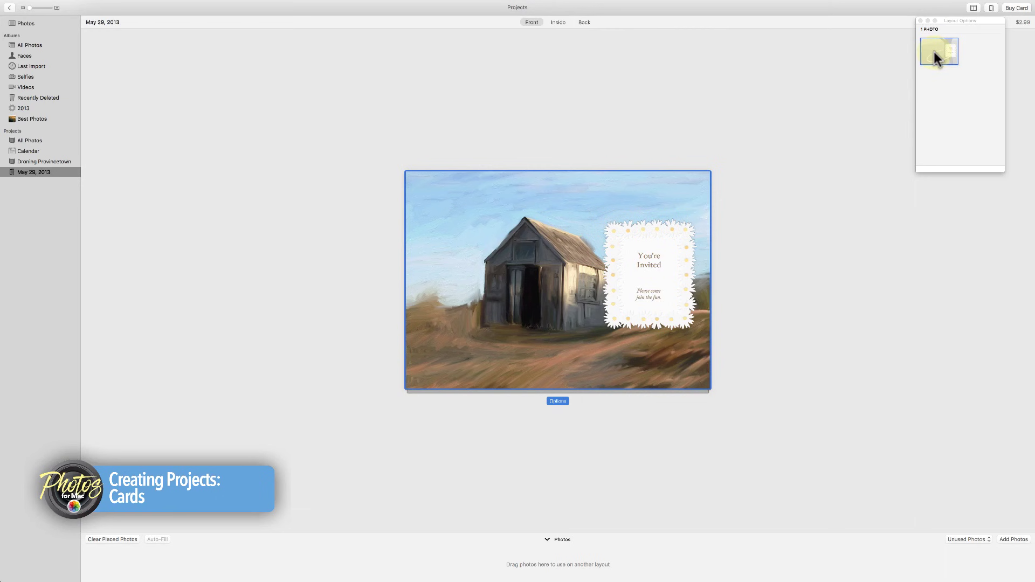
pyautogui.click(920, 21)
pyautogui.click(651, 272)
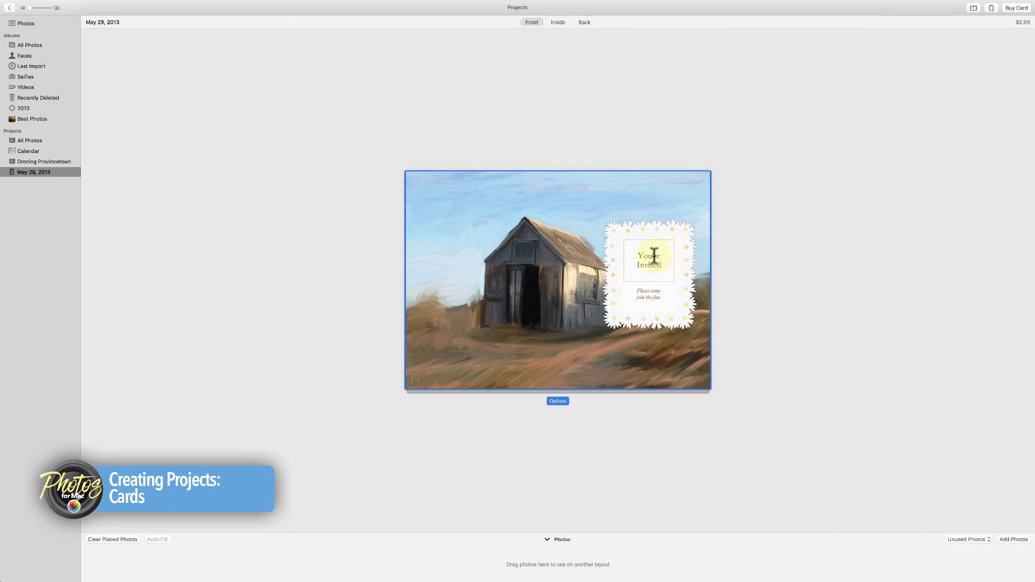
pyautogui.click(651, 275)
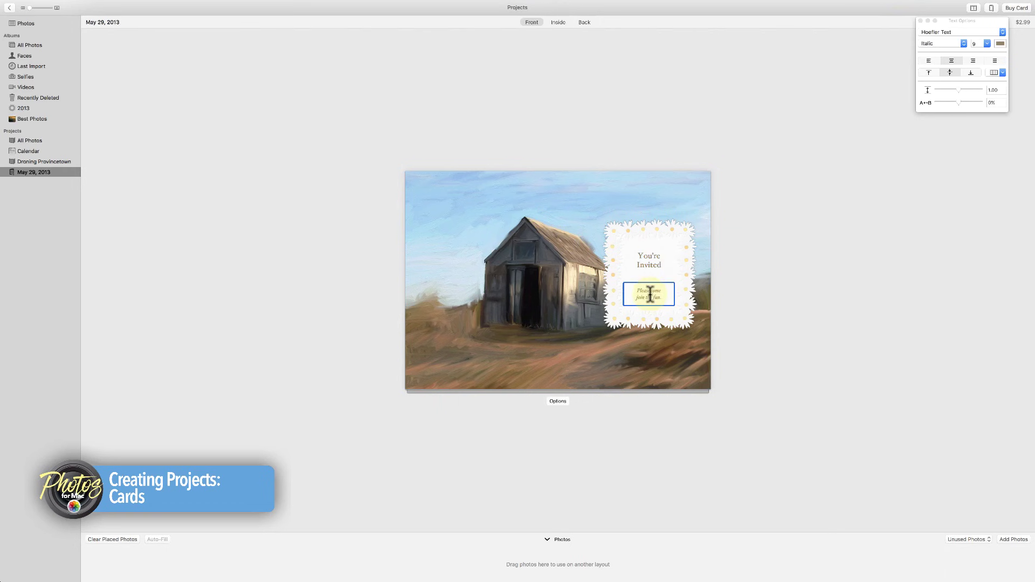
pyautogui.click(700, 298)
pyautogui.click(723, 302)
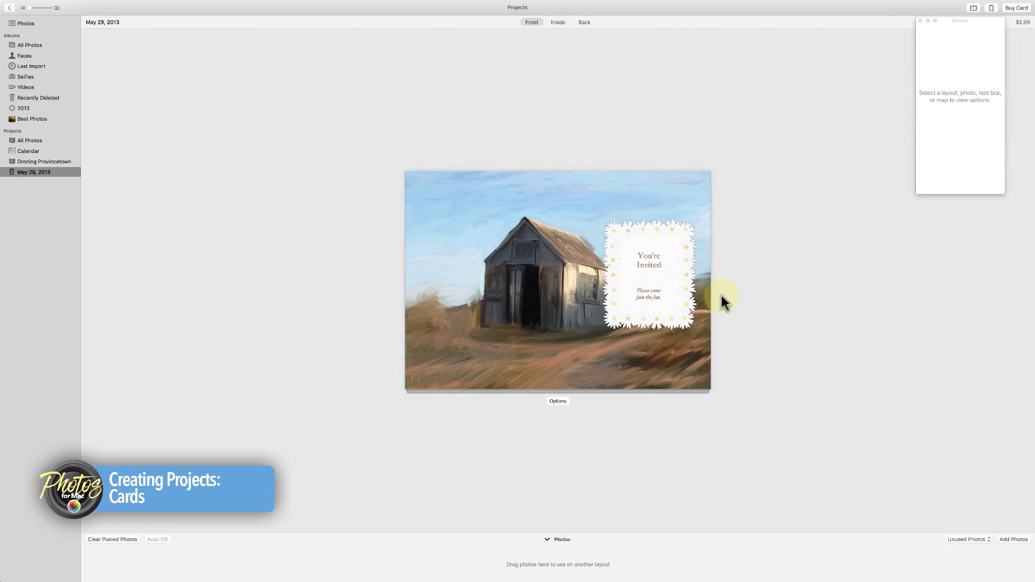
# Step: Apply the text-only layout to the inside of the card and close the layout options
pyautogui.press('Right')
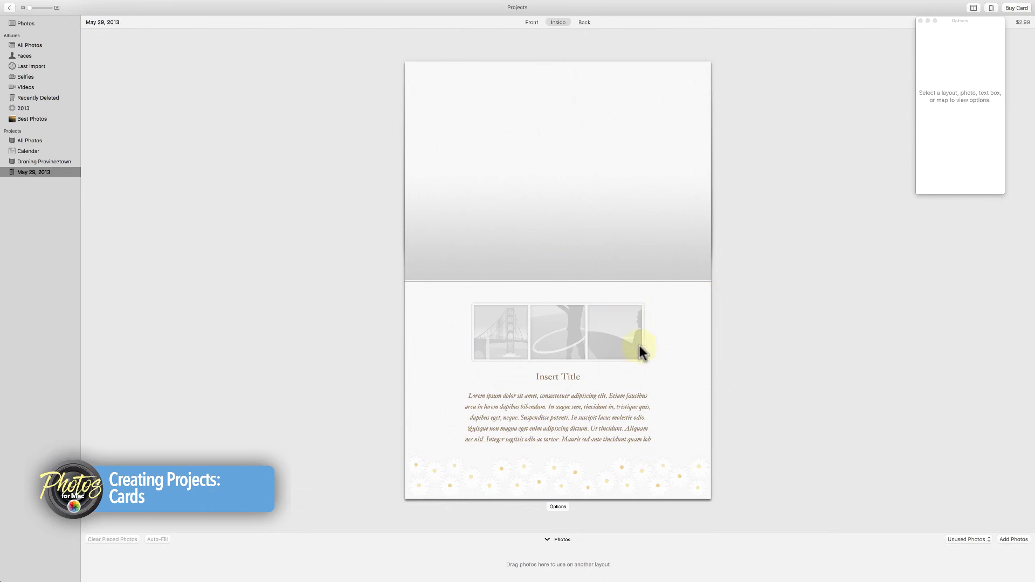
pyautogui.click(636, 359)
pyautogui.scroll(-3, 969, 135)
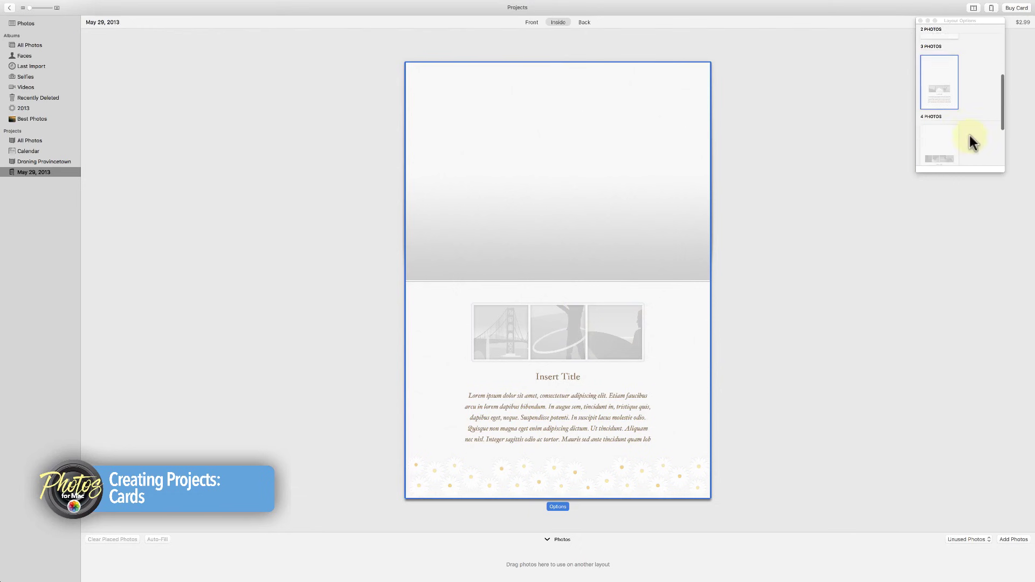
pyautogui.scroll(-3, 969, 135)
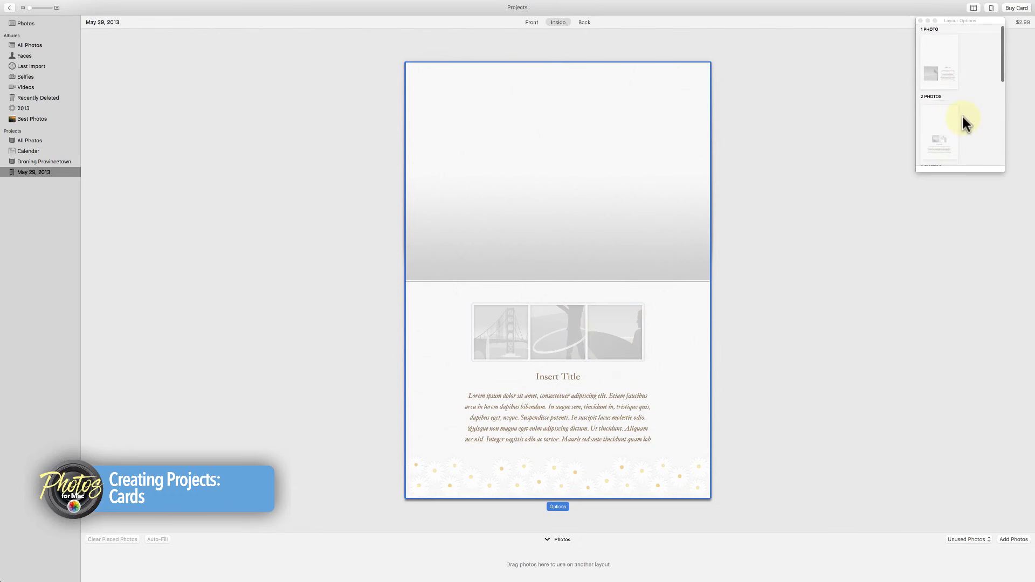
pyautogui.click(949, 132)
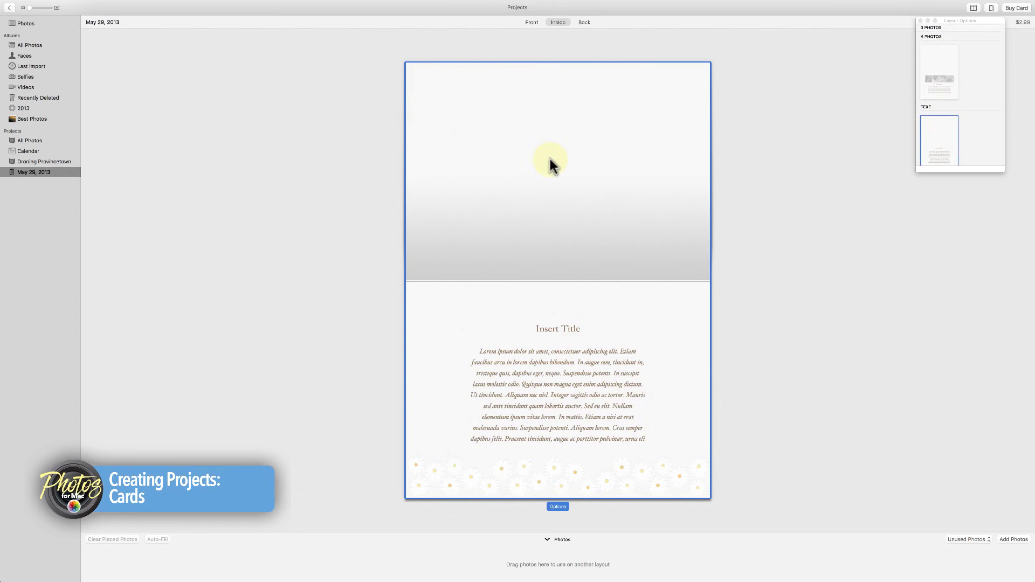
pyautogui.click(723, 227)
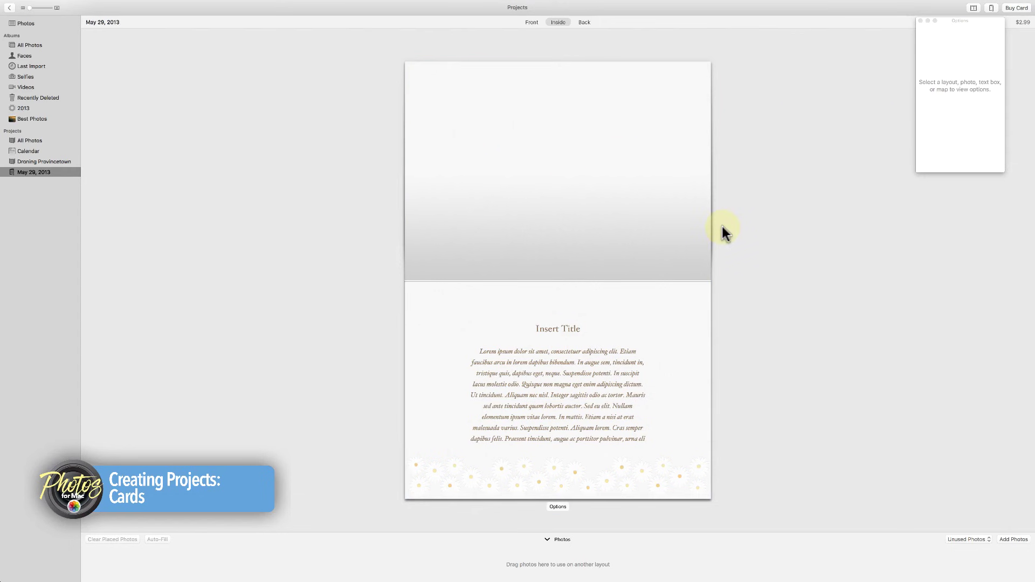
pyautogui.click(602, 276)
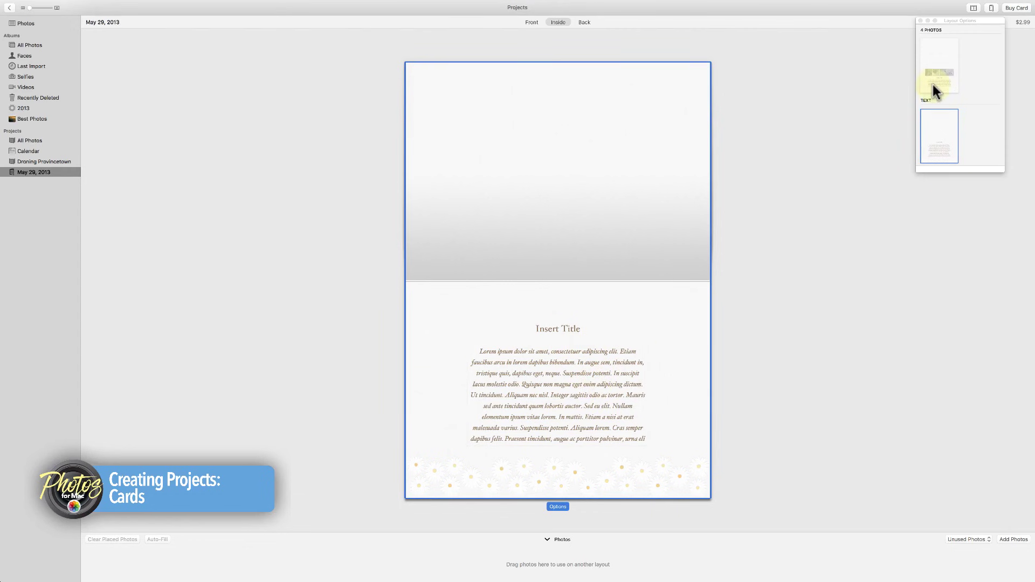
pyautogui.click(921, 20)
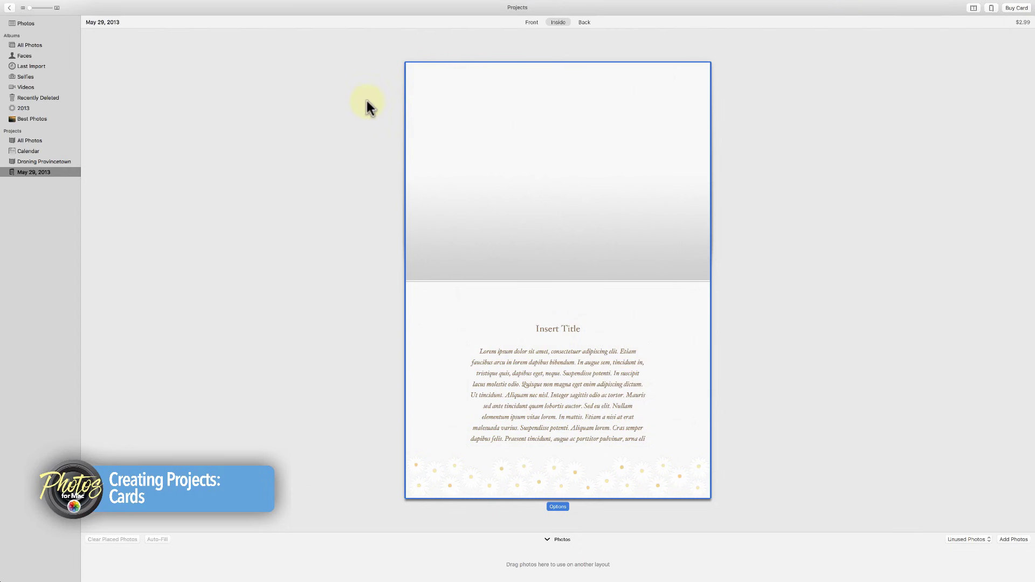
# Step: Return to the photo library, clear the photo selection and look over the kinds of projects that can be created
pyautogui.click(50, 44)
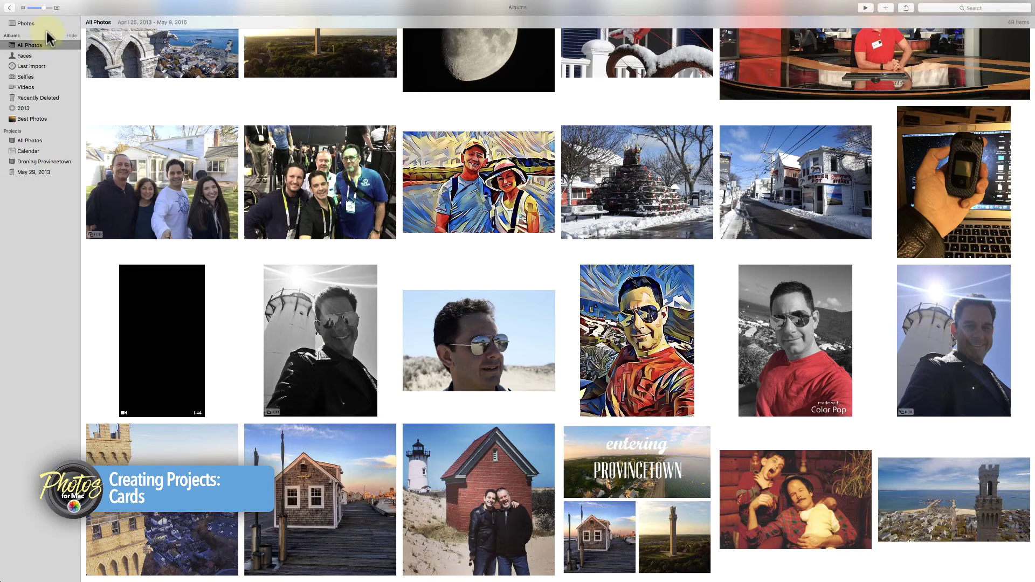
pyautogui.click(47, 23)
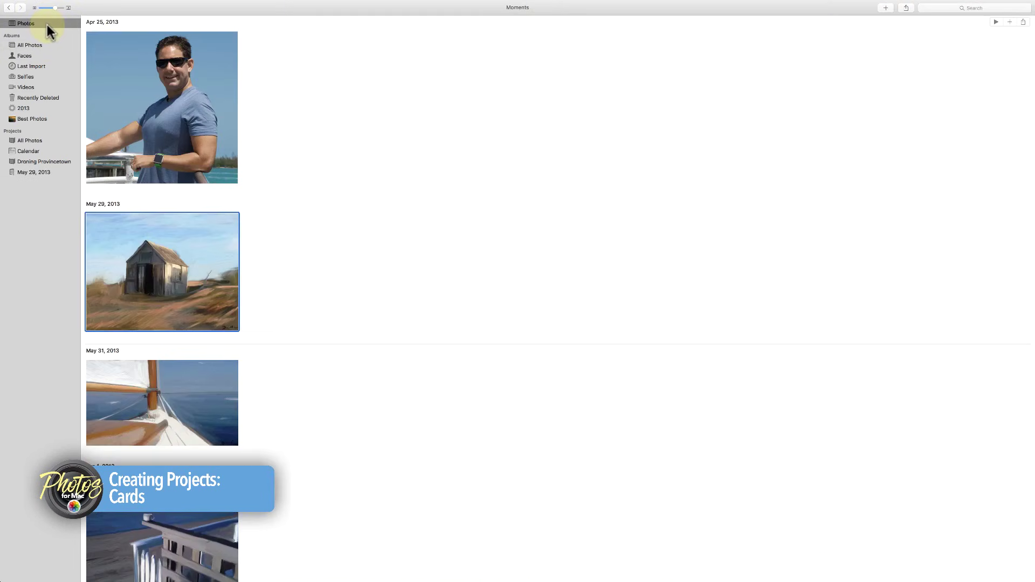
pyautogui.click(259, 193)
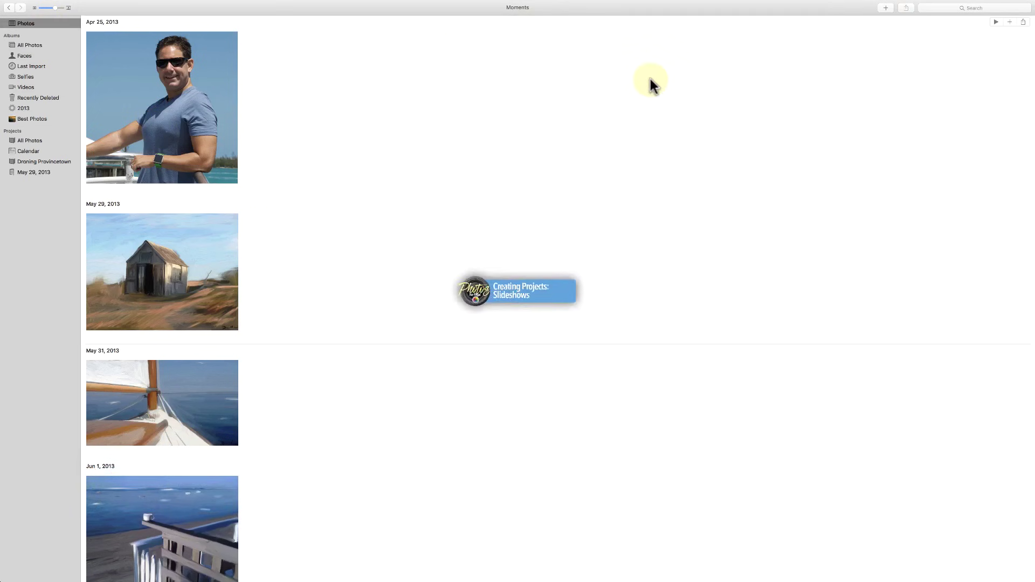
pyautogui.click(886, 18)
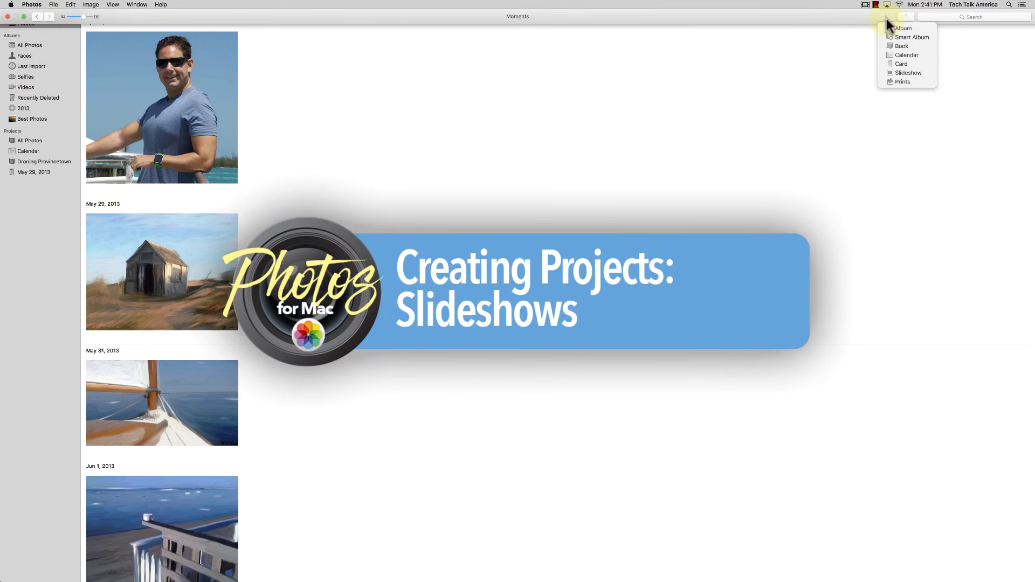
pyautogui.click(886, 18)
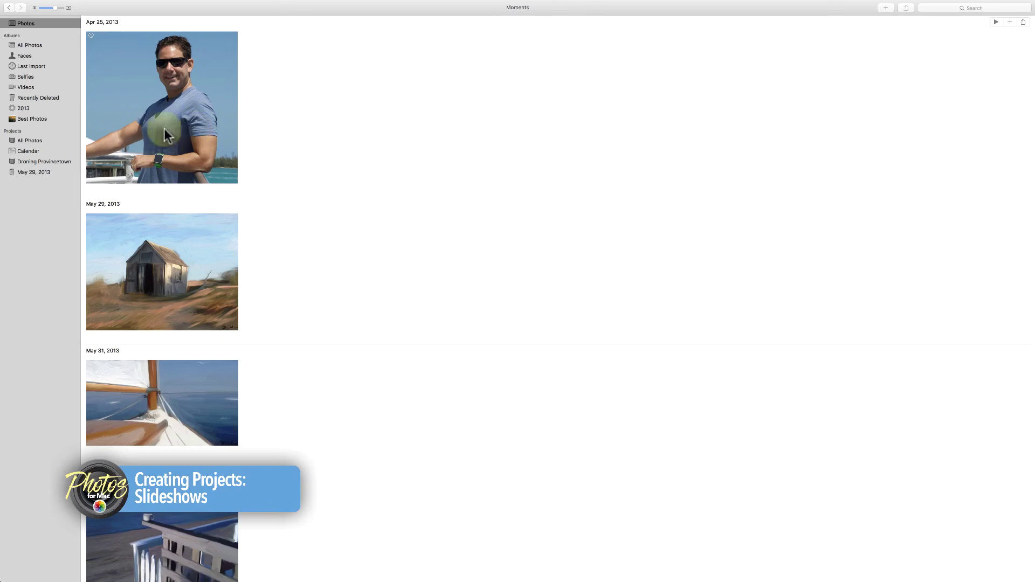
# Step: Add a range of library photos running up to October 2015 to the Best Photos album and open that album
pyautogui.click(22, 118)
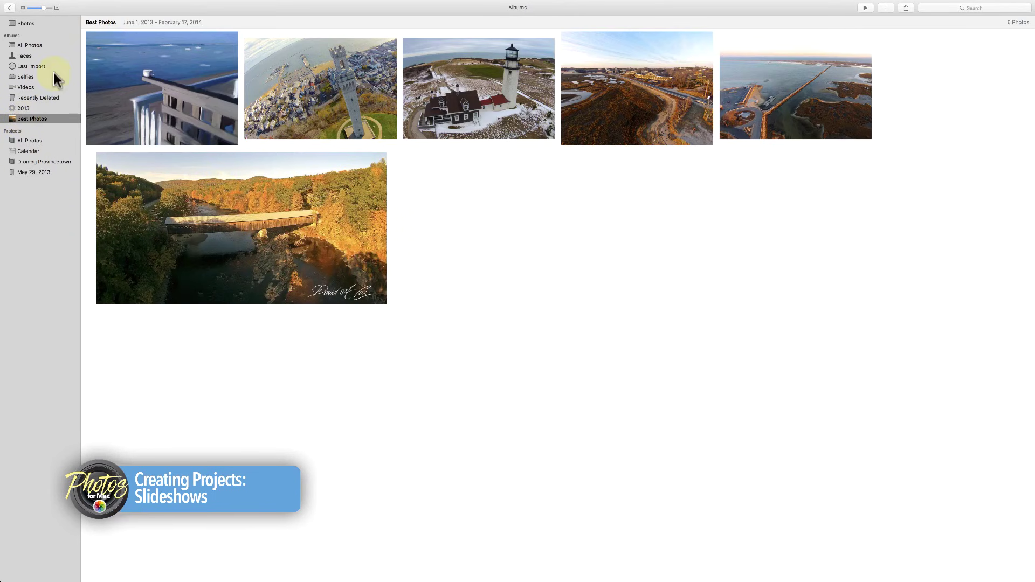
pyautogui.click(28, 27)
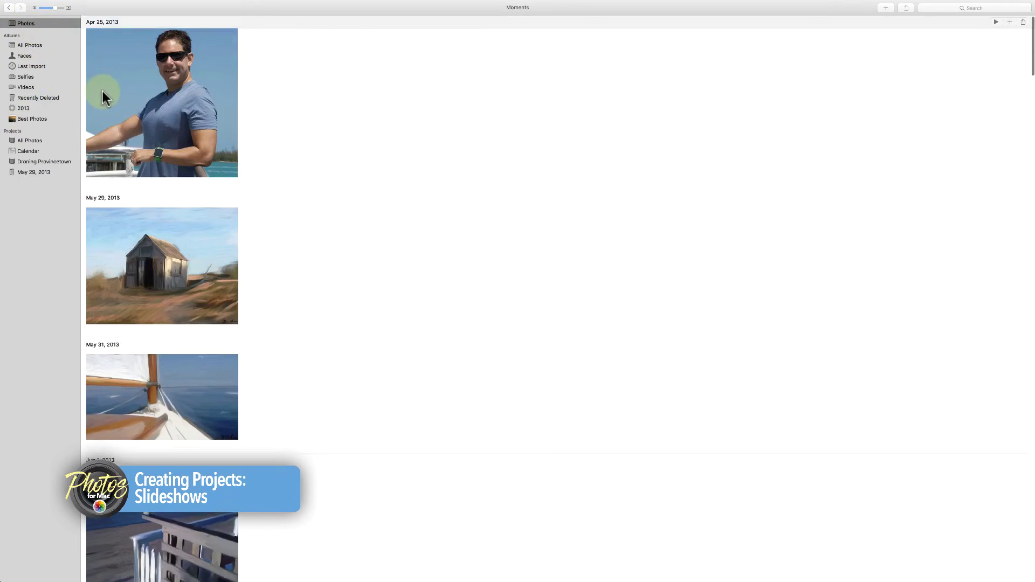
pyautogui.scroll(-10, 105, 92)
pyautogui.scroll(-12, 226, 340)
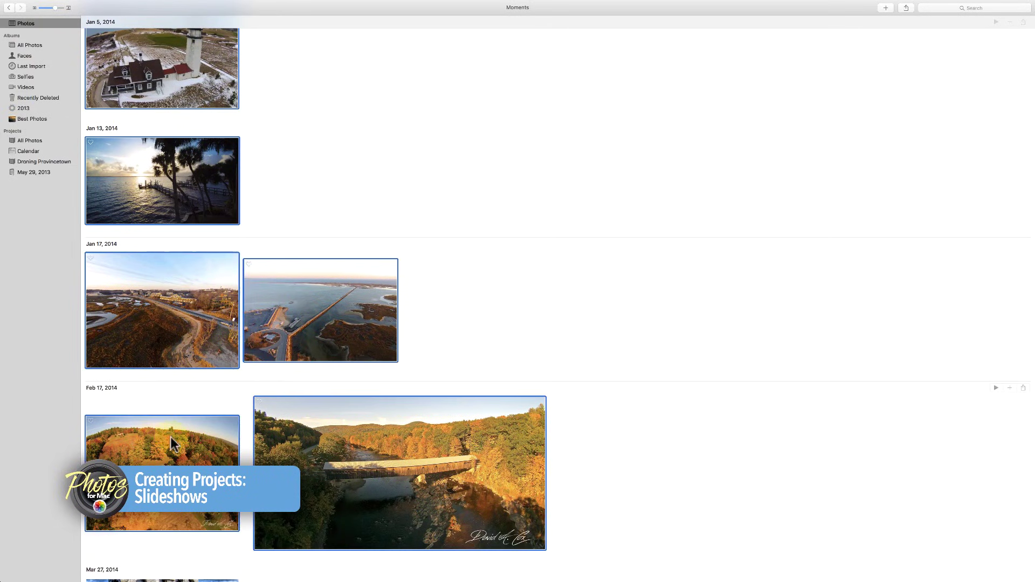
pyautogui.scroll(-7, 463, 361)
pyautogui.scroll(-20, 462, 360)
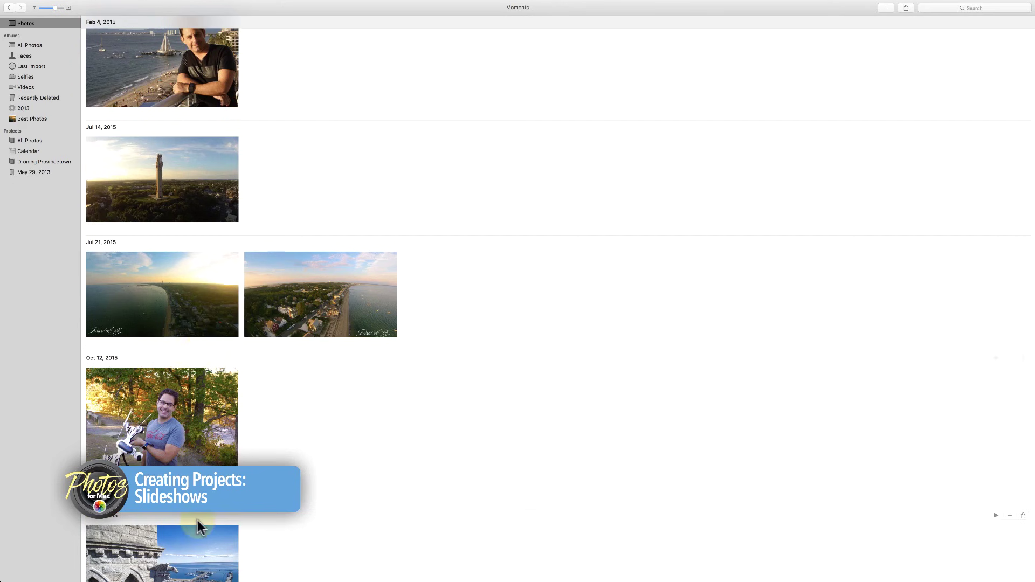
pyautogui.press('super+a')
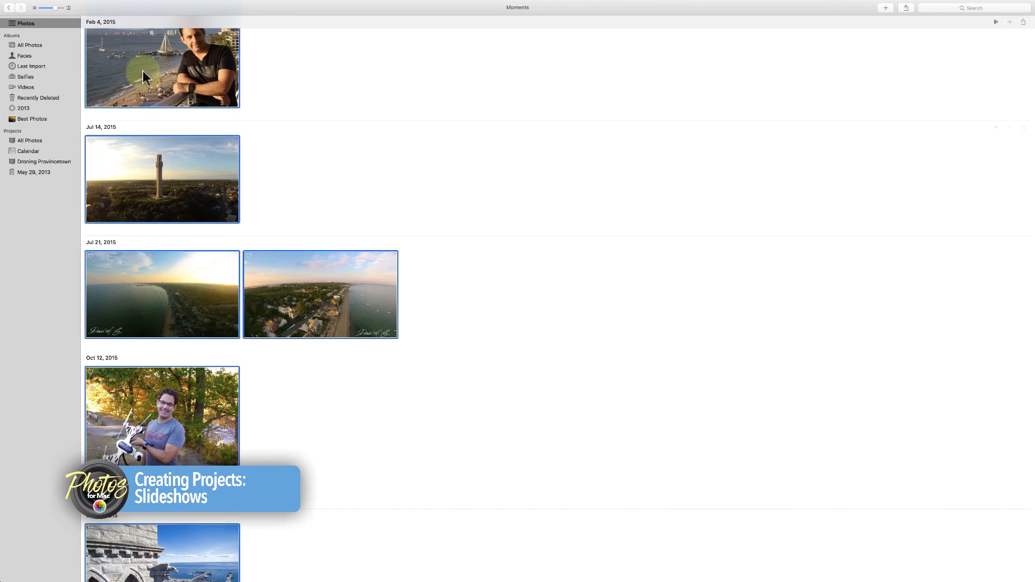
pyautogui.moveTo(160, 67); pyautogui.dragTo(44, 119)
pyautogui.click(44, 119)
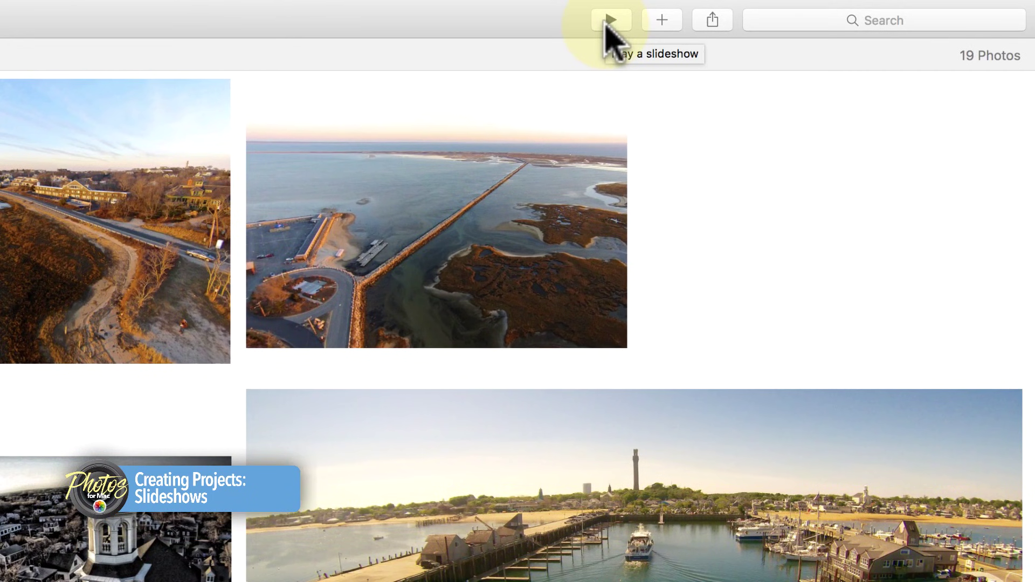
# Step: Preview the Ken Burns theme for an instant slideshow of the album, and choose the Origami theme instead
pyautogui.click(611, 21)
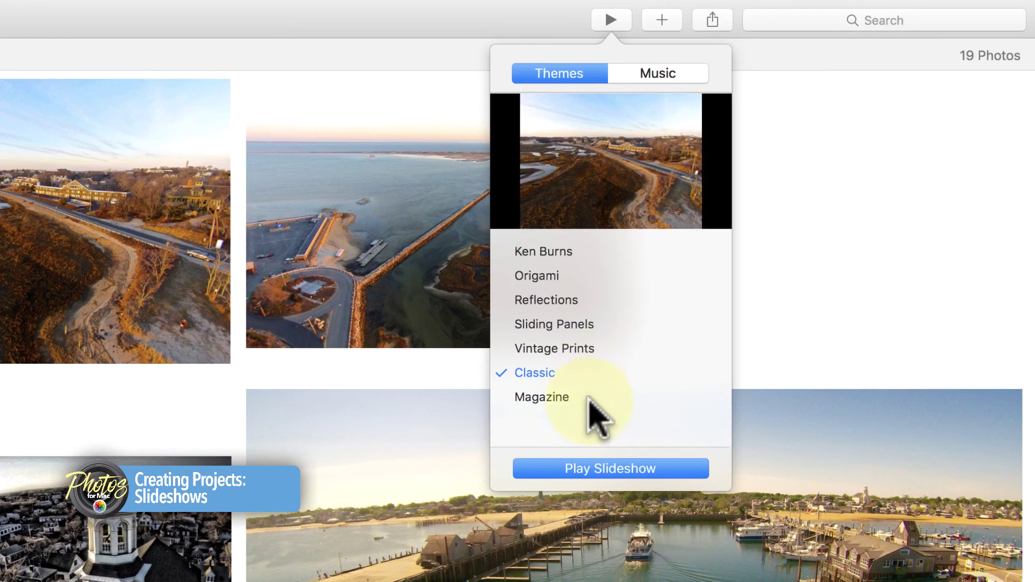
pyautogui.click(566, 249)
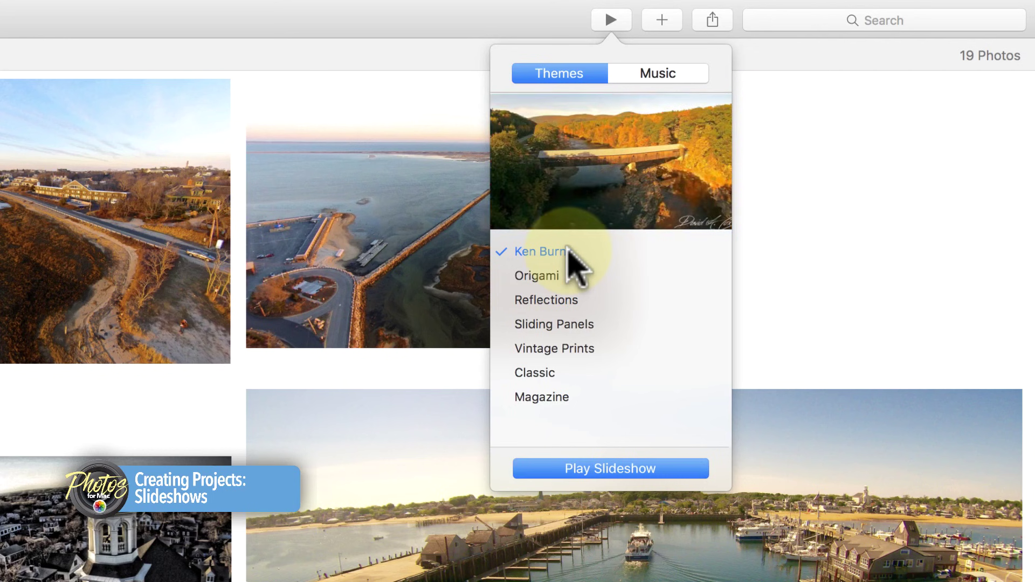
pyautogui.click(550, 271)
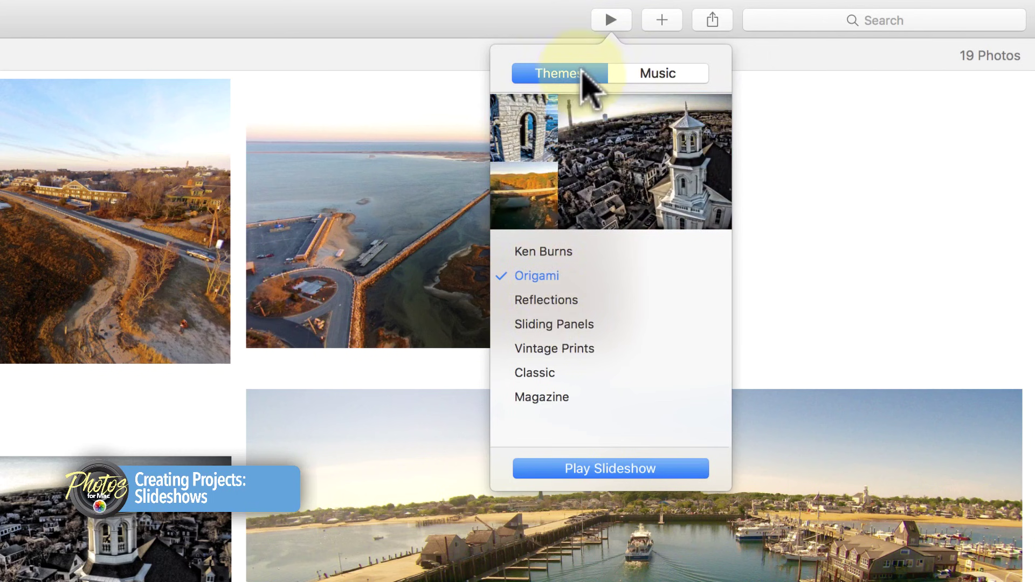
# Step: Examine the music sources available for the instant slideshow, keeping iTunes as the source
pyautogui.click(677, 74)
pyautogui.click(599, 112)
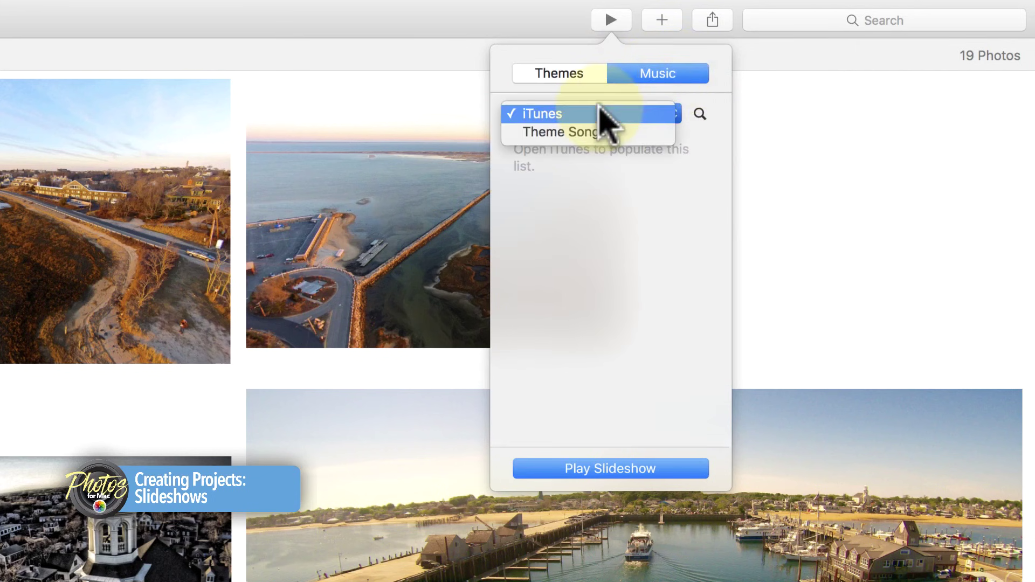
pyautogui.click(607, 113)
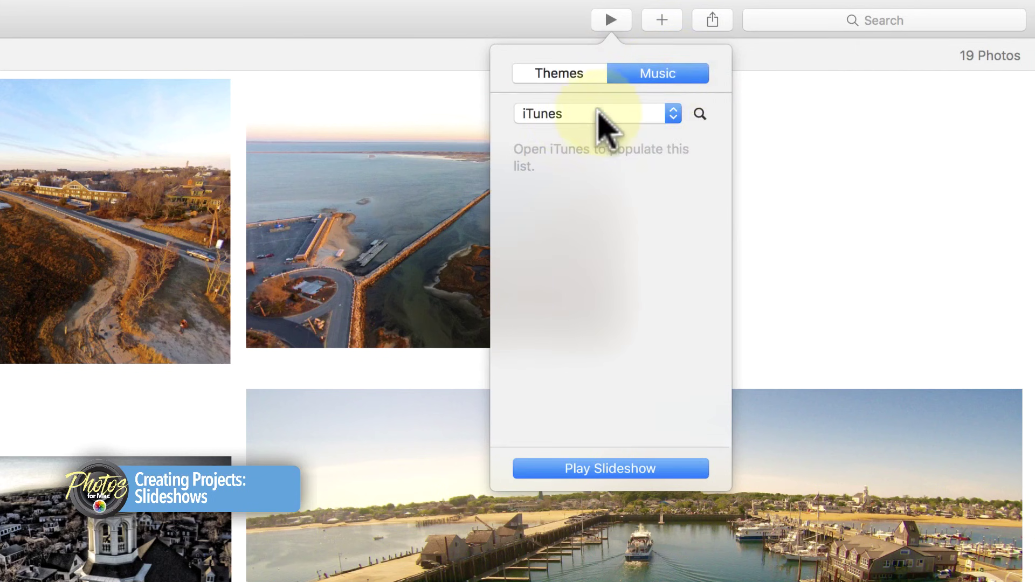
pyautogui.click(620, 115)
pyautogui.click(620, 115)
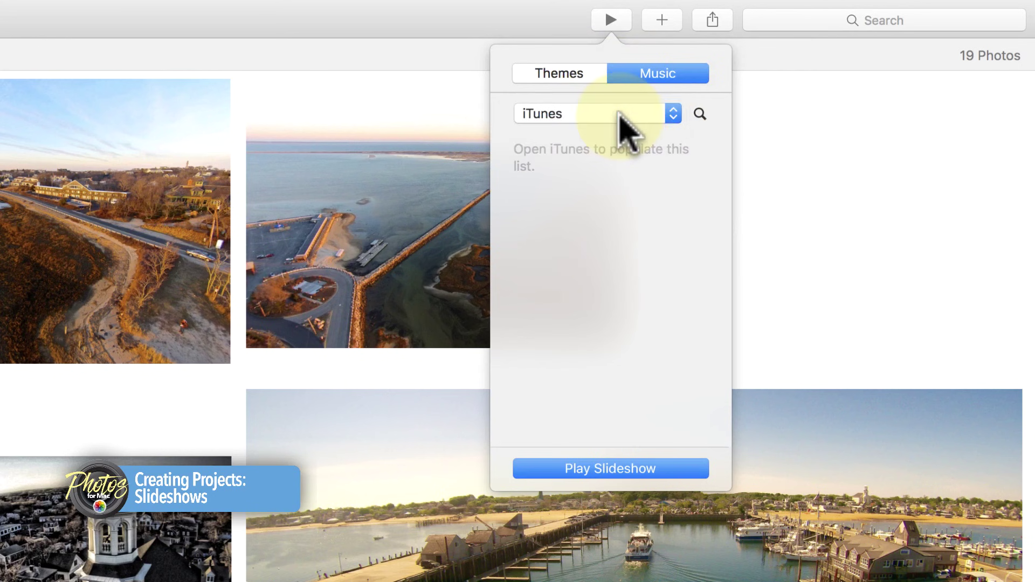
# Step: Play the Best Photos album as a slideshow with the Origami theme and exit back to the album
pyautogui.click(570, 74)
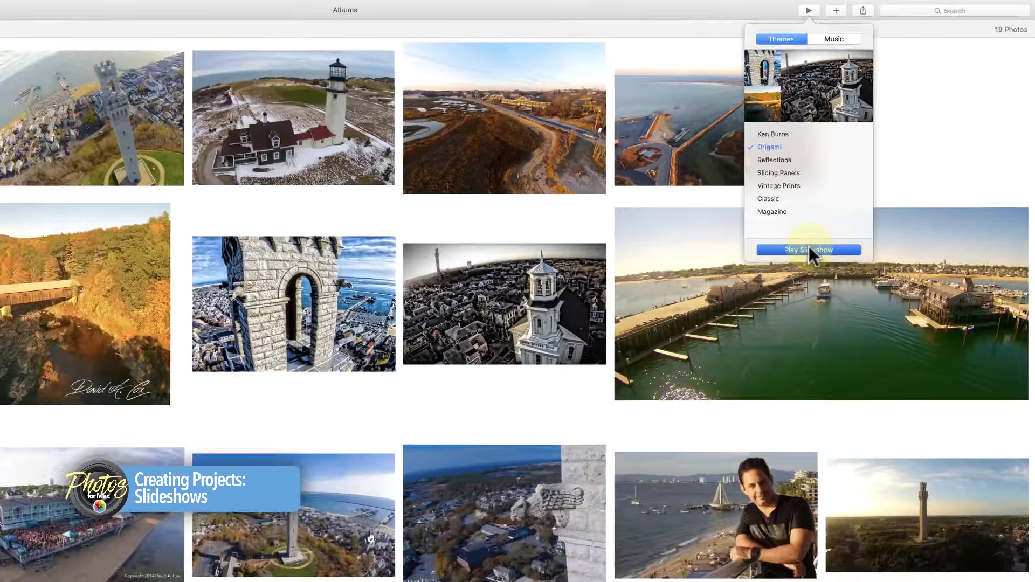
pyautogui.click(809, 249)
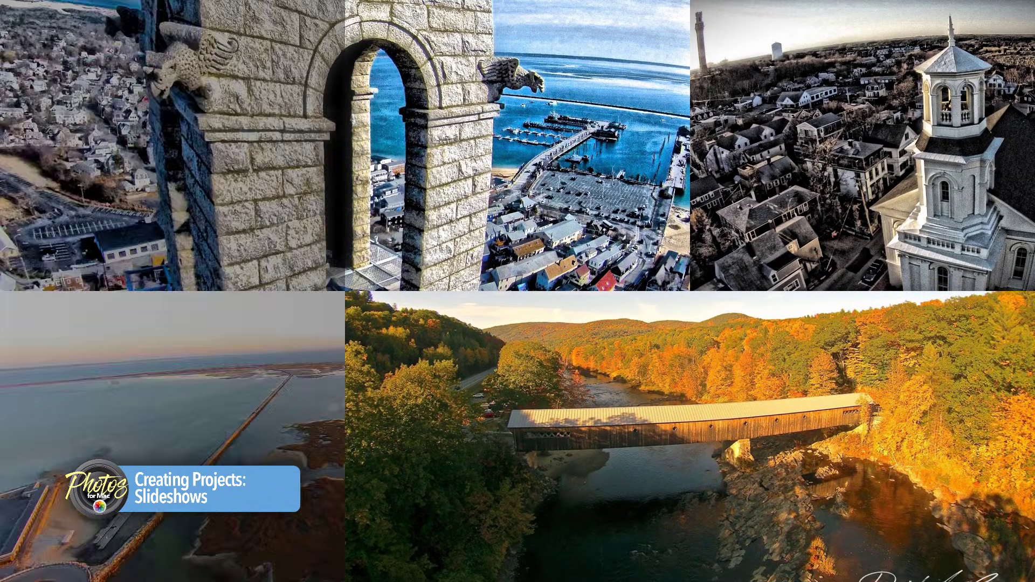
pyautogui.press('Escape')
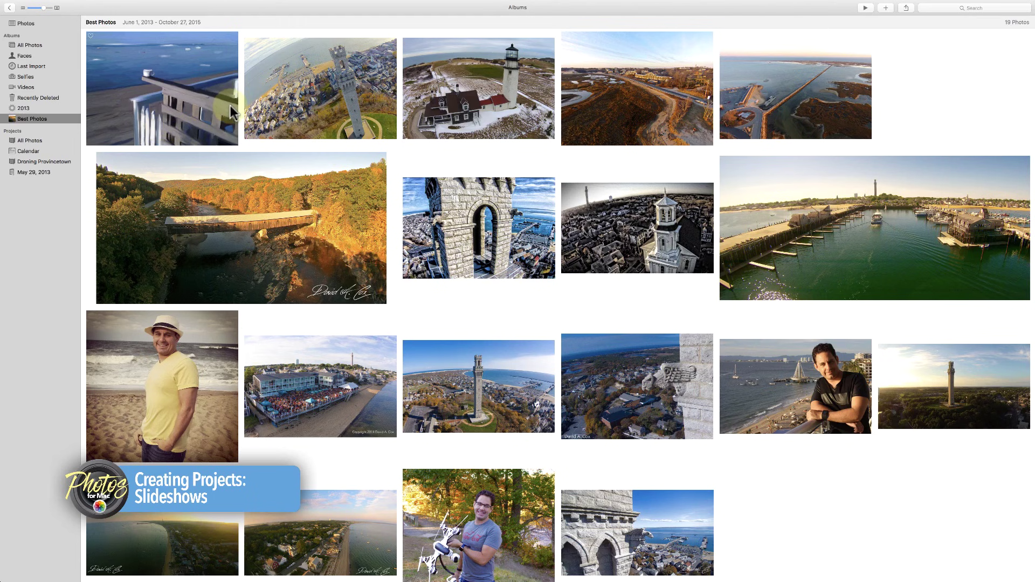
# Step: Create a new slideshow project named Slideshow from all the photos in the Best Photos album
pyautogui.press('super+a')
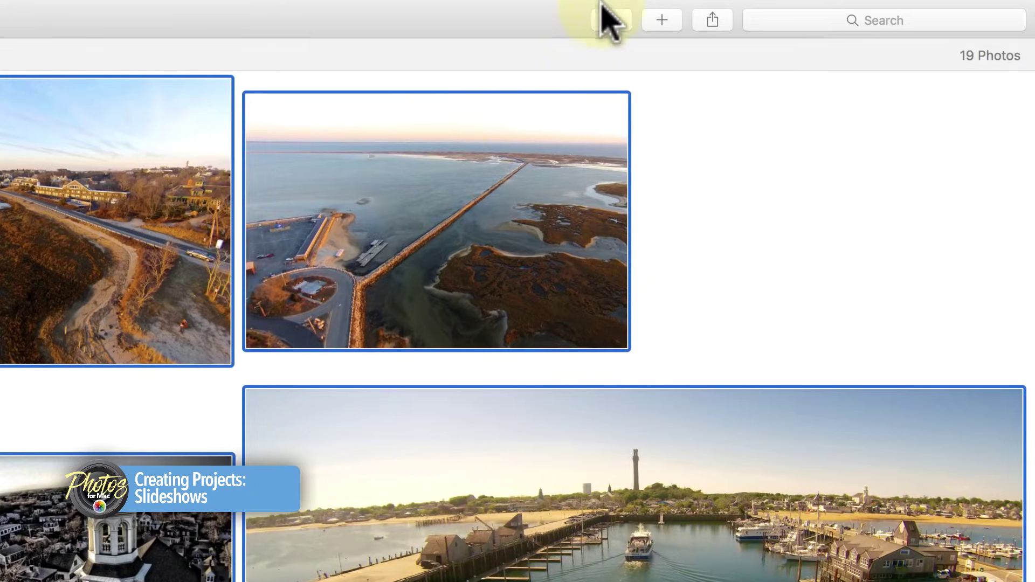
pyautogui.click(664, 23)
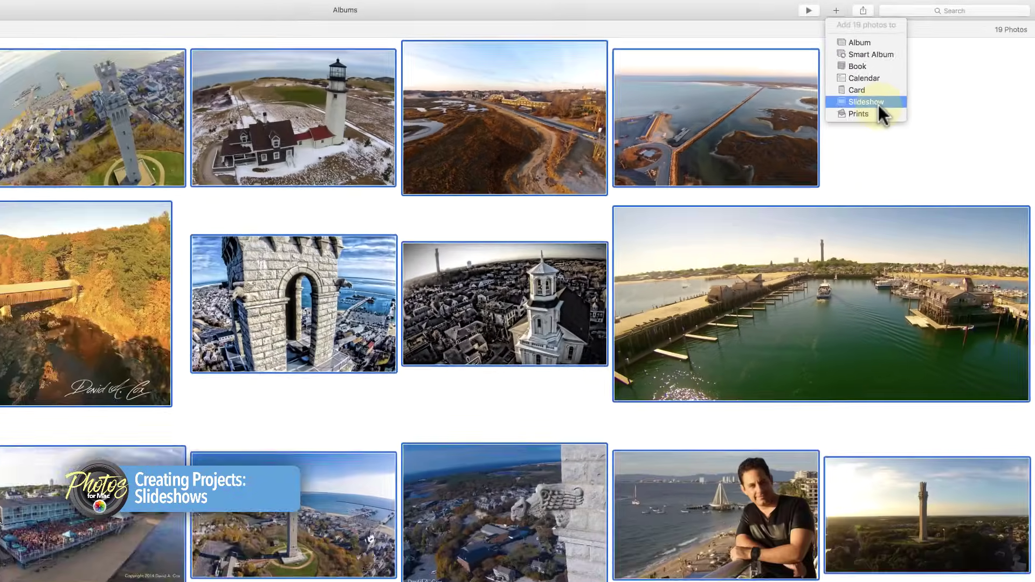
pyautogui.click(878, 105)
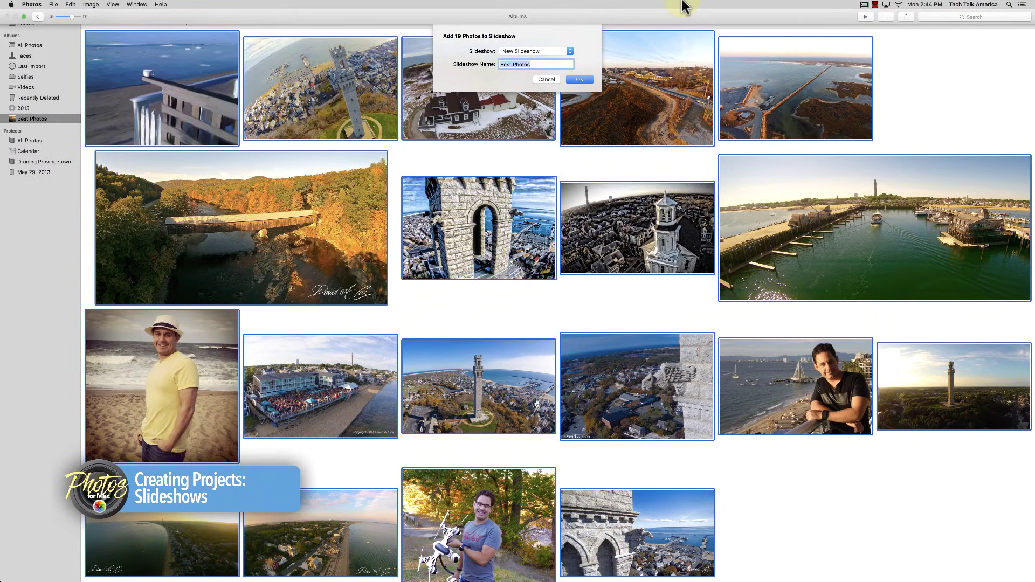
pyautogui.write('Slideshow')
pyautogui.press('Return')
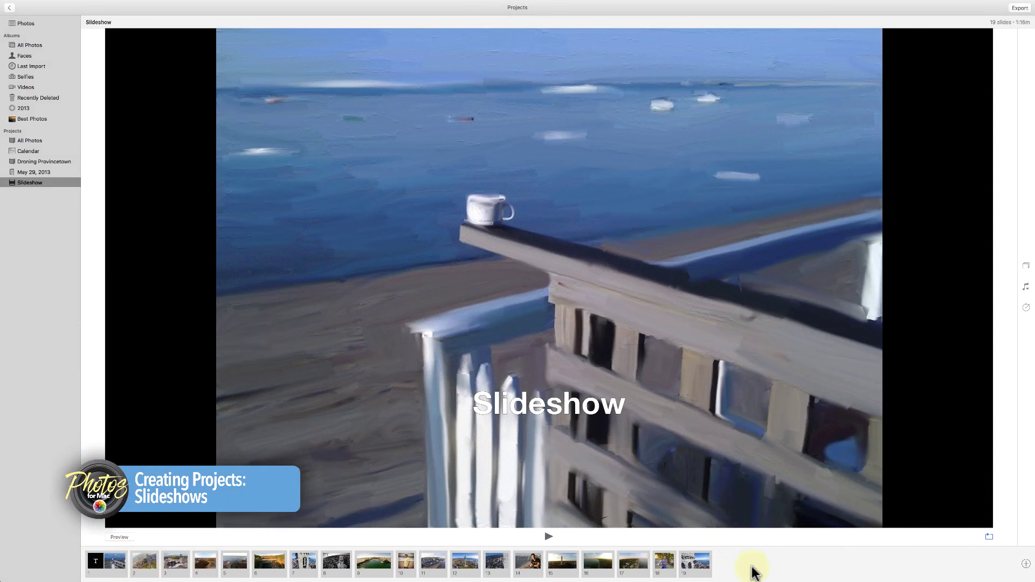
# Step: Move the last photo, the stone tower with the gargoyle, to the slideshow's opening slide and change the title text to "Droning Provincetown"
pyautogui.click(700, 563)
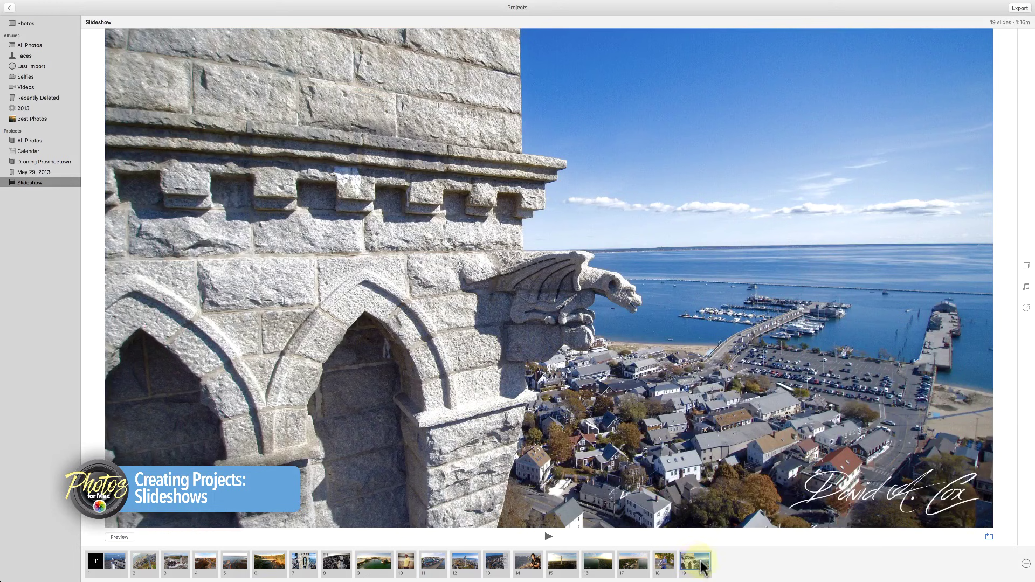
pyautogui.moveTo(707, 569); pyautogui.dragTo(104, 566)
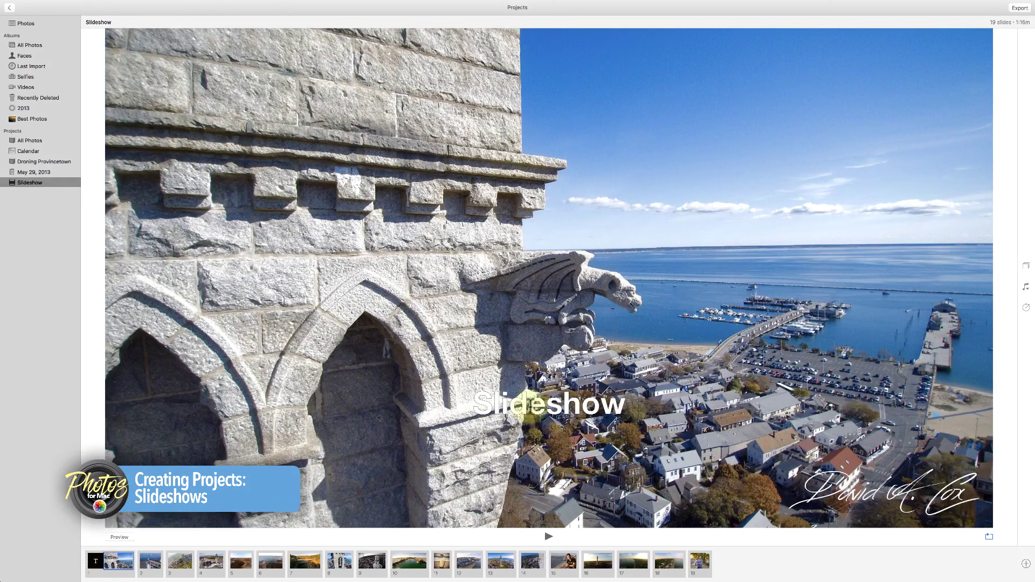
pyautogui.click(507, 403)
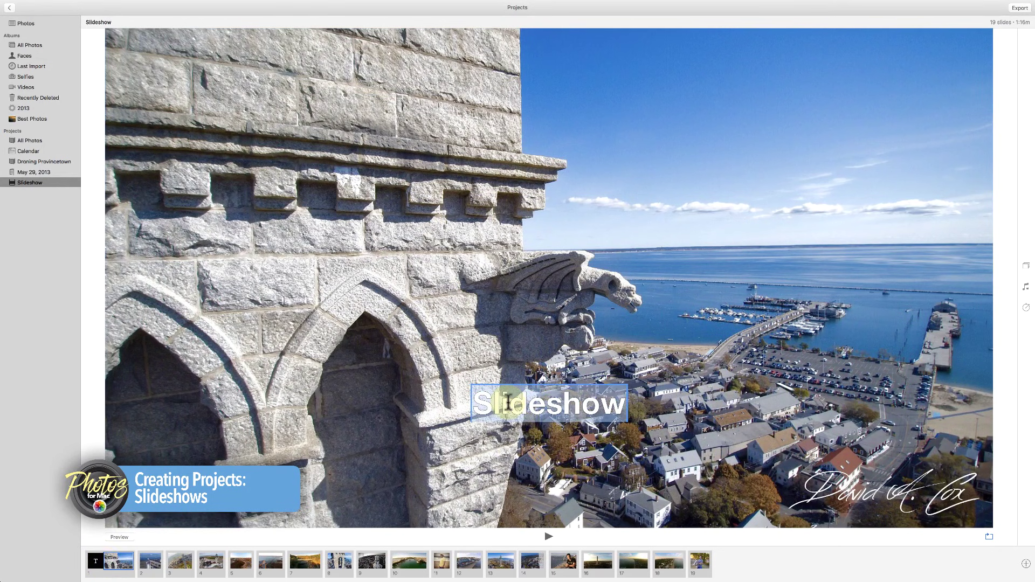
pyautogui.doubleClick(508, 403)
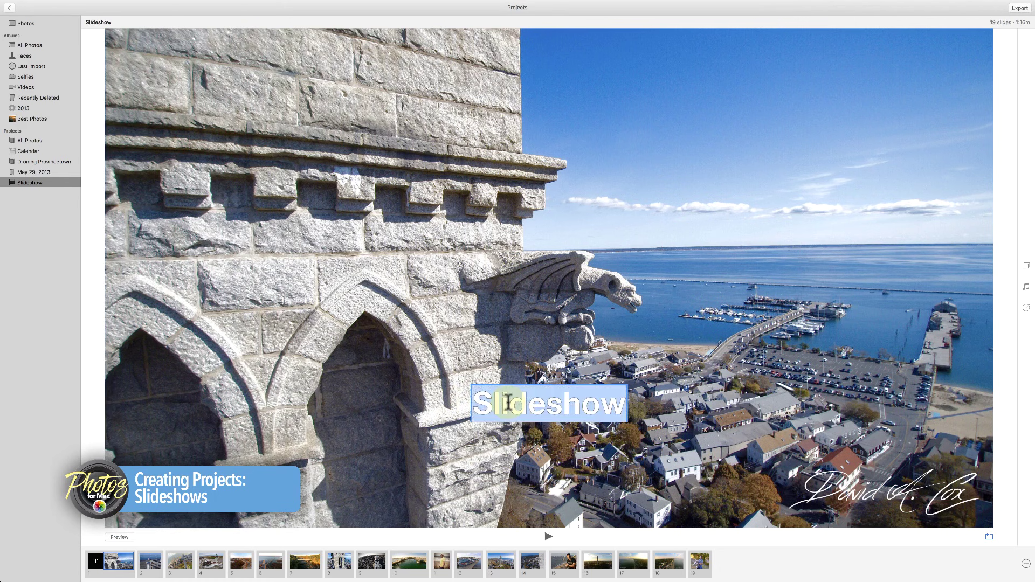
pyautogui.write('Droning P')
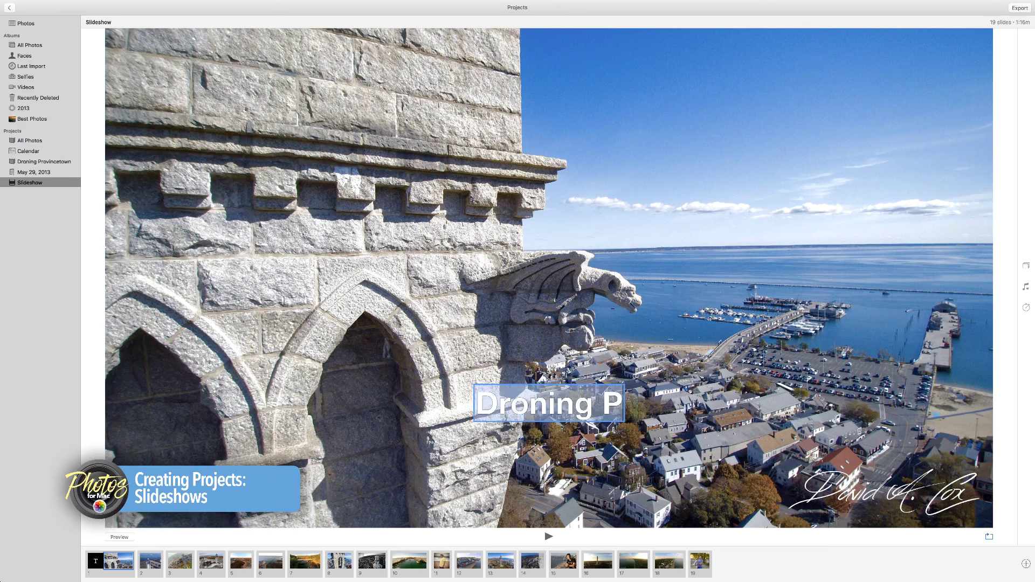
pyautogui.write('rovincetown')
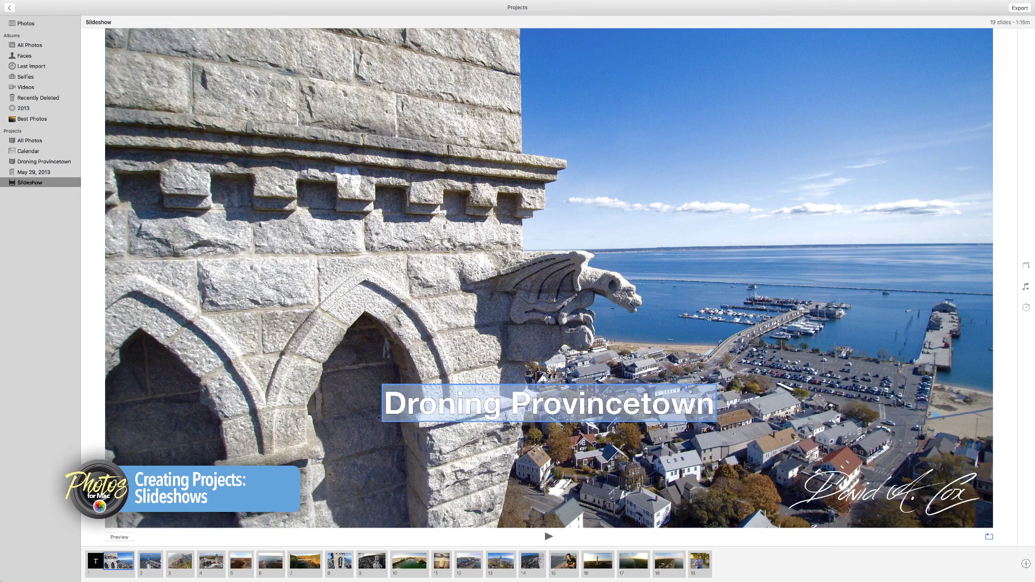
pyautogui.click(581, 226)
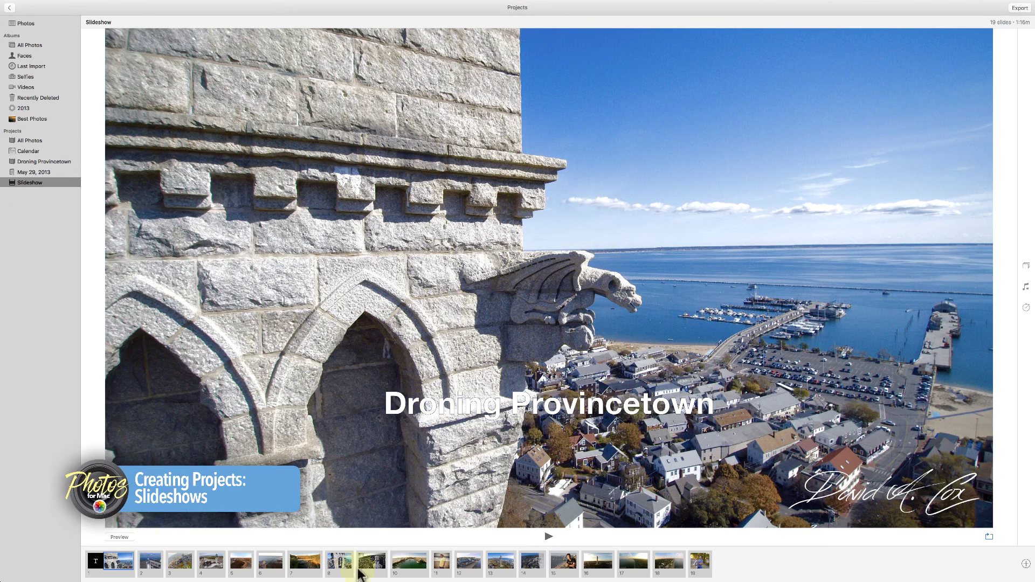
# Step: Add a text caption reading "Painted on my iPad" to the second slide, the painting of a cup on a railing
pyautogui.click(149, 562)
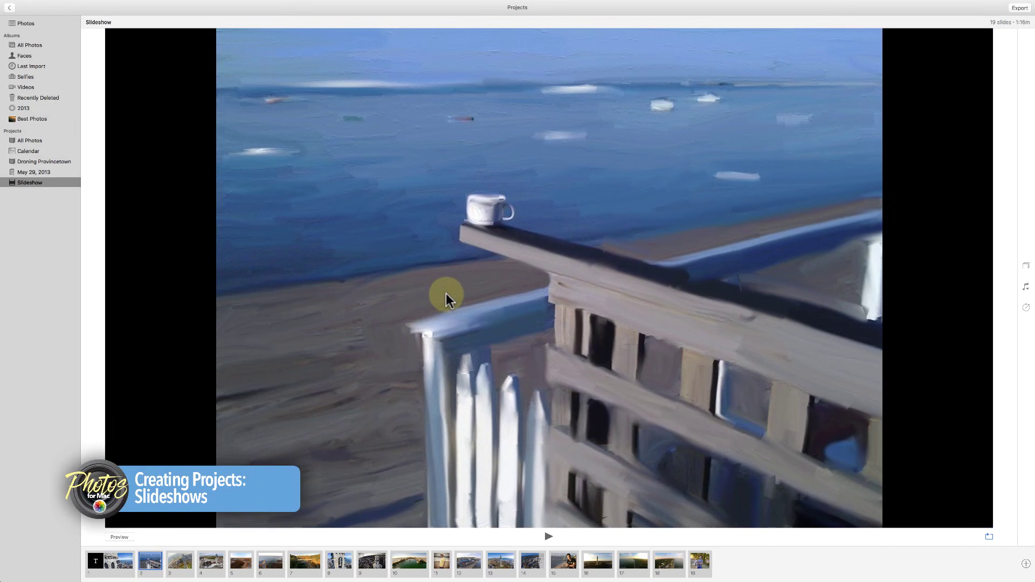
pyautogui.click(1026, 563)
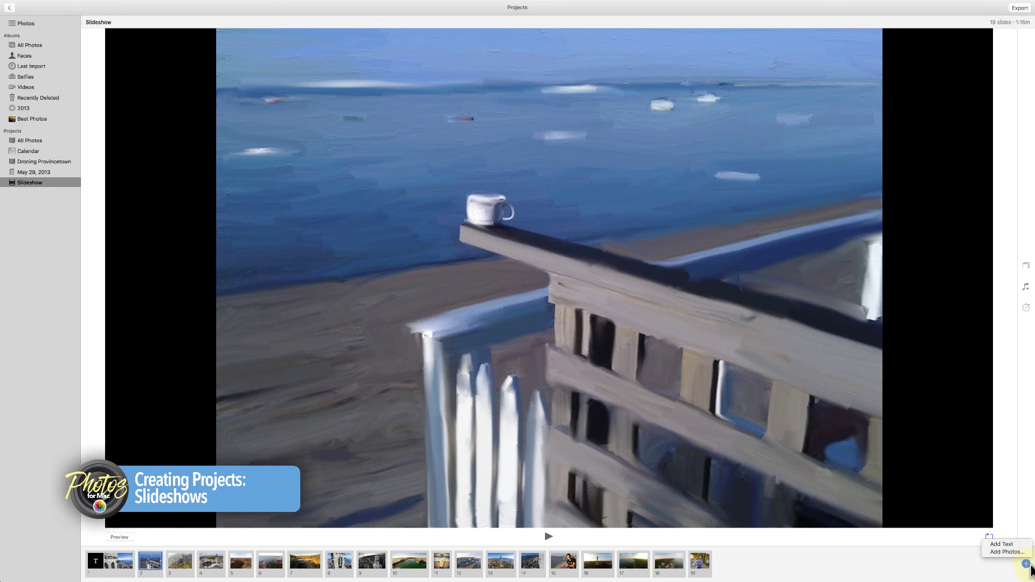
pyautogui.click(1006, 544)
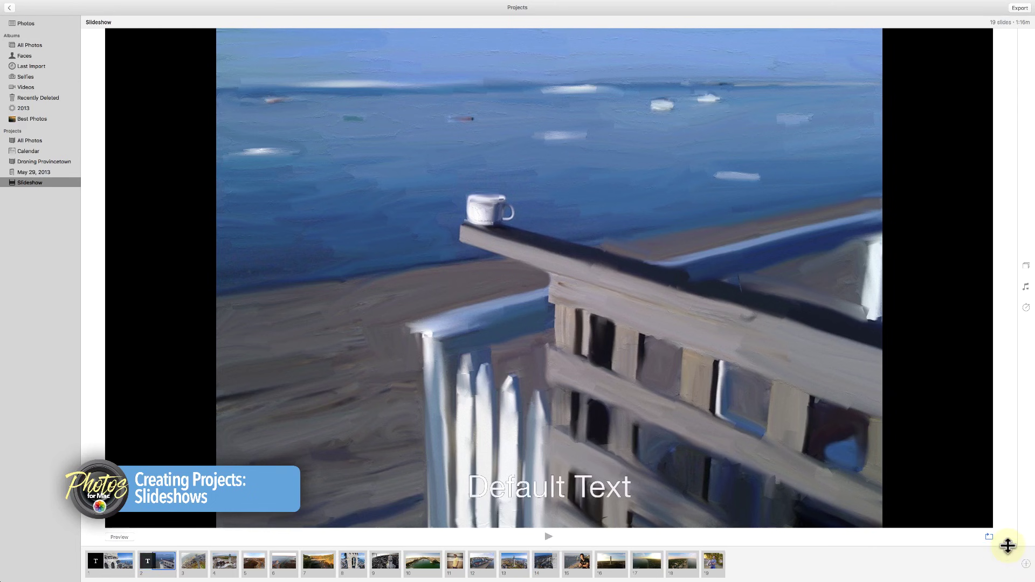
pyautogui.click(541, 481)
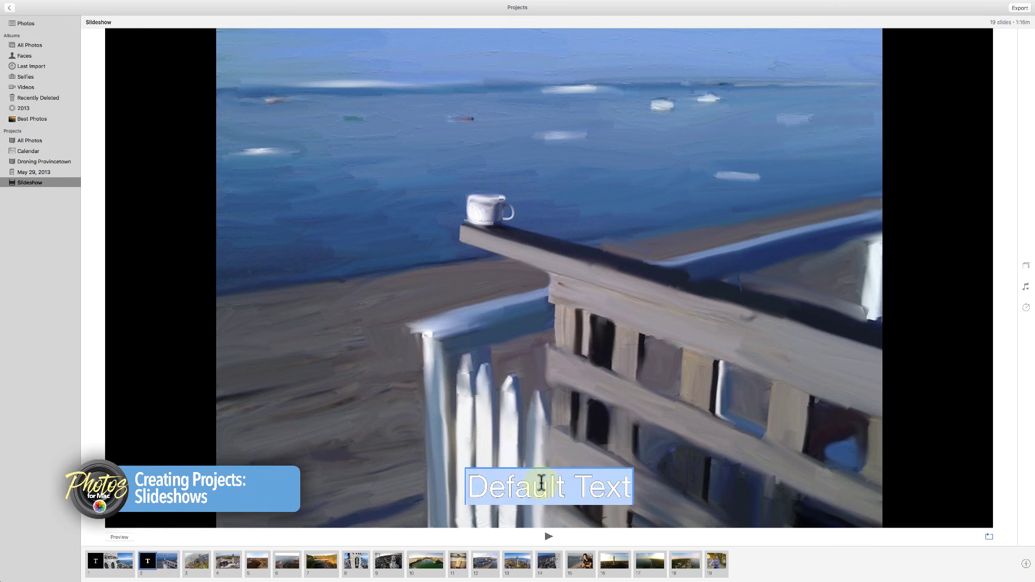
pyautogui.write('Painted on my')
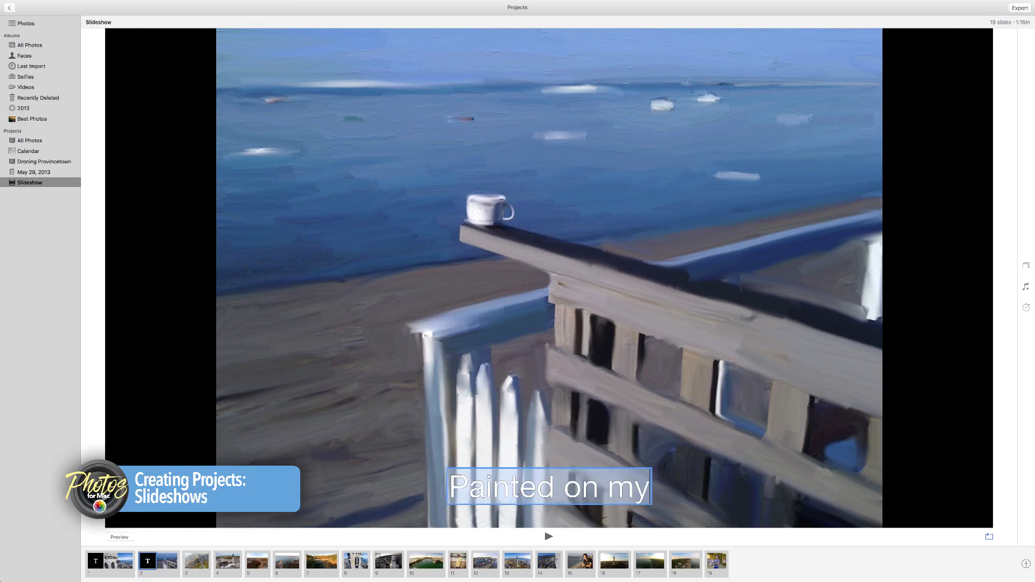
pyautogui.write(' iPad')
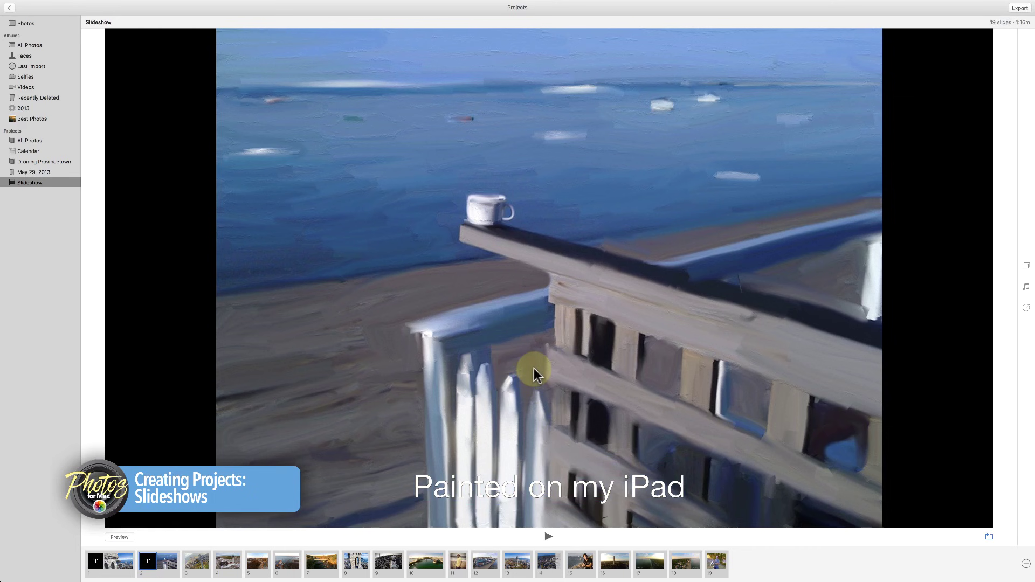
# Step: Examine the font collections, families and typefaces available for the "Painted on my iPad" caption, including All Fonts, and close the font options
pyautogui.doubleClick(508, 487)
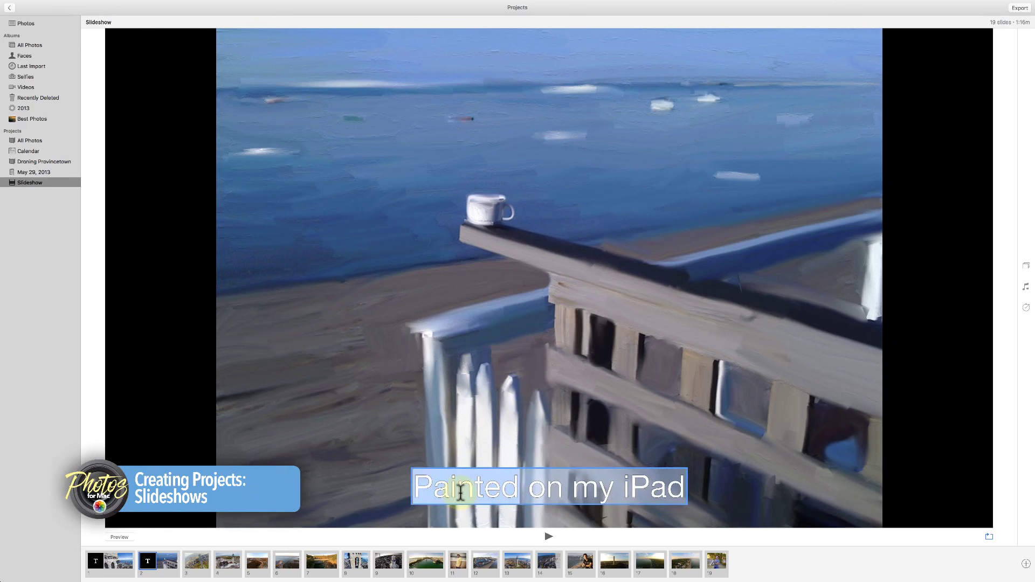
pyautogui.rightClick(600, 493)
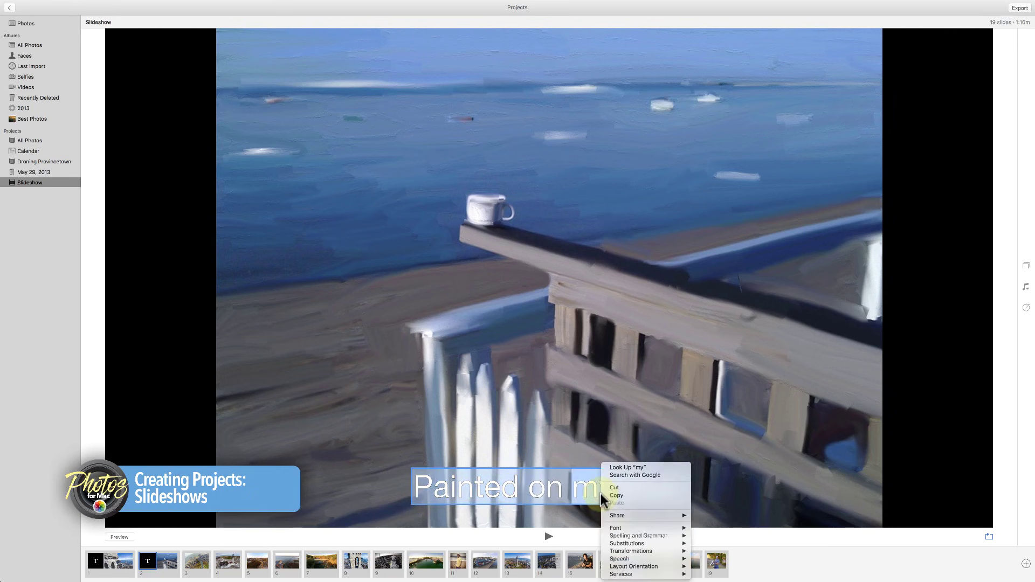
pyautogui.moveTo(613, 531)
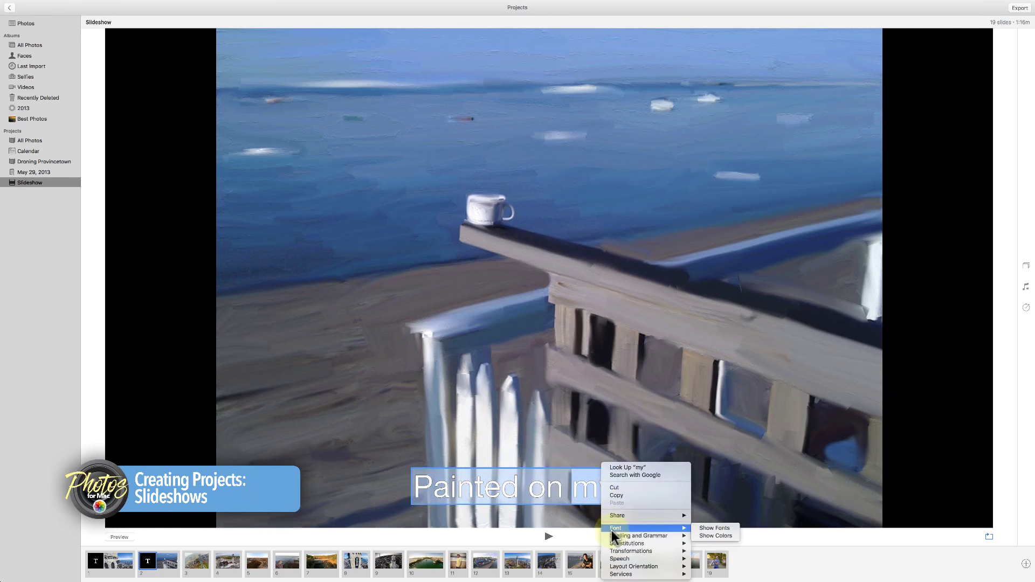
pyautogui.click(714, 529)
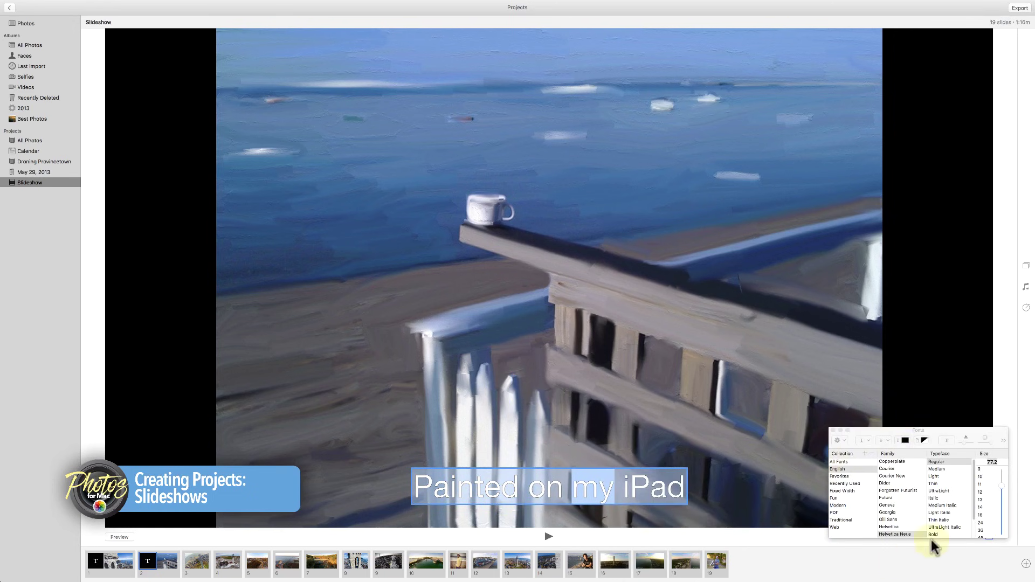
pyautogui.scroll(-2, 959, 501)
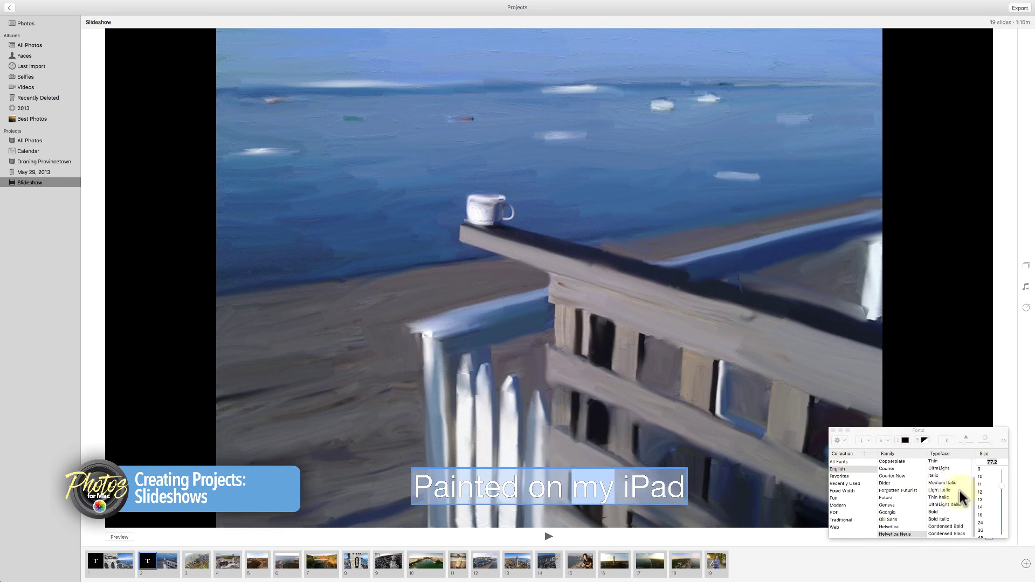
pyautogui.scroll(2, 960, 498)
pyautogui.click(840, 462)
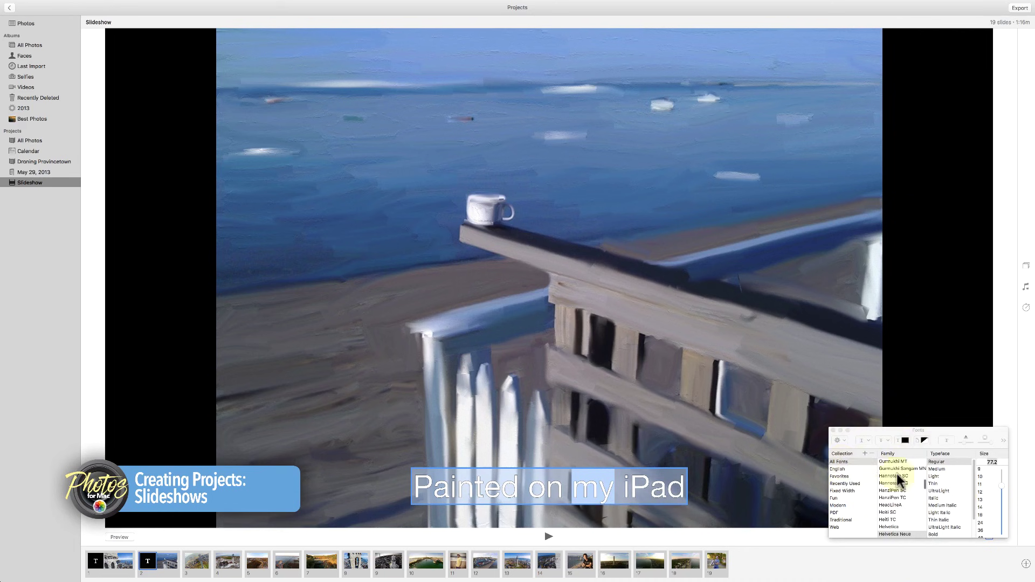
pyautogui.scroll(15, 898, 479)
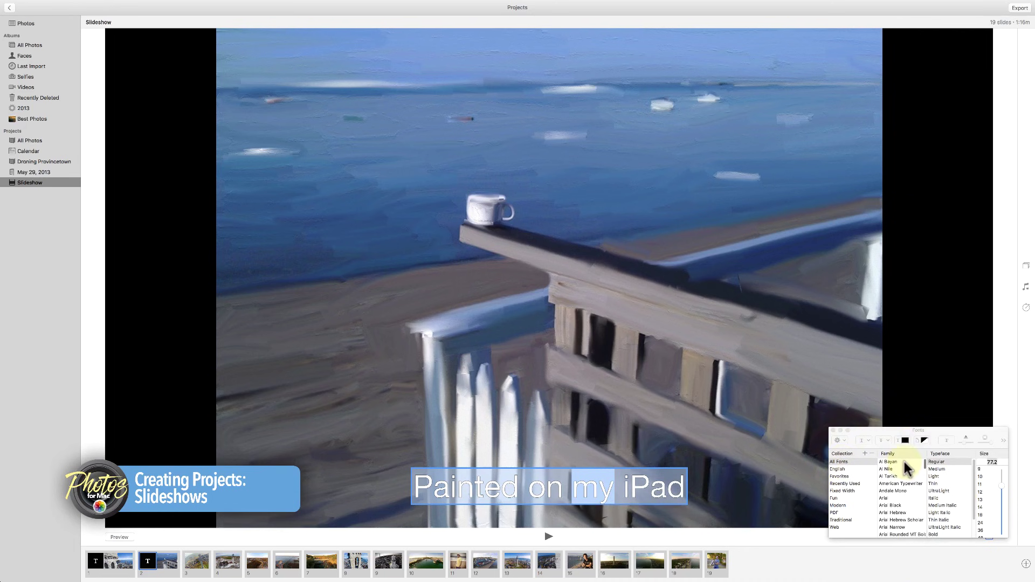
pyautogui.click(415, 479)
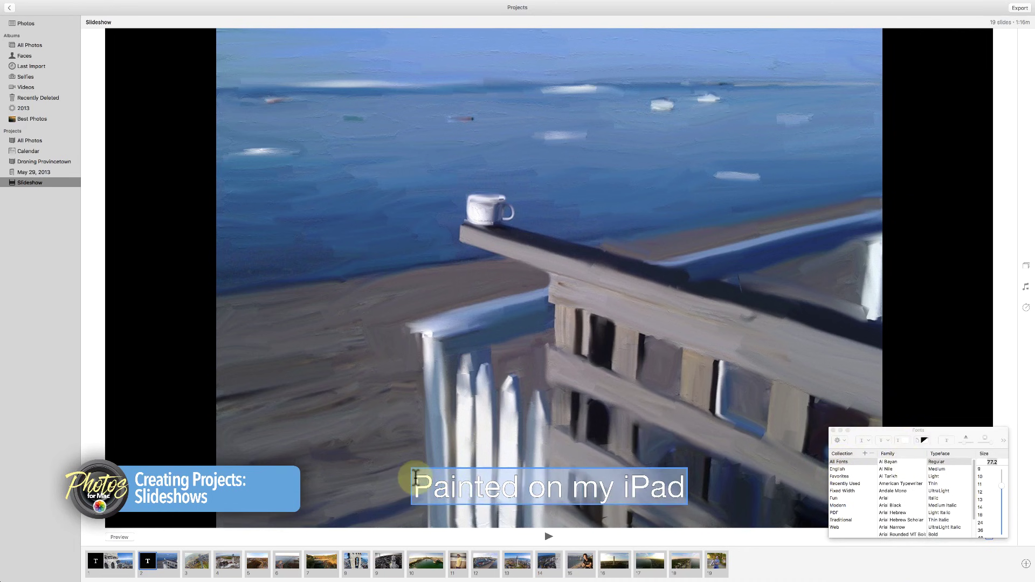
pyautogui.click(832, 430)
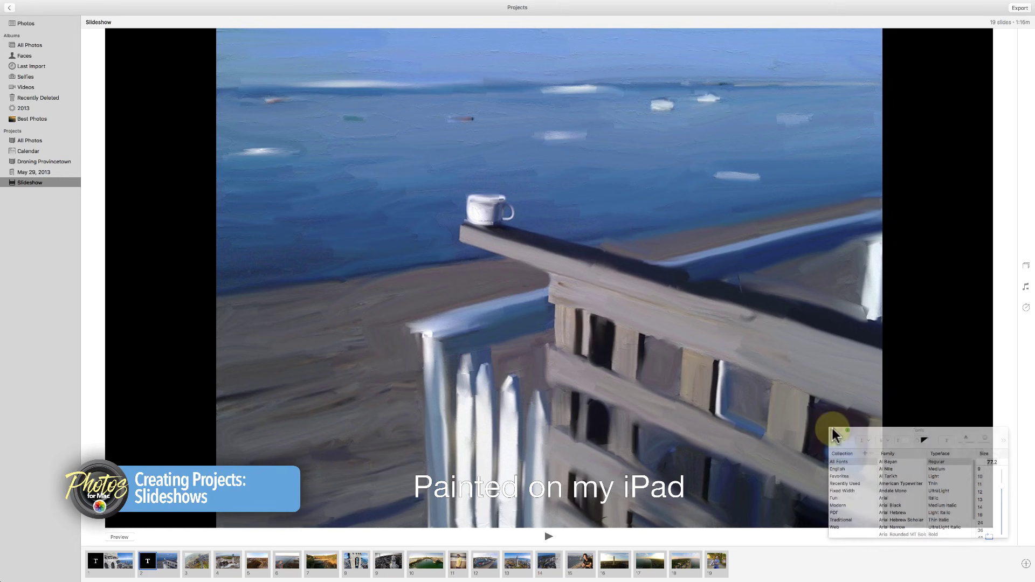
pyautogui.click(616, 488)
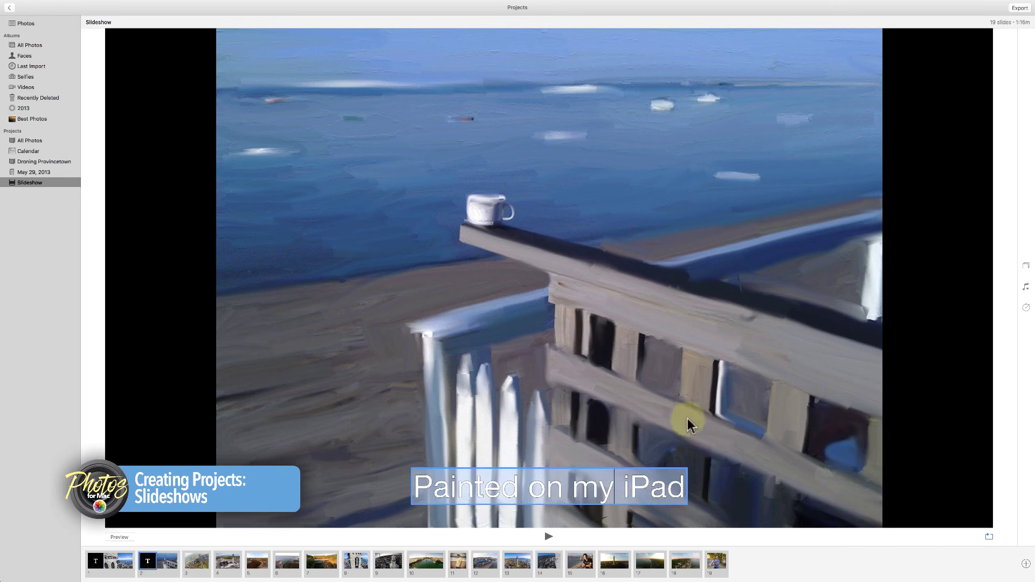
pyautogui.click(713, 400)
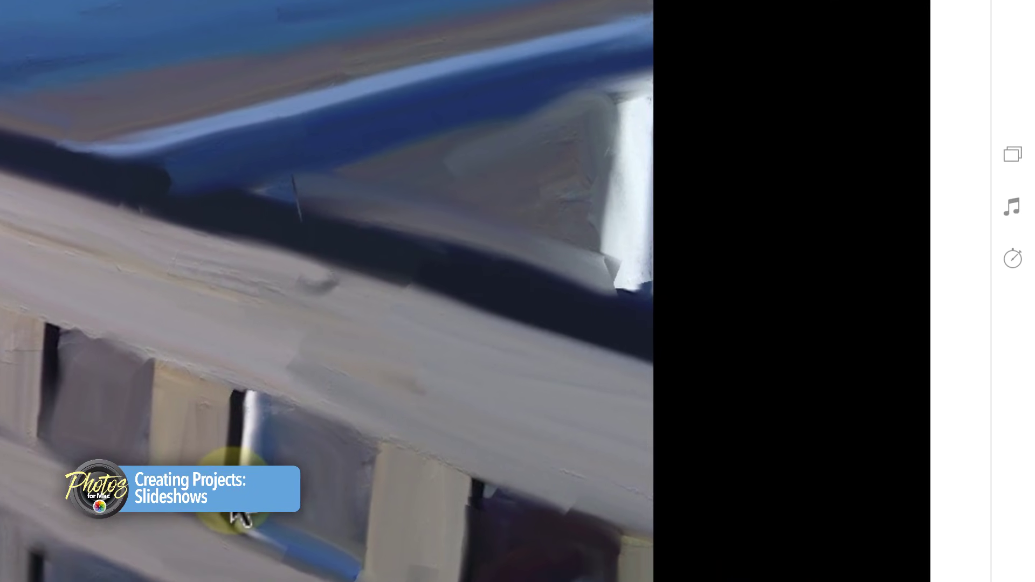
# Step: Apply the Ken Burns theme to the slideshow, leaving the list of themes open
pyautogui.click(1006, 162)
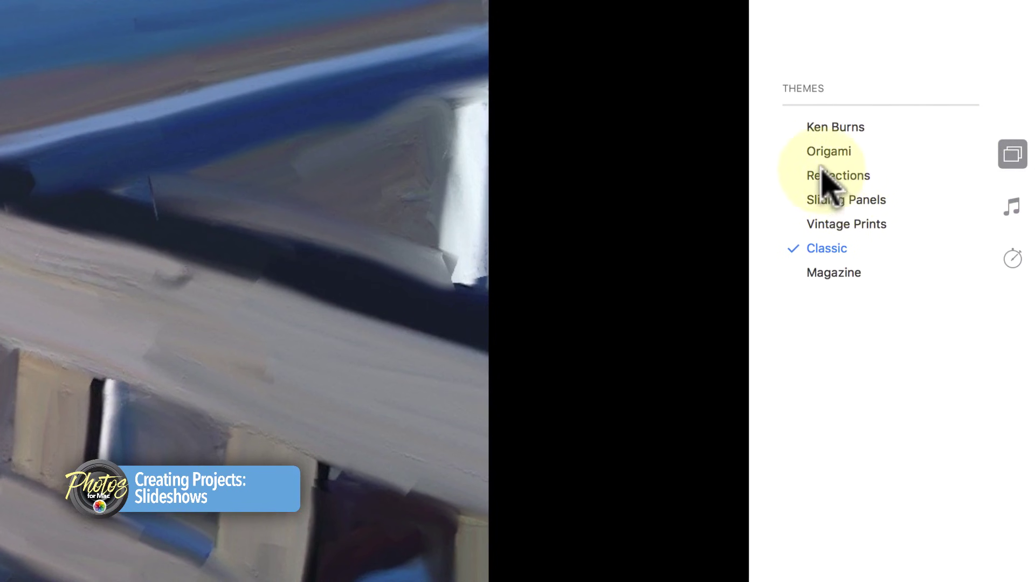
pyautogui.click(821, 133)
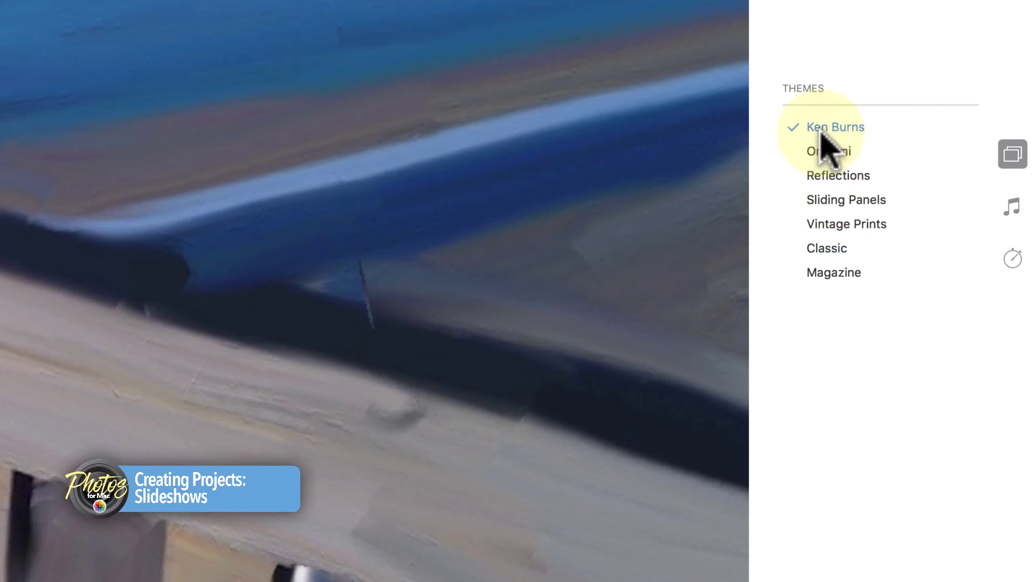
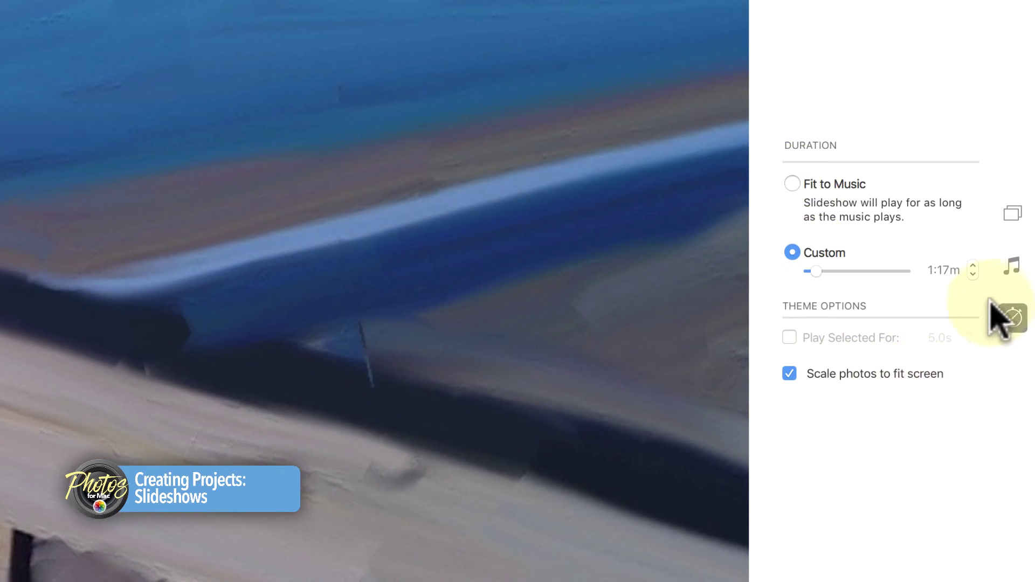
pyautogui.click(1013, 214)
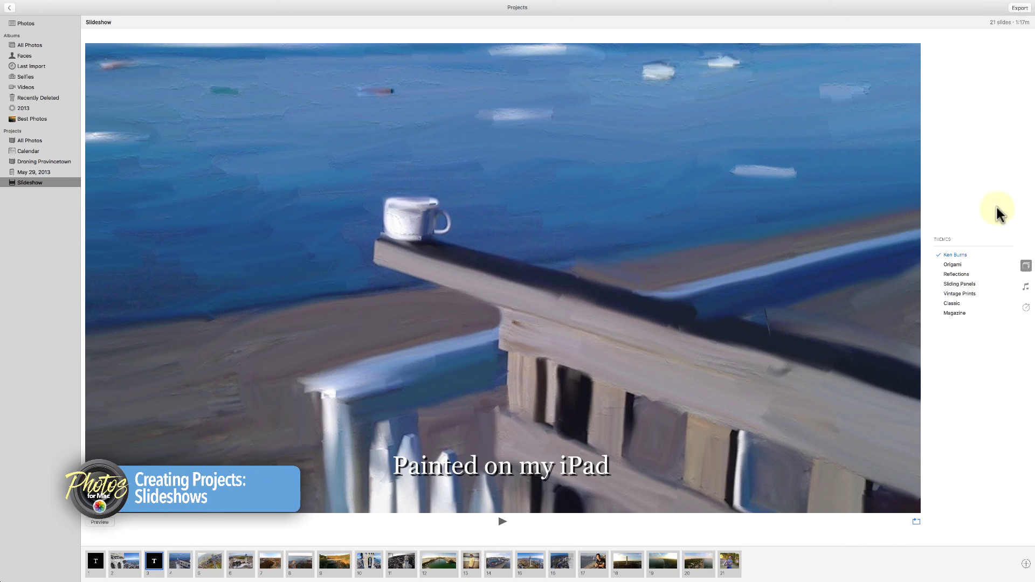
# Step: Set up a slideshow export to the Desktop in High Definition (1080p) format, and cancel the export
pyautogui.click(1017, 10)
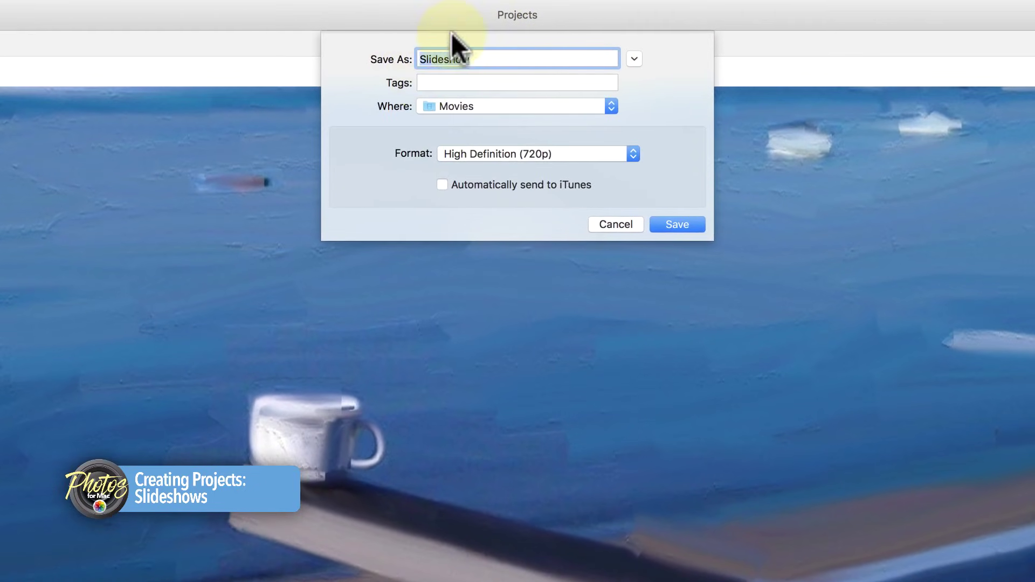
pyautogui.click(463, 107)
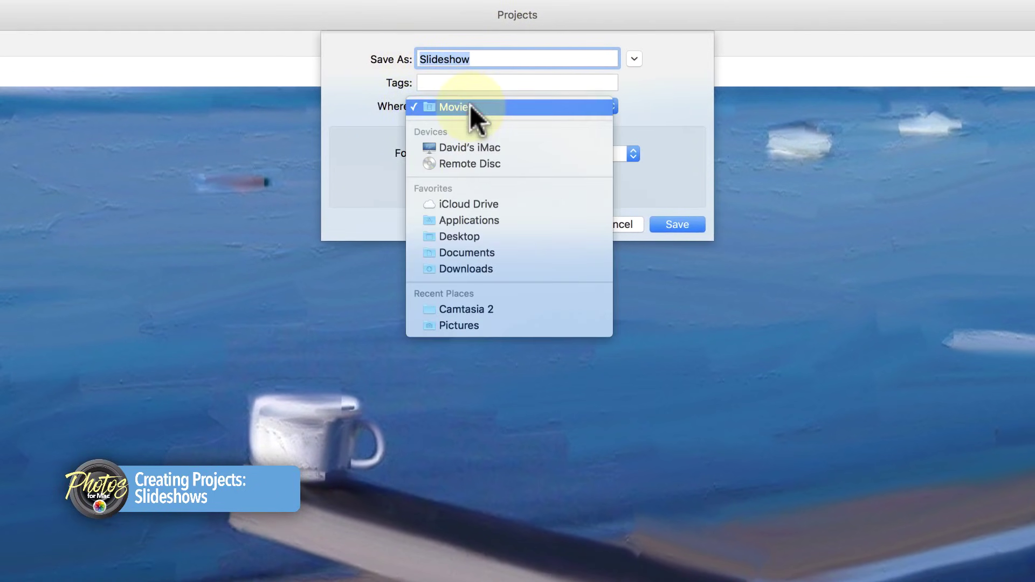
pyautogui.click(496, 237)
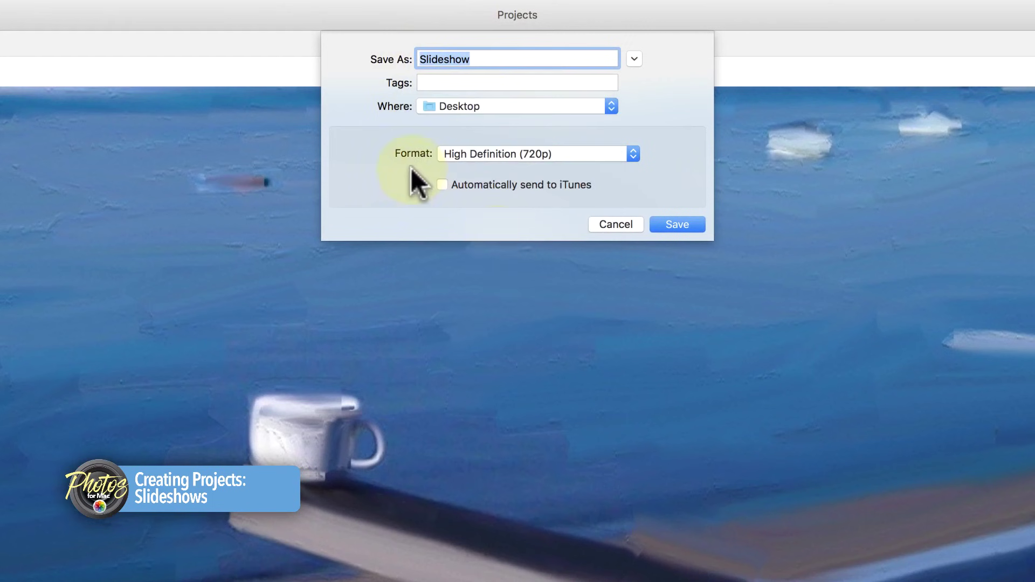
pyautogui.click(507, 150)
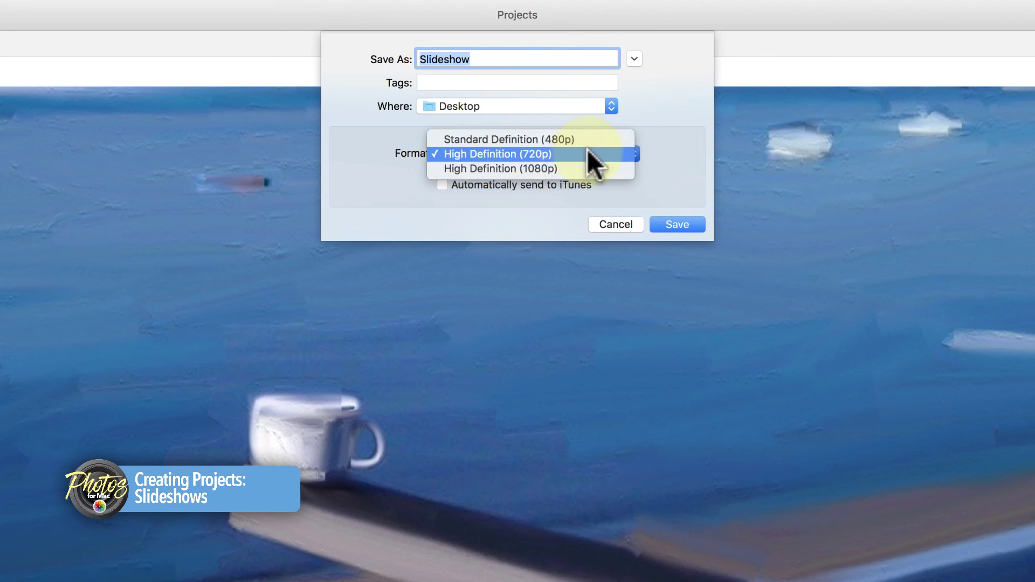
pyautogui.click(588, 163)
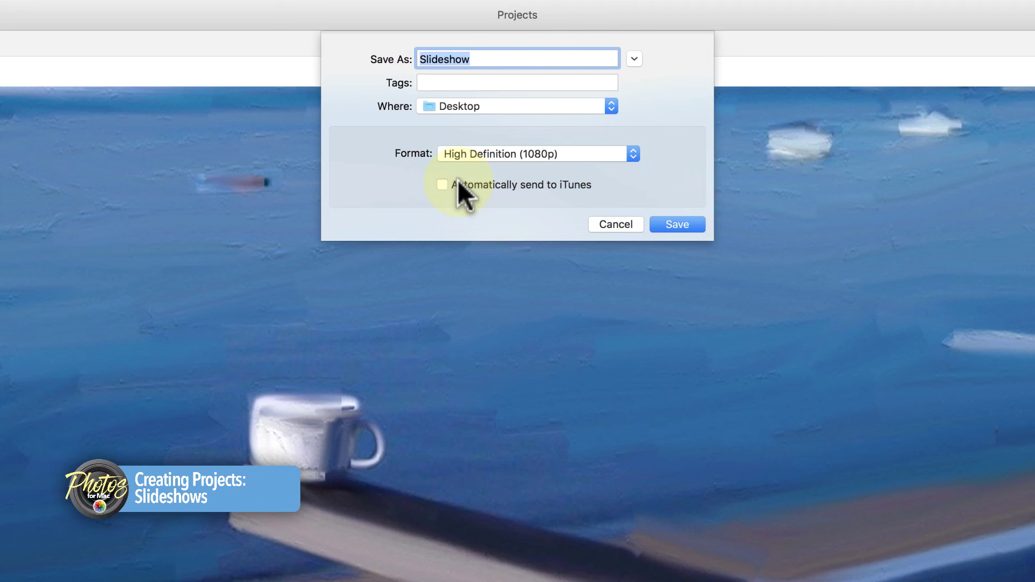
pyautogui.click(606, 223)
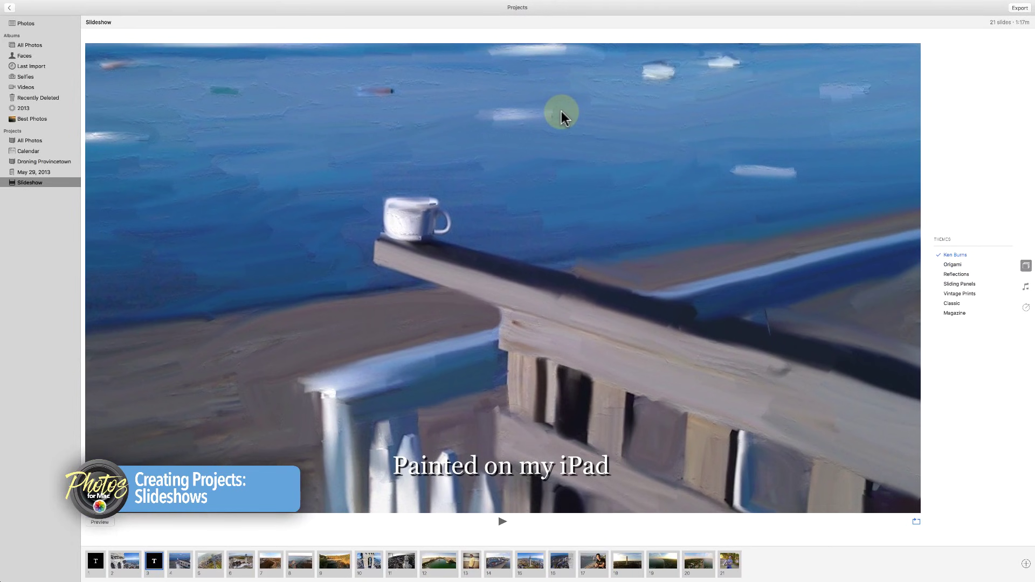
# Step: Switch to the May 29, 2013 project and return to the Slideshow project
pyautogui.click(43, 169)
pyautogui.click(42, 181)
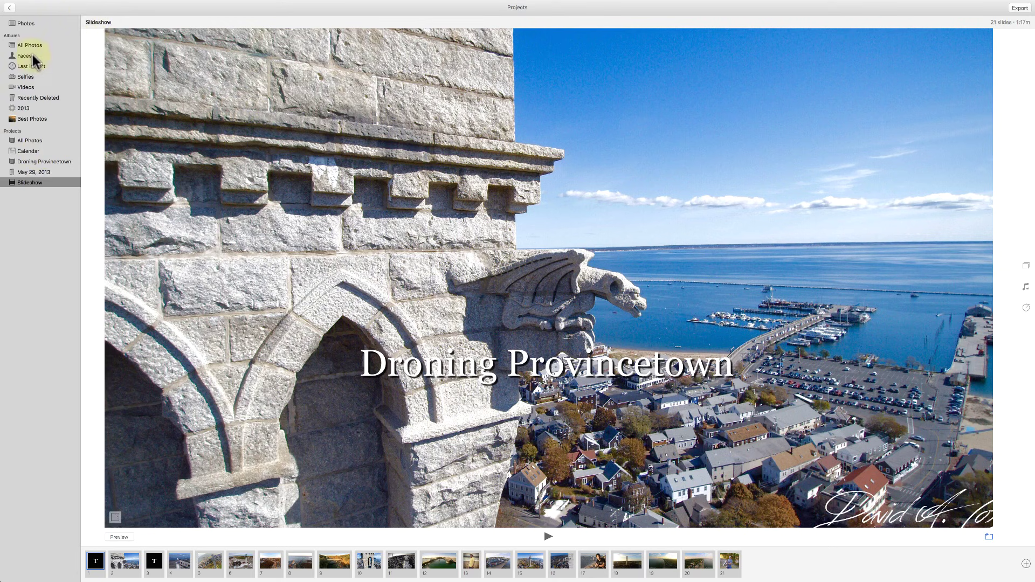
# Step: Show the whole photo library and open the second July 21, 2015 photo, the aerial shoreline view, at full size
pyautogui.click(25, 23)
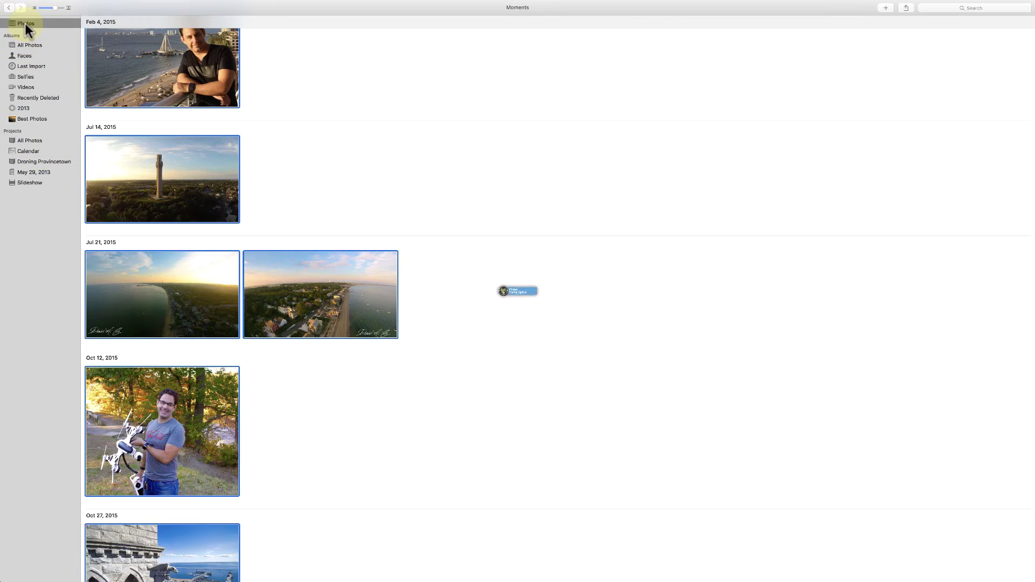
pyautogui.click(320, 204)
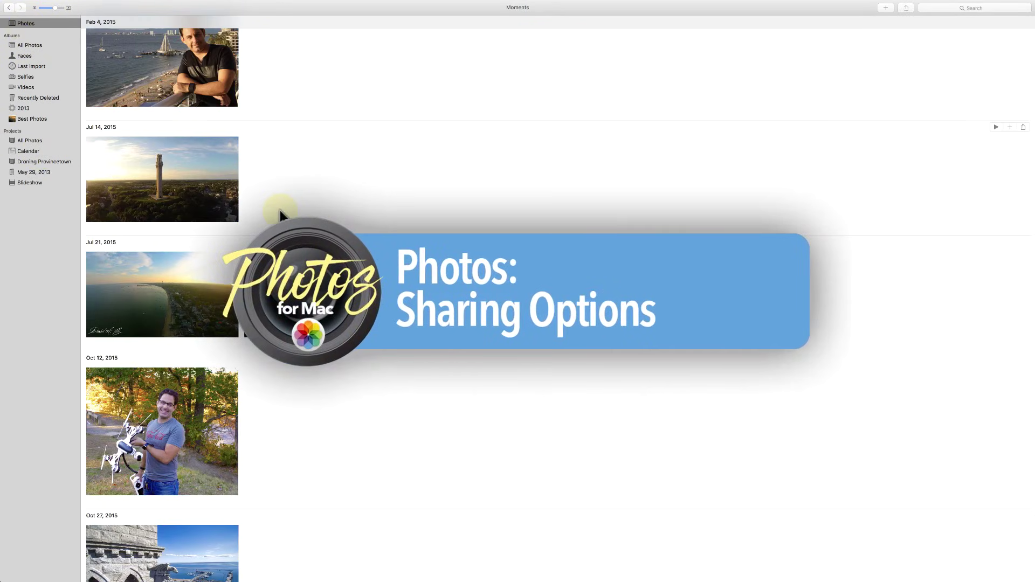
pyautogui.click(296, 261)
pyautogui.press('space')
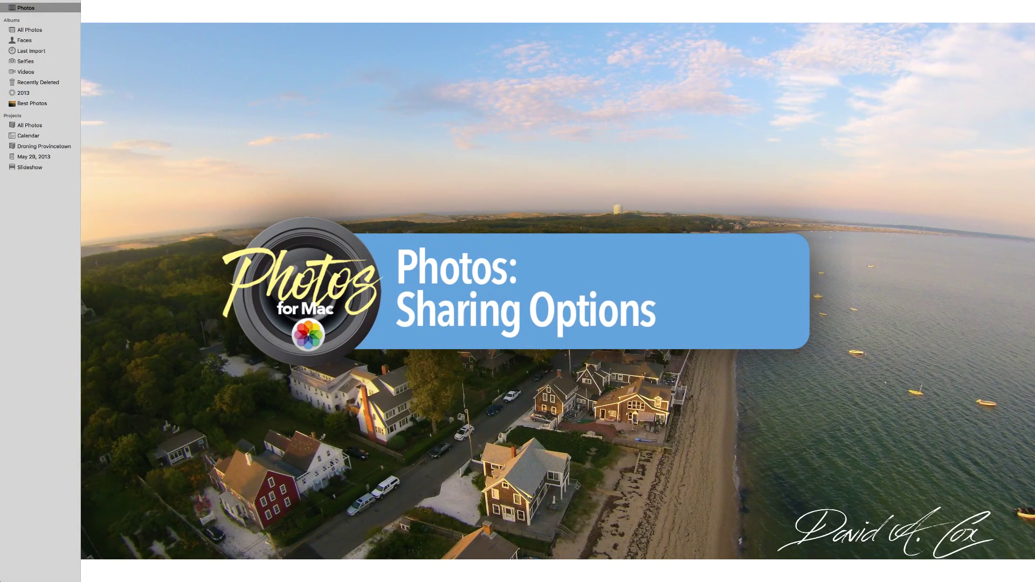
# Step: Examine the destinations available for sharing the open aerial photo, and close the list
pyautogui.moveTo(998, 22)
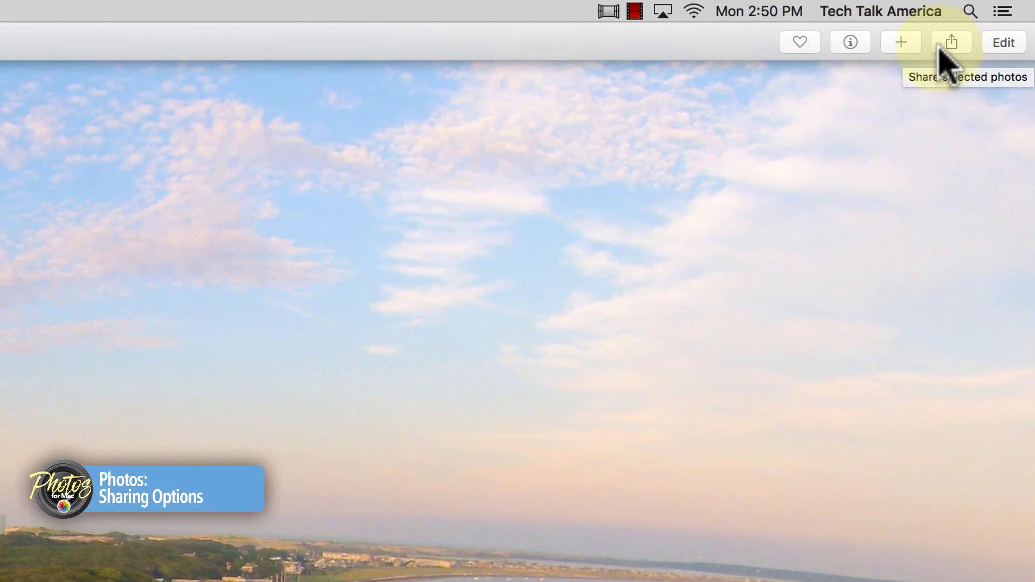
pyautogui.click(941, 52)
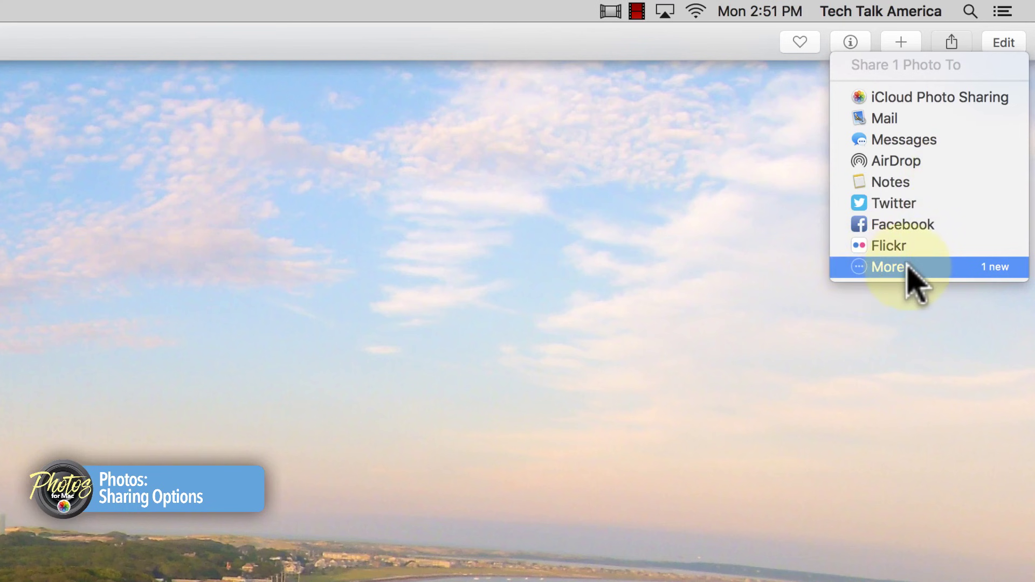
pyautogui.click(631, 340)
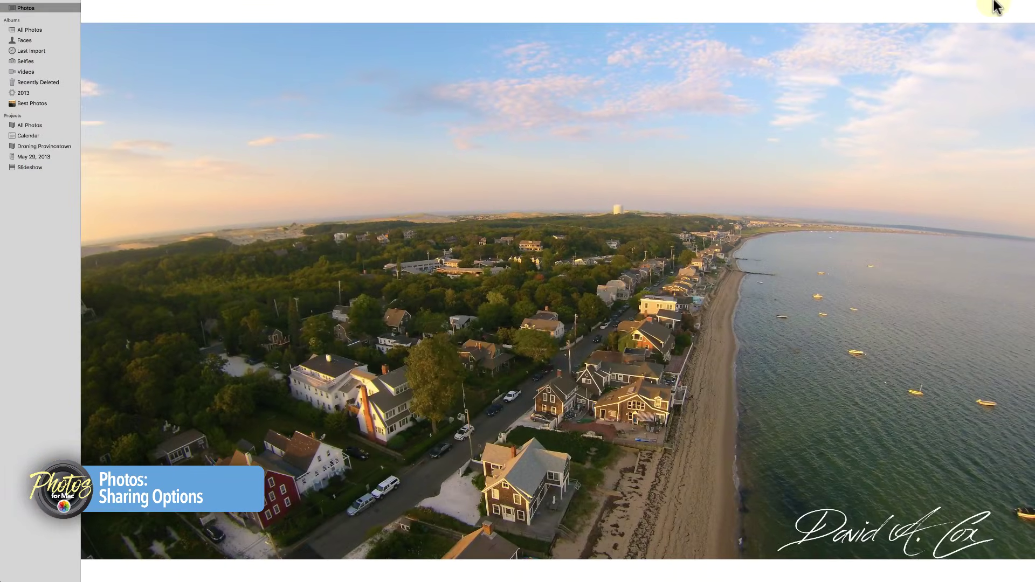
# Step: Share the open aerial photo to a new Mail message, and close the message without saving a draft
pyautogui.click(1001, 17)
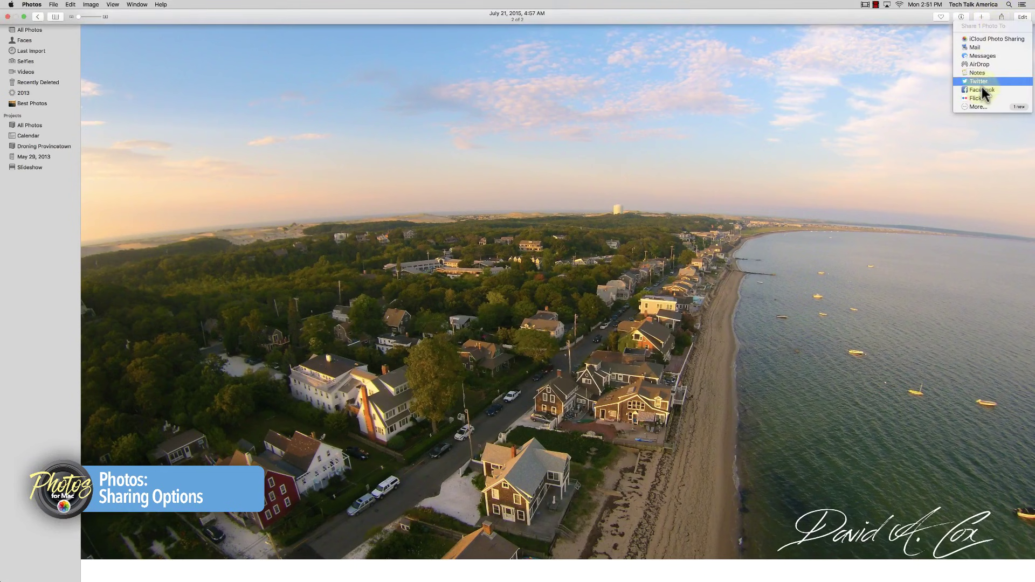
pyautogui.click(976, 47)
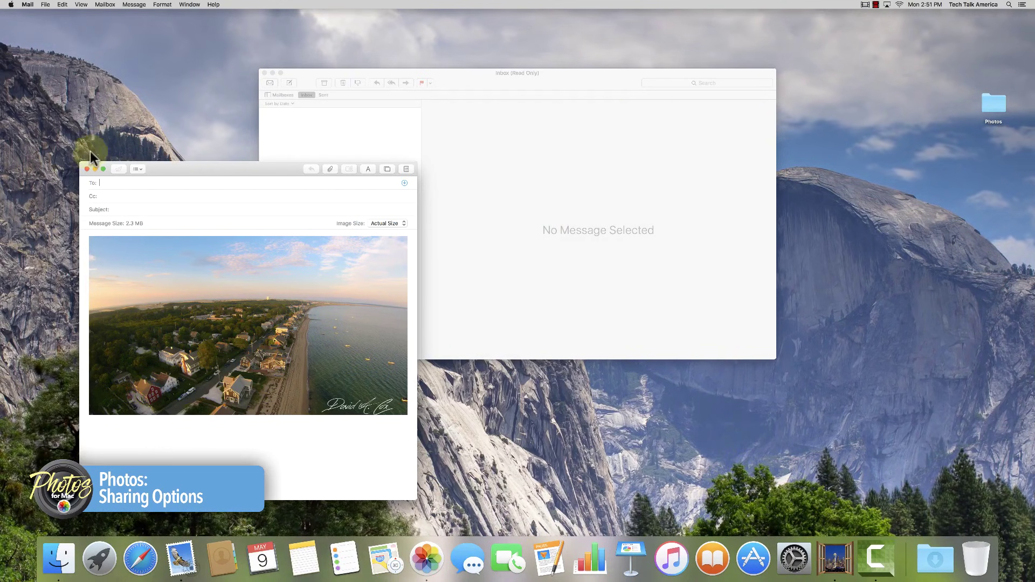
pyautogui.click(87, 169)
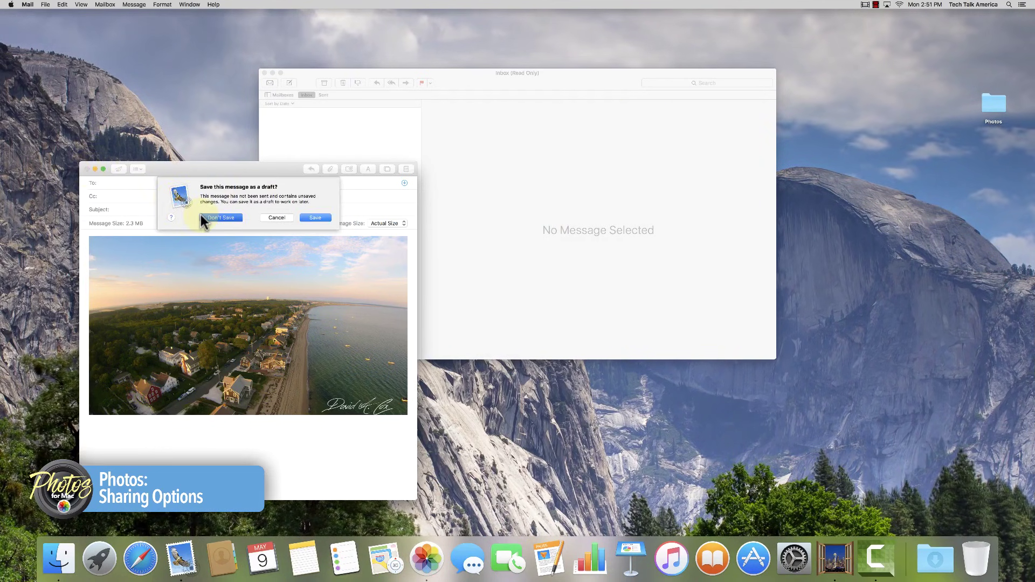
pyautogui.click(219, 219)
# Step: Return to Moments in Photos, select ten photos from July 21 through December 2015, and share them to a new Mail message
pyautogui.hotkey('ctrl', 'Right')
pyautogui.doubleClick(464, 173)
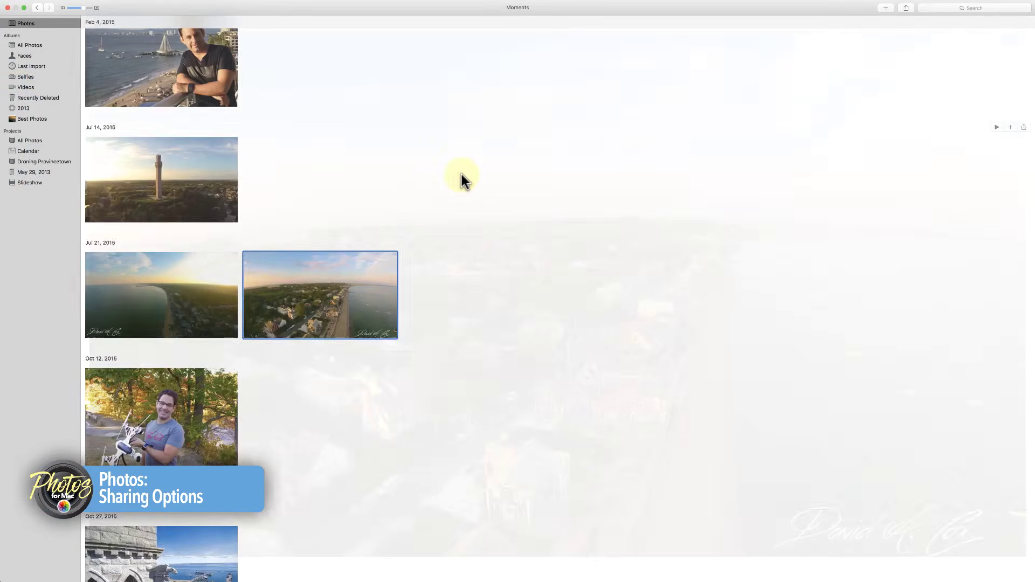
pyautogui.click(368, 149)
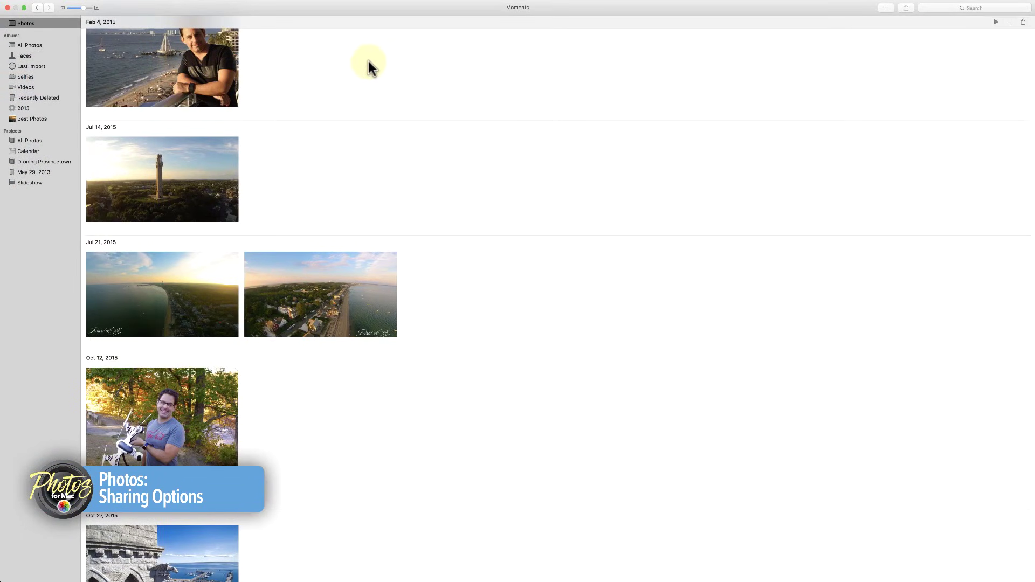
pyautogui.moveTo(441, 68); pyautogui.dragTo(143, 561)
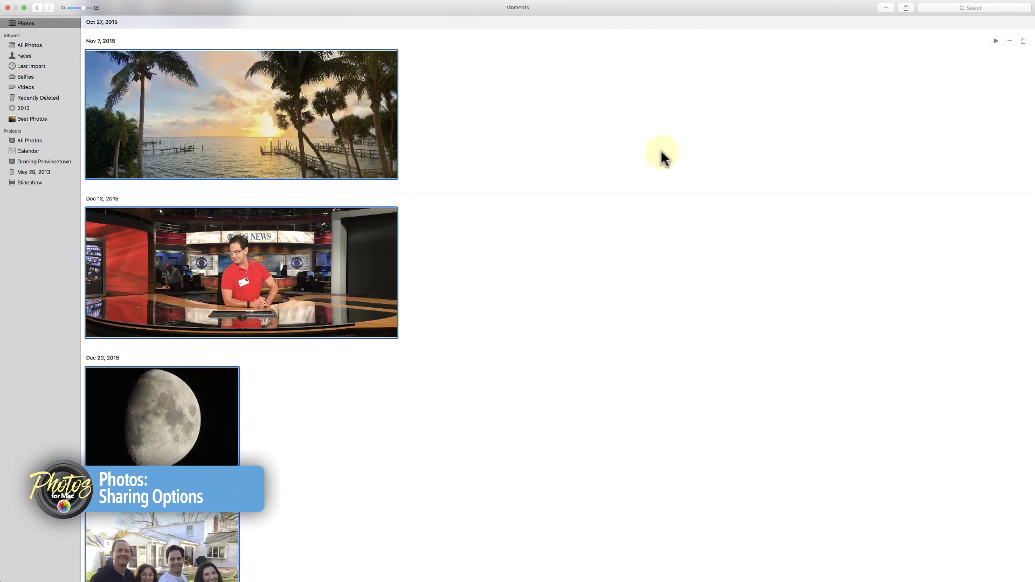
pyautogui.click(906, 7)
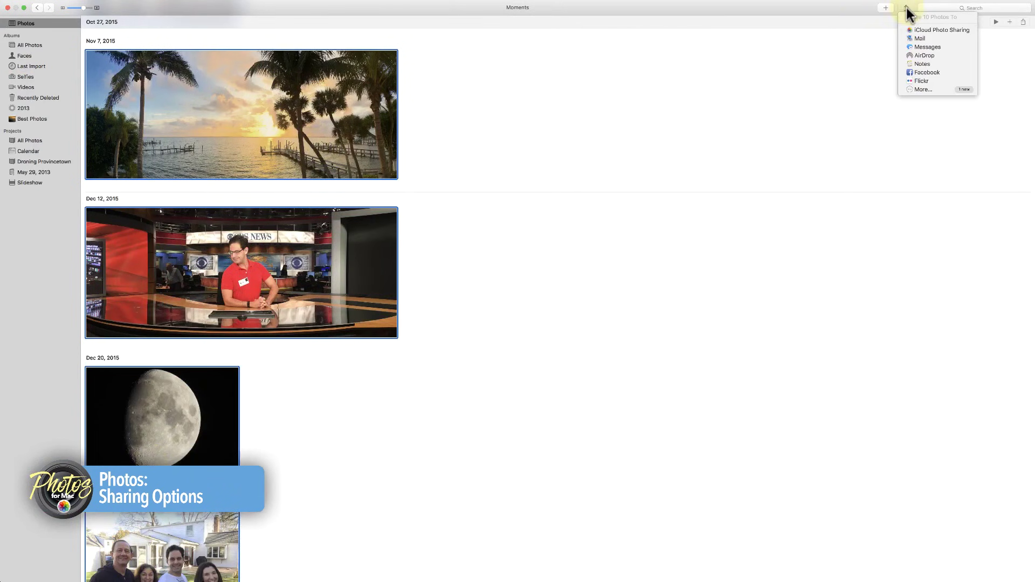
pyautogui.click(907, 36)
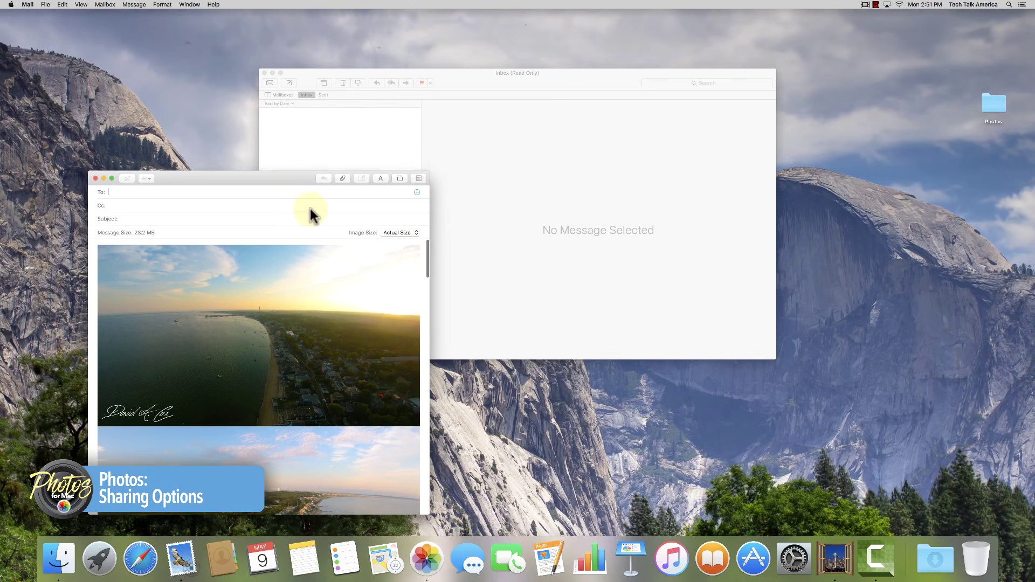
# Step: Move the new message up on the desktop and set its image size to Large
pyautogui.doubleClick(300, 177)
pyautogui.moveTo(300, 177); pyautogui.dragTo(368, 97)
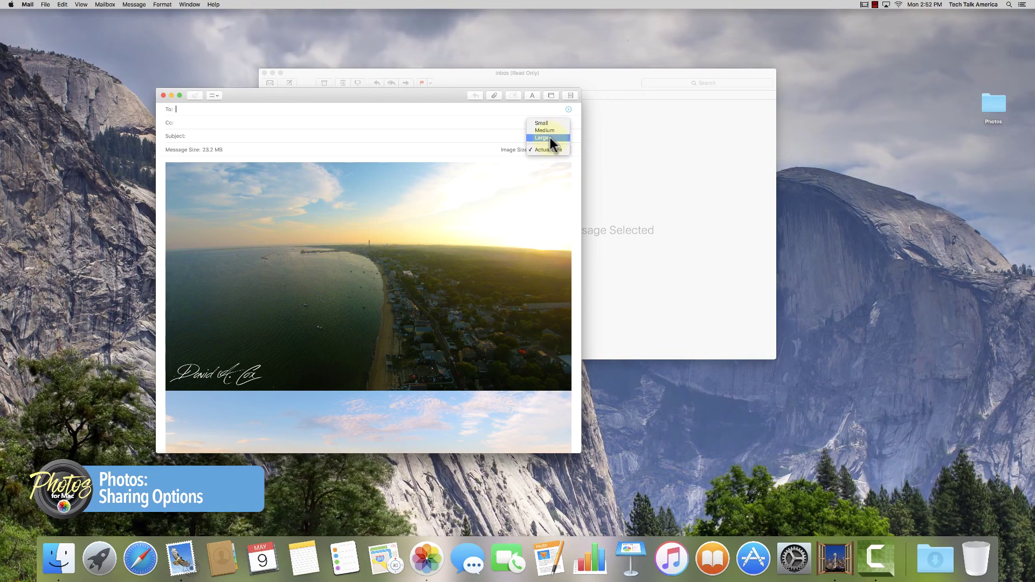
pyautogui.click(550, 137)
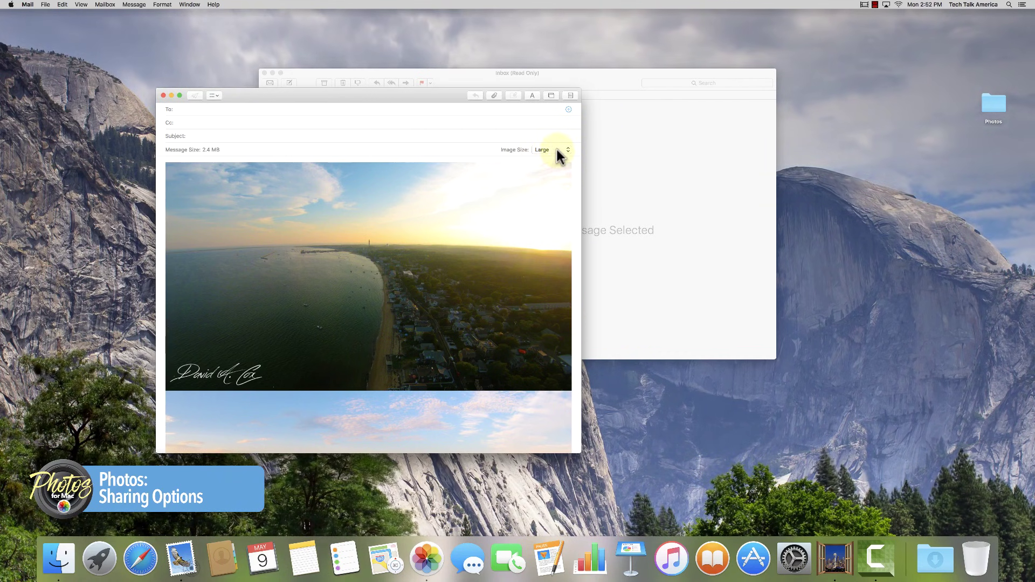
pyautogui.click(557, 149)
pyautogui.click(557, 150)
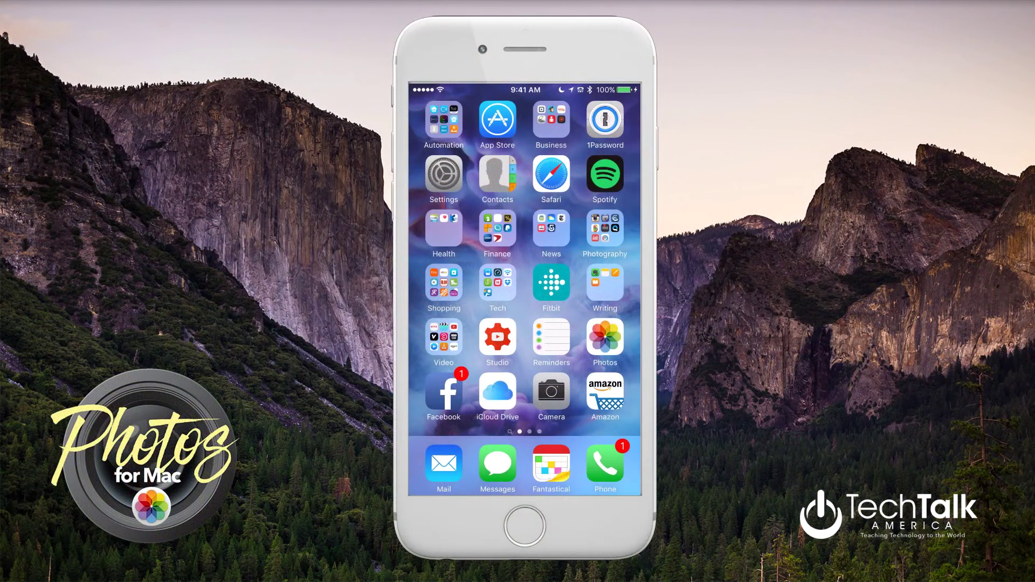
# Step: Switch to Simply HDR in the iPhone's Photography folder and load the stone tower aerial photo from All Photos
pyautogui.click(605, 227)
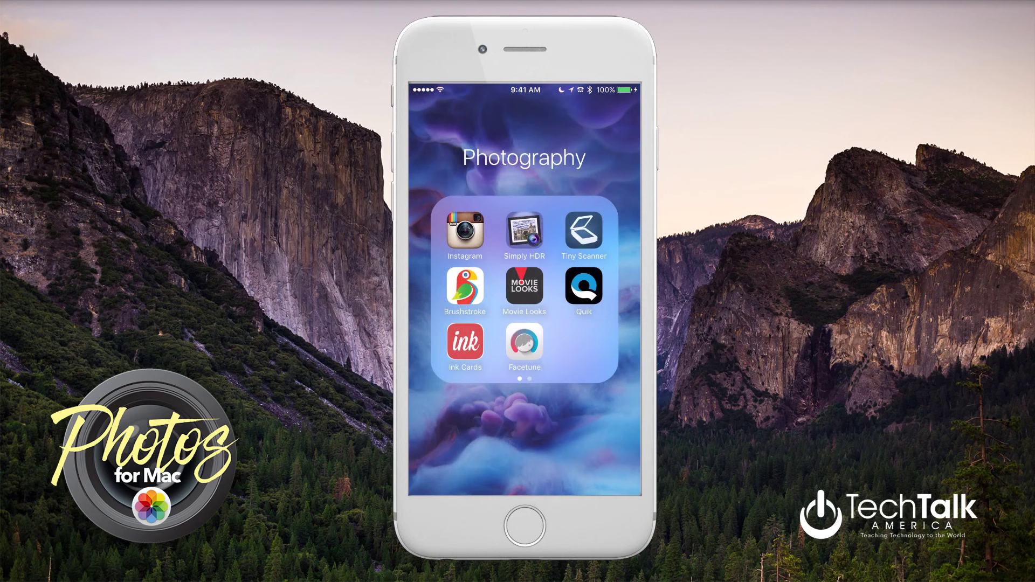
pyautogui.click(524, 230)
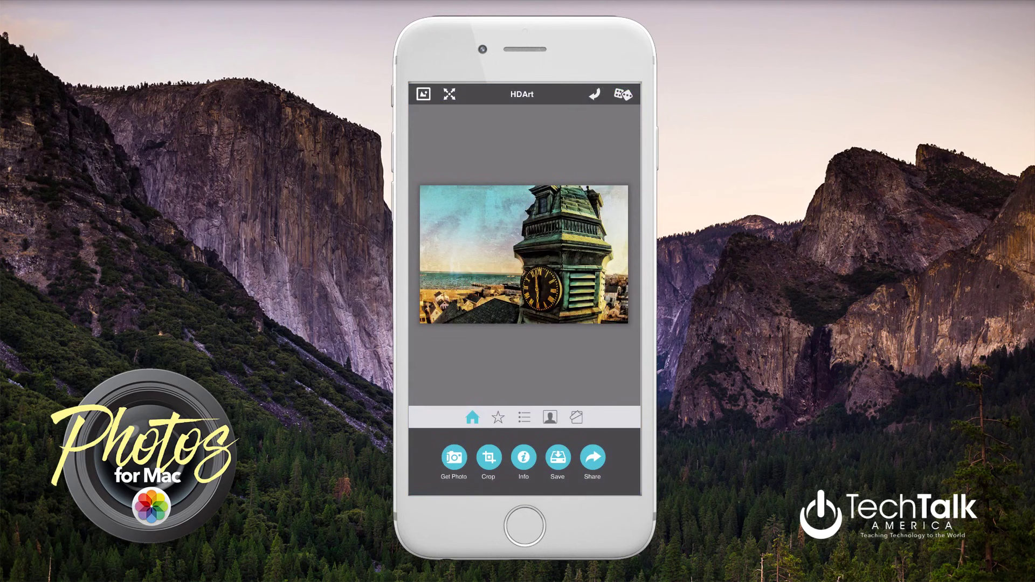
pyautogui.click(453, 458)
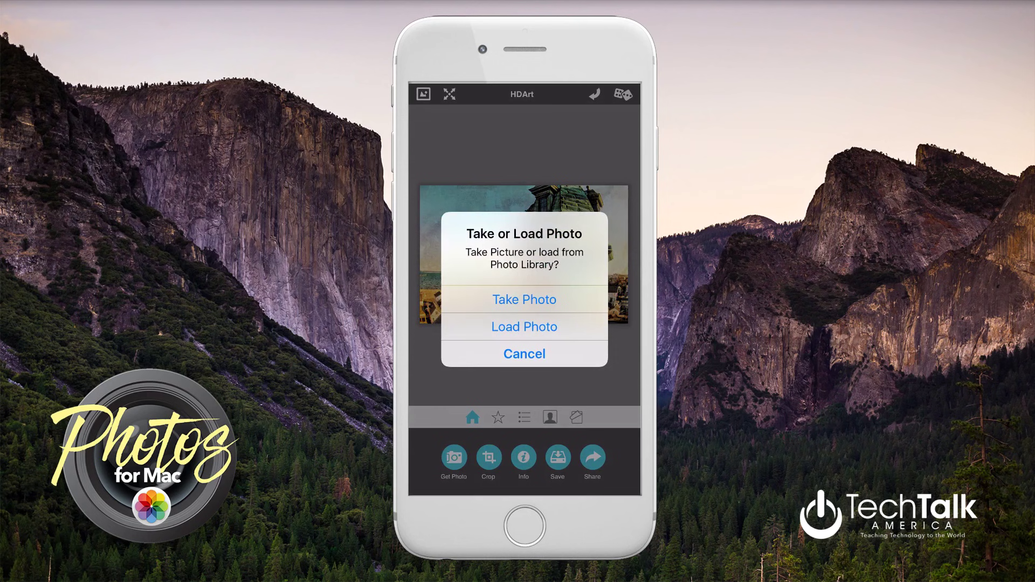
pyautogui.click(524, 327)
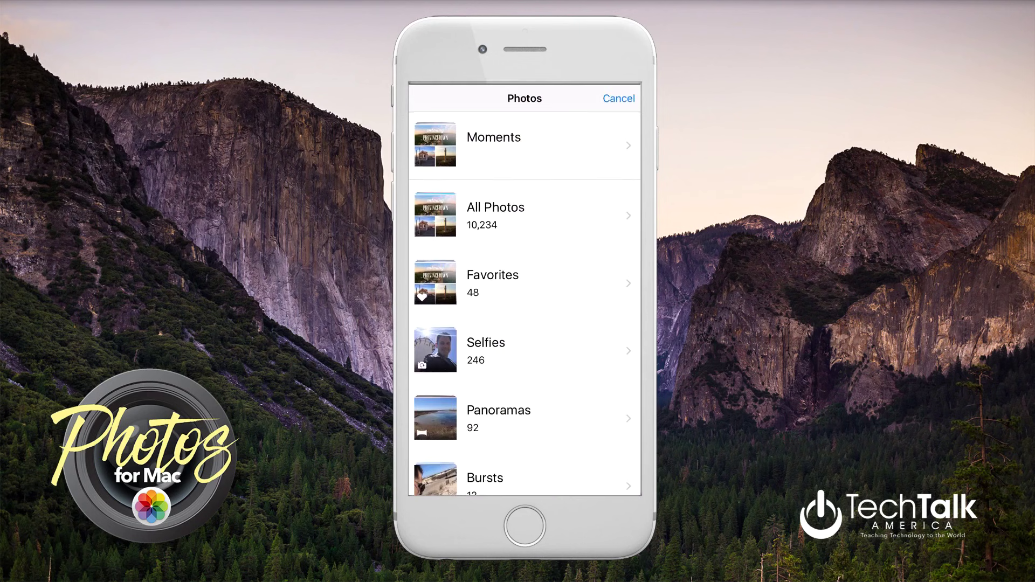
pyautogui.click(495, 213)
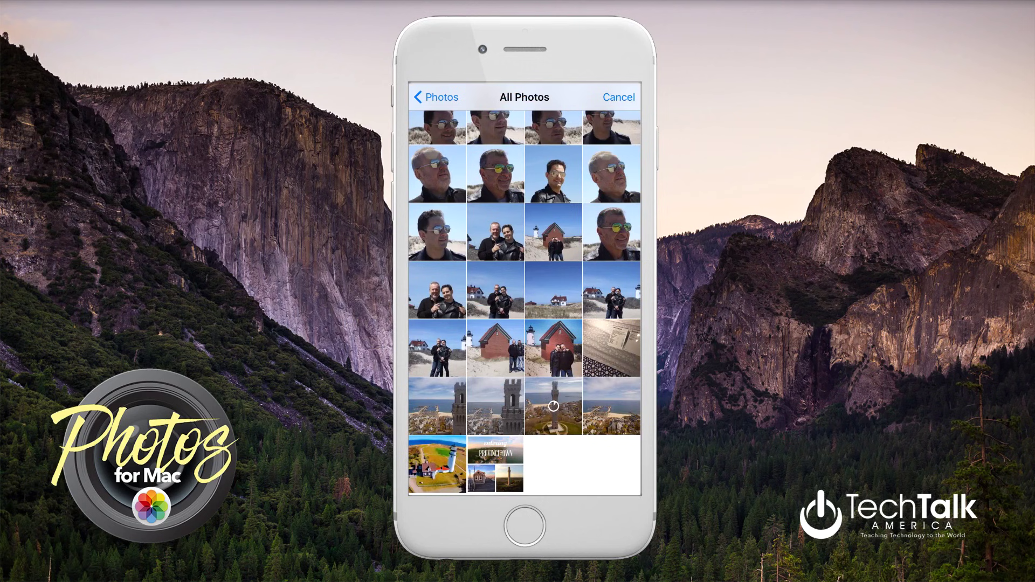
pyautogui.click(553, 406)
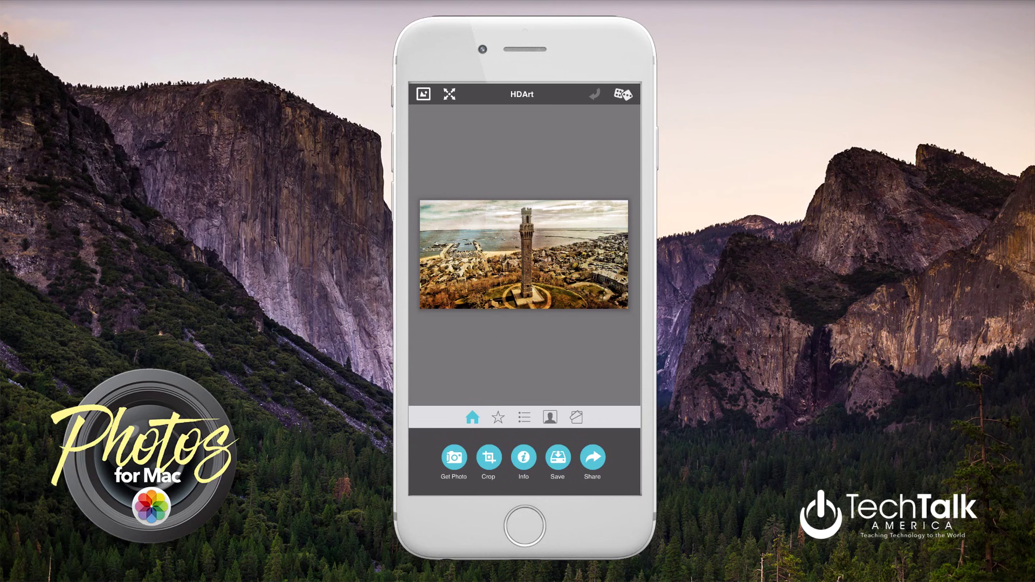
# Step: Apply the Contrasted HDR look to the tower photo with the random preset feature, and start another random look
pyautogui.click(623, 94)
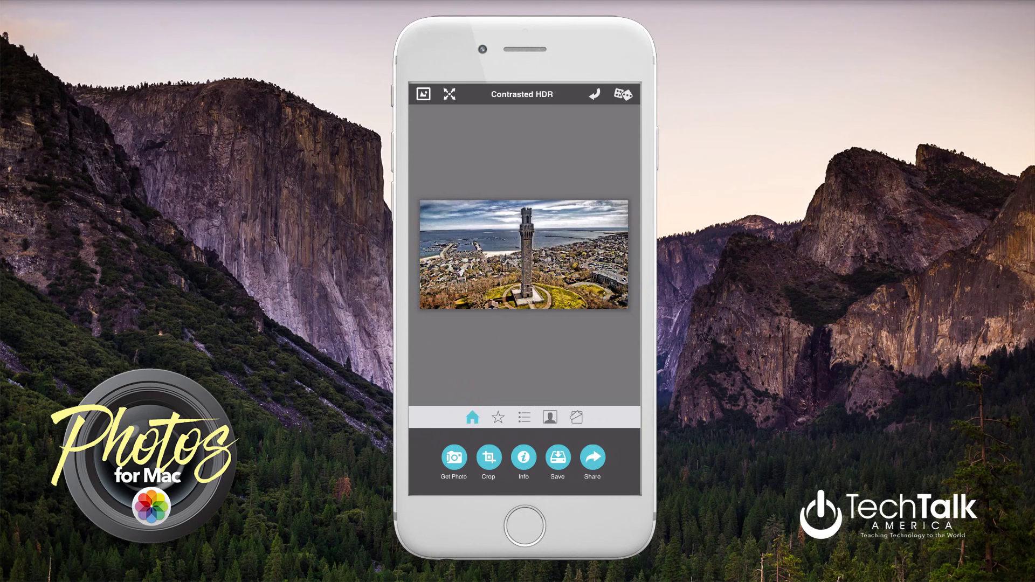
pyautogui.click(623, 94)
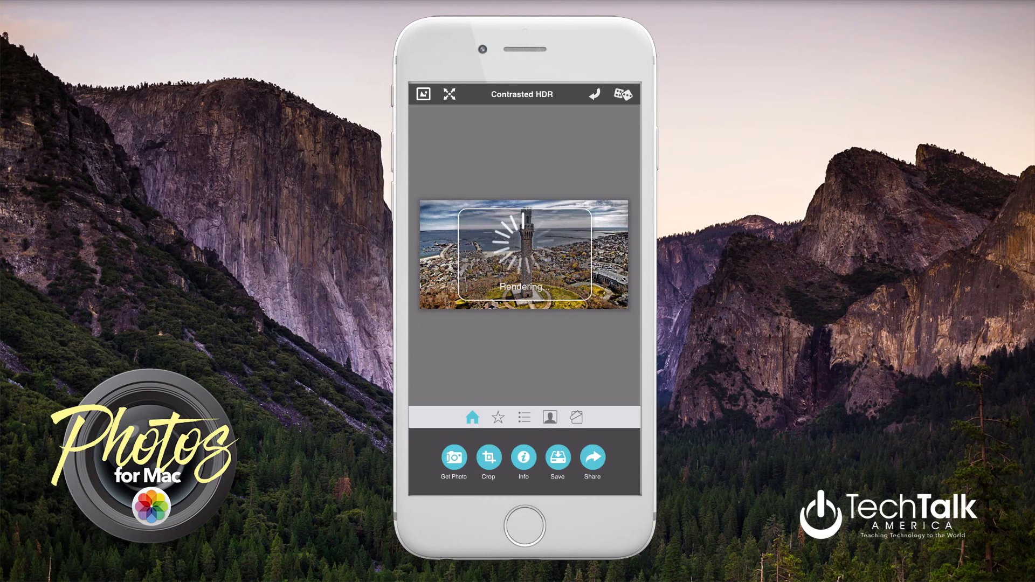